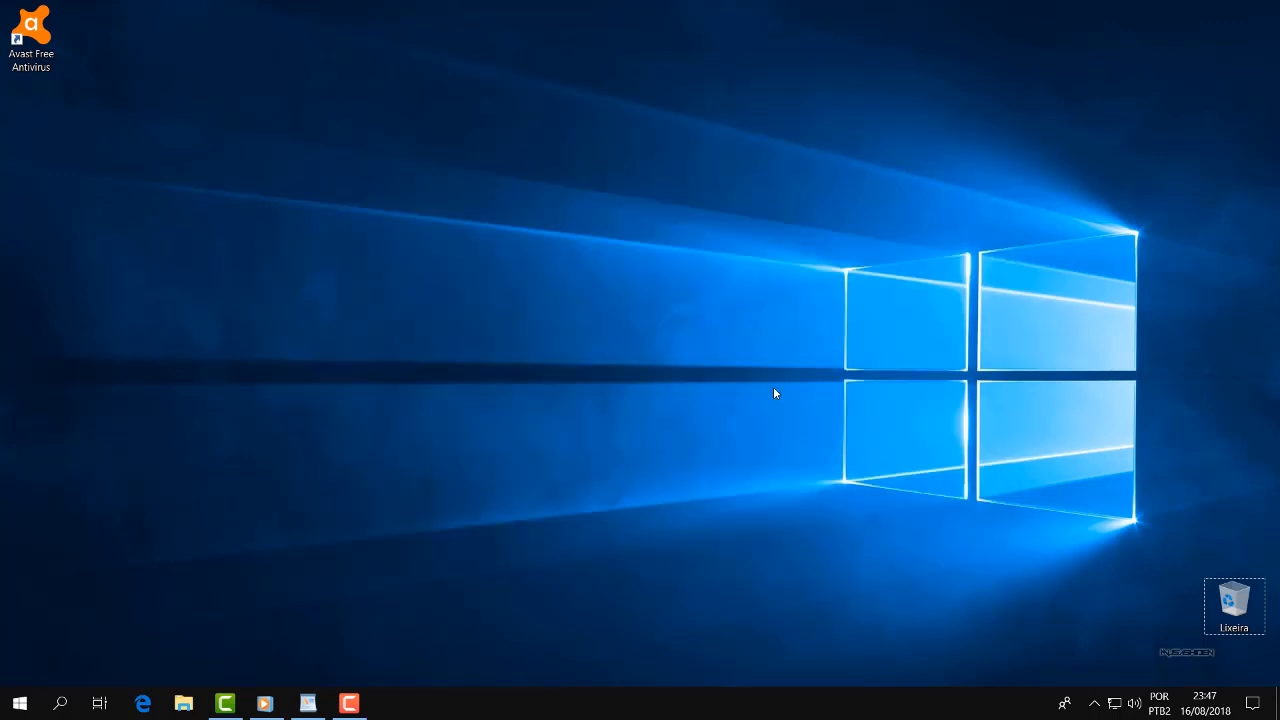
Check the device and Windows specifications on the system's About page in Windows Settings, and close Settings.
key("super+i")
left_click(220, 206)
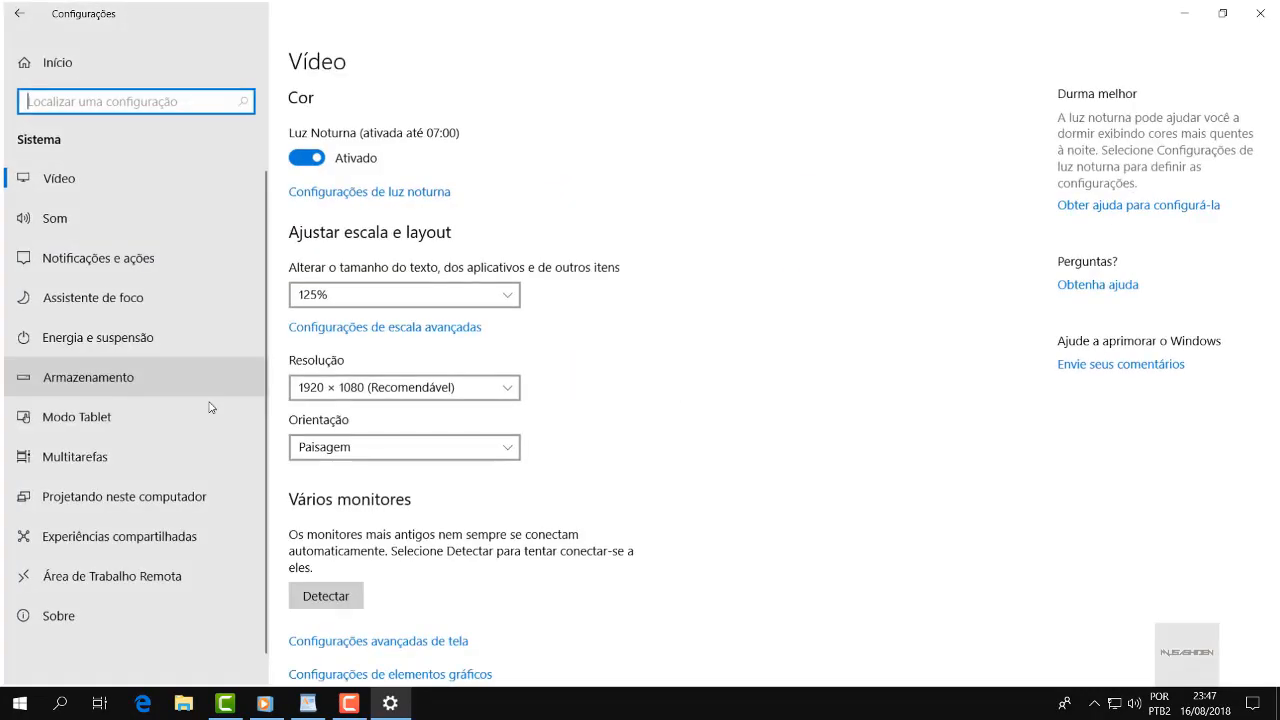
left_click(86, 600)
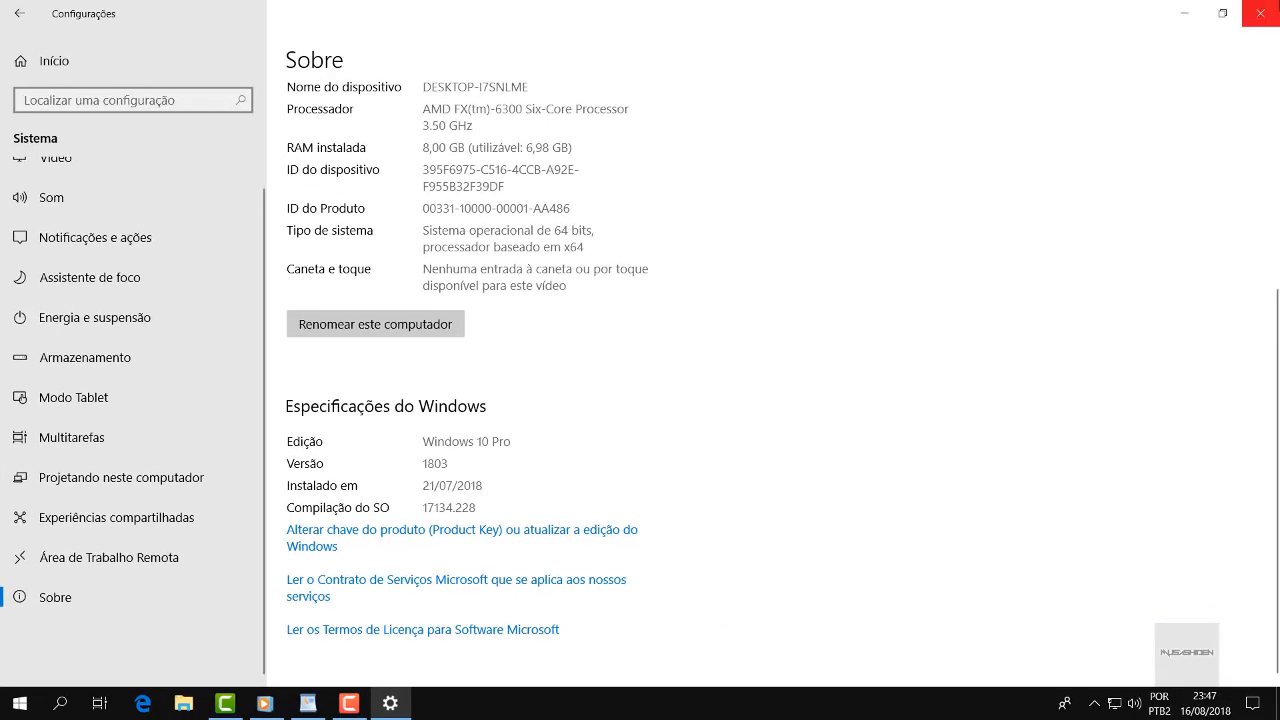
left_click(1260, 13)
Create a system restore point with the description "antes das modificações".
key("super")
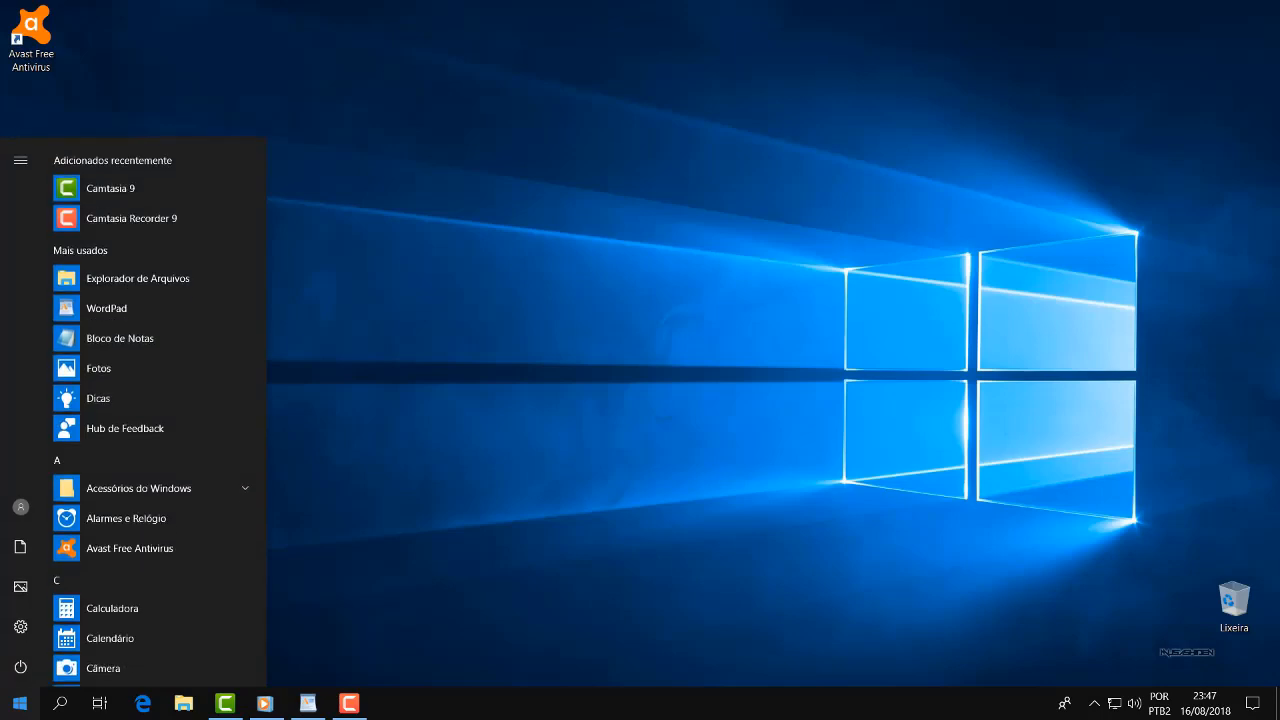
type("criar ponto")
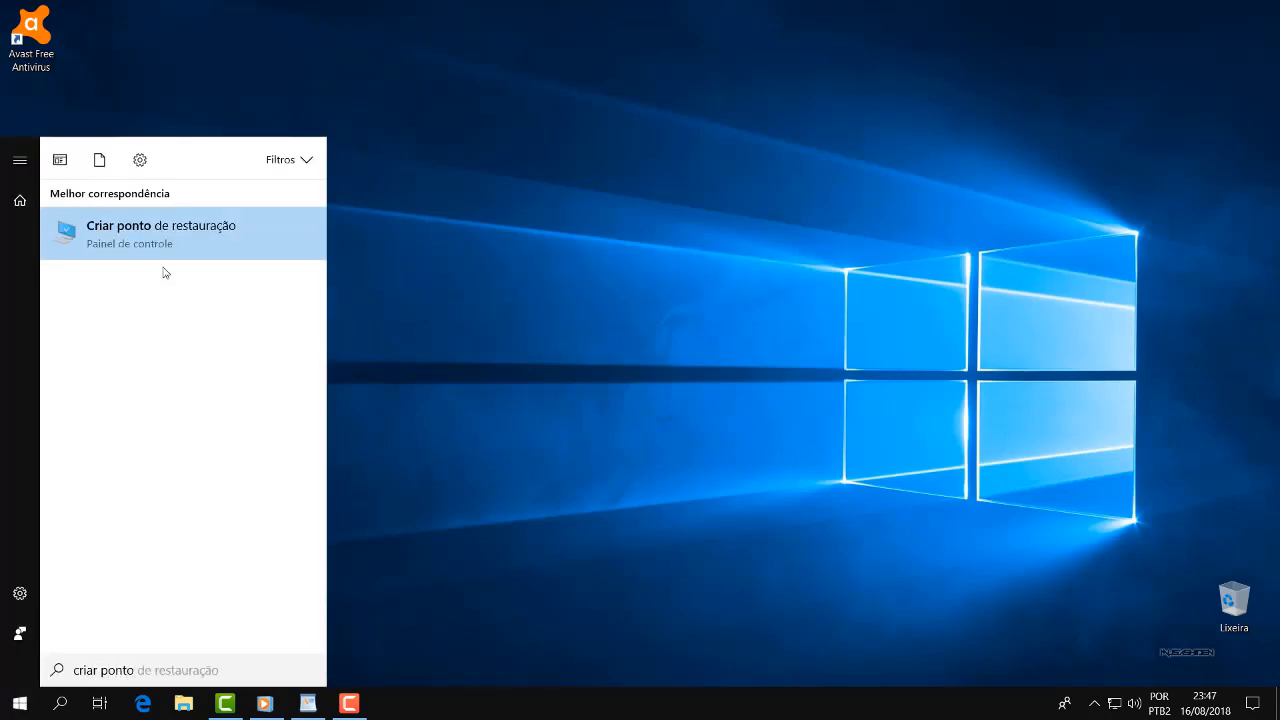
left_click(184, 233)
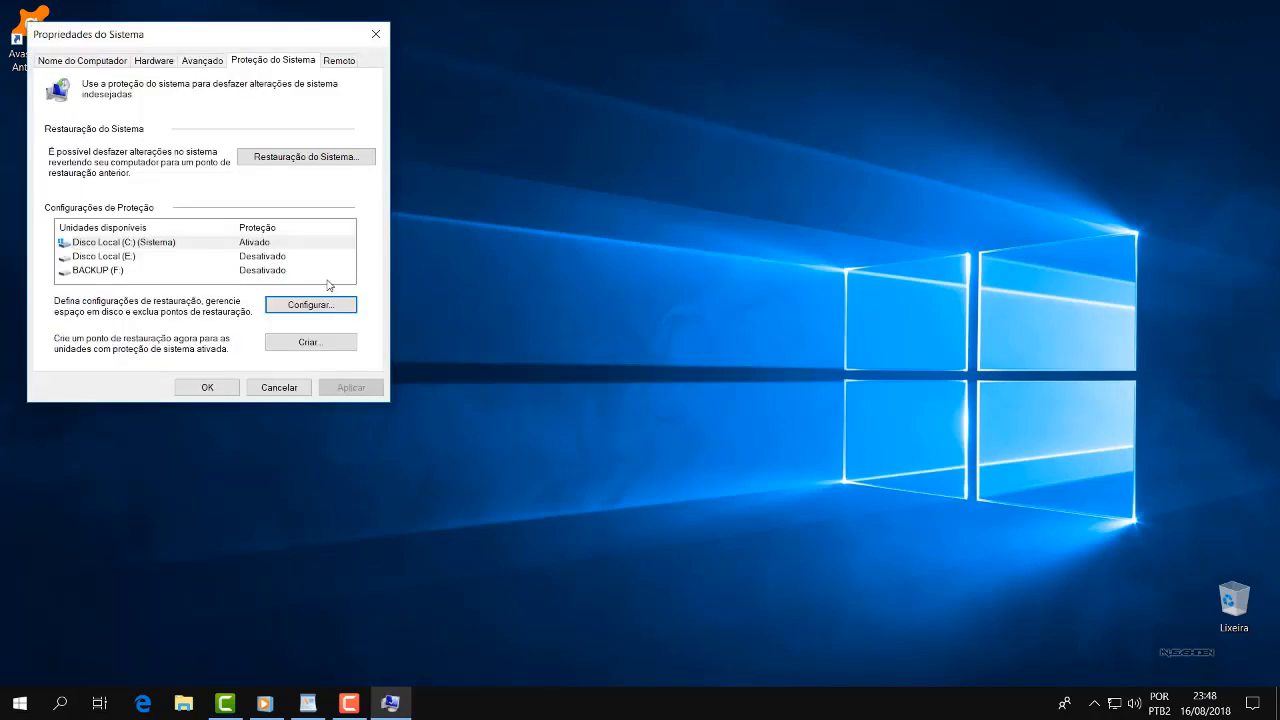
left_click(327, 281)
left_click(309, 341)
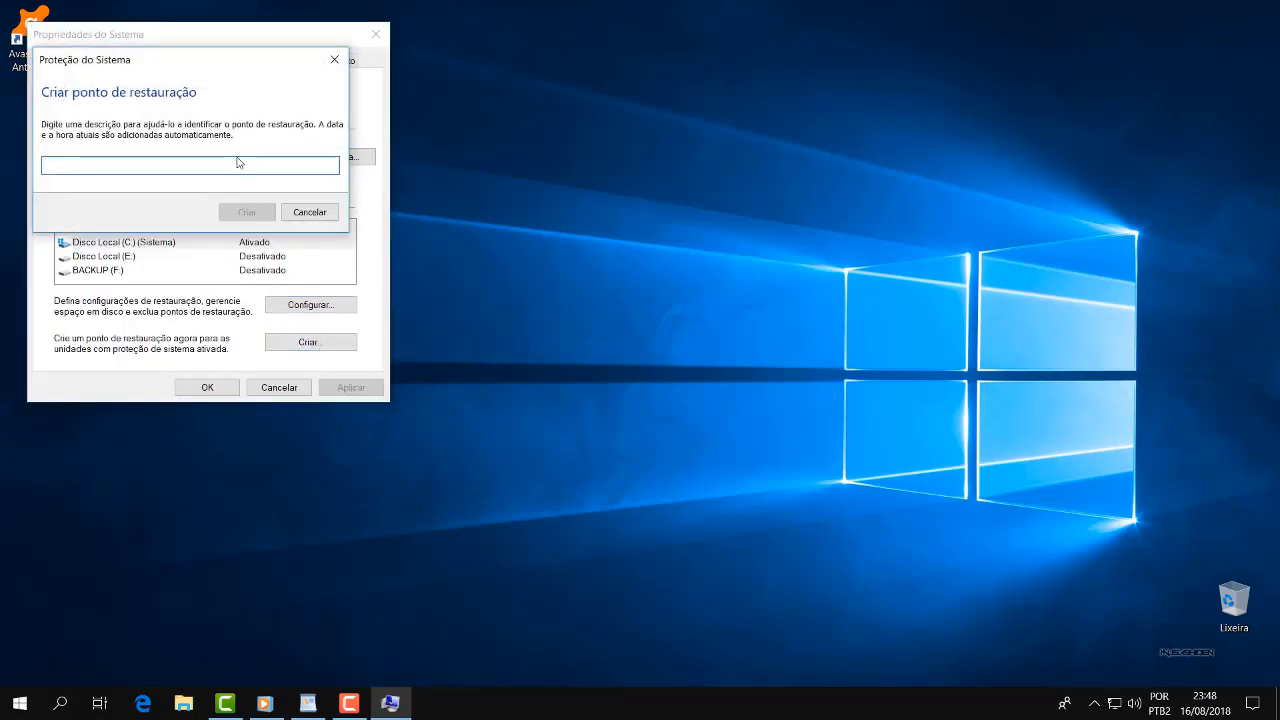
type("antes das modificações")
key("Return")
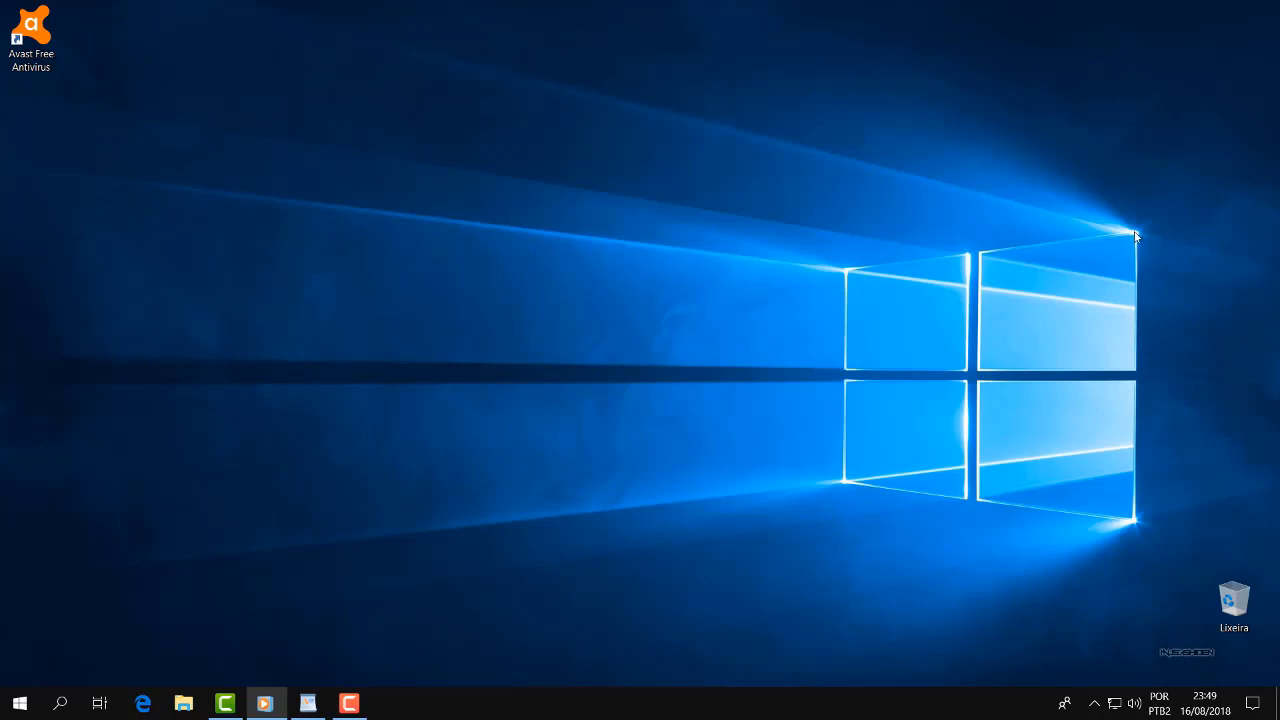
left_click(20, 703)
scroll(155, 345, "down", 5)
scroll(158, 341, "down", 5)
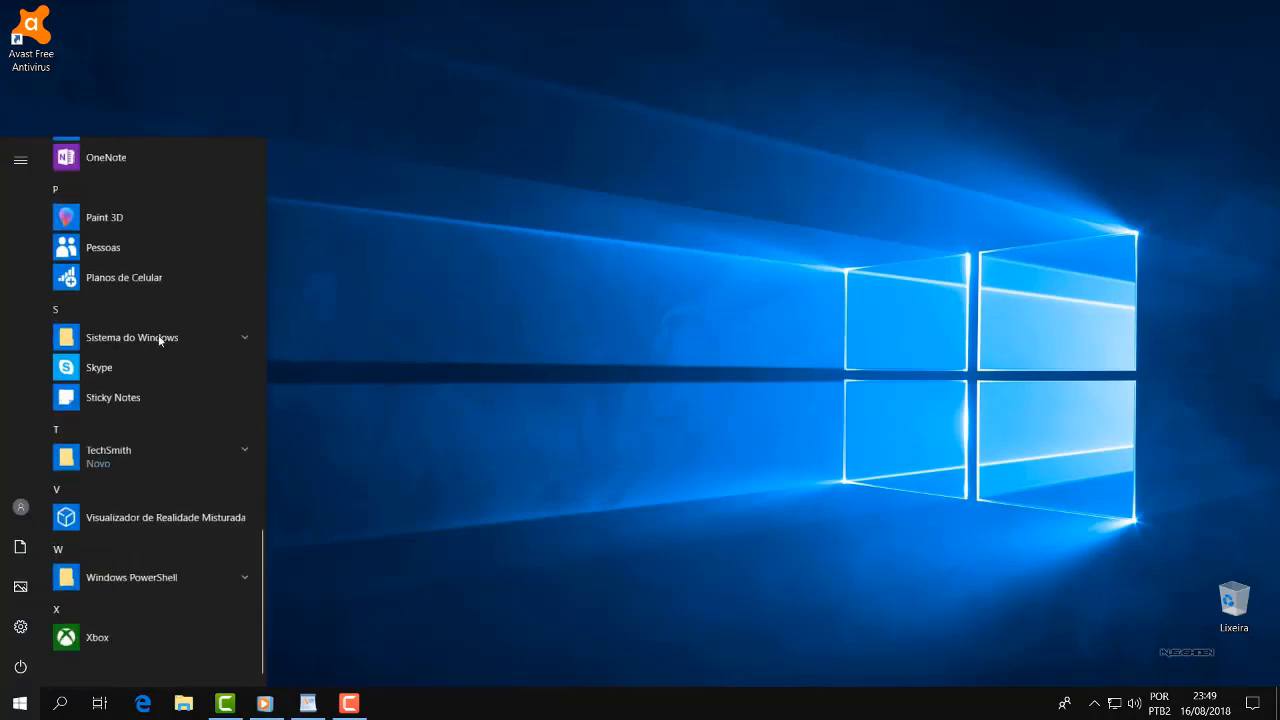
left_click(469, 390)
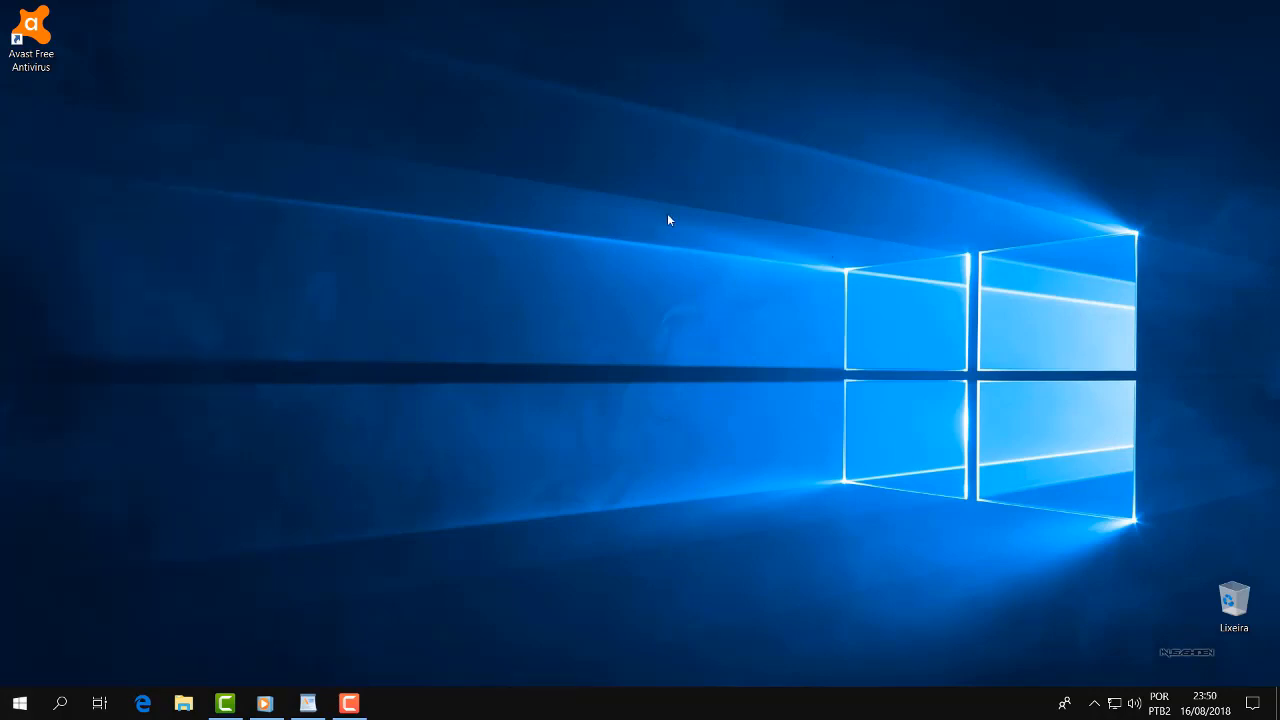
right_click(592, 216)
left_click(640, 266)
Open Task Manager, sort the processes by disk usage and inspect the Superfetch service host entry.
key("ctrl+shift+Escape")
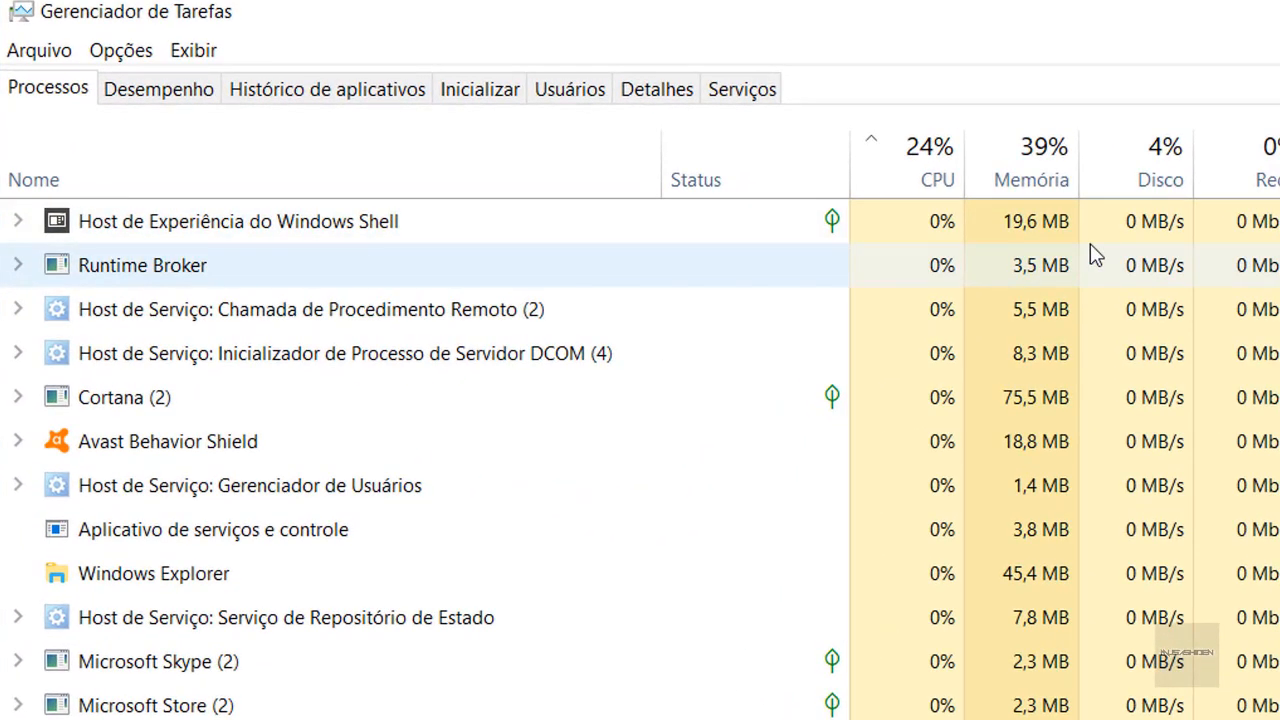
left_click(1168, 168)
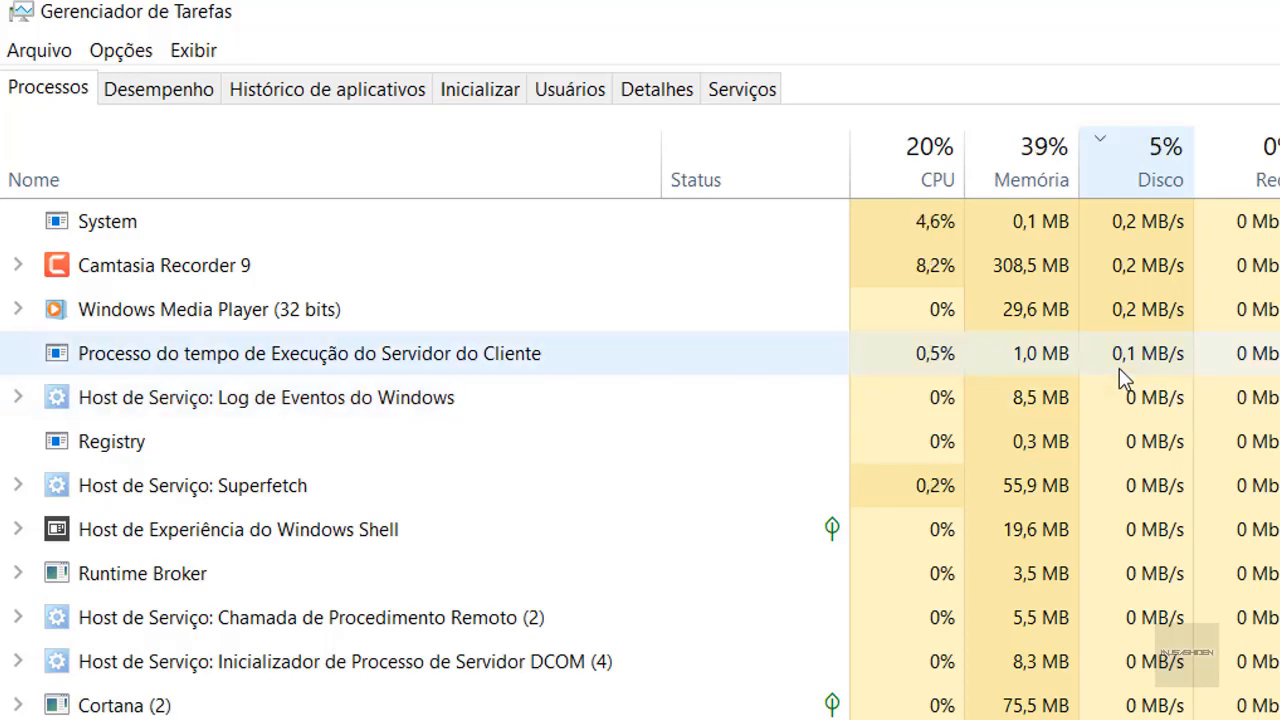
left_click(13, 486)
left_click(13, 486)
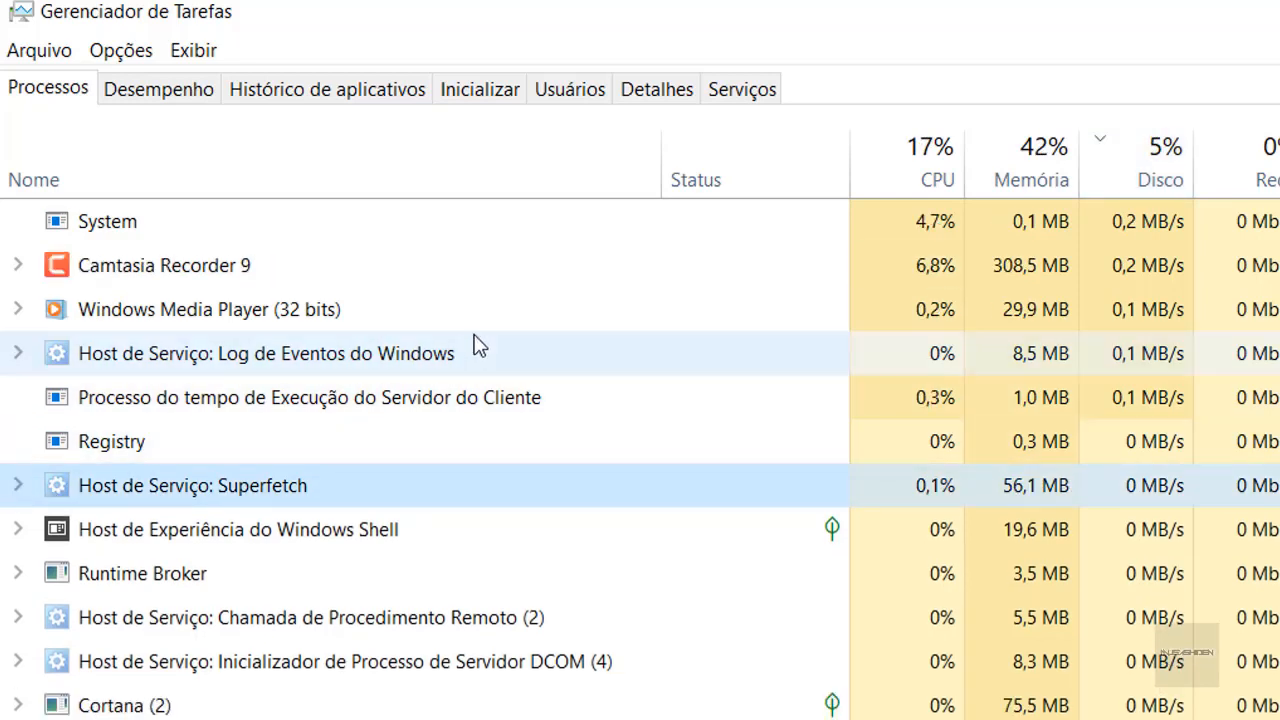
left_click(491, 450)
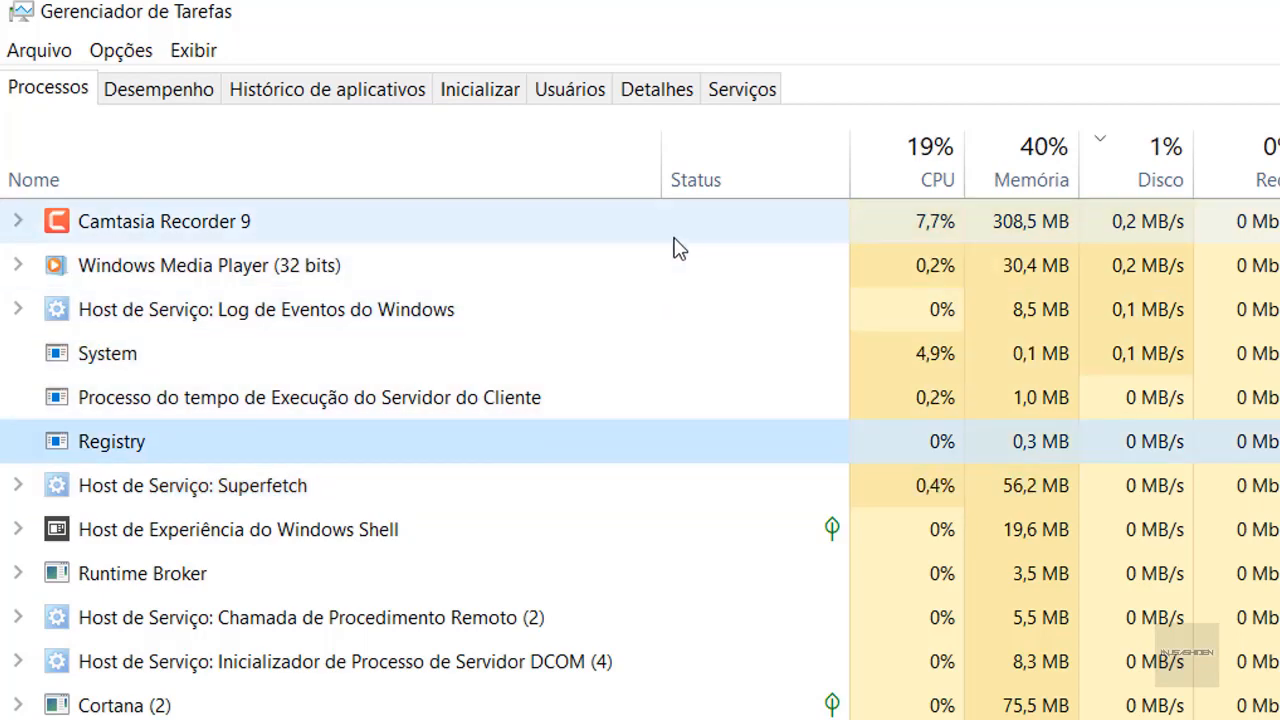
Examine the whole list of running processes in descending order of disk usage.
scroll(676, 240, "down", 3)
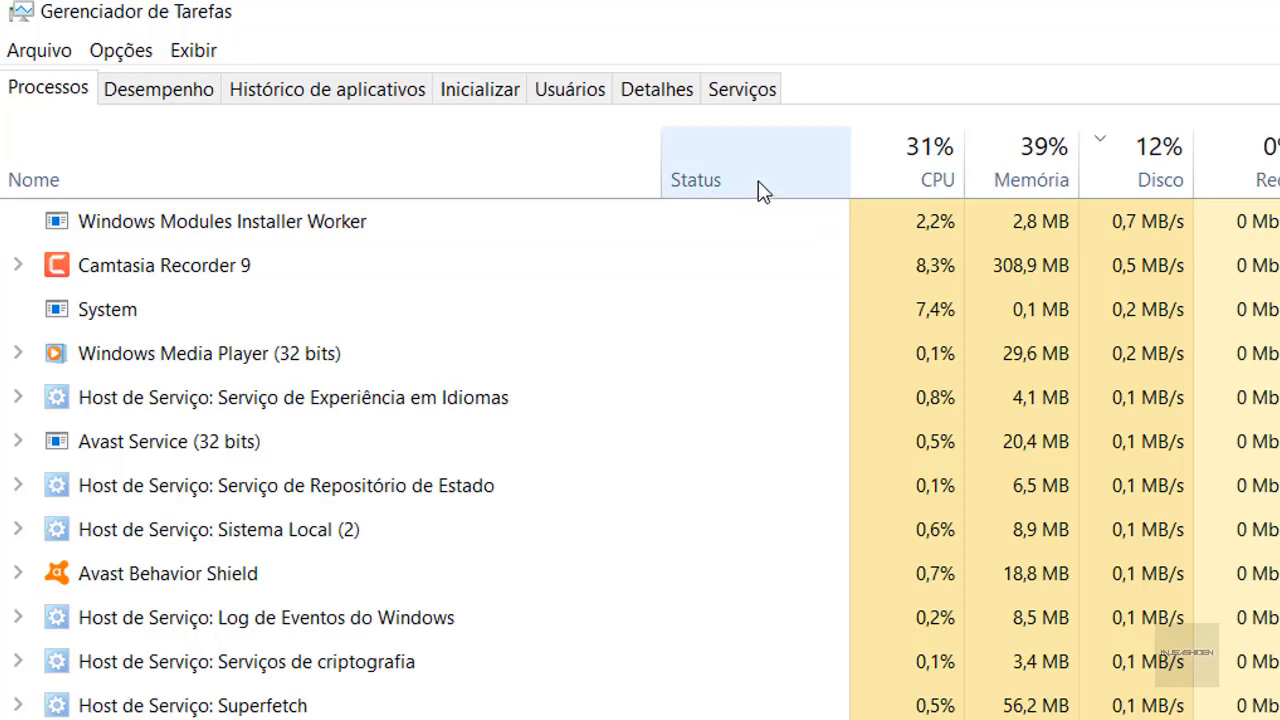
scroll(1058, 194, "down", 3)
scroll(1130, 230, "up", 3)
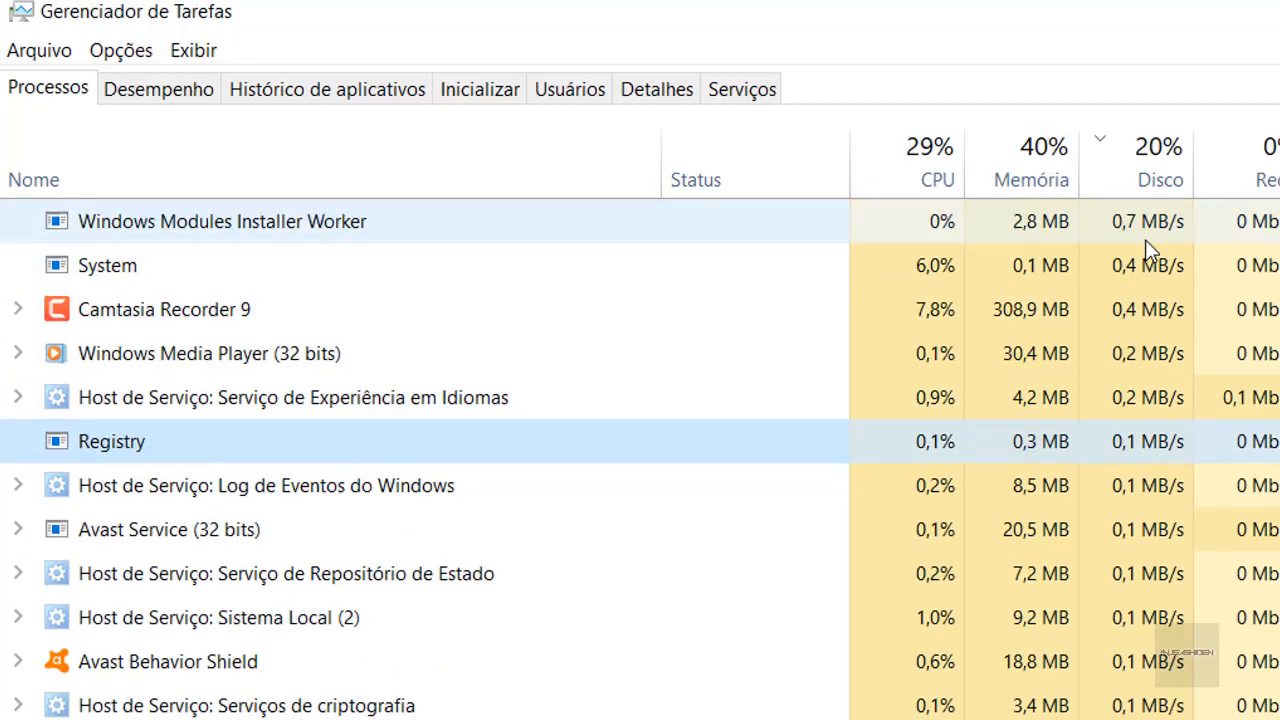
left_click(1158, 163)
left_click(1138, 158)
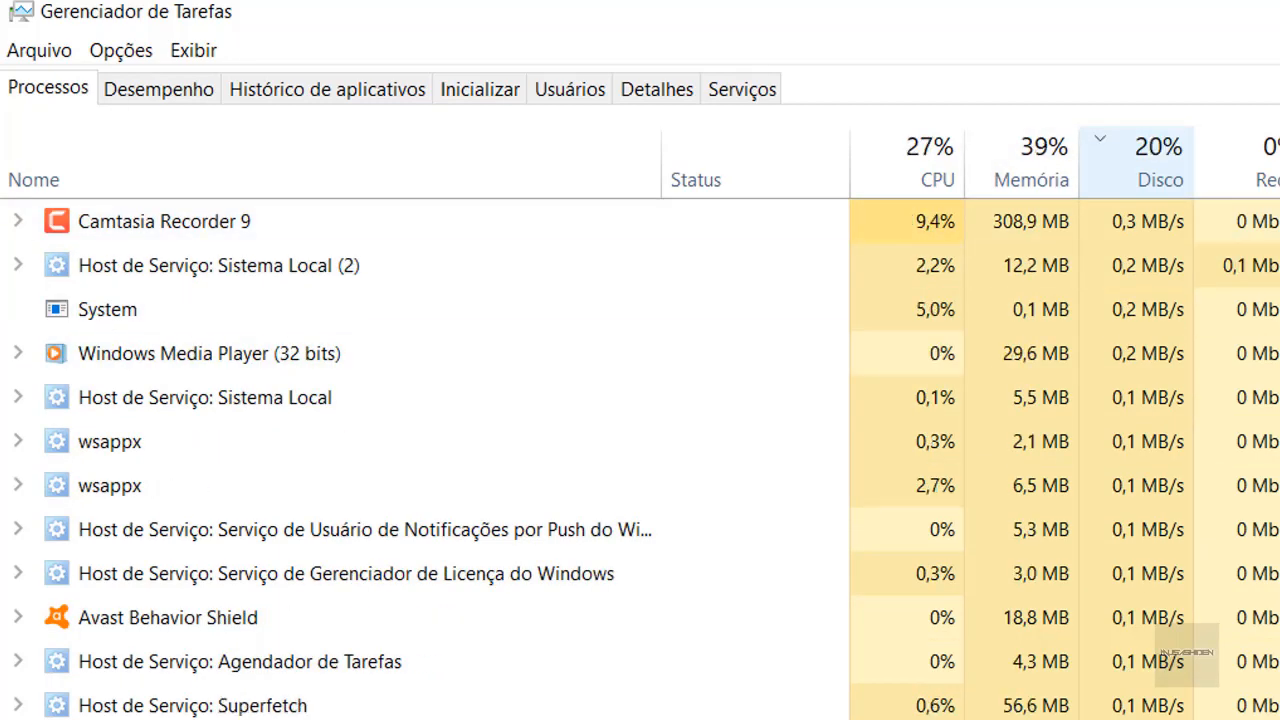
scroll(430, 514, "down", 20)
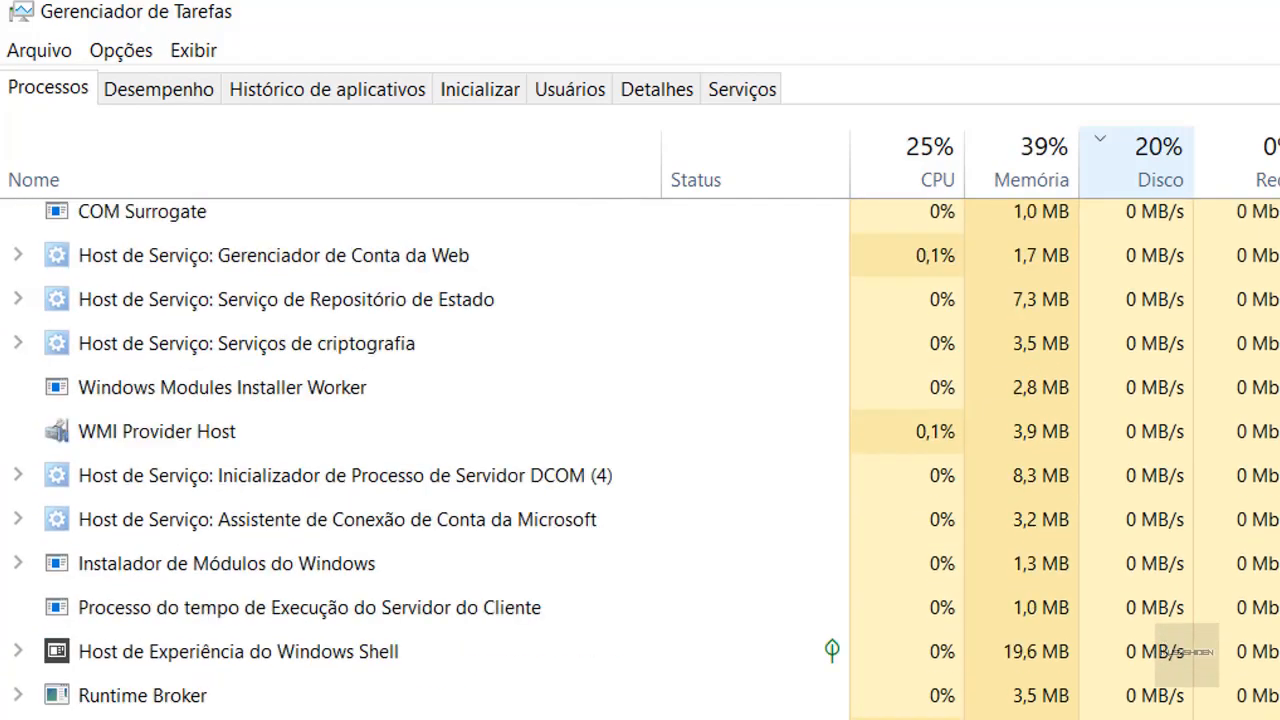
scroll(430, 514, "down", 5)
scroll(430, 514, "up", 5)
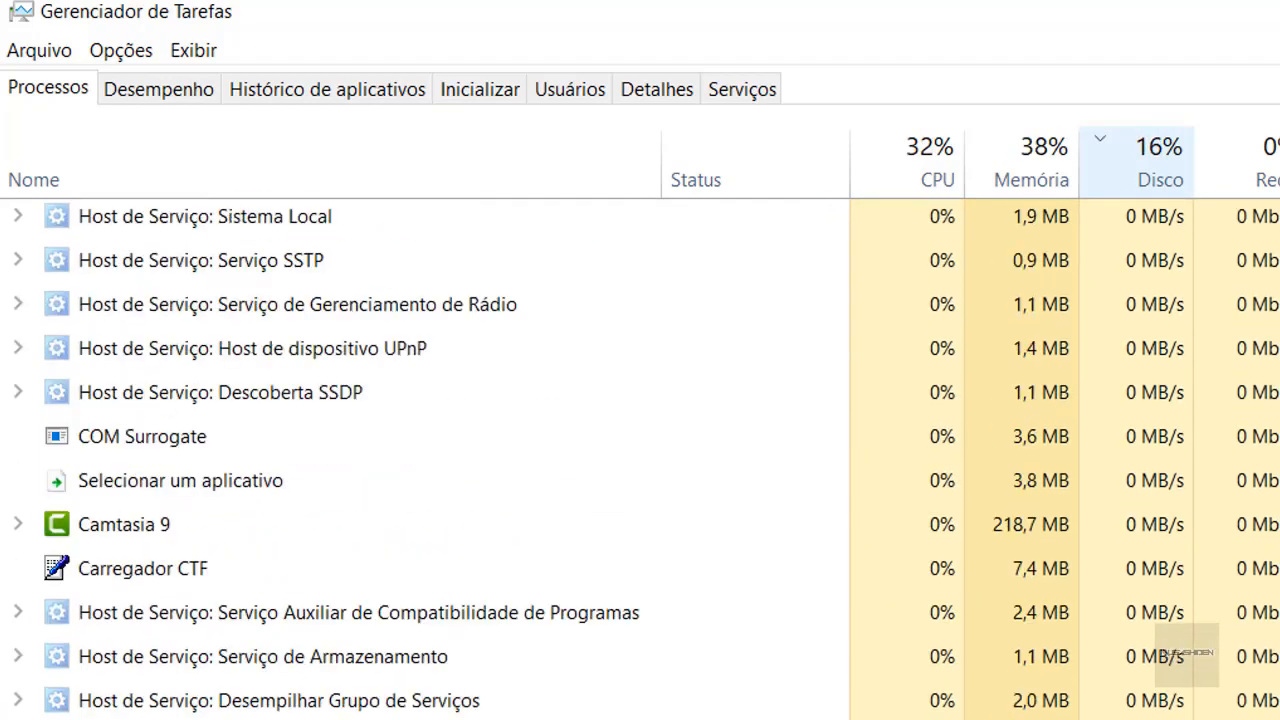
scroll(430, 514, "down", 4)
scroll(640, 460, "down", 13)
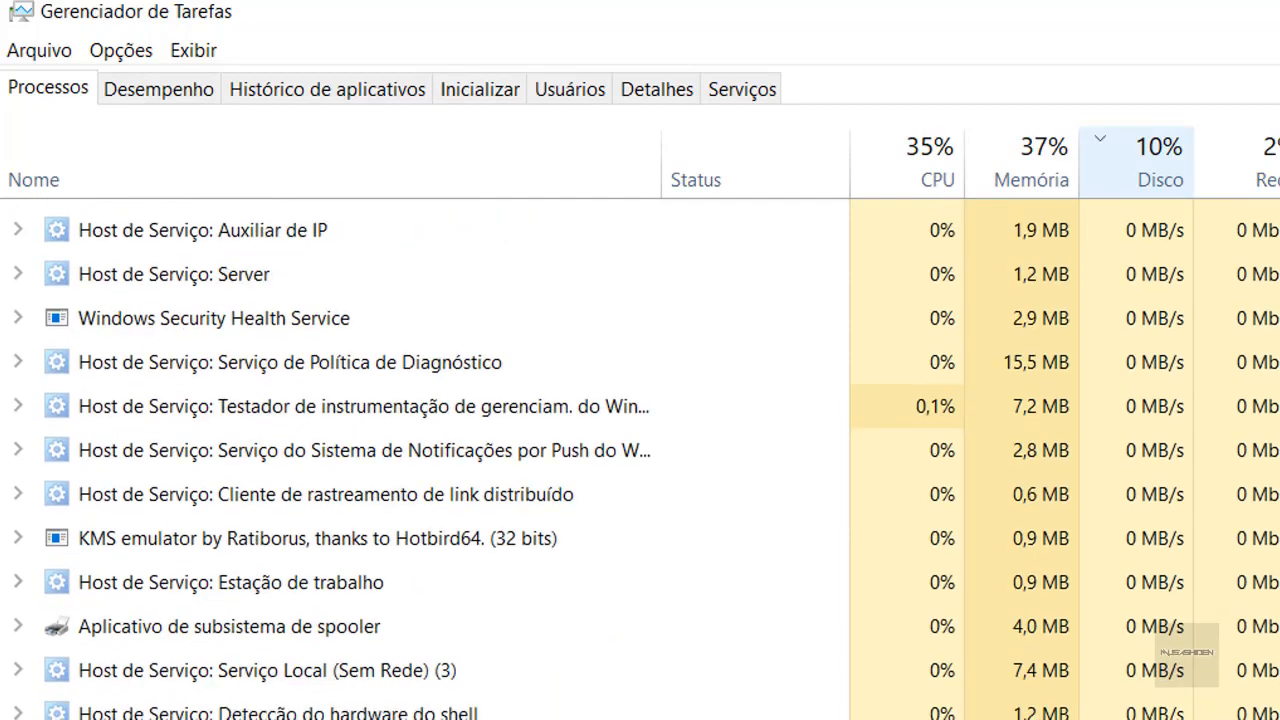
scroll(640, 460, "down", 4)
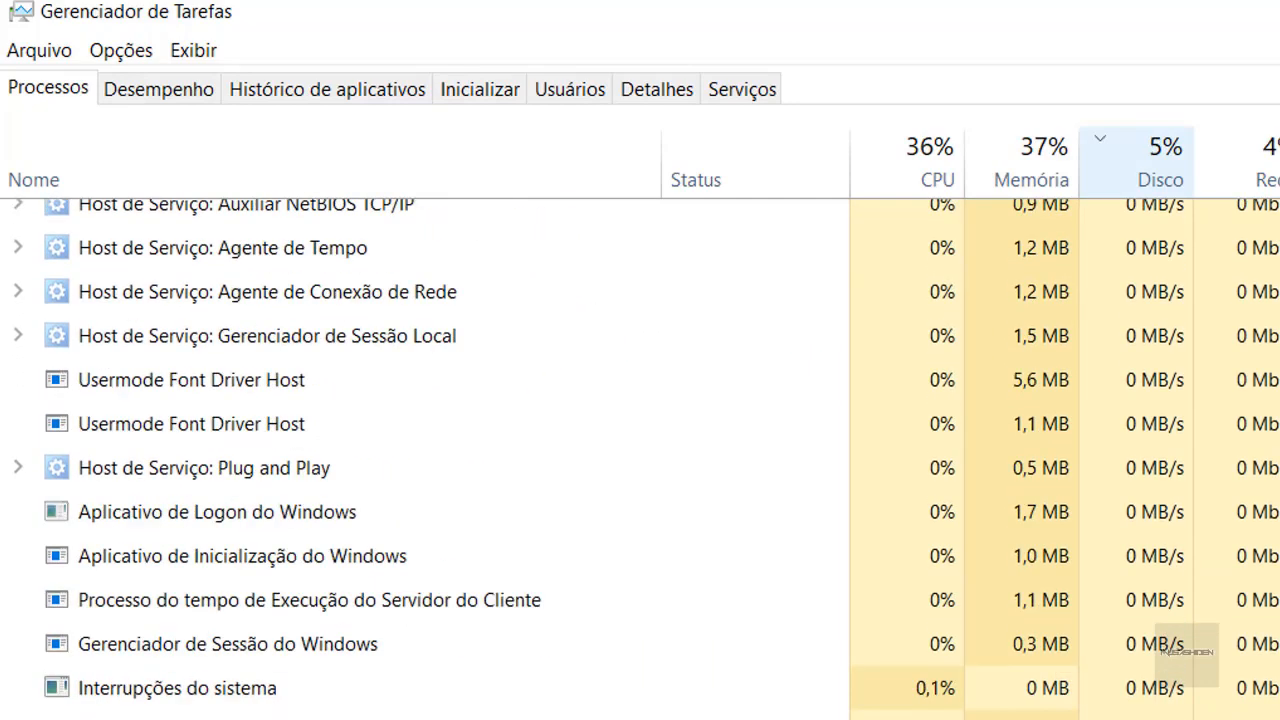
scroll(640, 460, "up", 10)
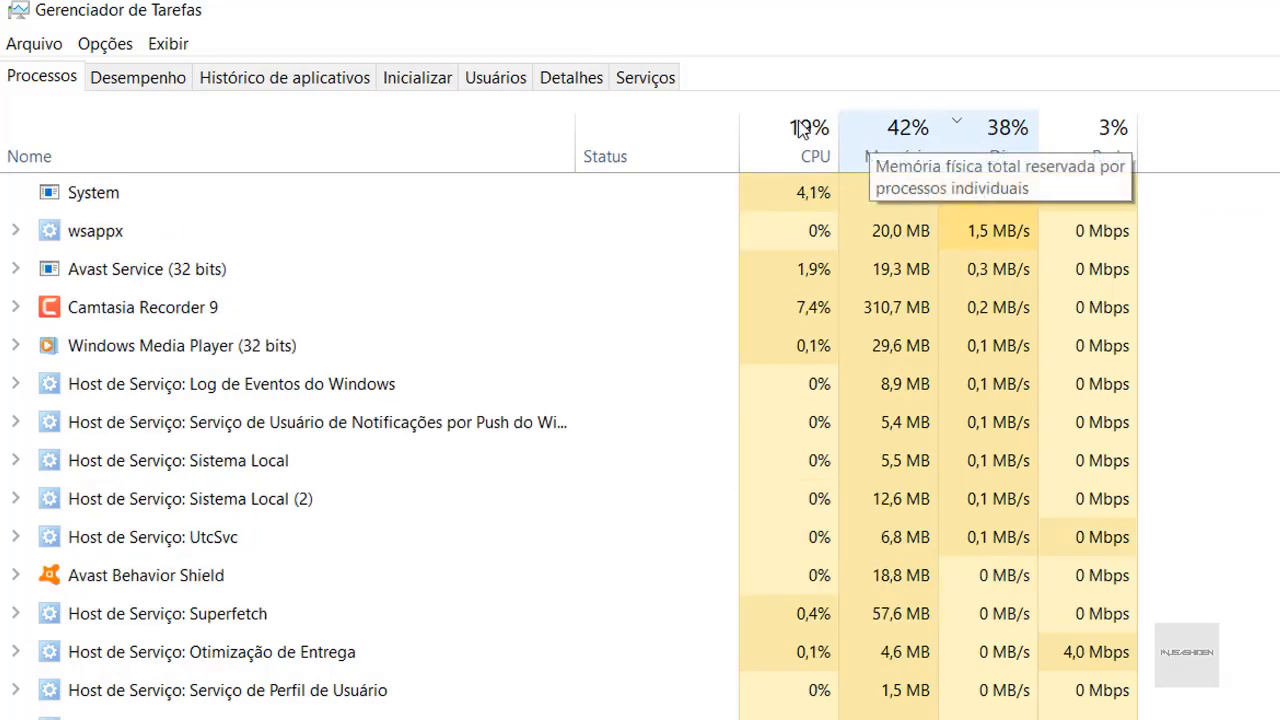
Review the startup programs and the options for AvLaunch component and Windows Defender notification icon, without changing their status.
left_click(427, 82)
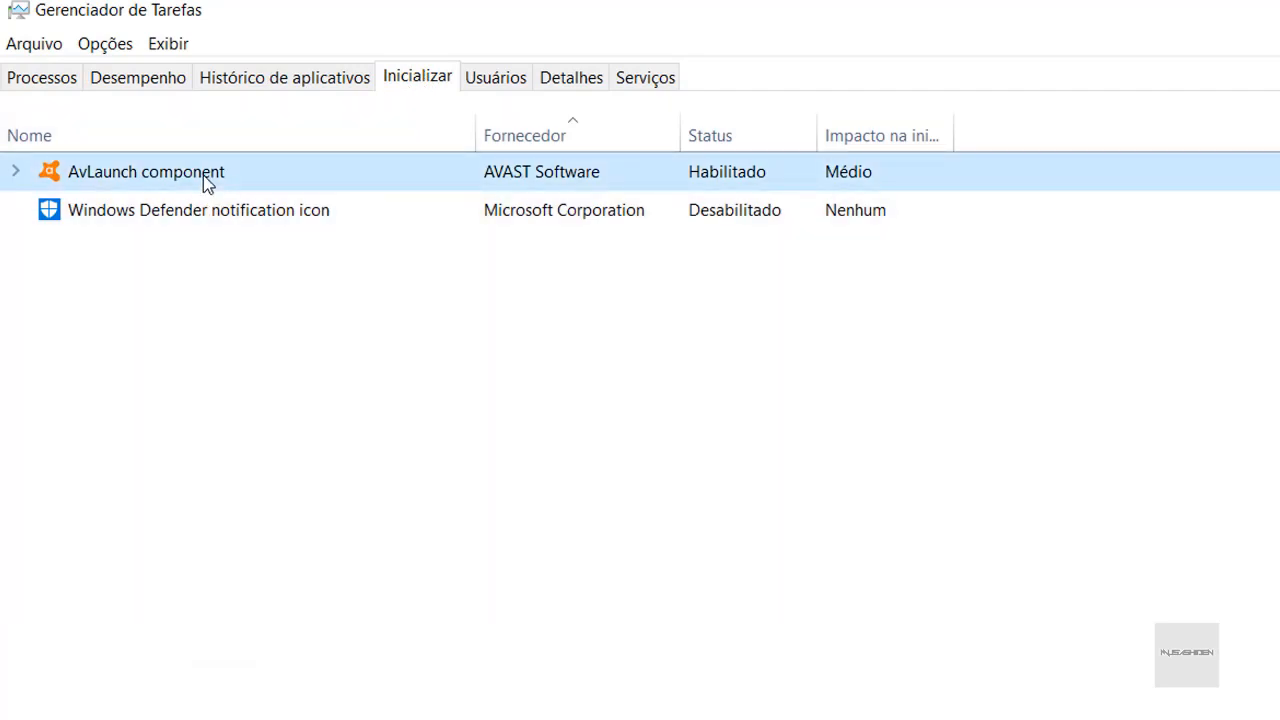
right_click(205, 178)
left_click(157, 212)
right_click(162, 209)
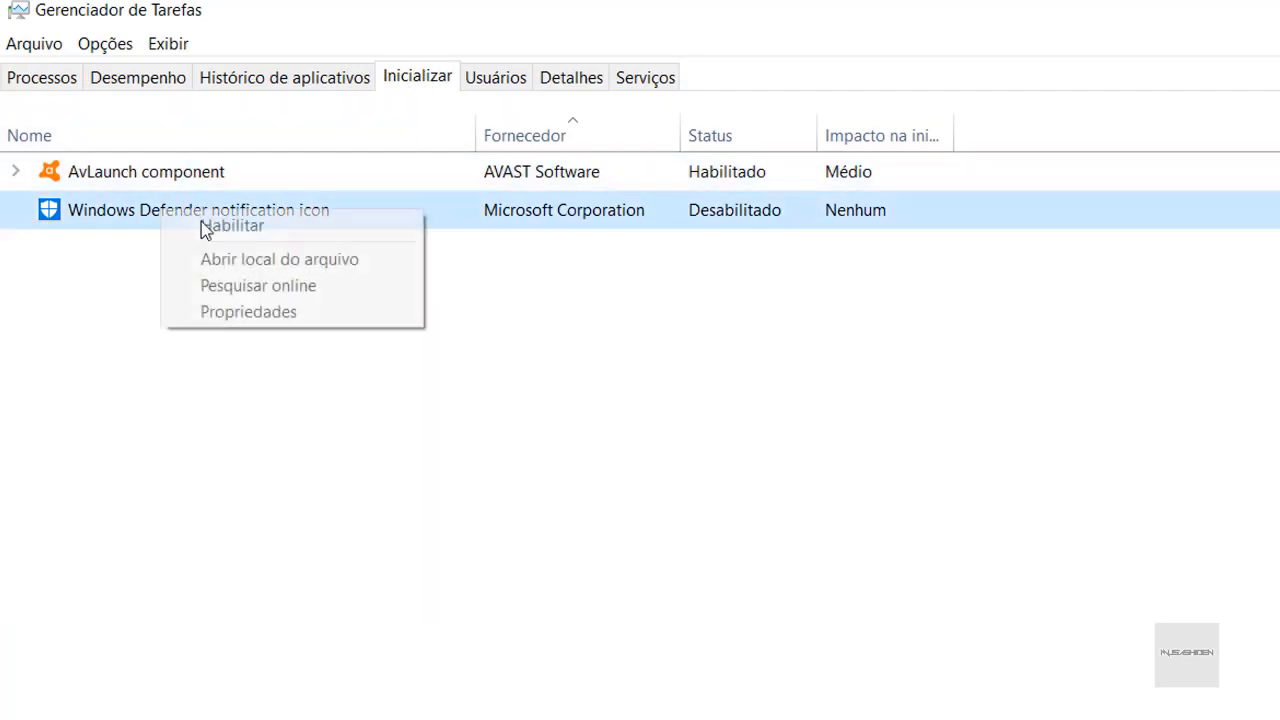
left_click(587, 315)
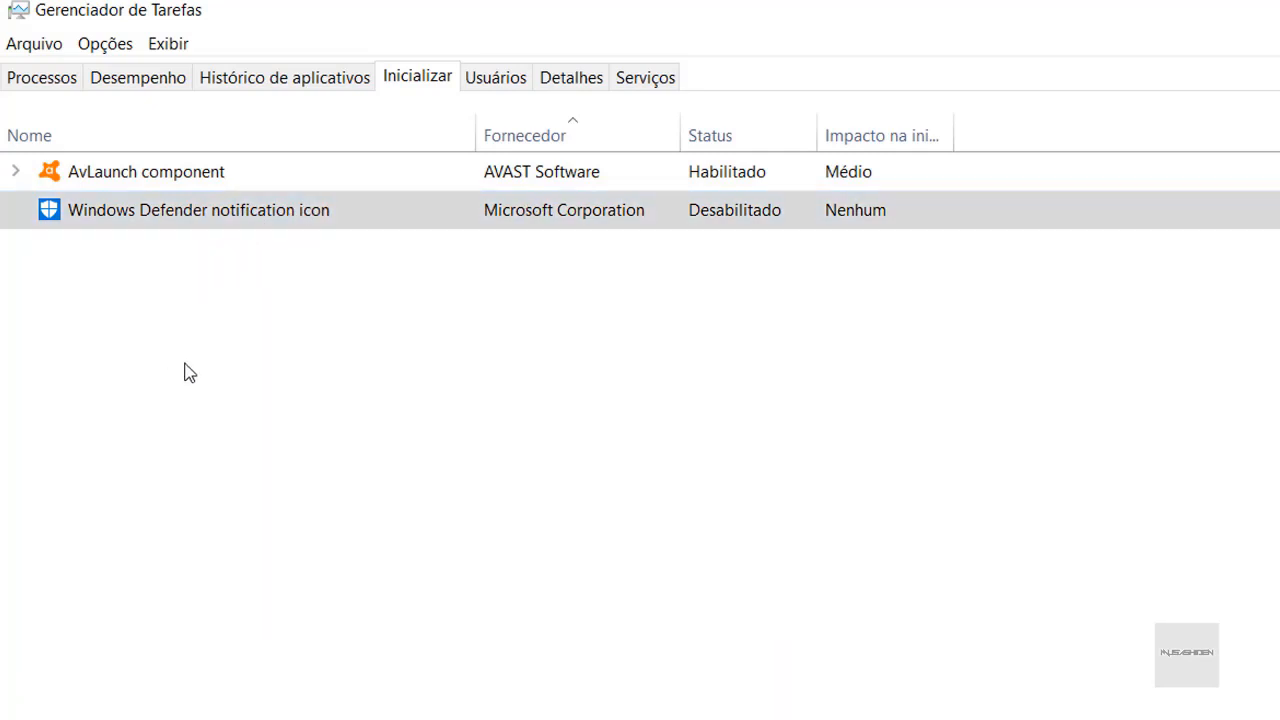
Return to the running processes and inspect the wsappx and Avast Antivirus entries.
left_click(57, 82)
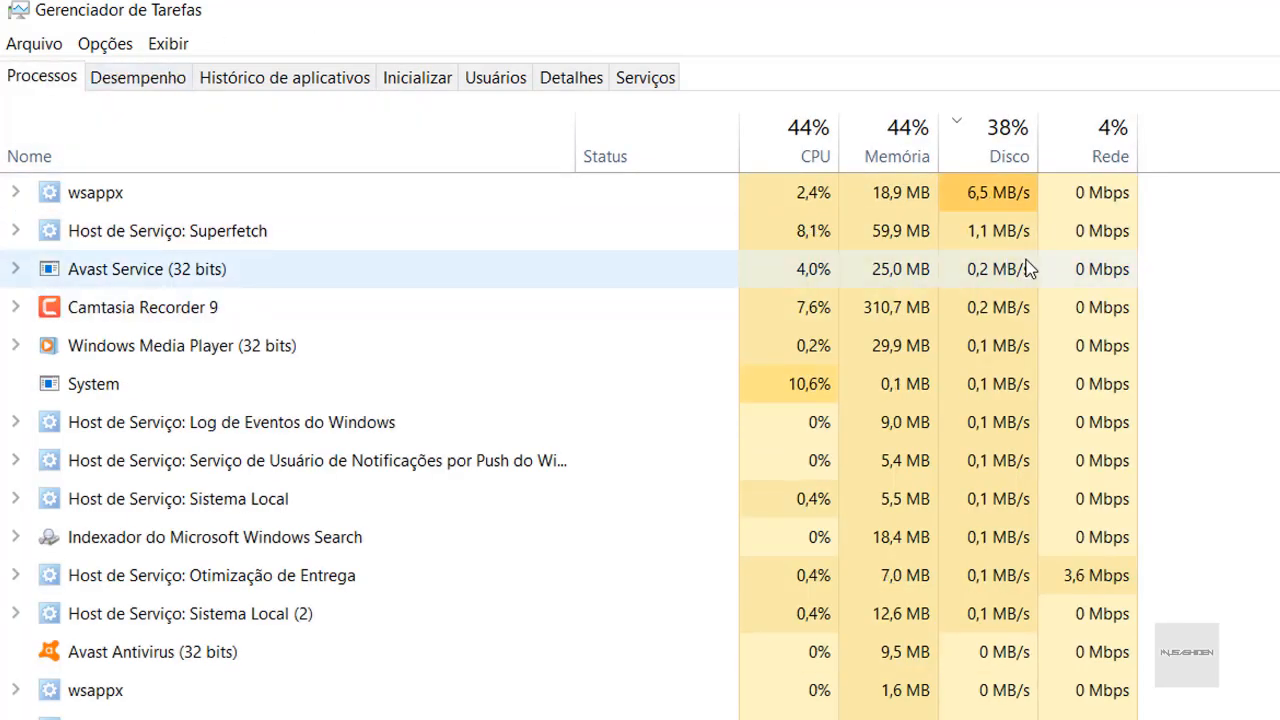
left_click(15, 193)
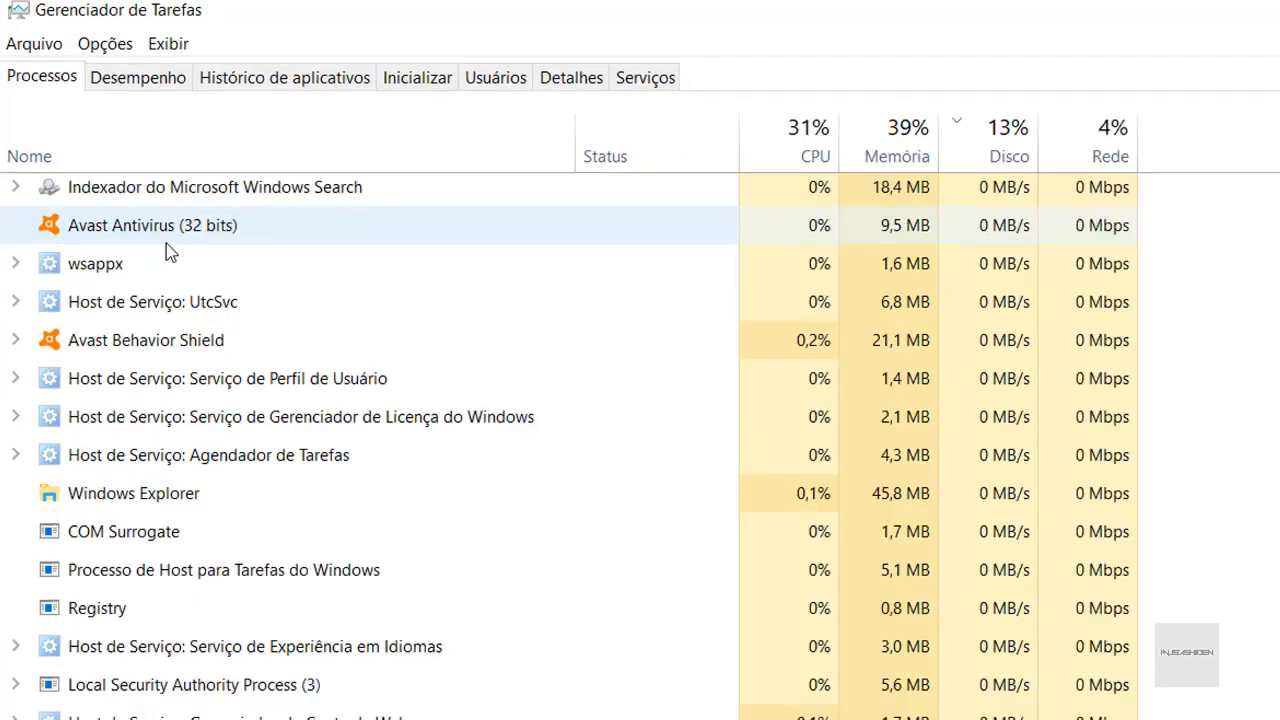
left_click(166, 240)
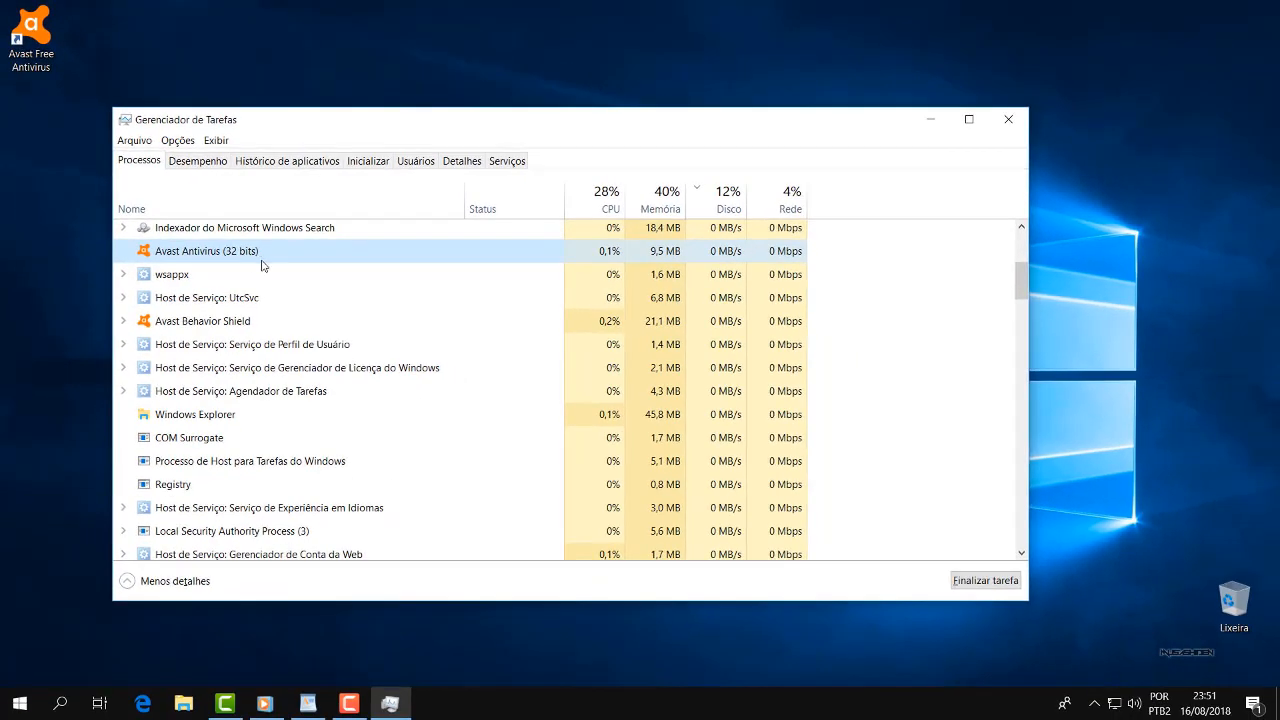
Open Avast Free Antivirus, review the settings of its full scan under Protection, and close the program.
left_click(1079, 711)
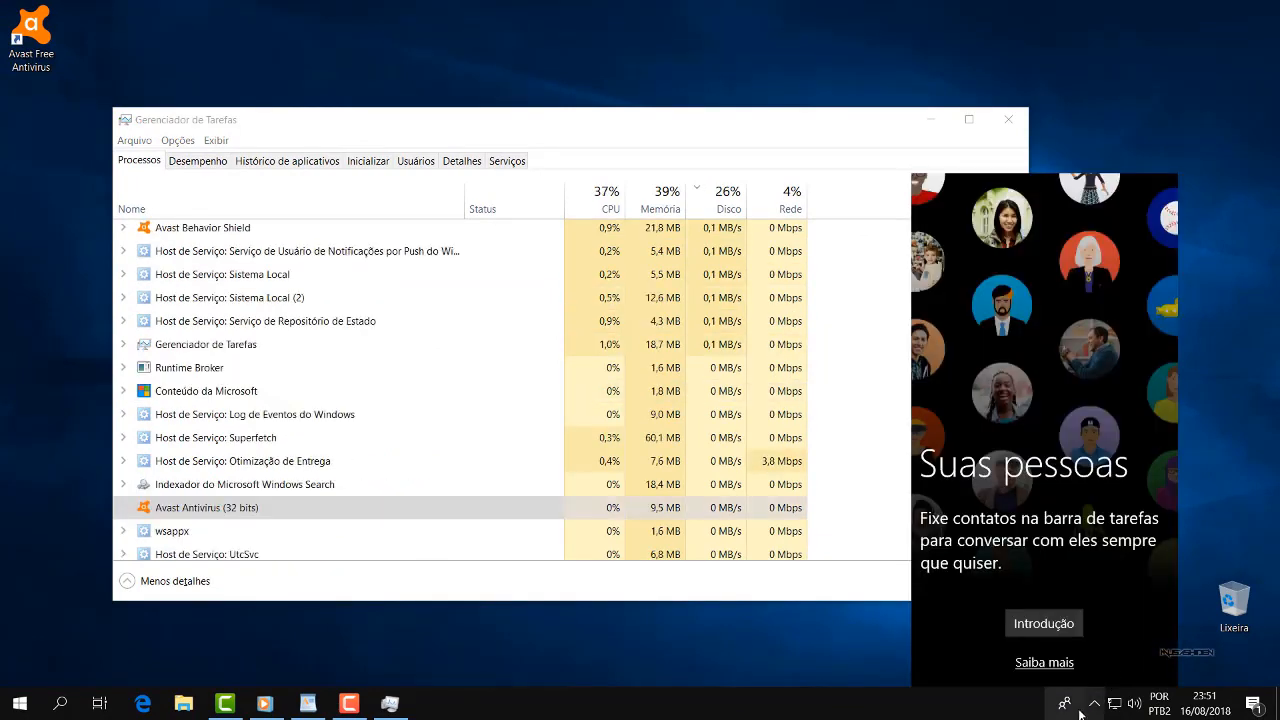
left_click(1080, 711)
left_click(1099, 703)
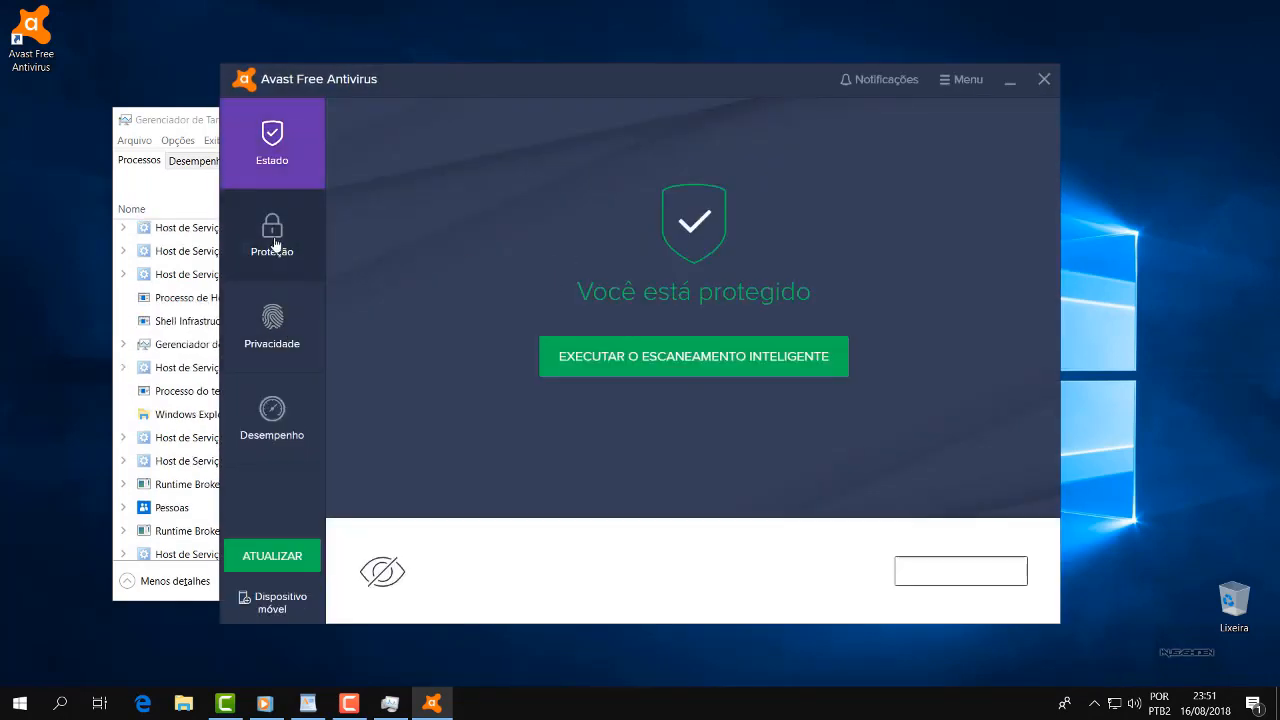
left_click(276, 243)
left_click(458, 198)
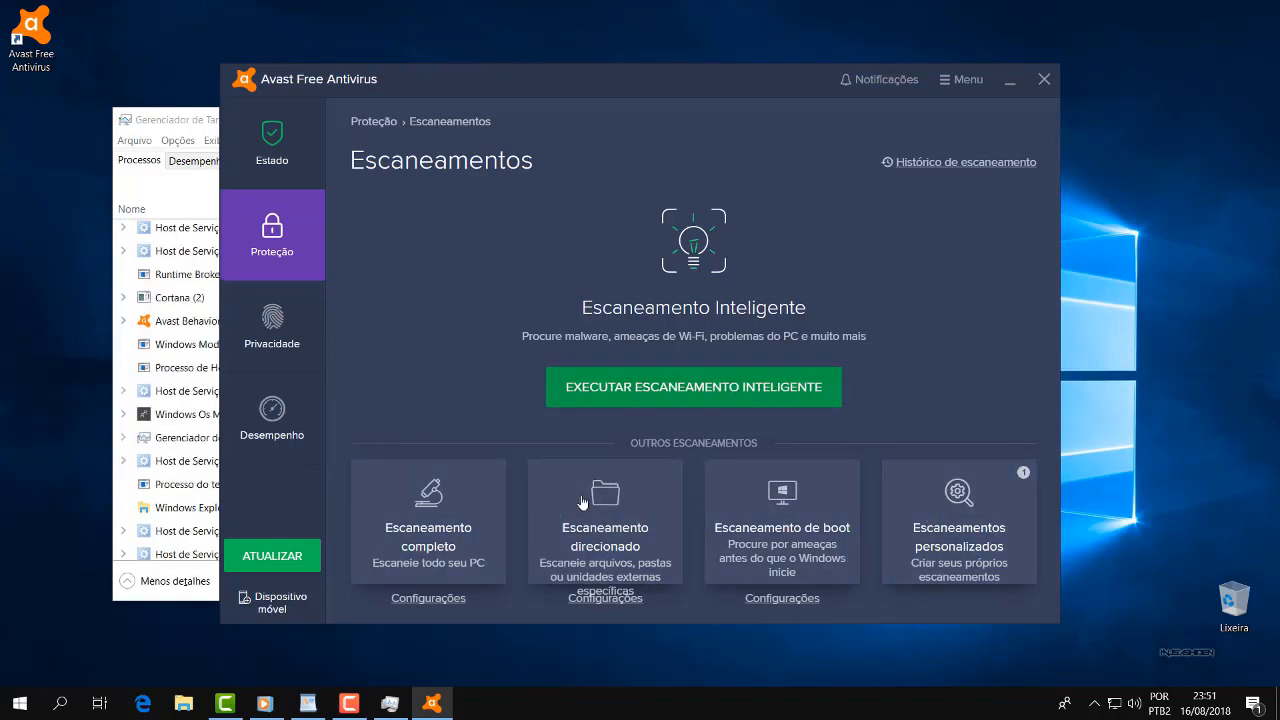
left_click(441, 590)
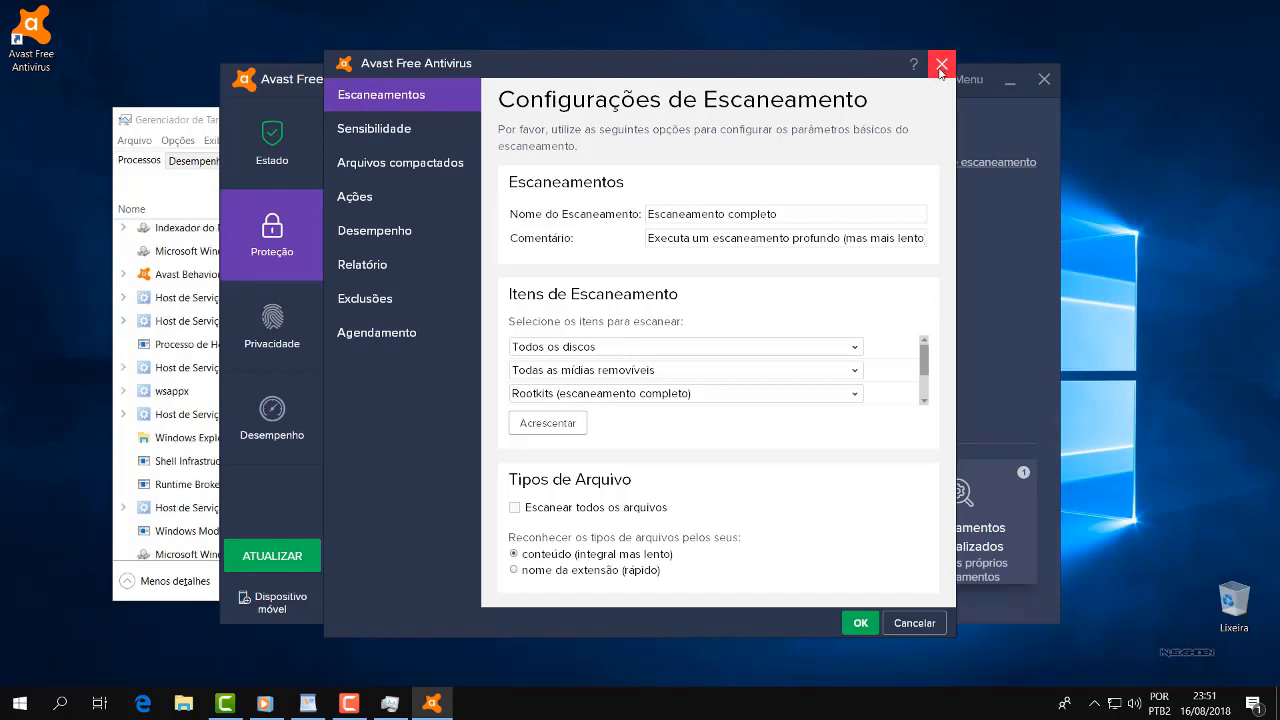
left_click(940, 66)
left_click(1044, 79)
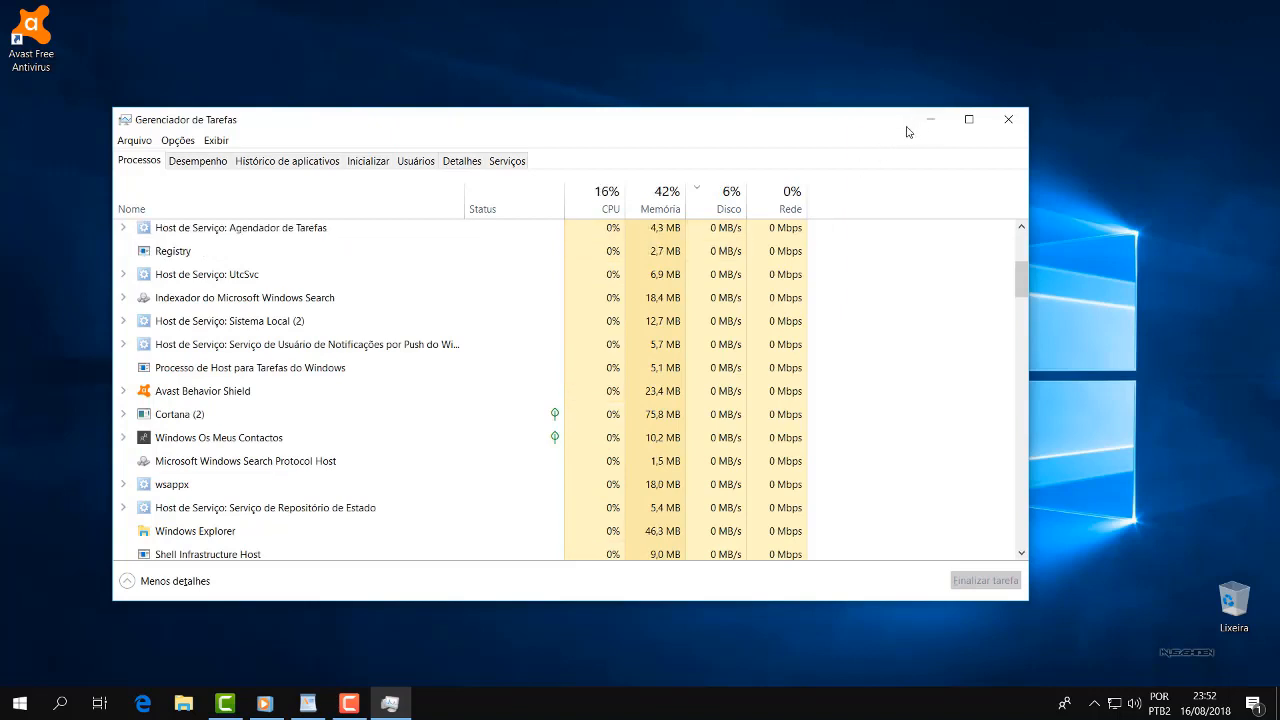
scroll(433, 363, "down", 2)
scroll(433, 363, "down", 2)
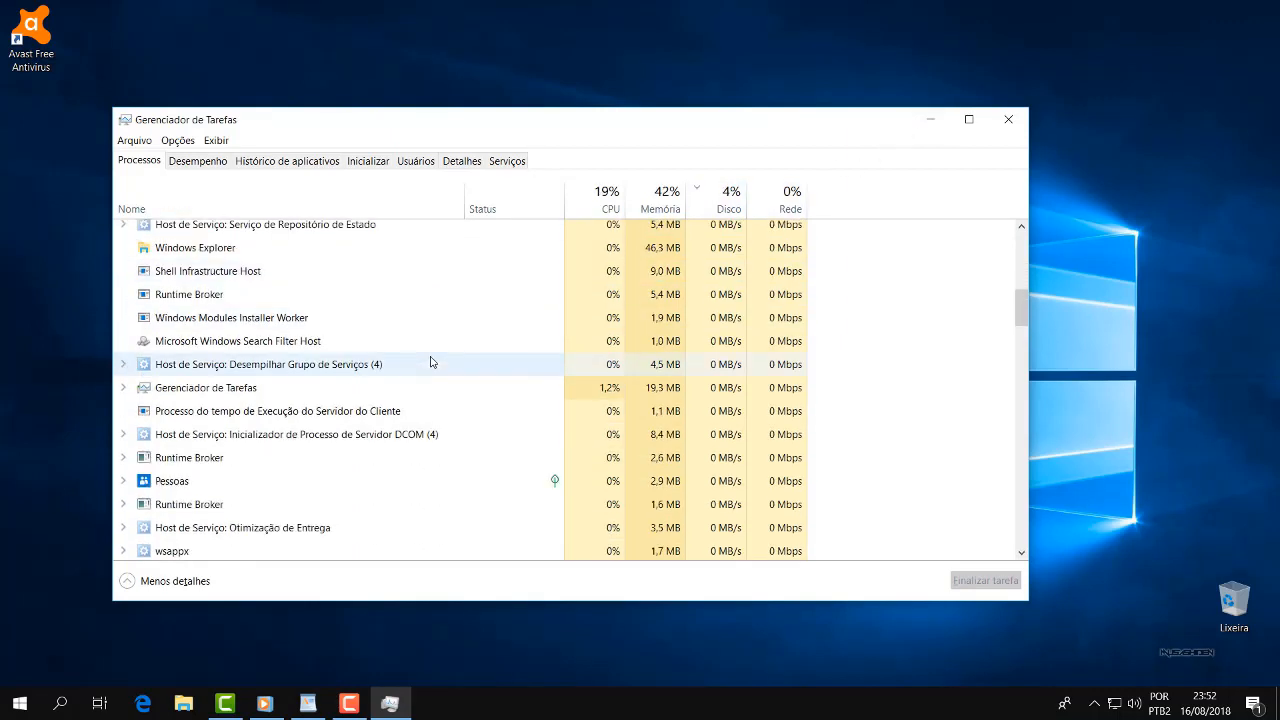
scroll(432, 362, "up", 7)
scroll(432, 361, "up", 1)
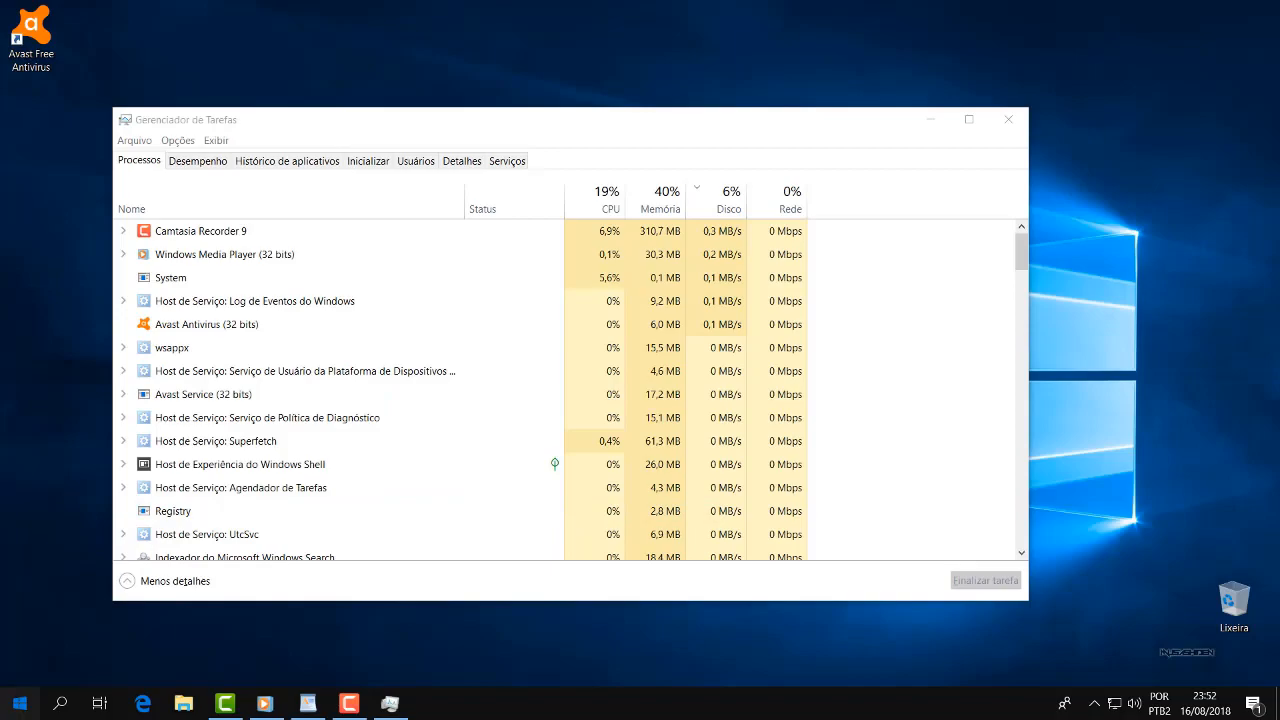
Open the Windows Defender Security Center, review the Windows Defender Antivirus options under virus and threat protection, and close it.
key("super")
type("windows defender")
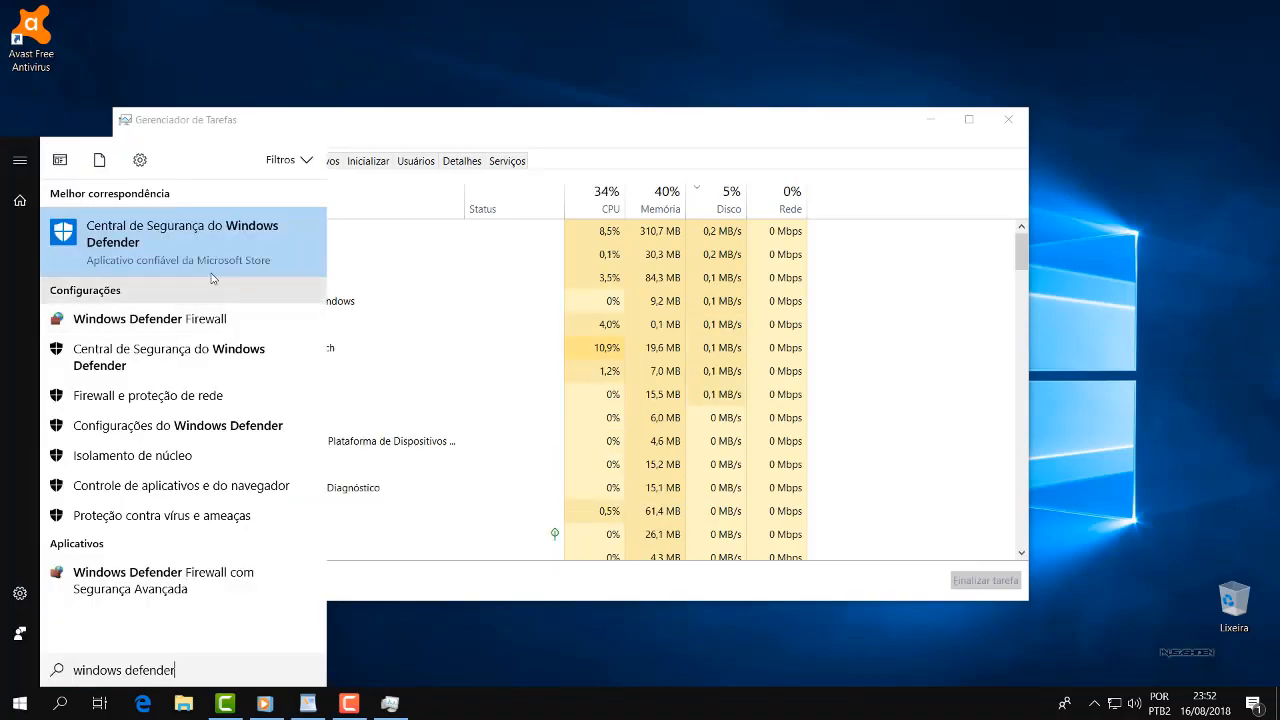
left_click(199, 250)
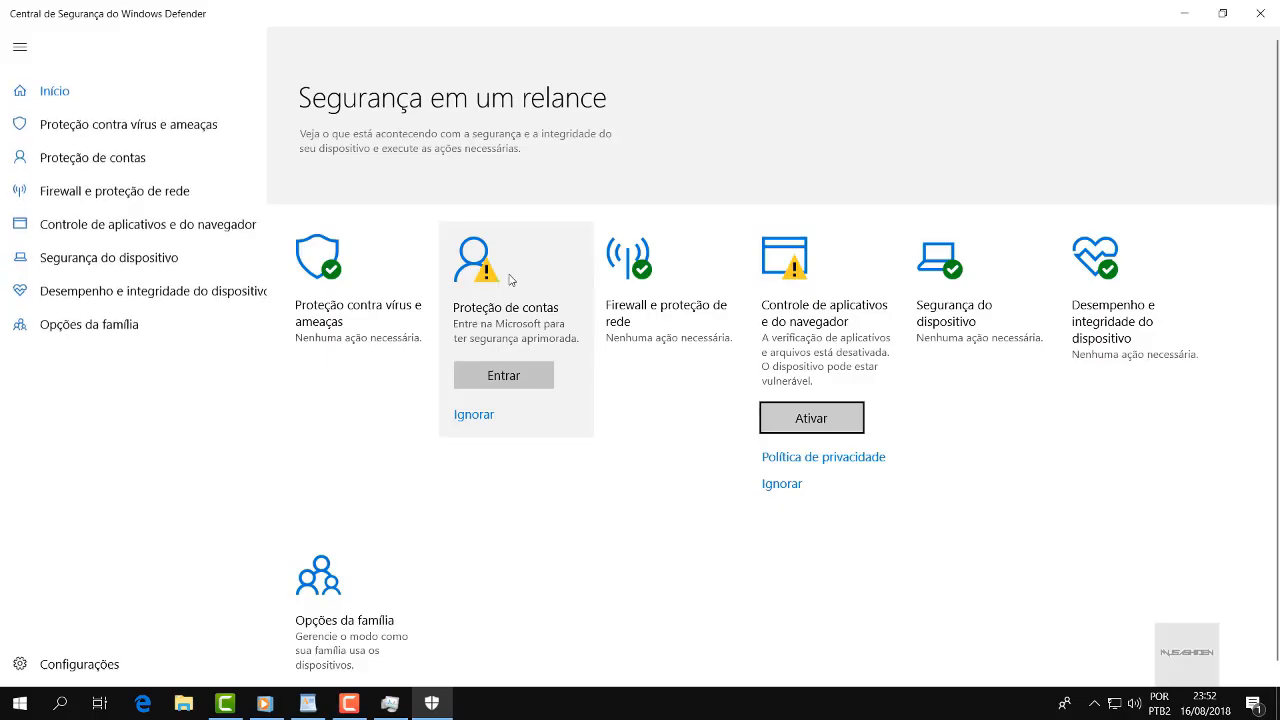
left_click(418, 232)
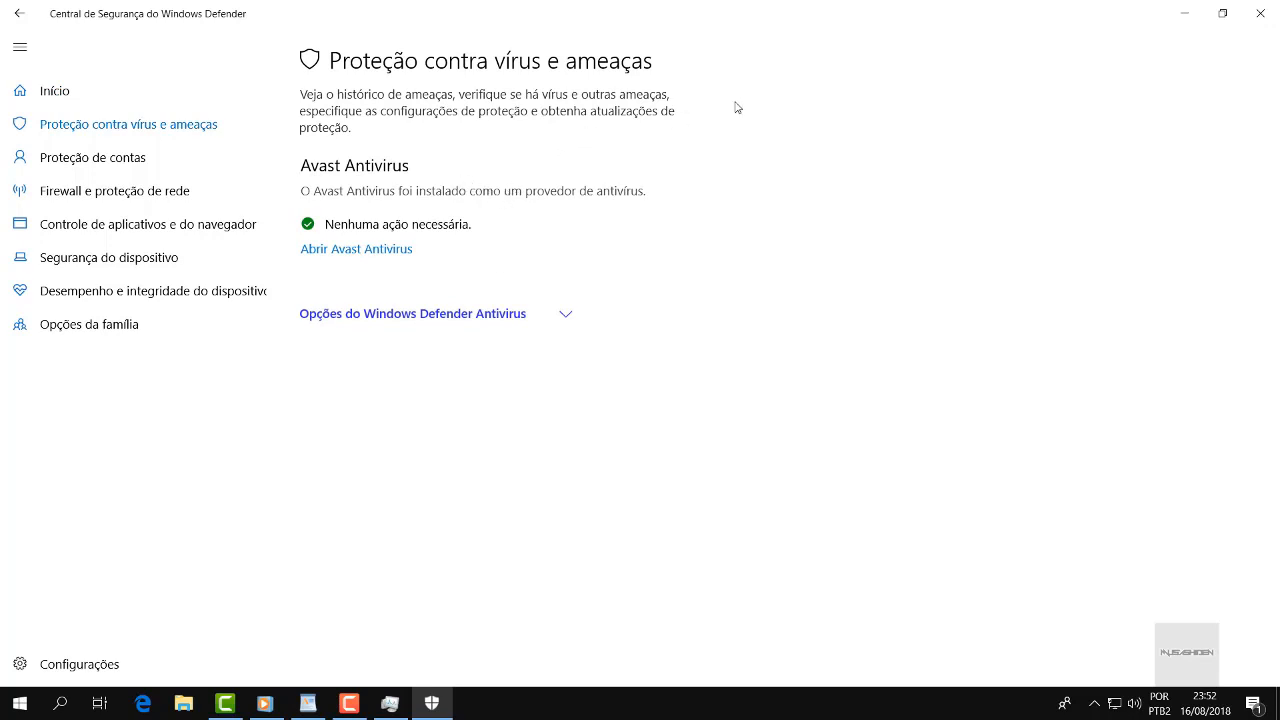
left_click(567, 315)
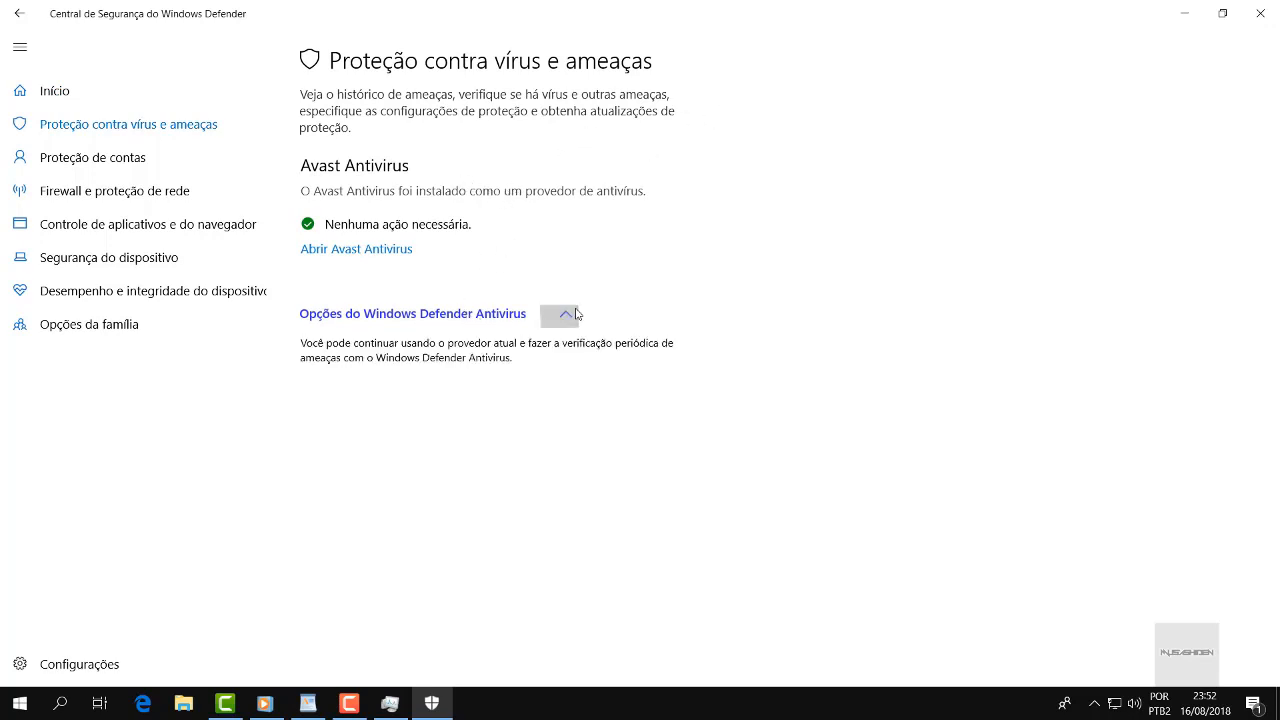
left_click(574, 317)
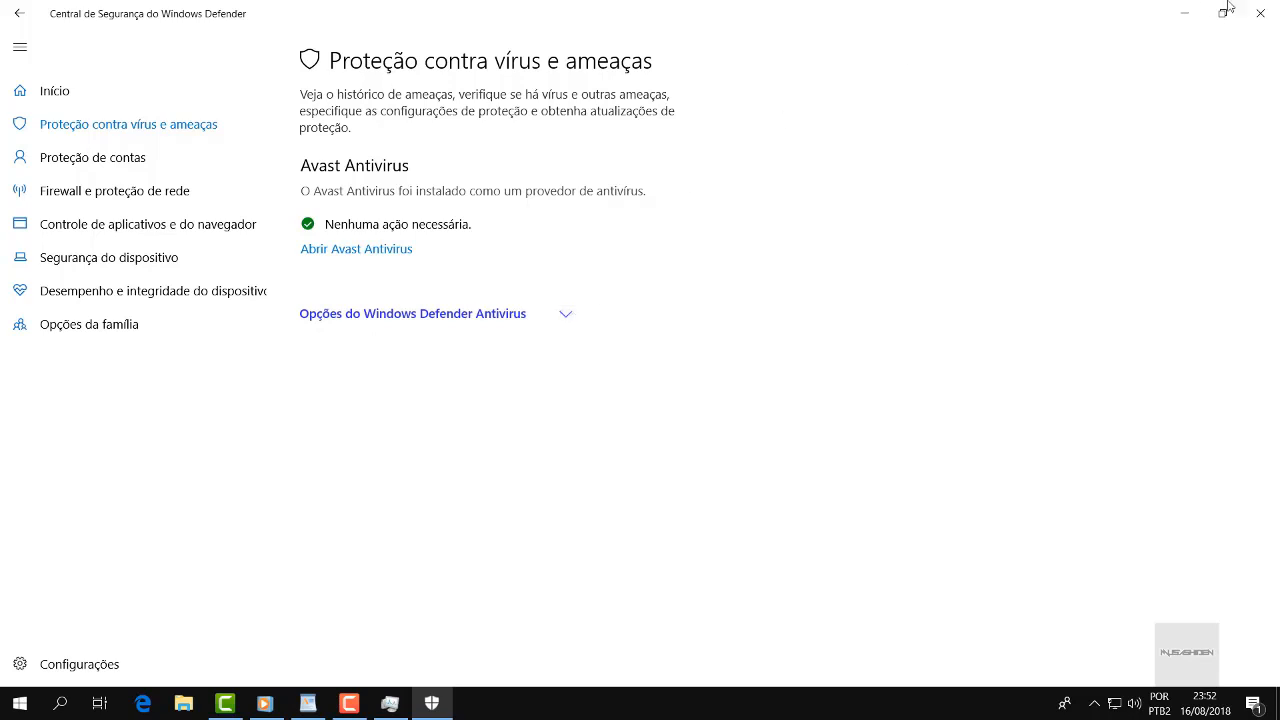
left_click(1276, 5)
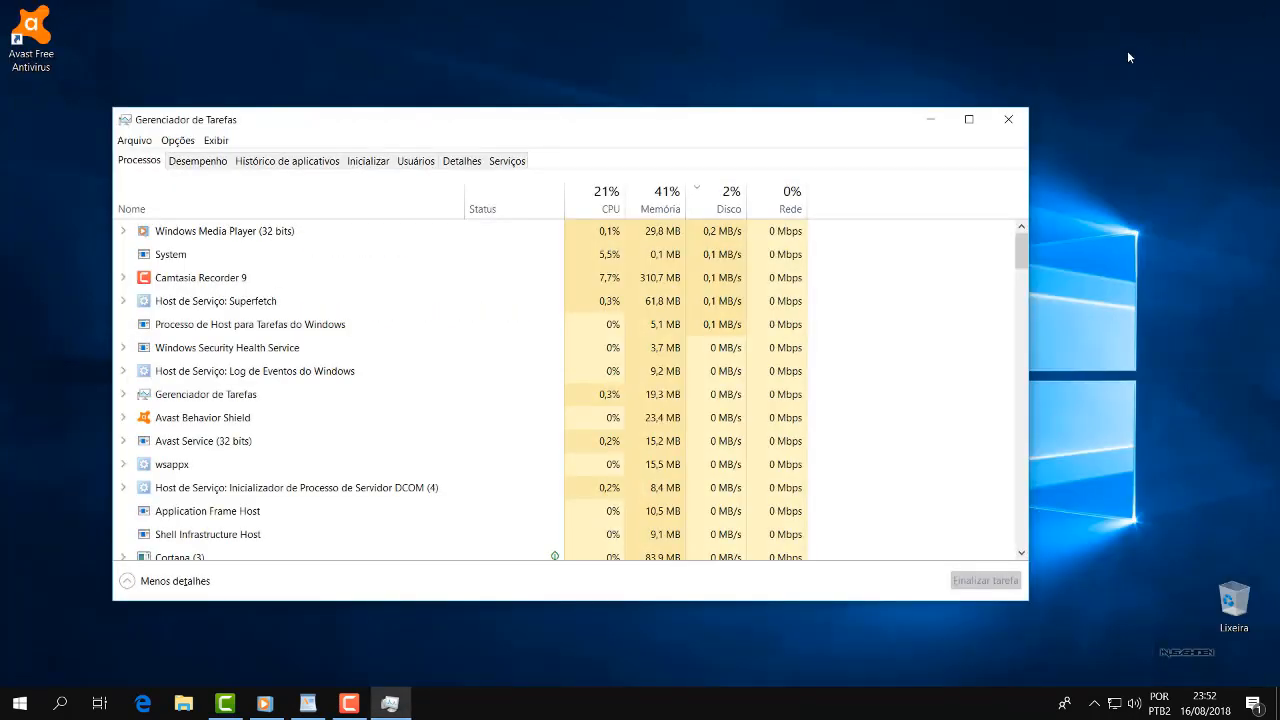
Check the processes by disk usage, then narrow the Task Manager window and move it closer to the middle of the desktop.
left_click(711, 204)
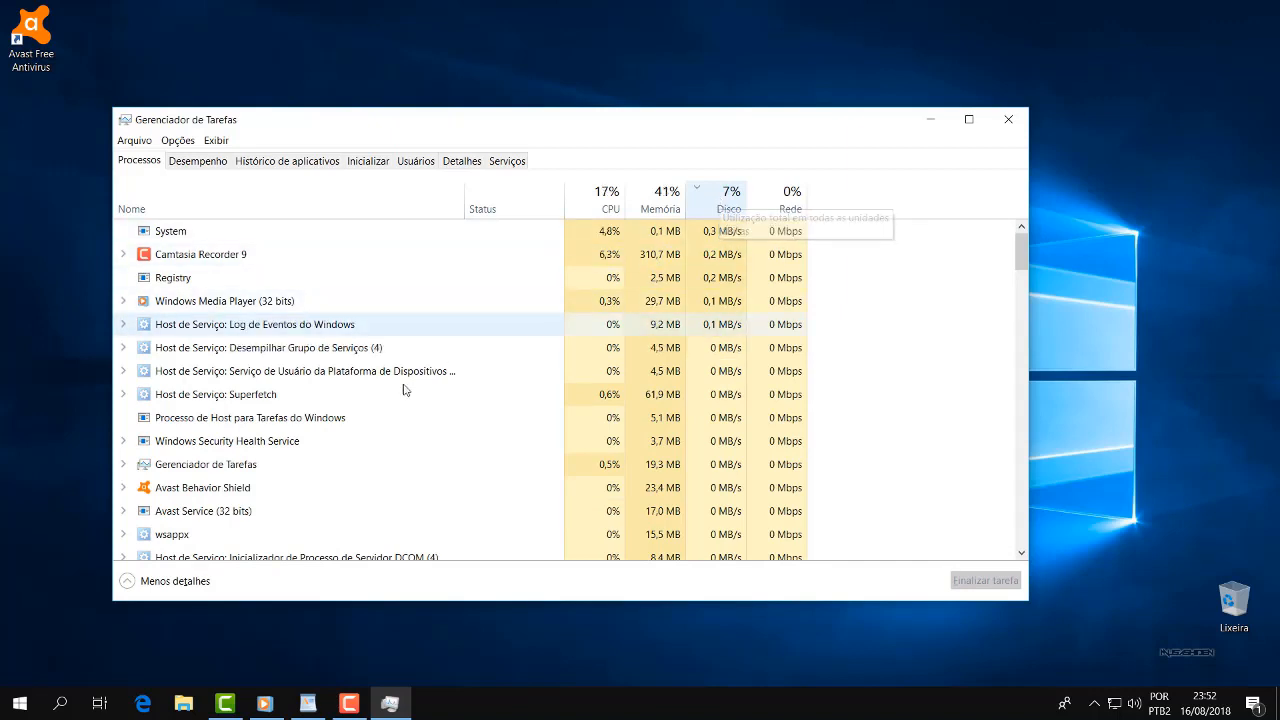
scroll(406, 389, "down", 2)
scroll(610, 300, "up", 2)
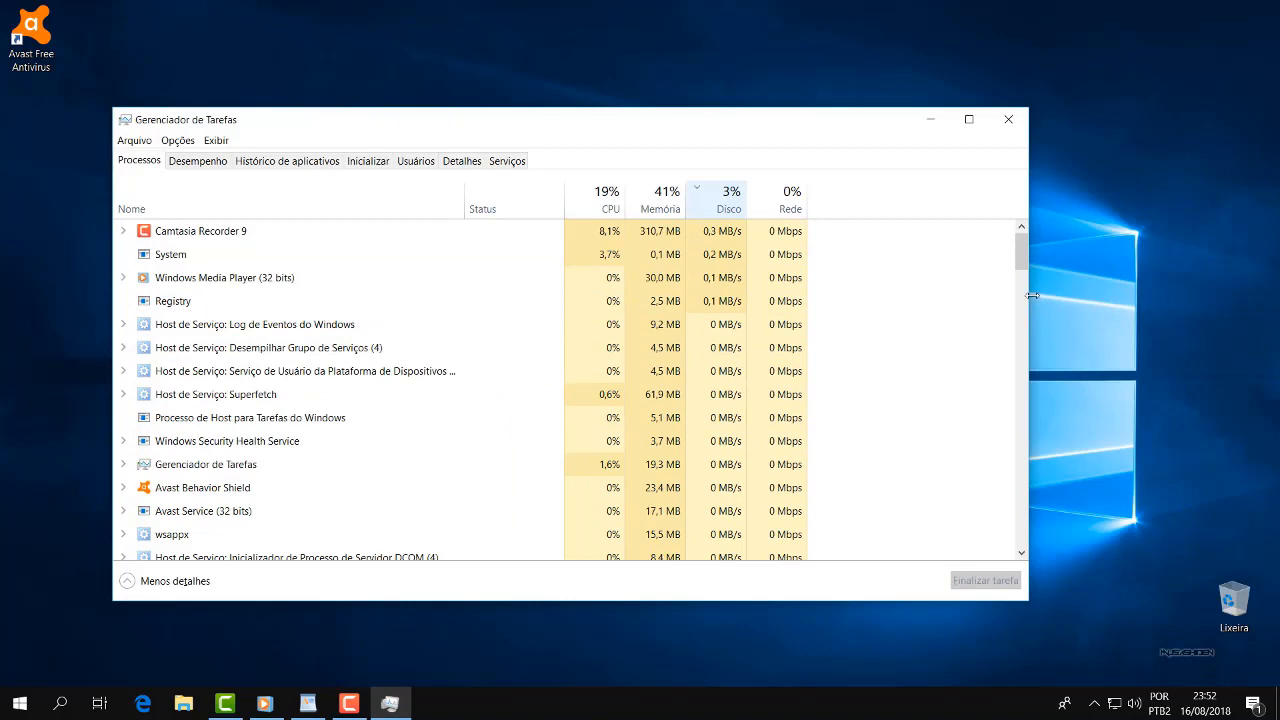
left_click_drag(1031, 295, 880, 298)
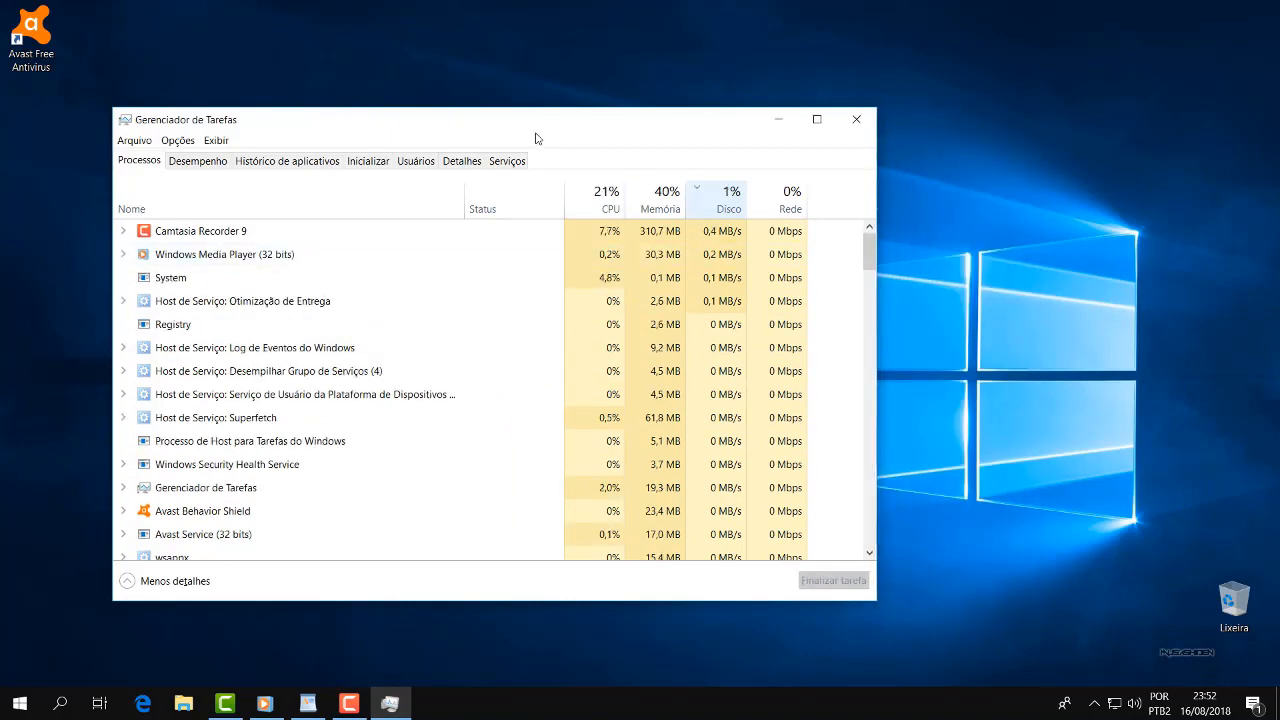
left_click_drag(534, 134, 658, 123)
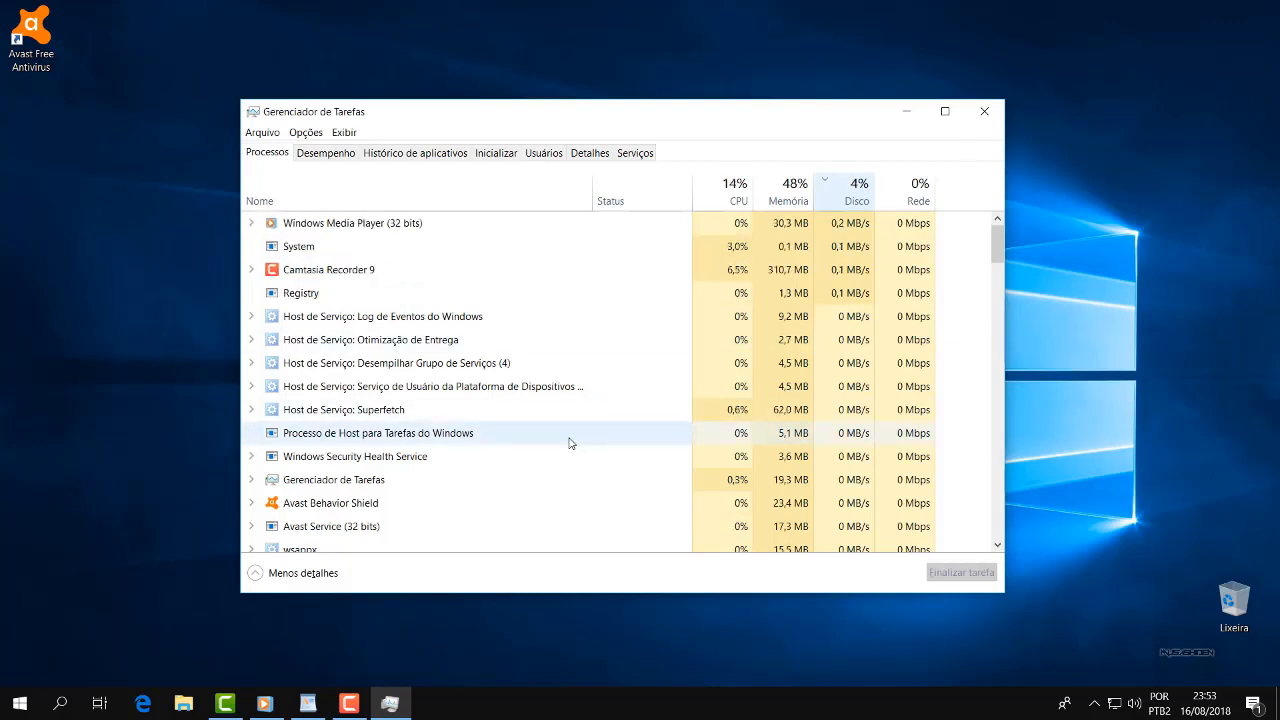
Open the Local Group Policy Editor with gpedit.msc, maximize it and widen its tree pane.
left_click(20, 706)
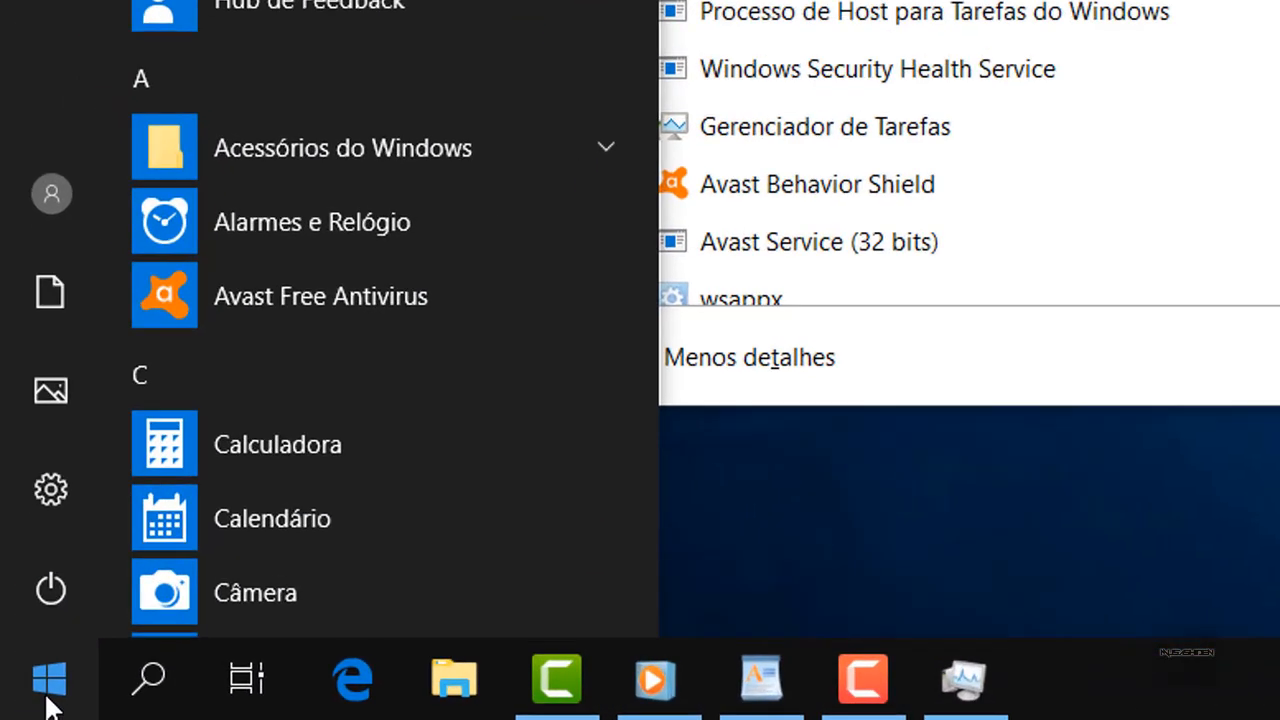
type("gpedit.")
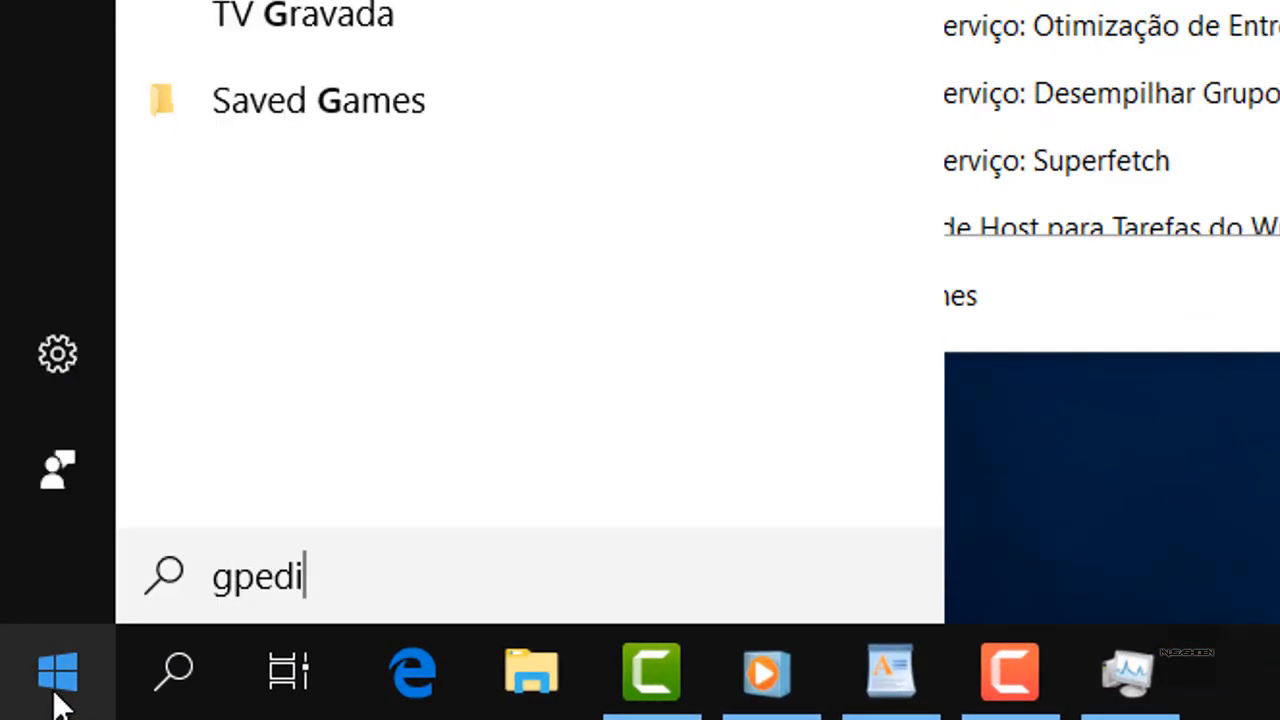
type("msc")
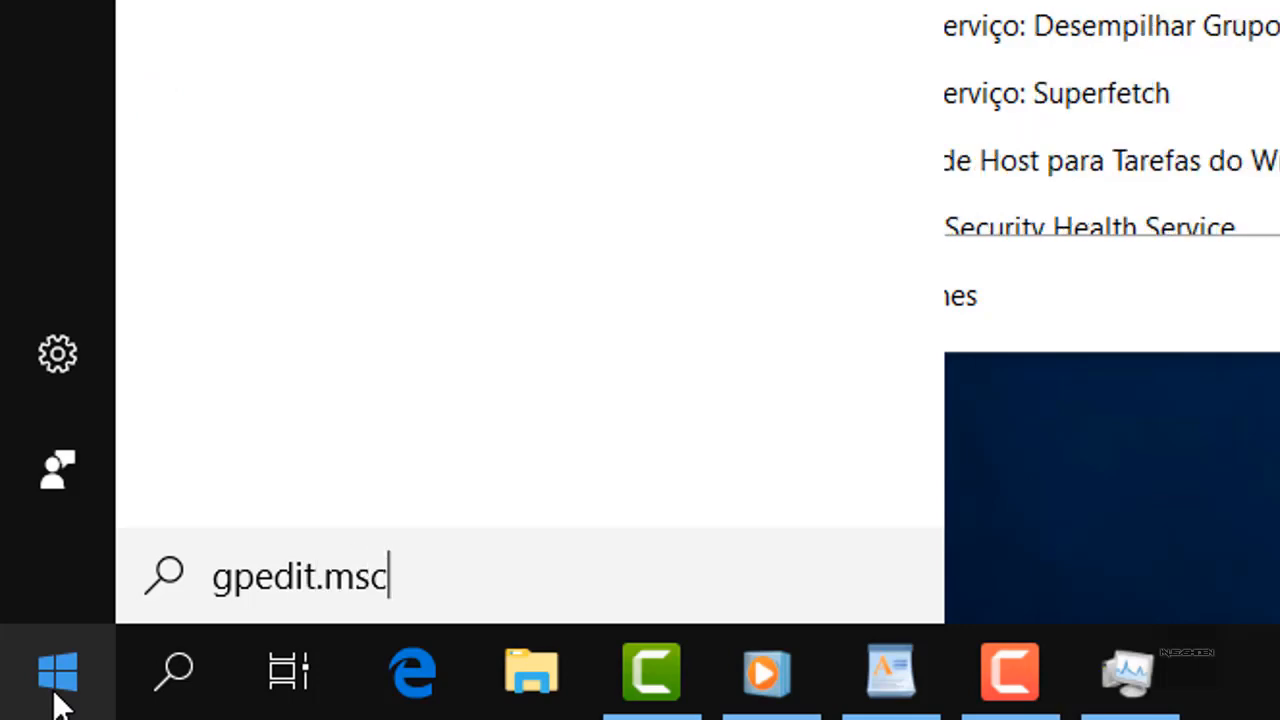
key("Return")
left_click(731, 123)
left_click_drag(139, 176, 211, 175)
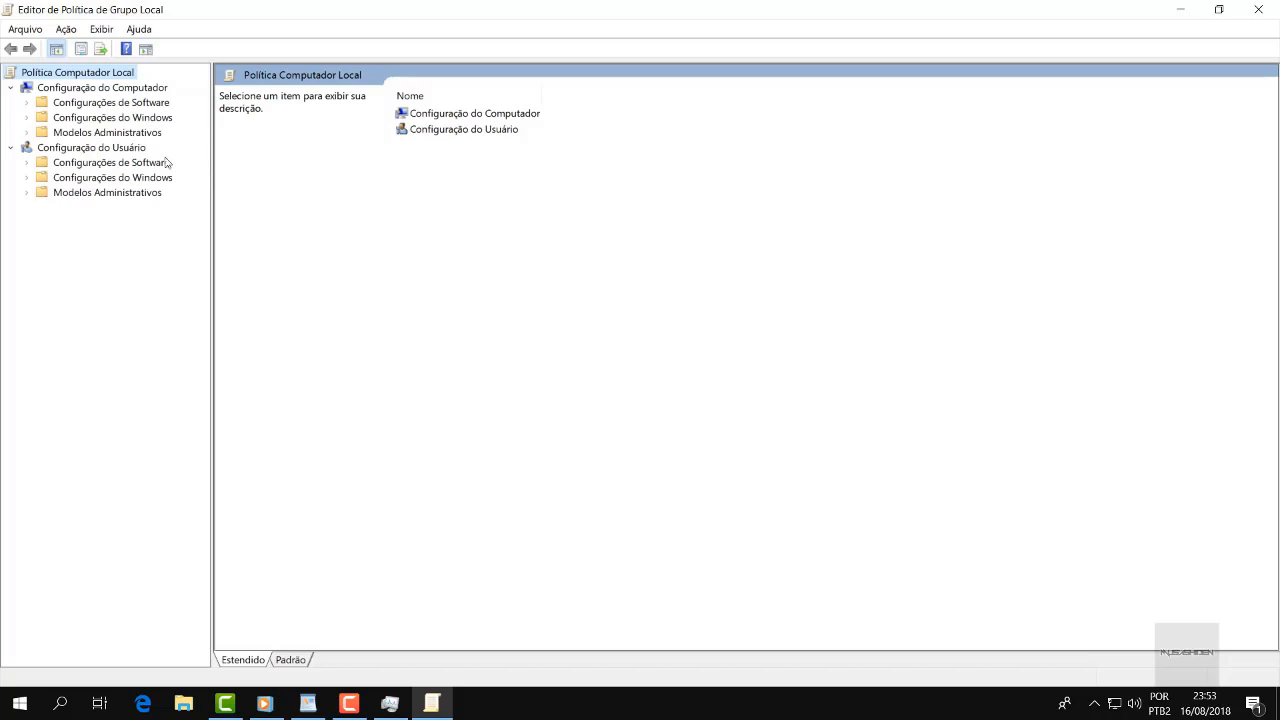
Open the Windows Defender Antivirus policies within Componentes do Windows, under the computer configuration's Modelos Administrativos.
left_click(114, 137)
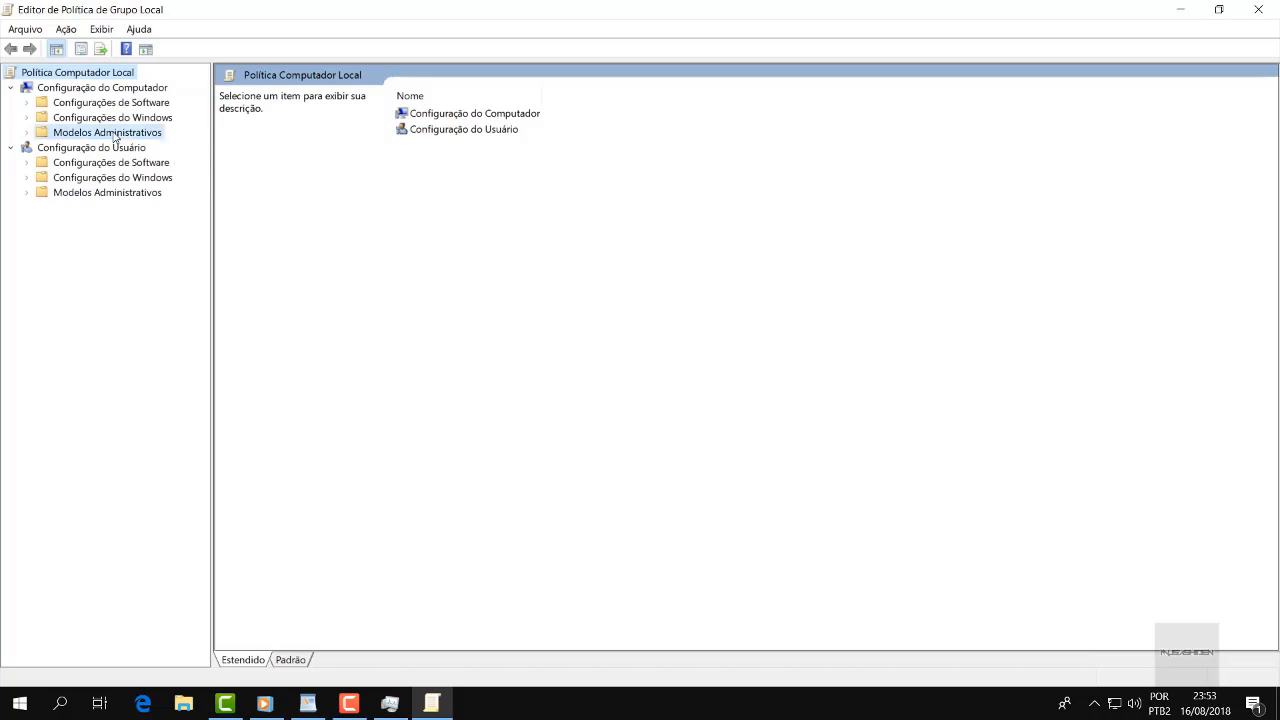
double_click(490, 114)
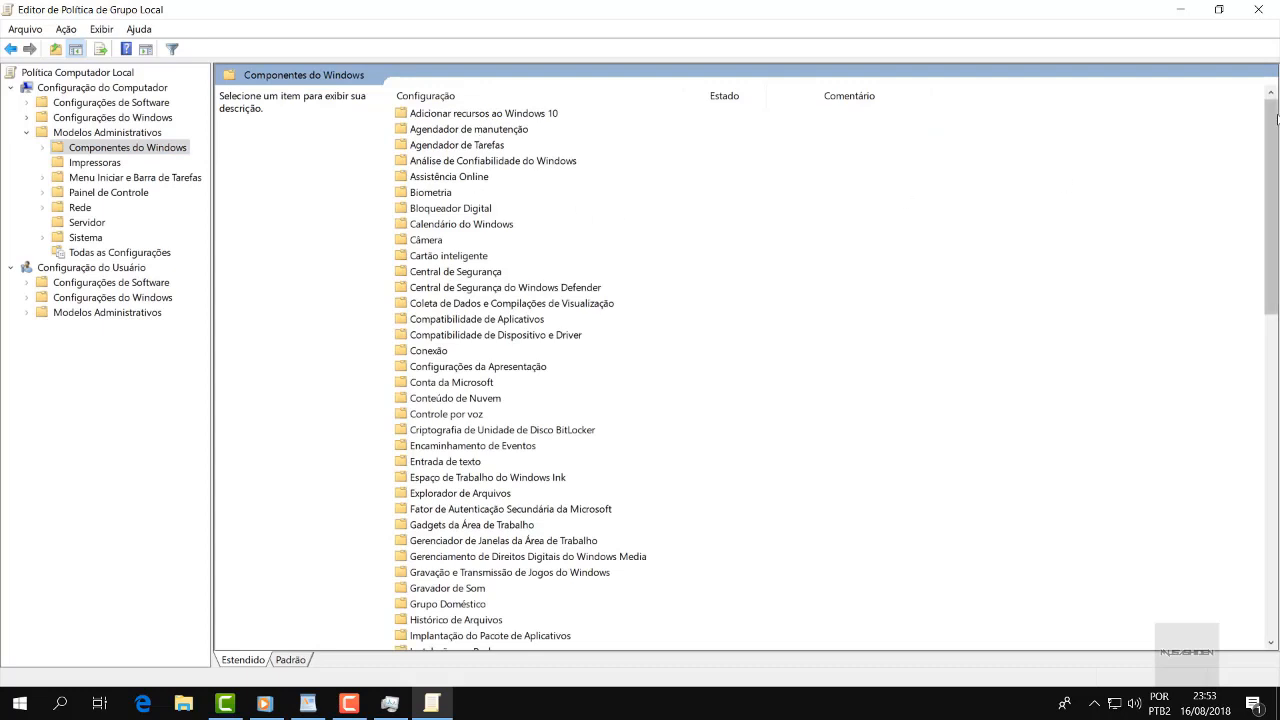
scroll(1090, 460, "down", 6)
scroll(940, 326, "down", 11)
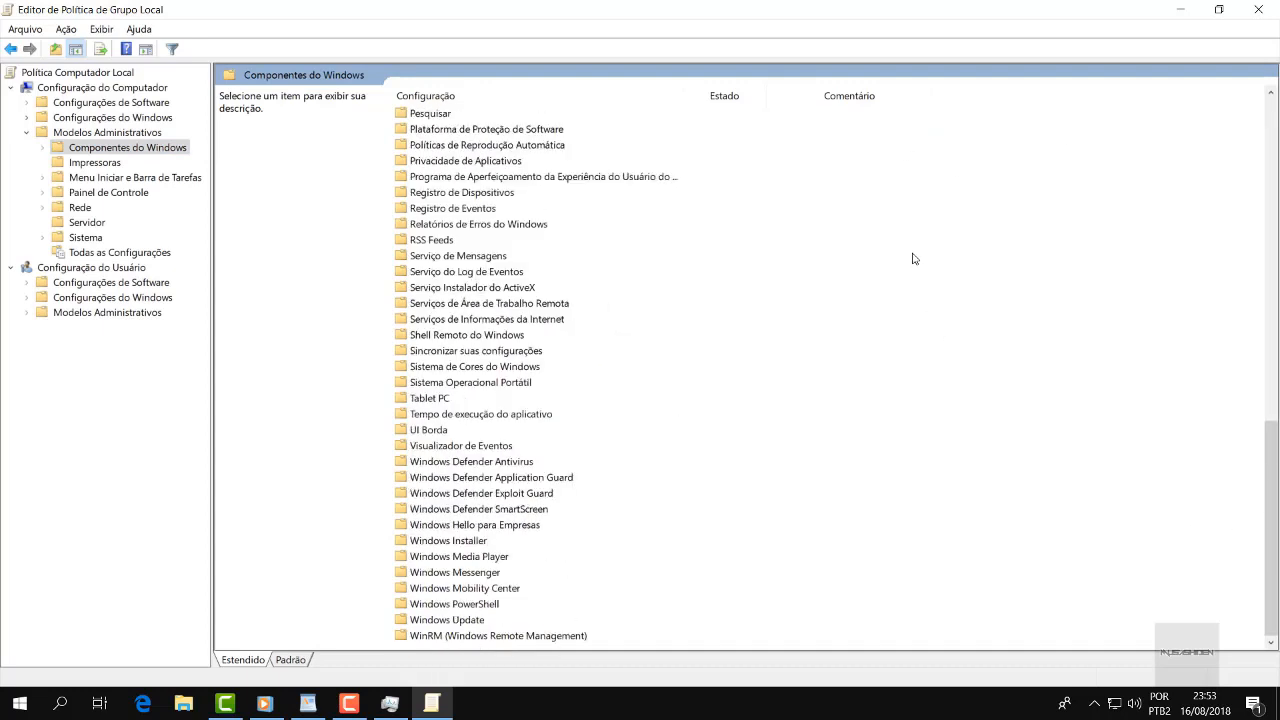
double_click(458, 465)
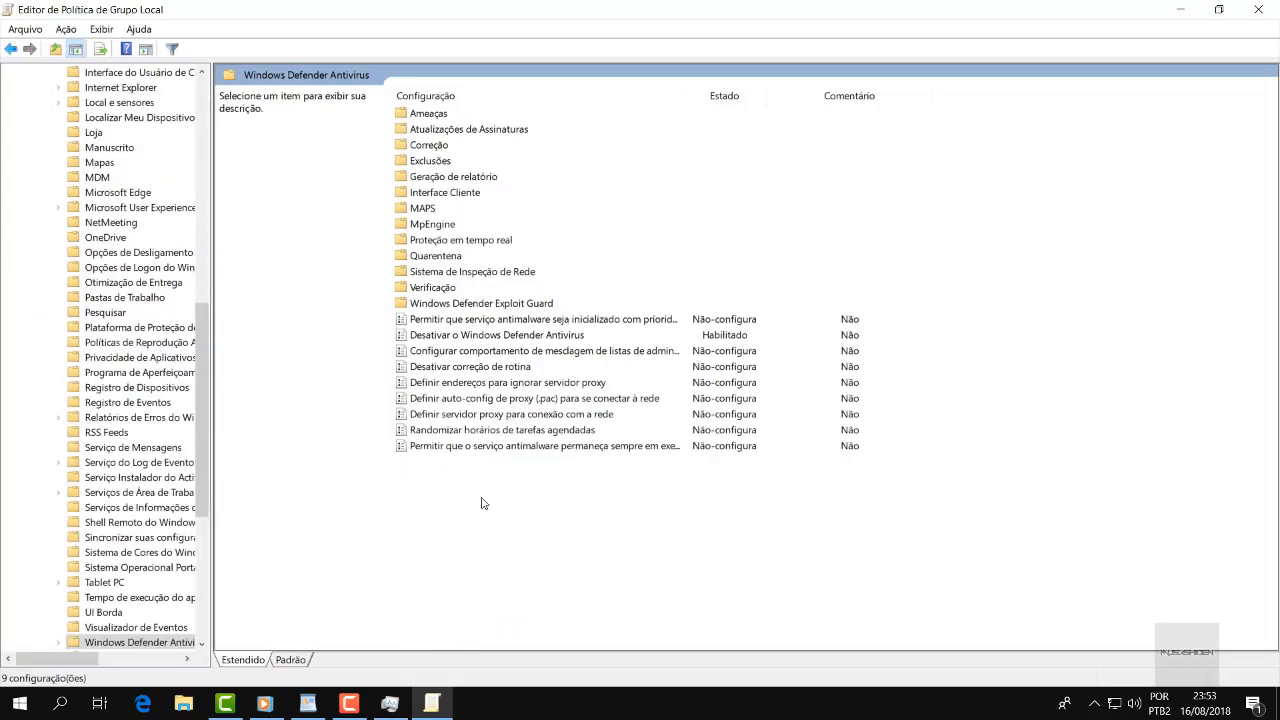
Review the policy Desativar o Windows Defender Antivirus, confirm it as Habilitado, and return to the start of the policy tree.
left_click(440, 336)
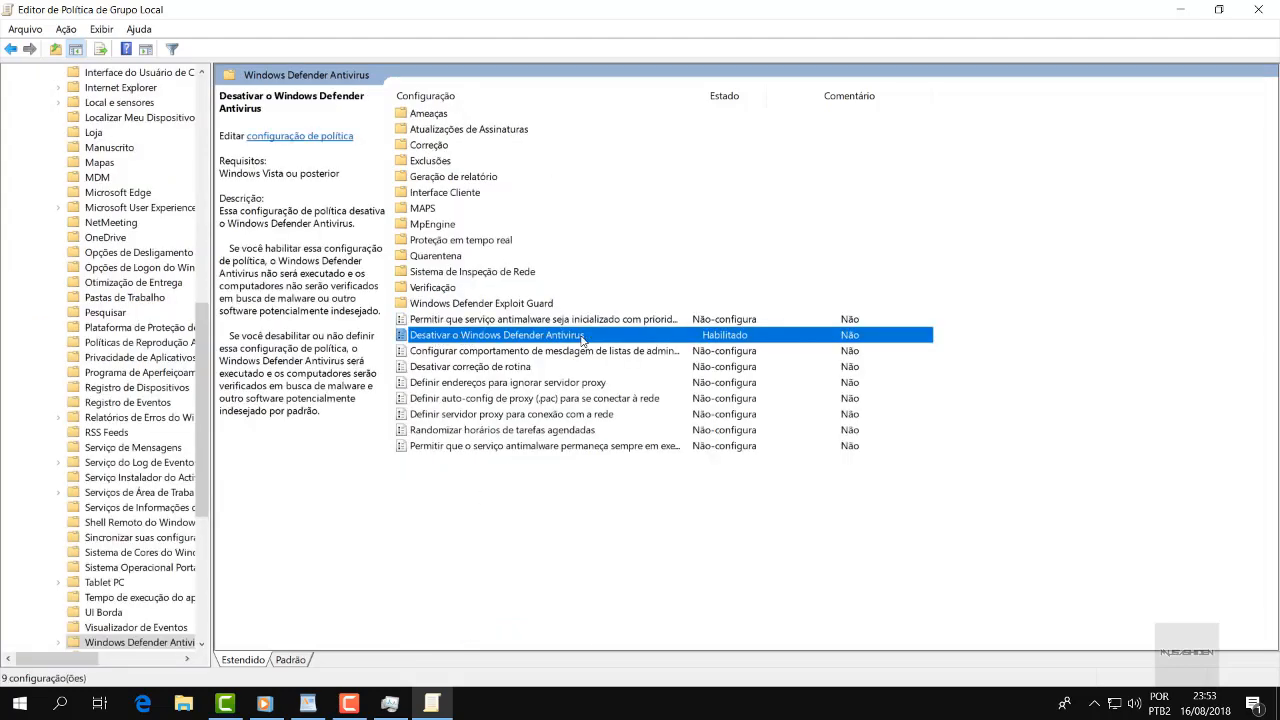
double_click(530, 336)
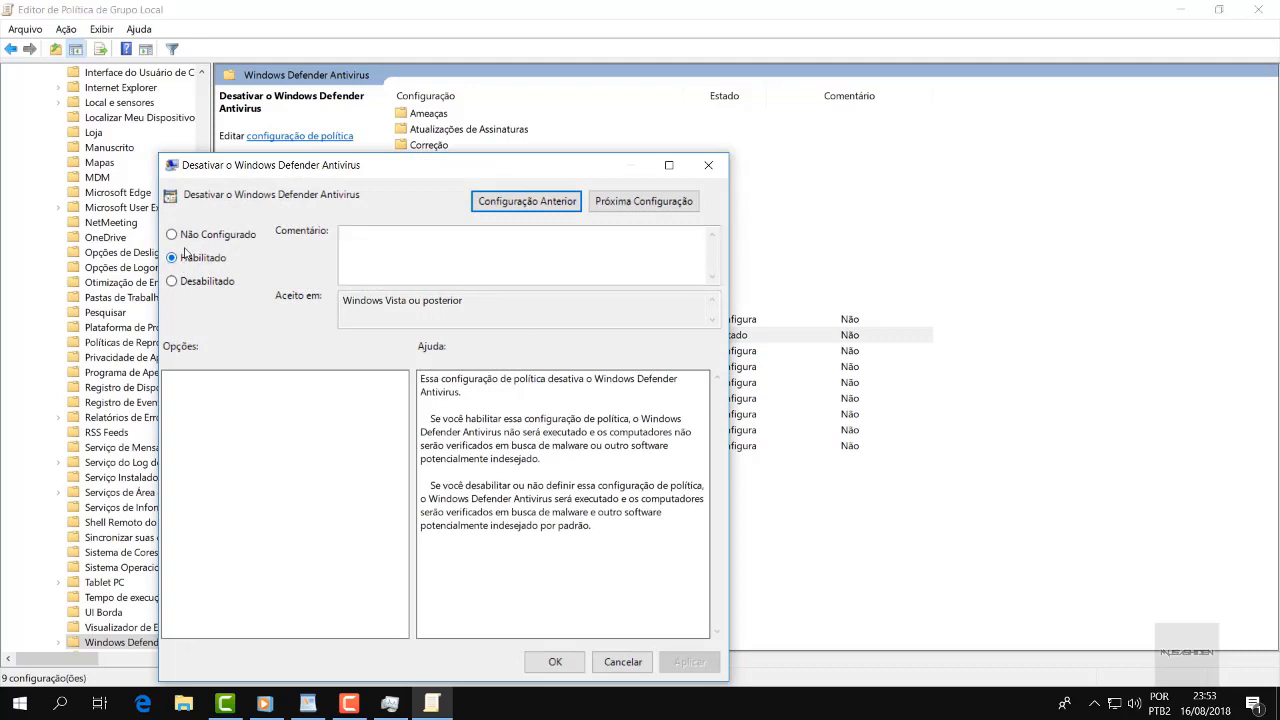
left_click(550, 662)
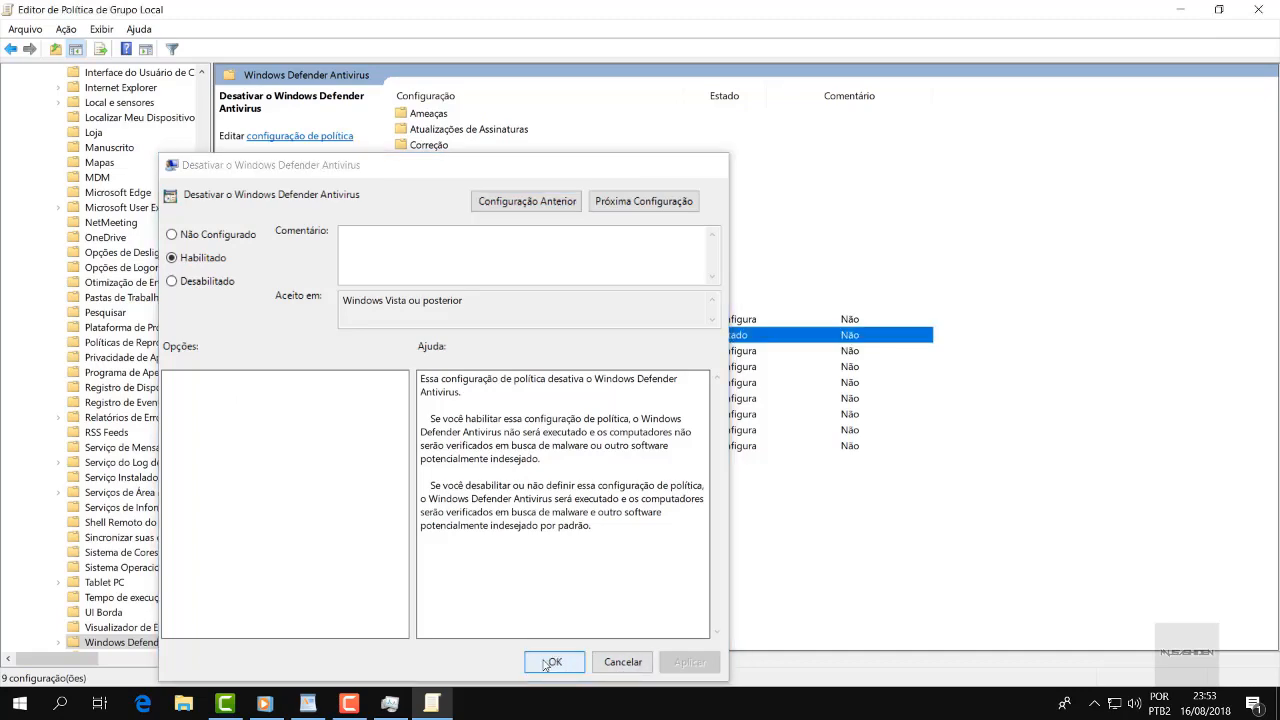
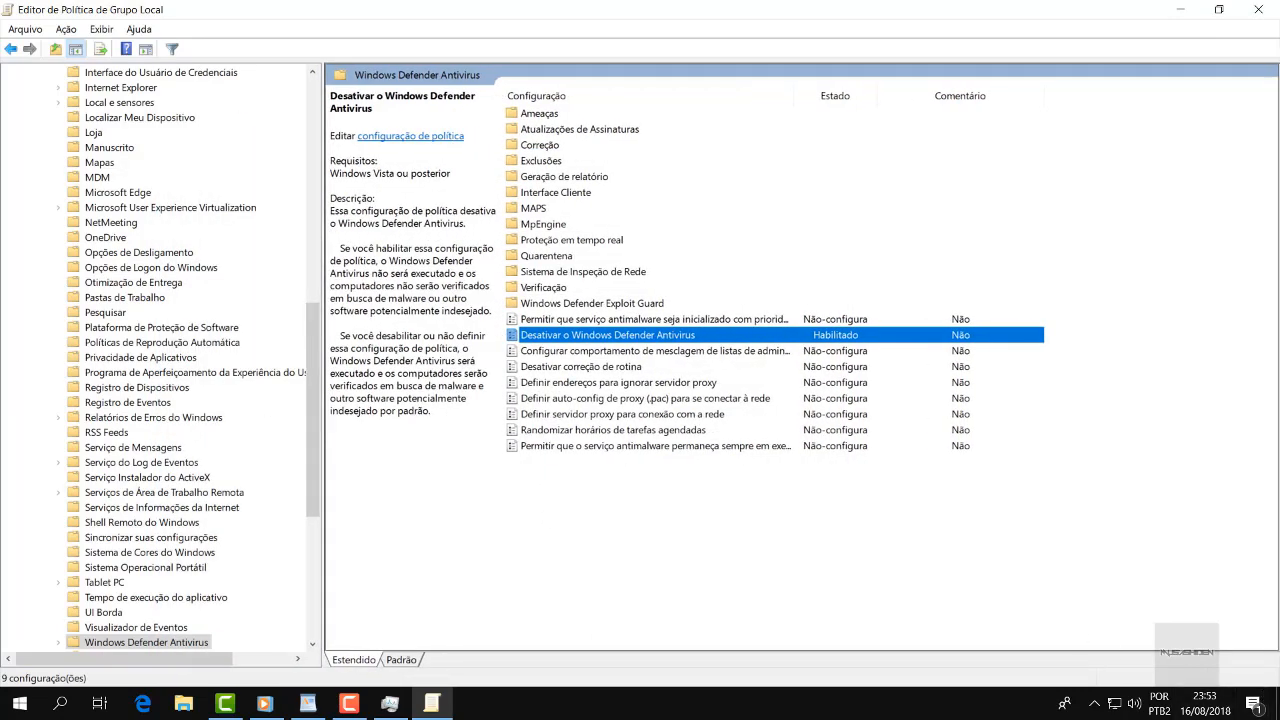
scroll(62, 145, "up", 13)
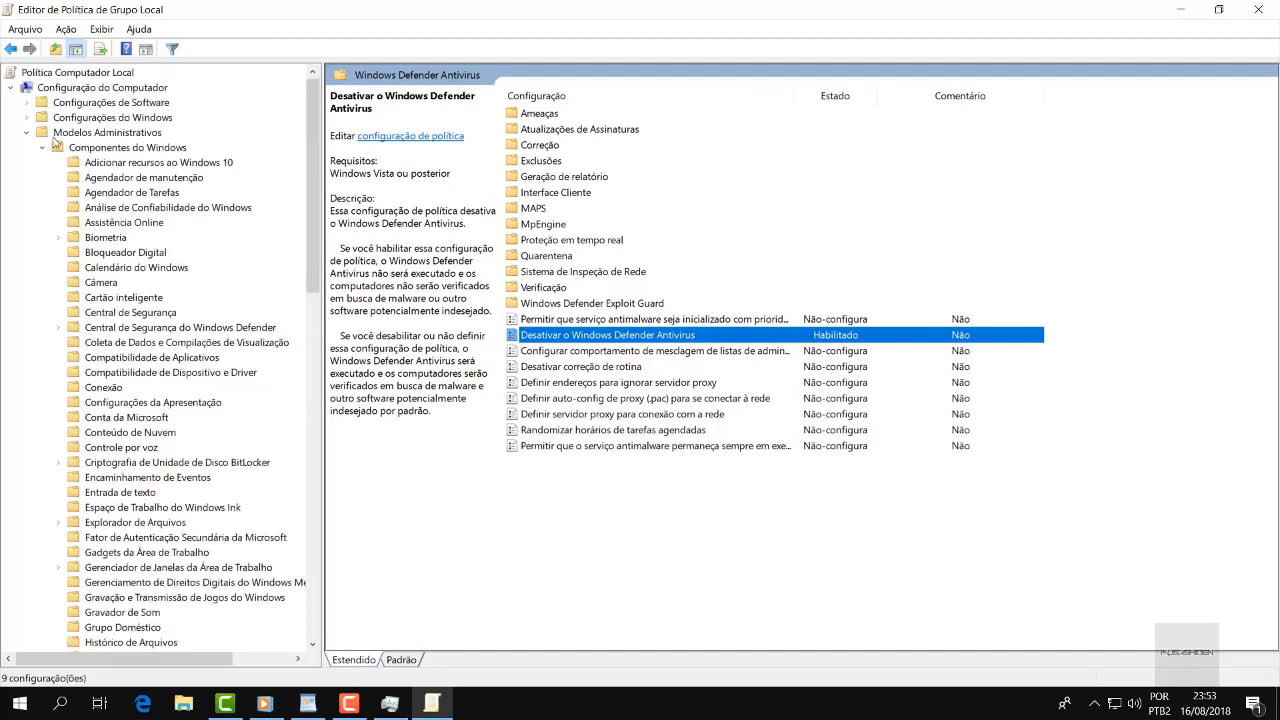
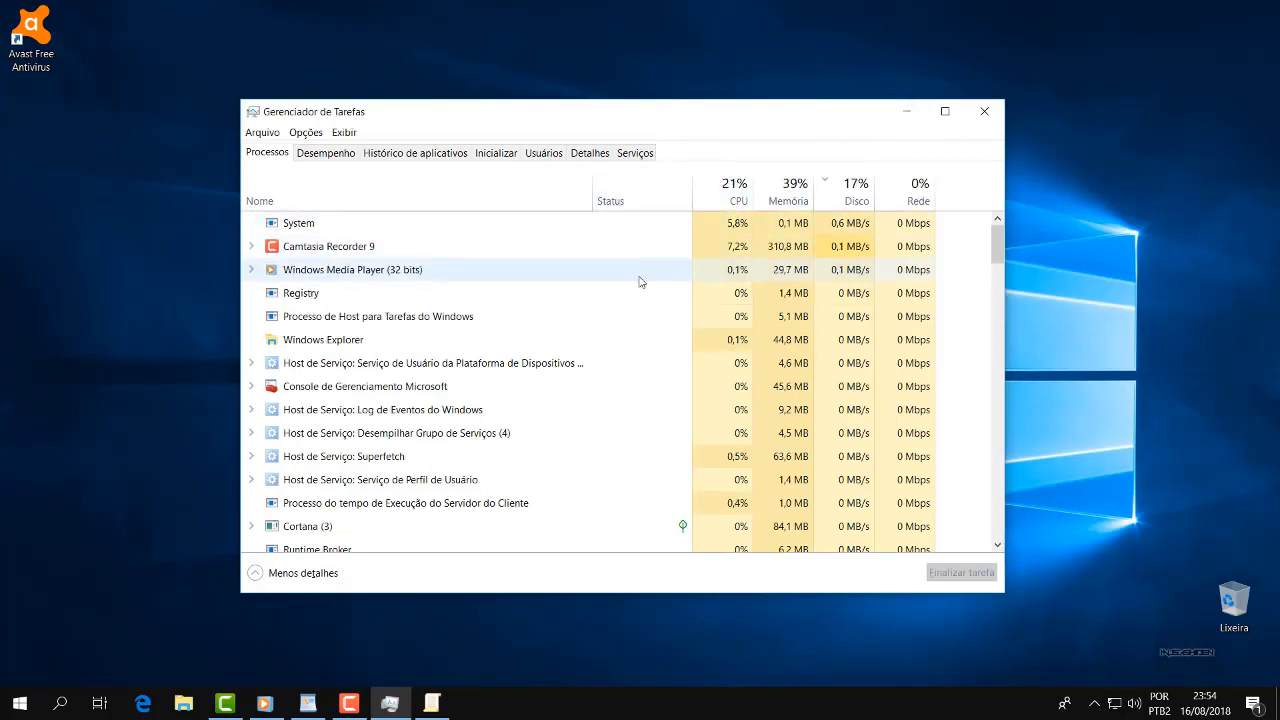
Examine the running processes sorted by disk usage and look through the Start menu's app list.
scroll(615, 293, "down", 4)
left_click(18, 704)
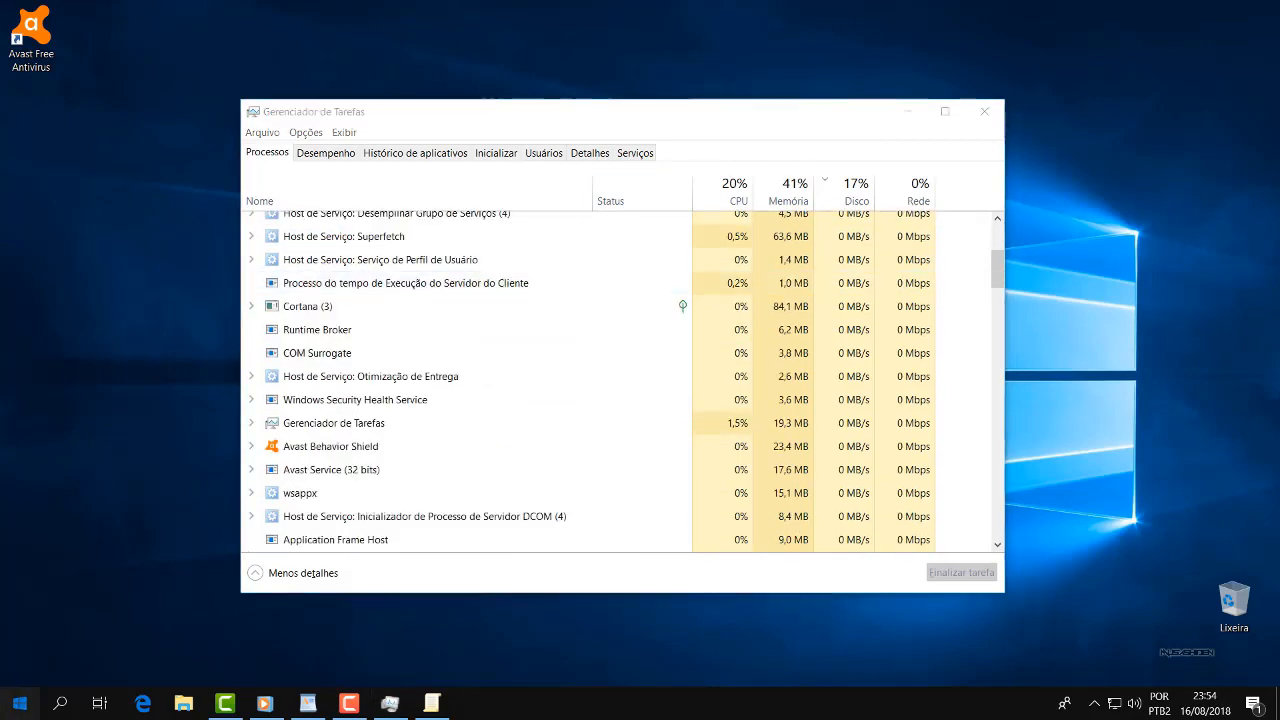
scroll(128, 310, "down", 10)
scroll(128, 305, "up", 7)
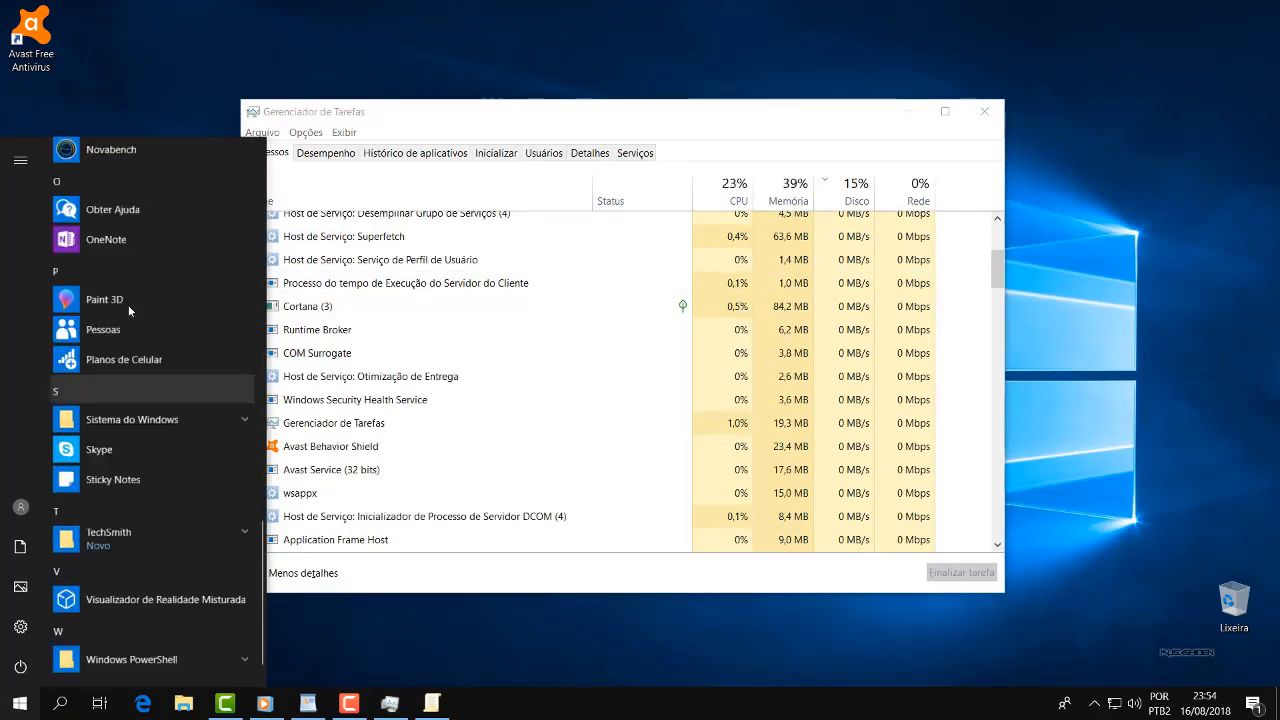
scroll(128, 305, "up", 5)
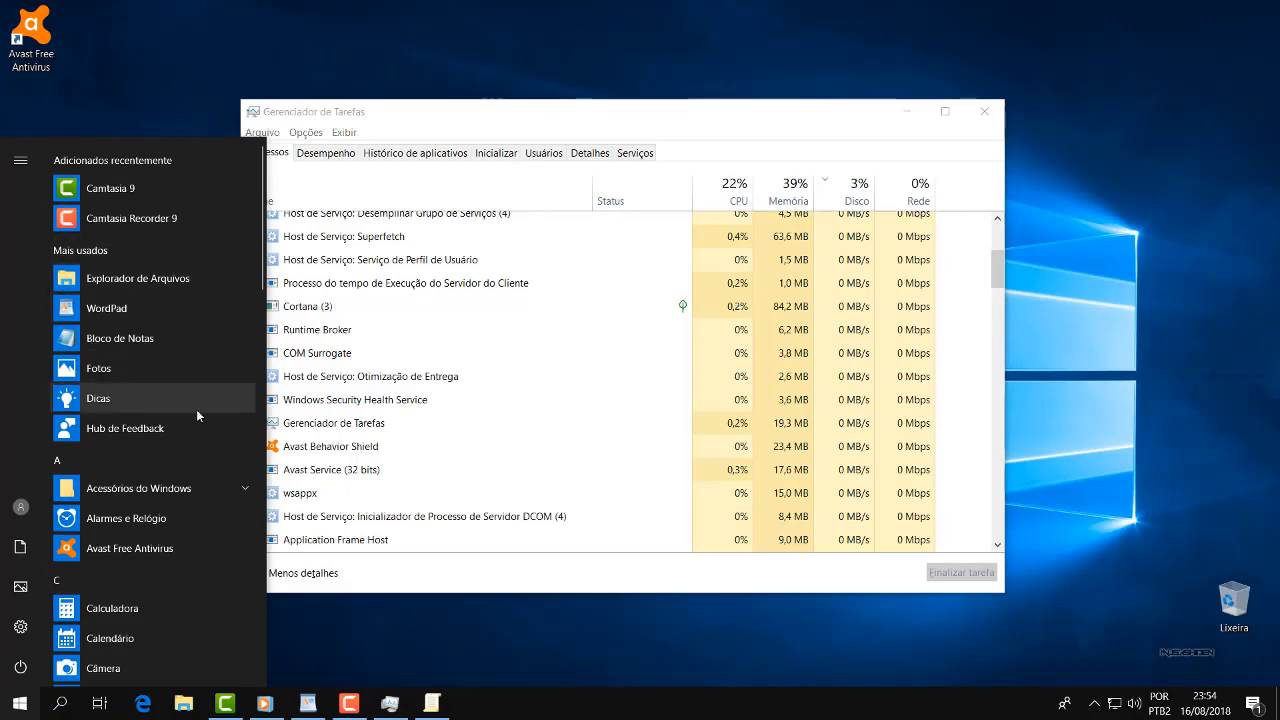
left_click(757, 126)
scroll(994, 334, "up", 3)
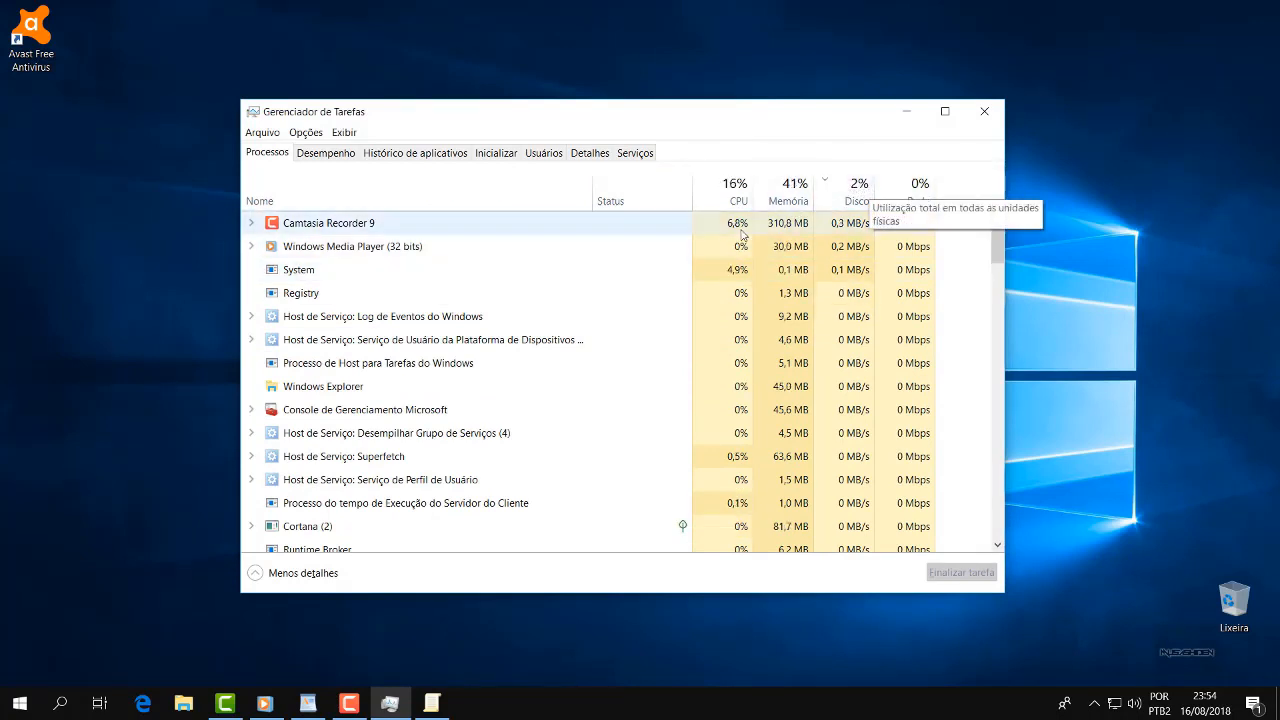
scroll(634, 277, "down", 3)
left_click_drag(998, 280, 990, 222)
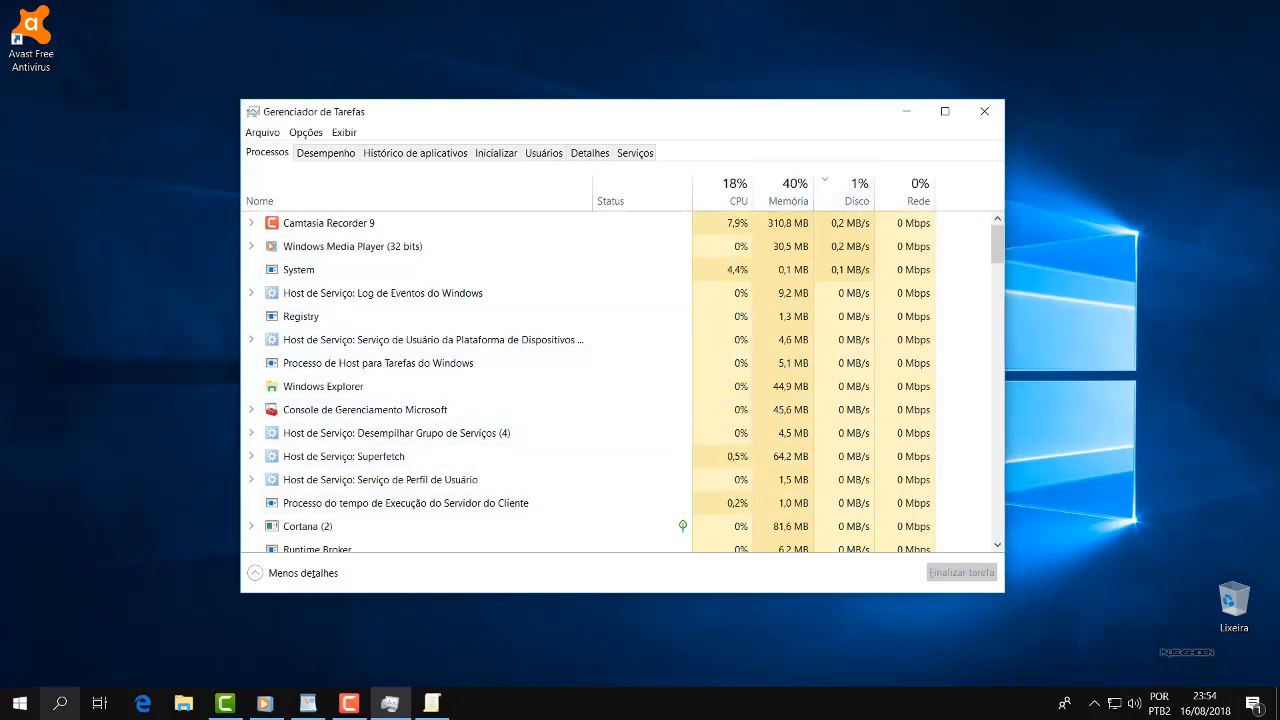
left_click(19, 703)
type("cmd")
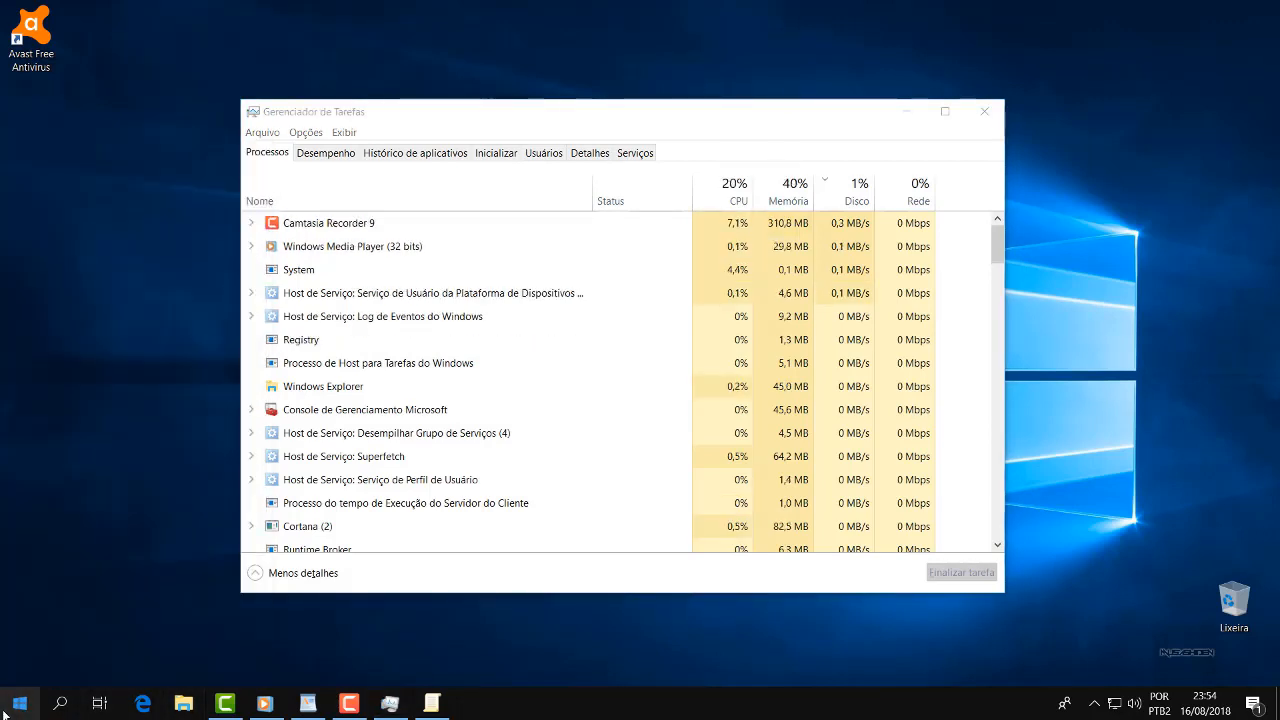
key("BackSpace")
key("BackSpace")
key("BackSpace")
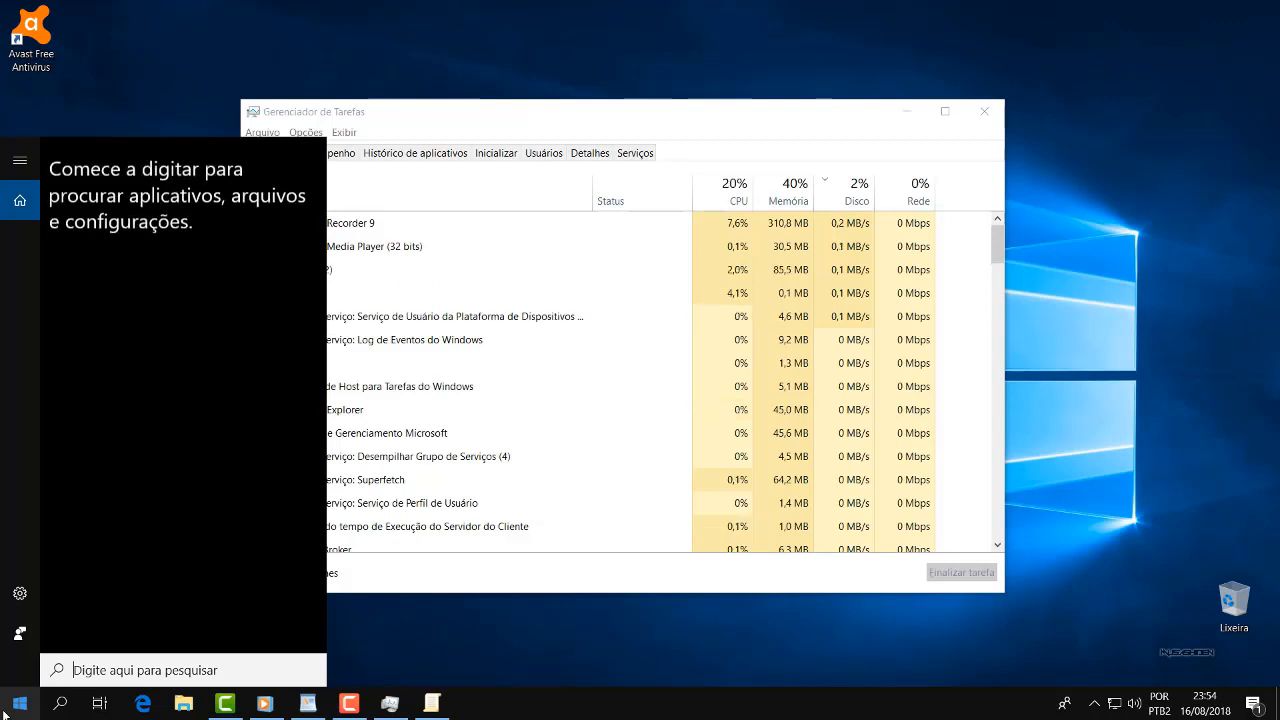
type("regedit")
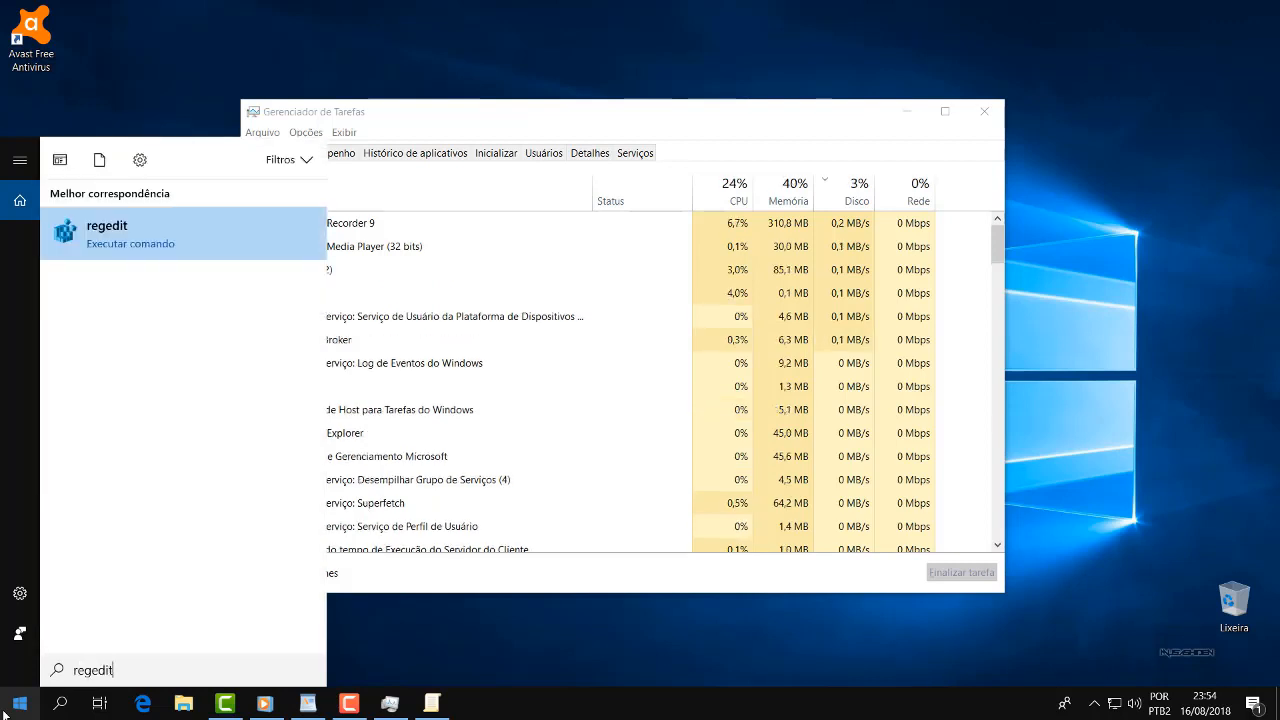
key("BackSpace")
key("BackSpace")
key("BackSpace")
key("BackSpace")
key("BackSpace")
key("BackSpace")
key("BackSpace")
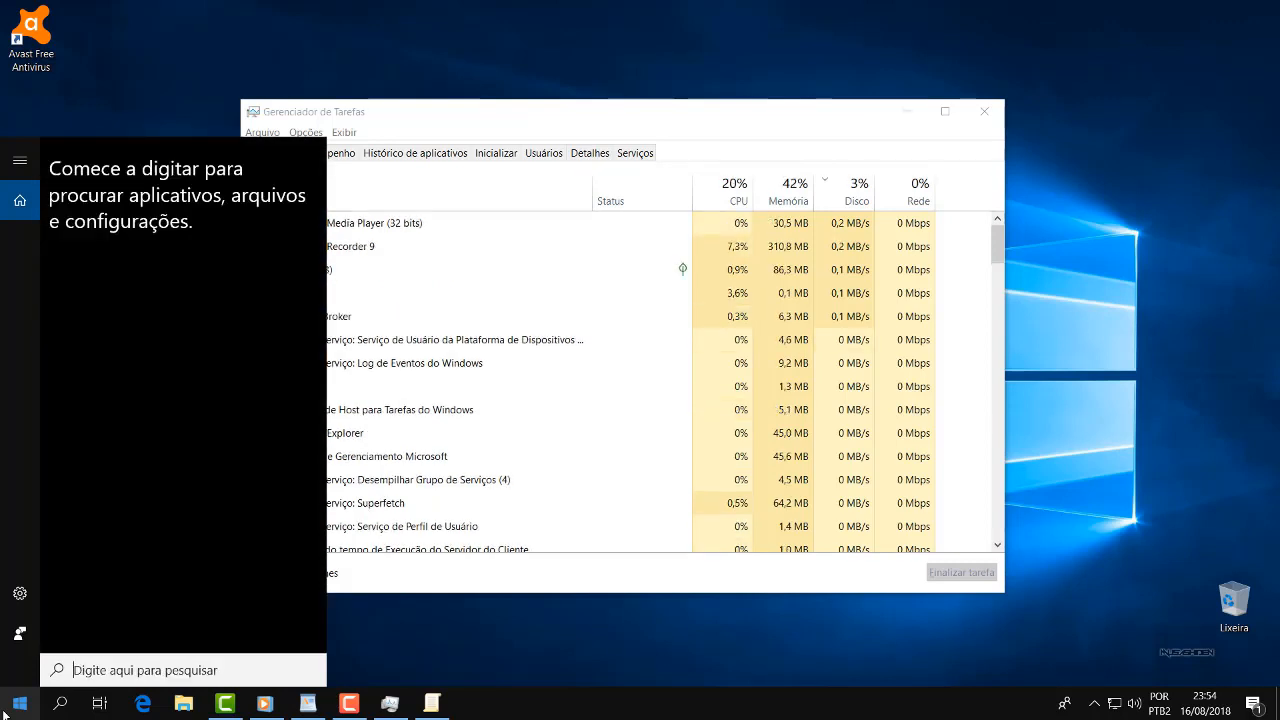
type("s")
key("BackSpace")
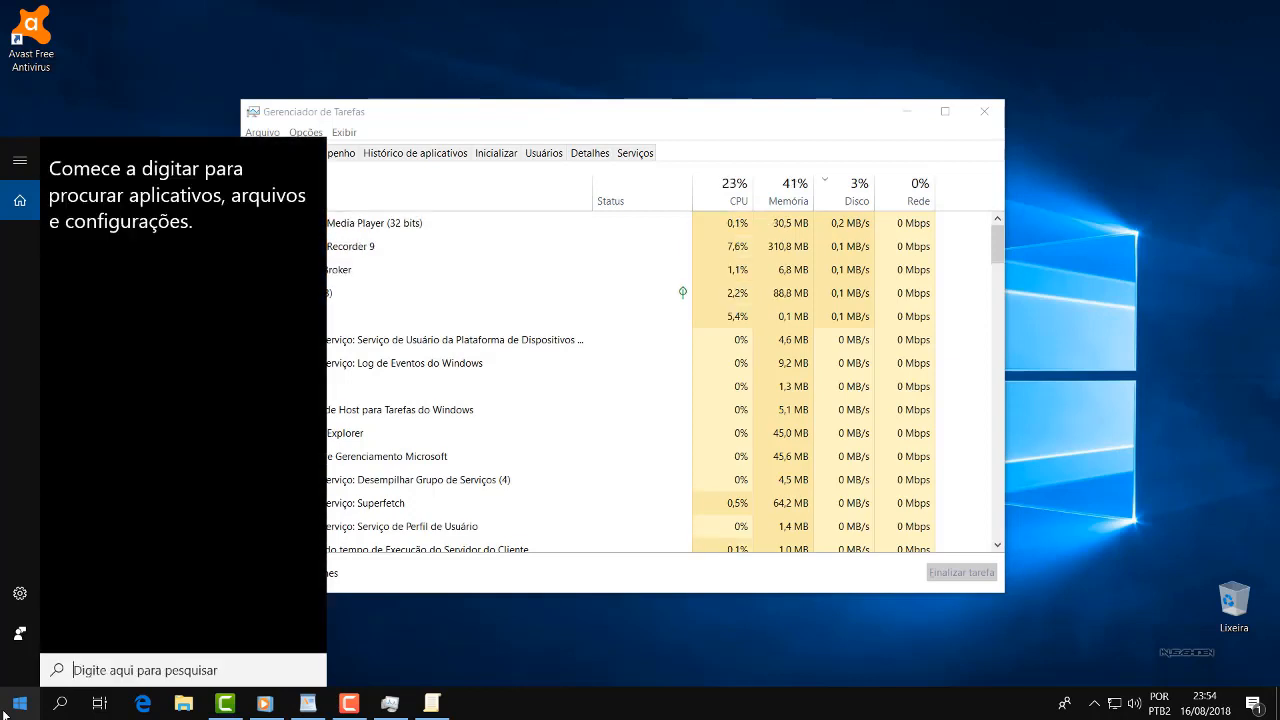
left_click(4, 715)
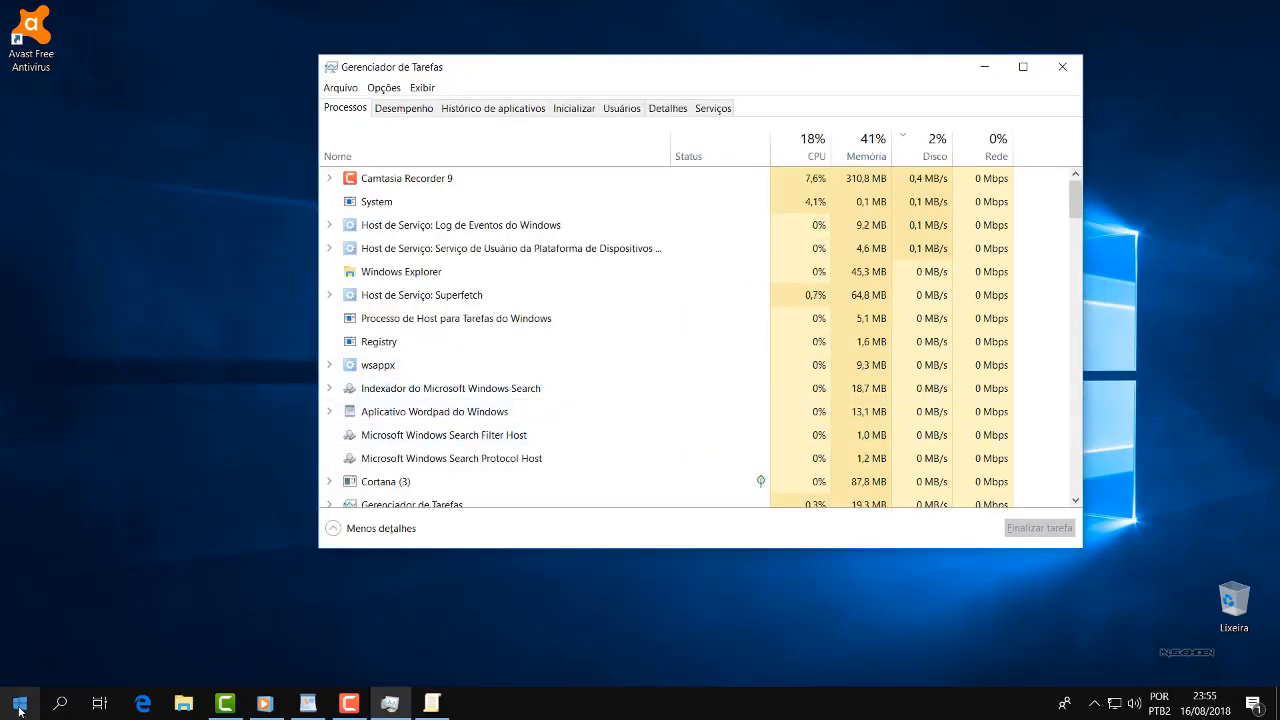
Stop the Superfetch service with net.exe stop superfetch in an administrator Command Prompt, check the output, and dismiss the prompt window.
right_click(19, 709)
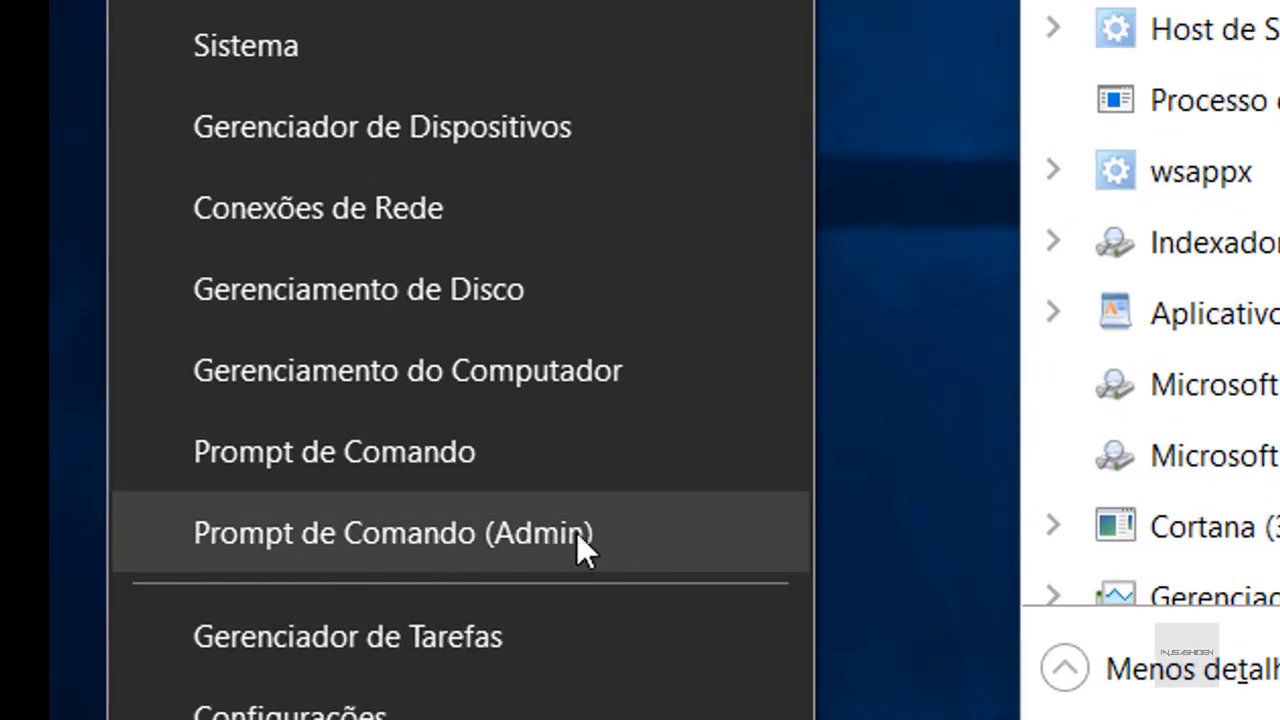
left_click(607, 532)
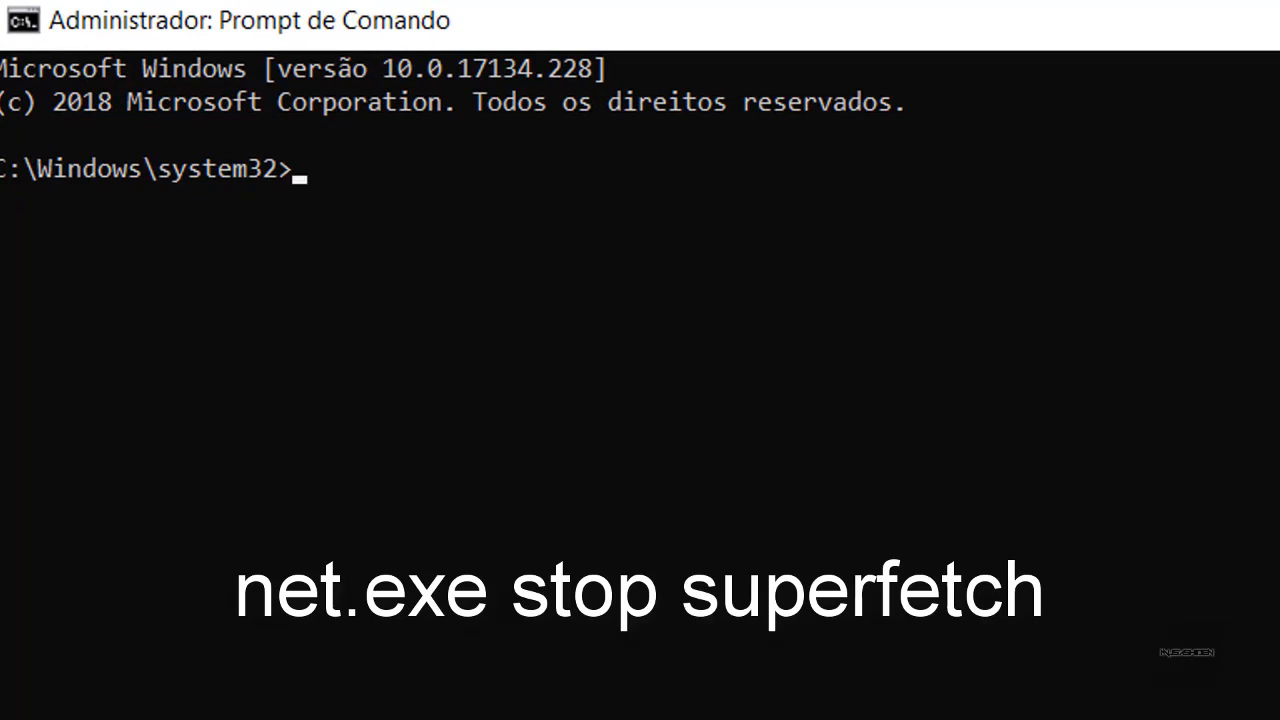
type("net.exe stop superfetch")
key("Return")
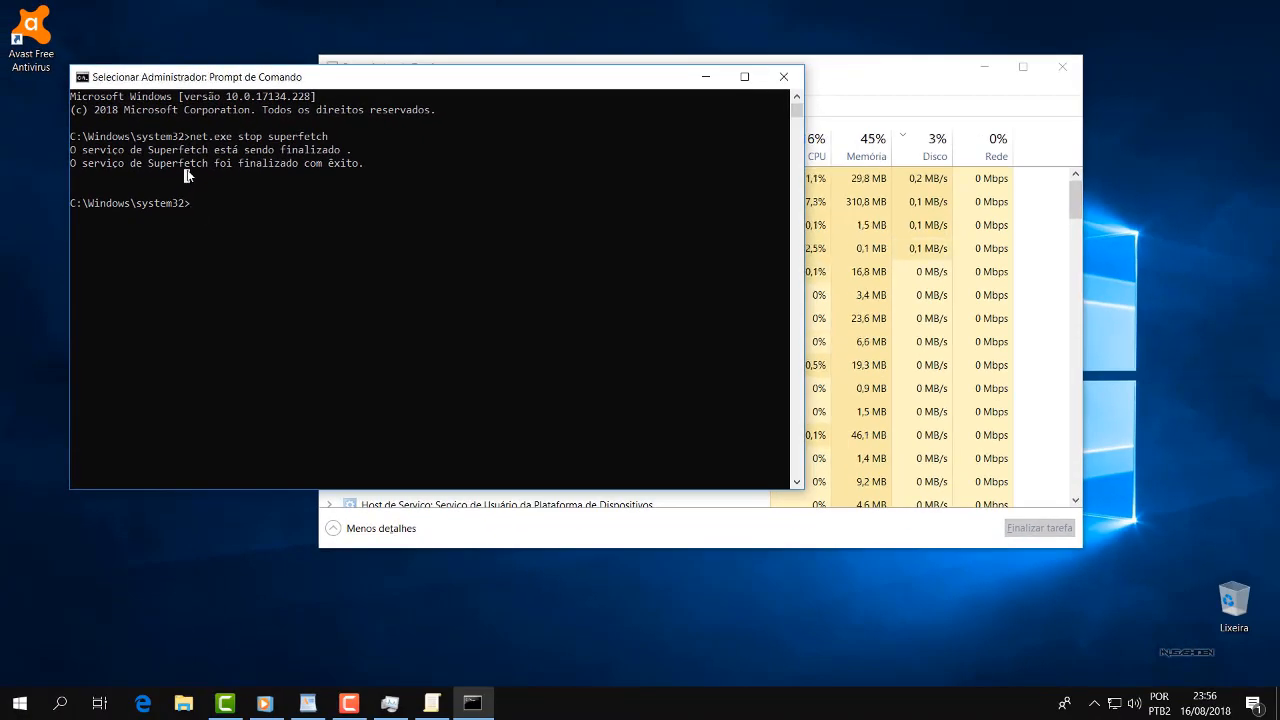
left_click_drag(72, 149, 391, 169)
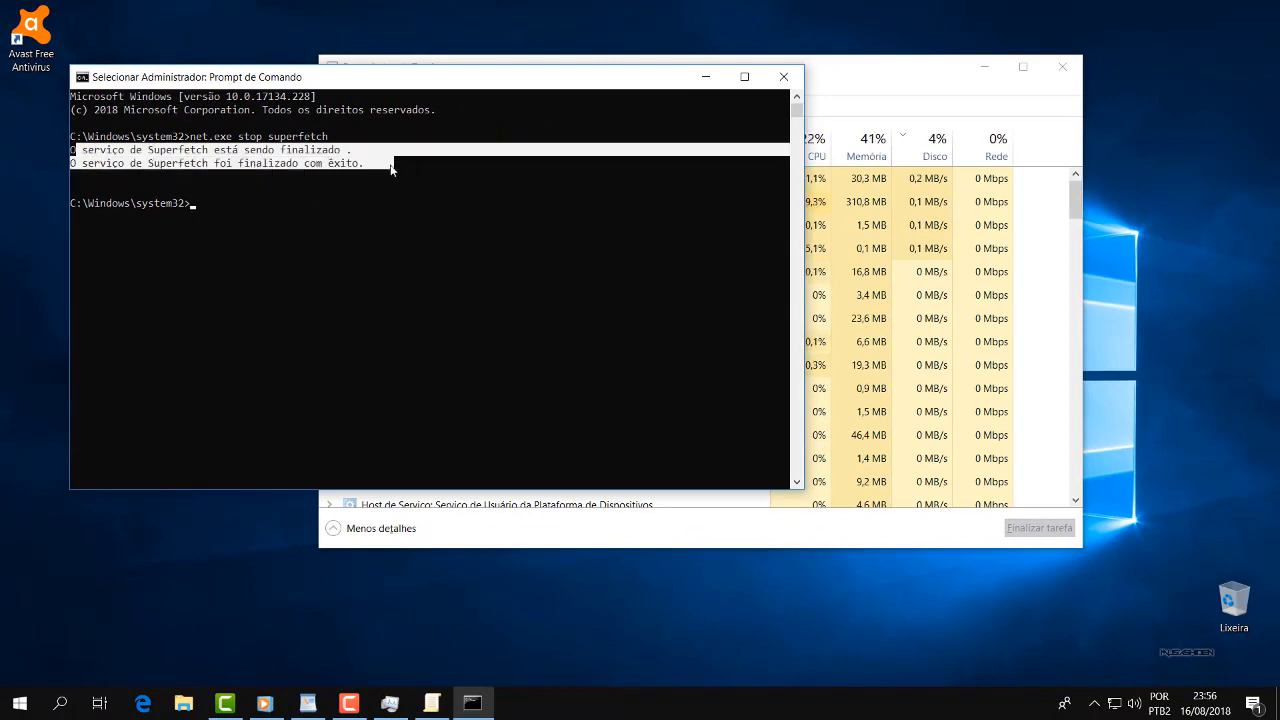
left_click(354, 215)
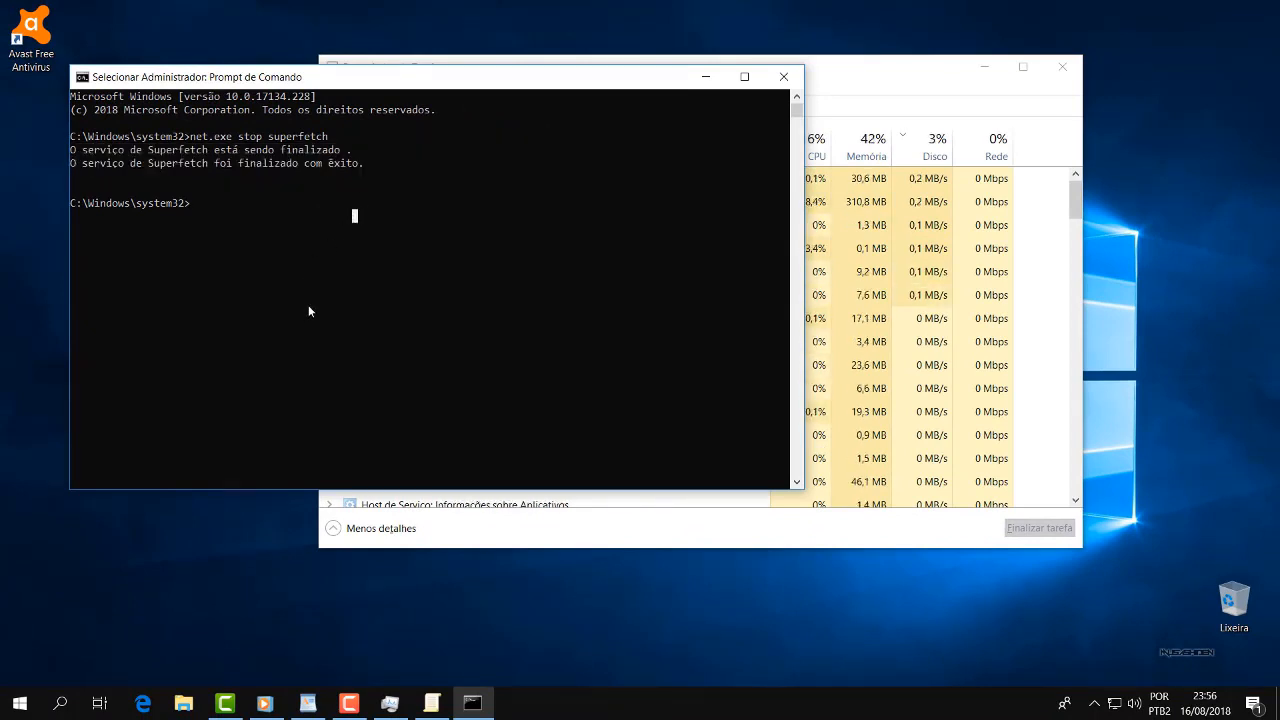
key("Escape")
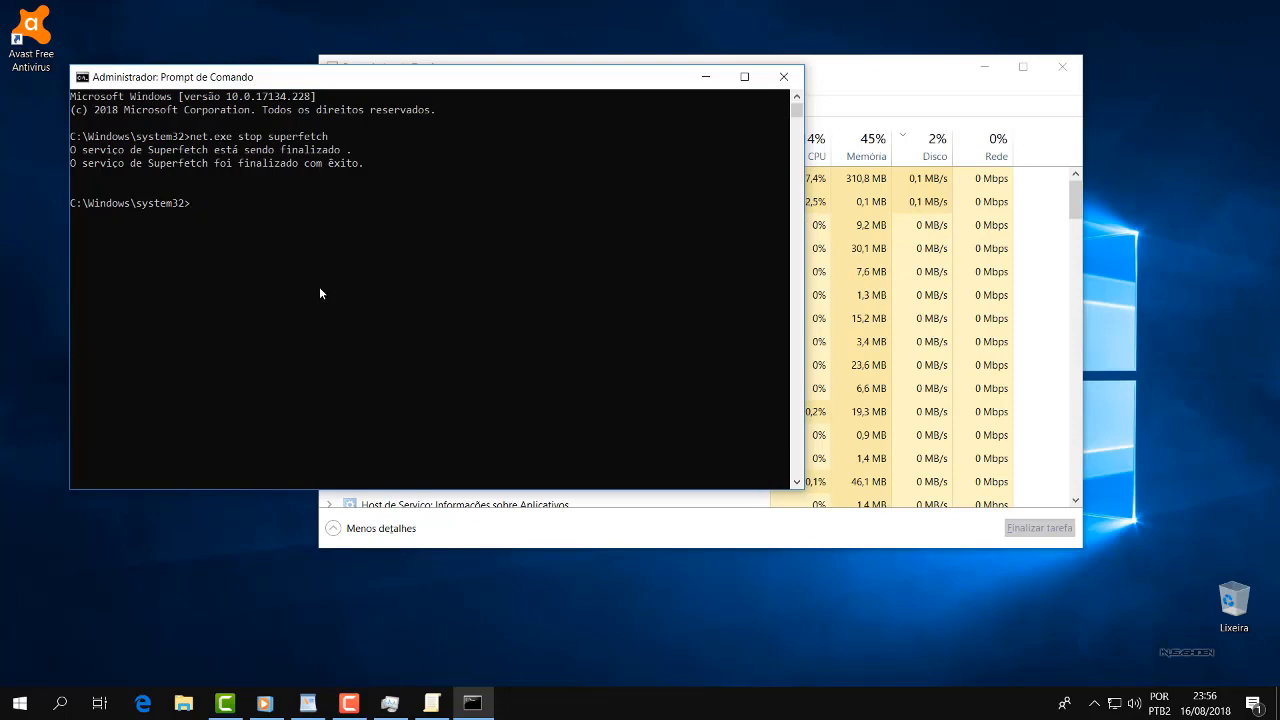
left_click(707, 80)
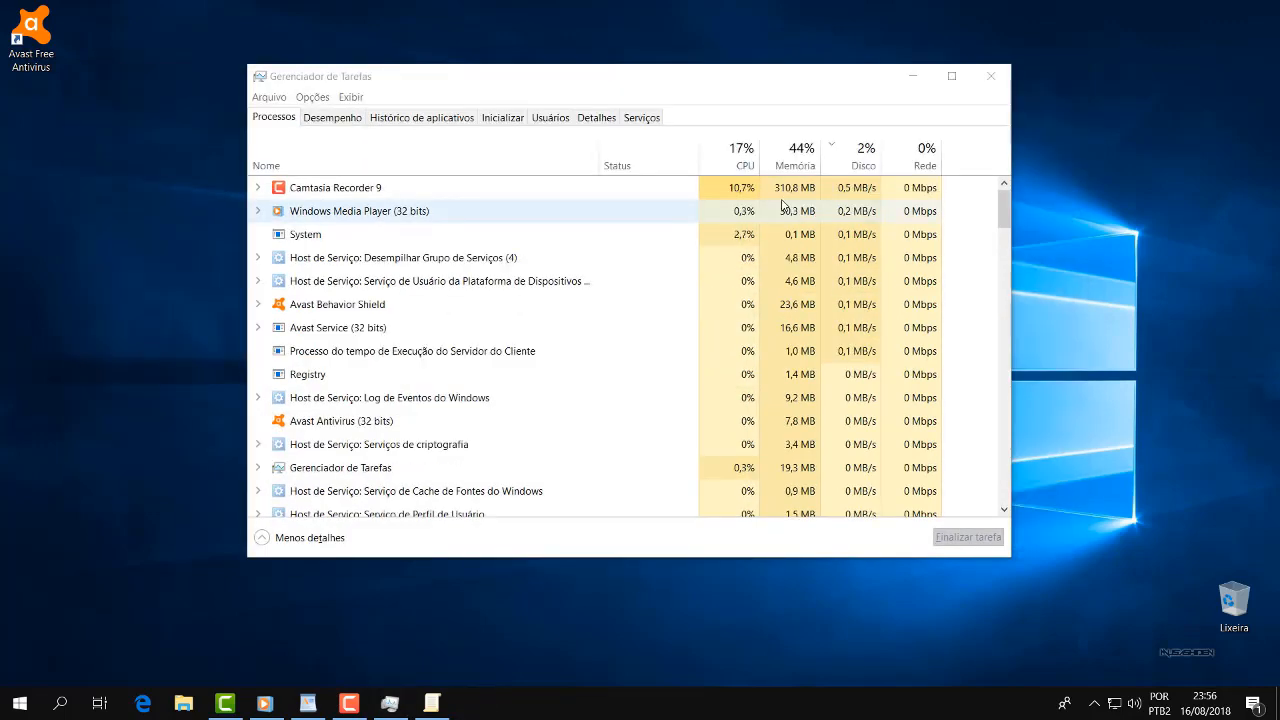
Open the Registry Editor with regedit, maximize it and widen its key tree pane.
left_click(19, 703)
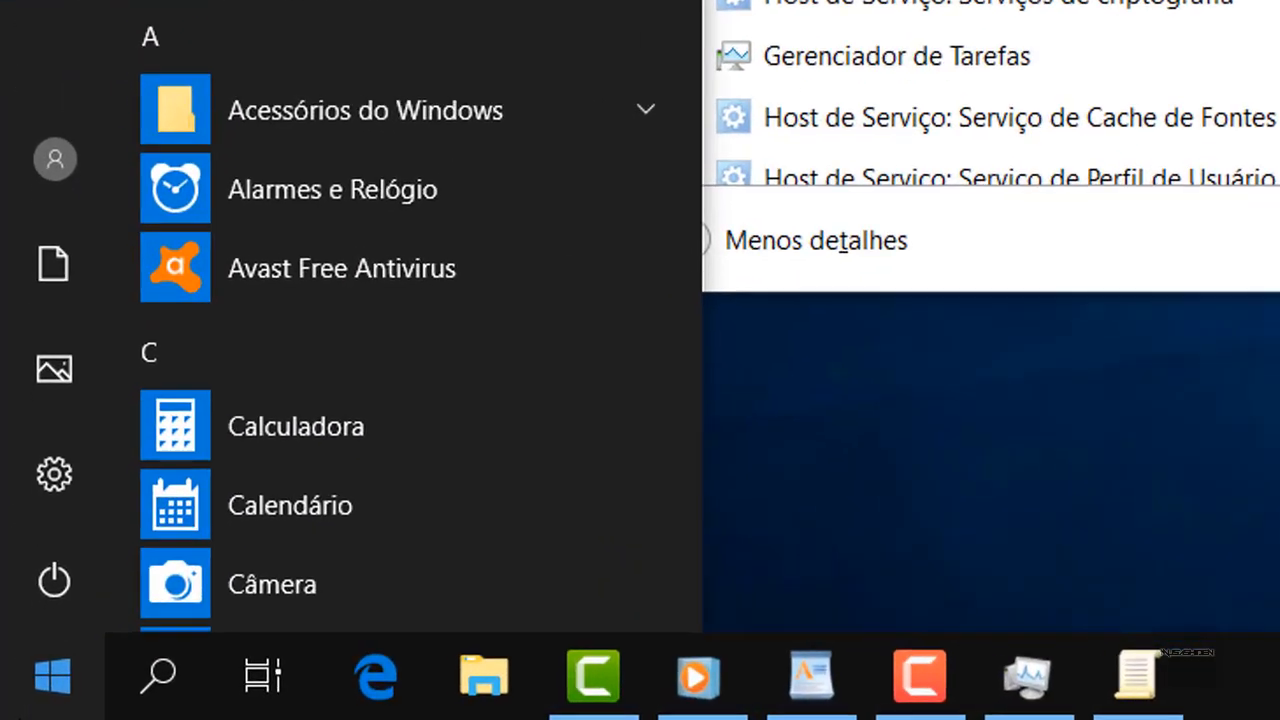
type("regedit")
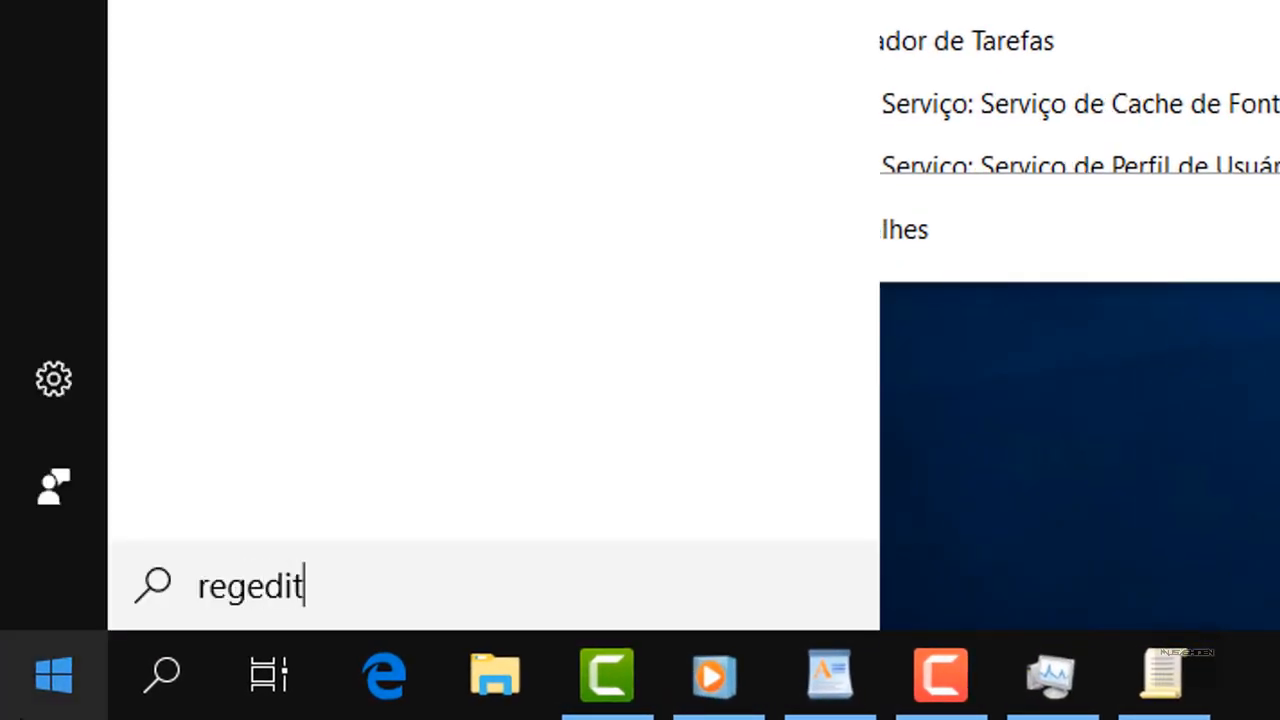
key("Return")
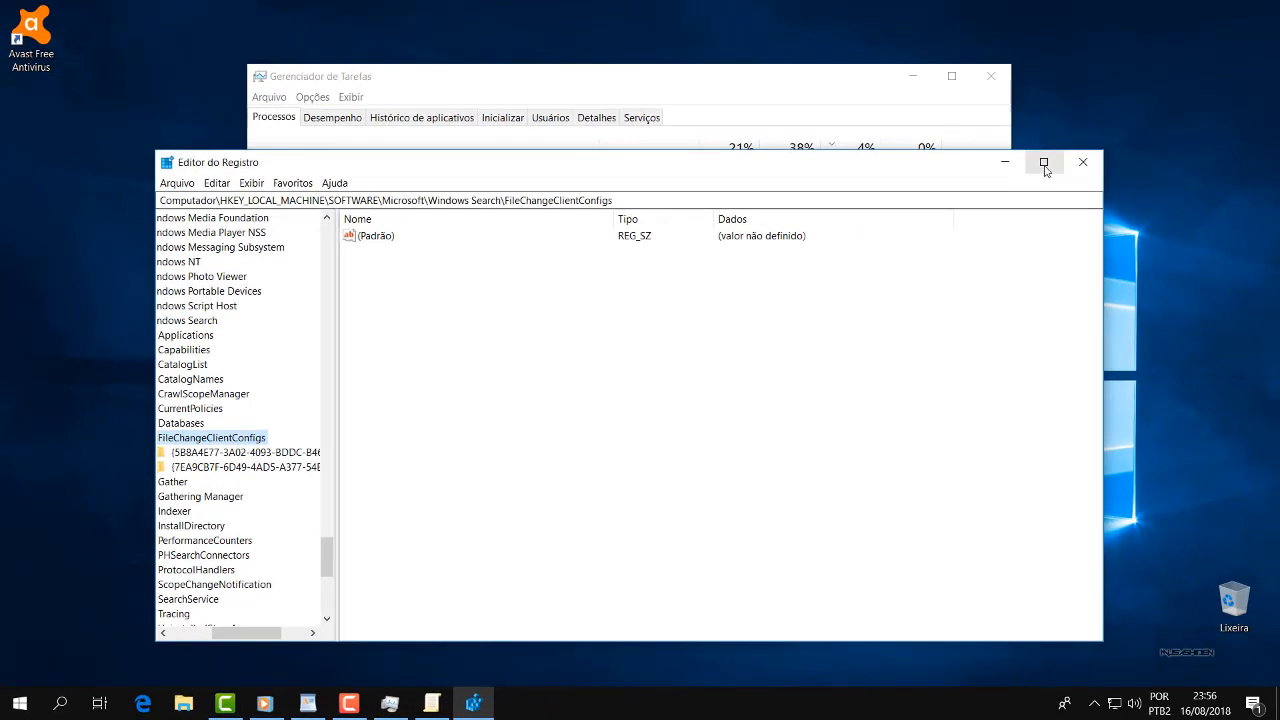
left_click(1043, 162)
left_click_drag(178, 216, 262, 214)
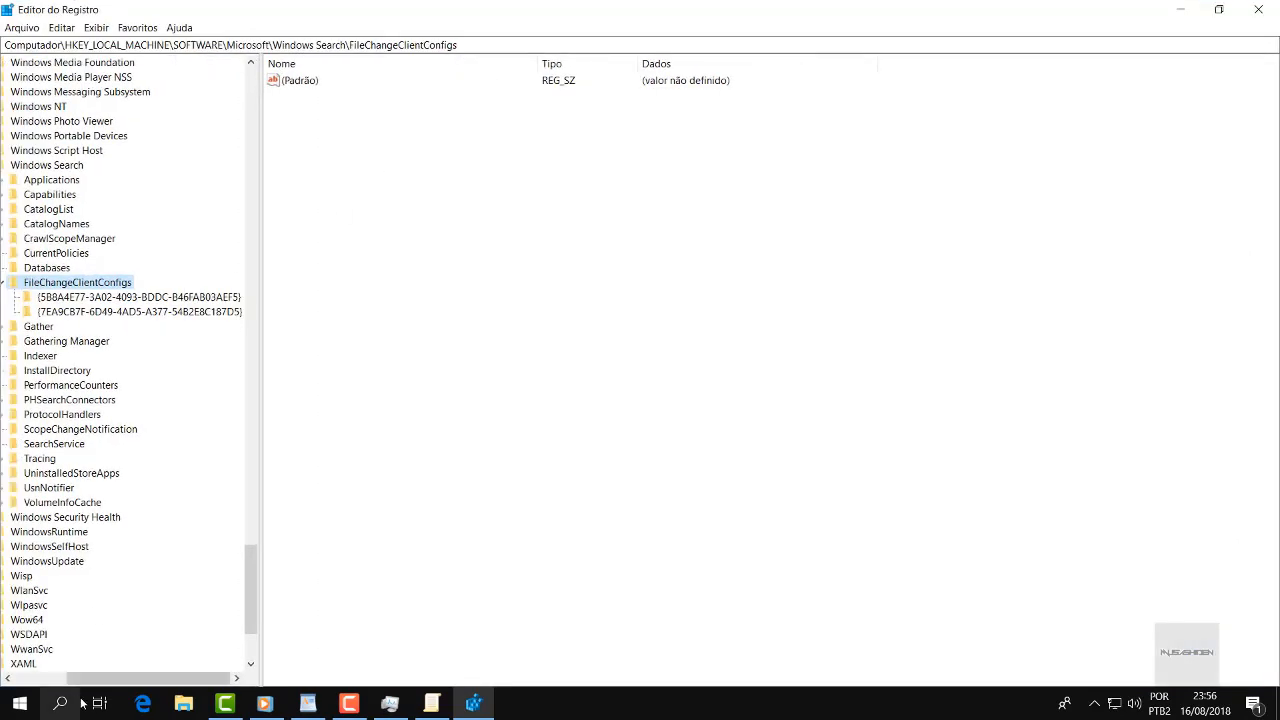
Collapse the SOFTWARE branch under HKEY_LOCAL_MACHINE and expand SYSTEM\CurrentControlSet\Control in the registry tree.
left_click_drag(94, 679, 40, 679)
scroll(157, 289, "up", 10)
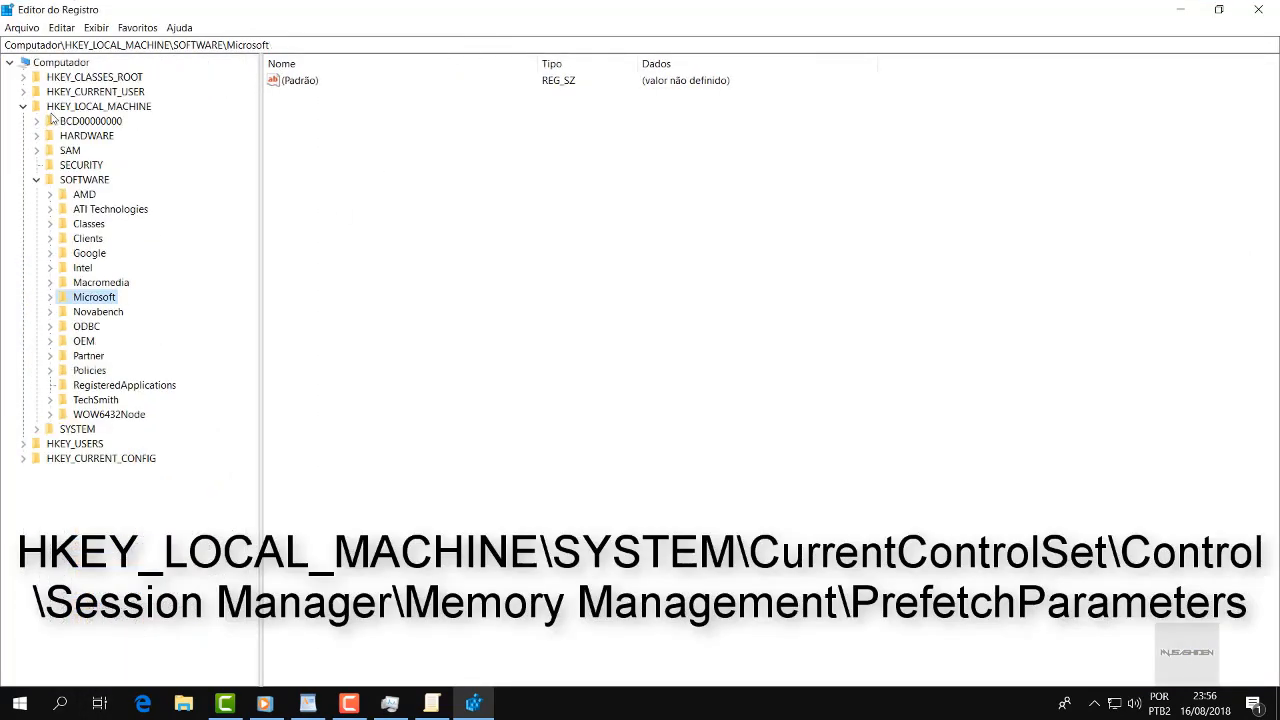
left_click(69, 108)
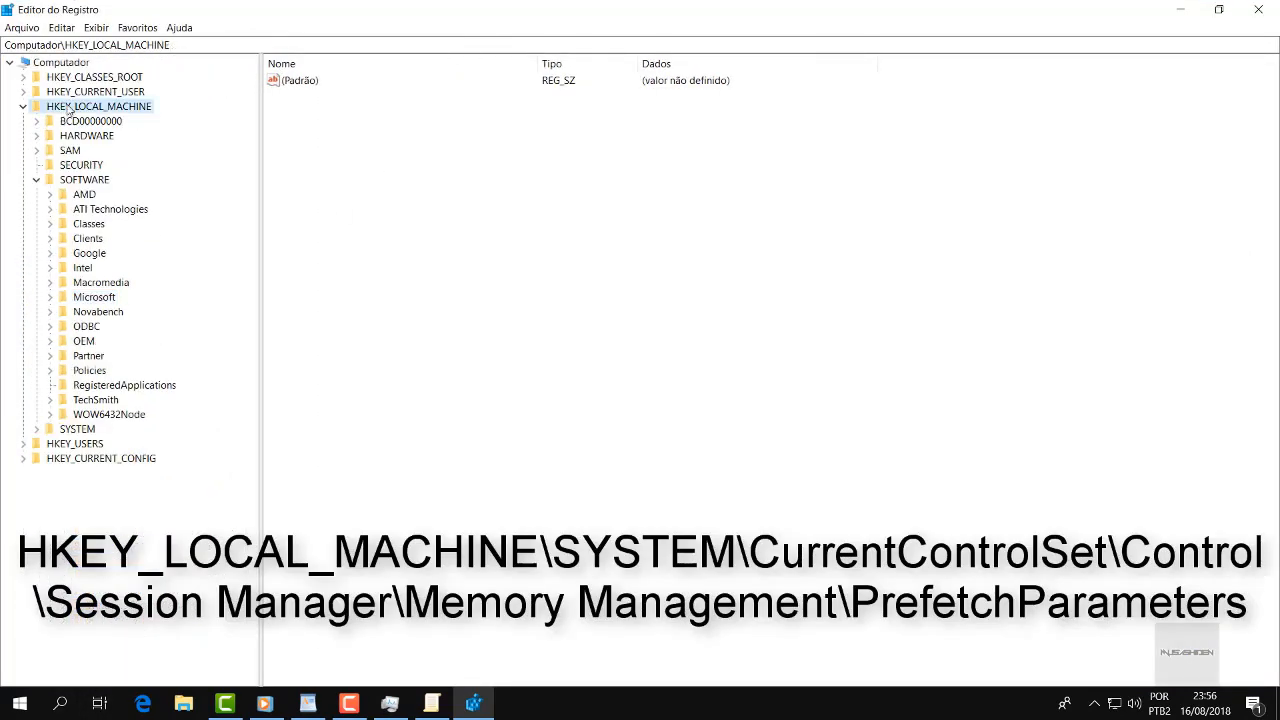
left_click(37, 180)
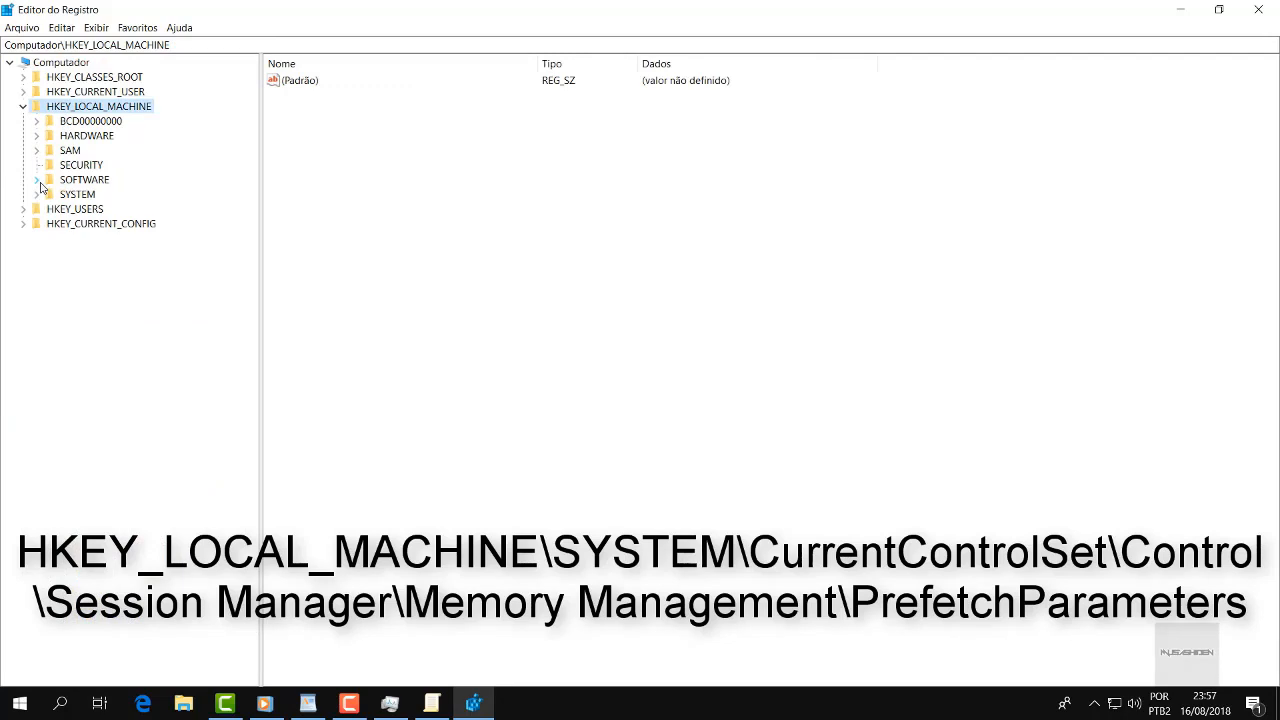
left_click(37, 194)
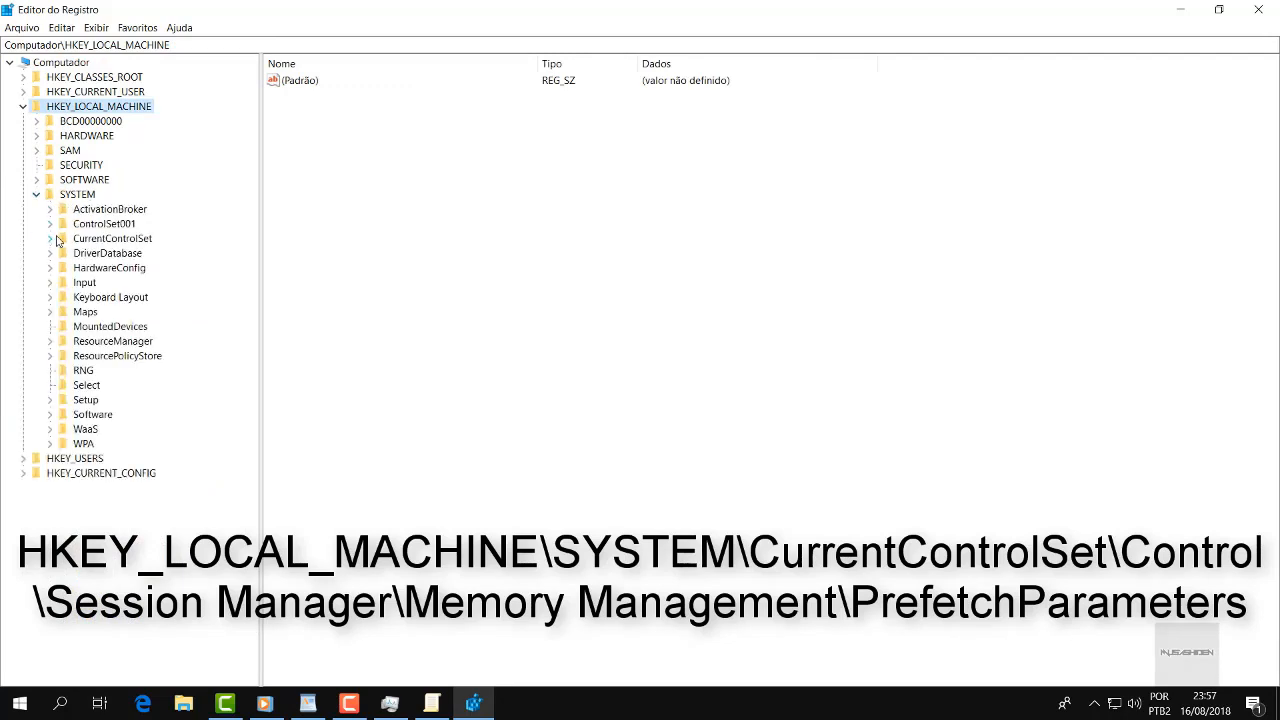
left_click(51, 239)
left_click(64, 254)
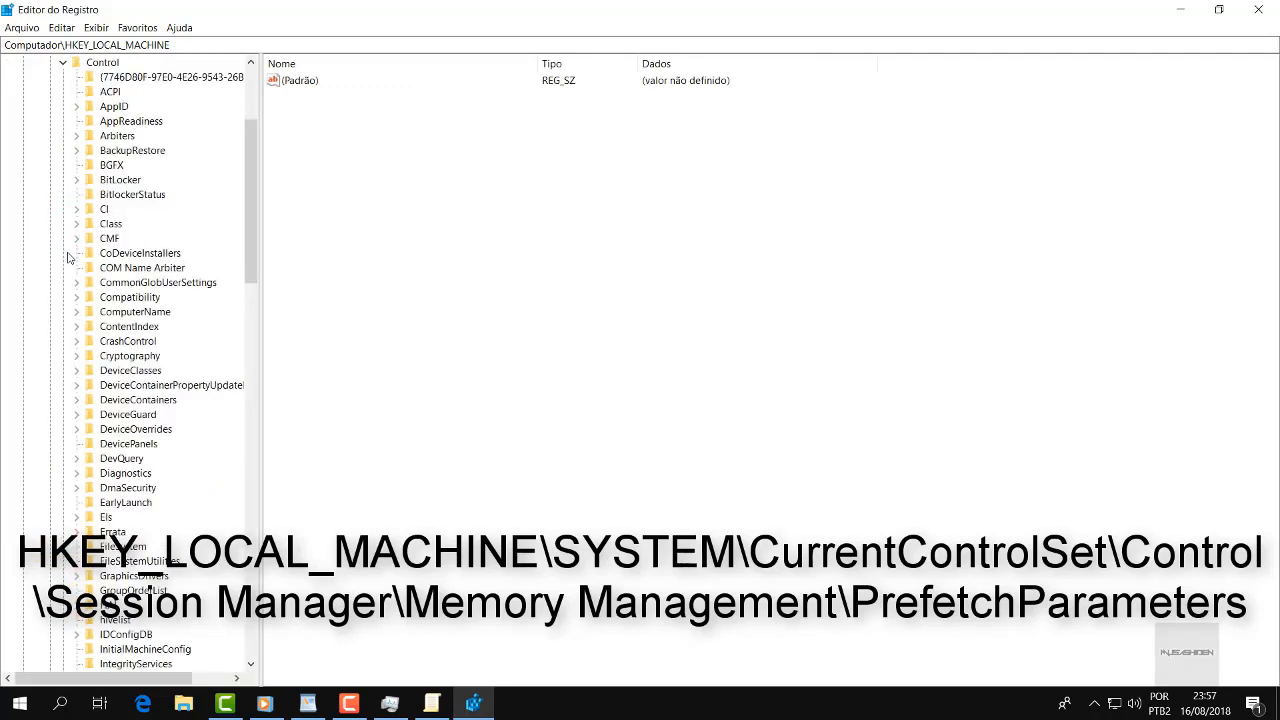
Open the PrefetchParameters key under Control\Session Manager\Memory Management and check its full registry path.
left_click(144, 306)
key("s")
scroll(124, 330, "down", 8)
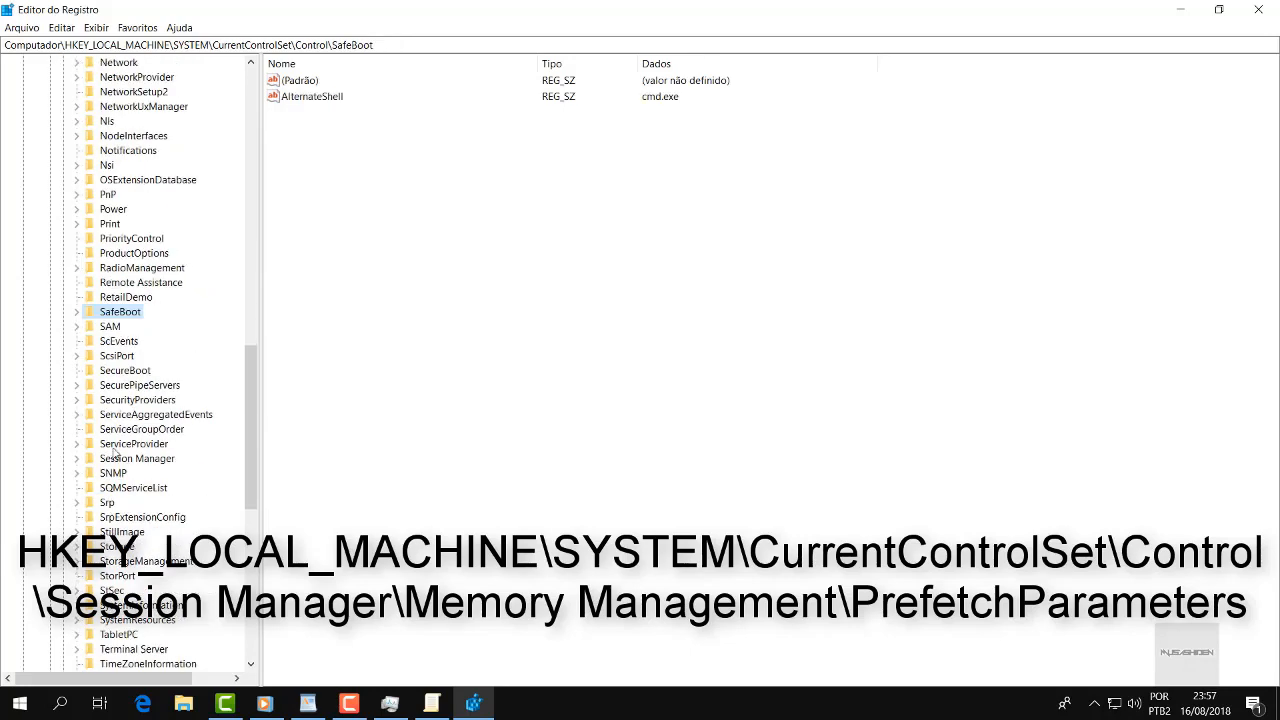
left_click(77, 460)
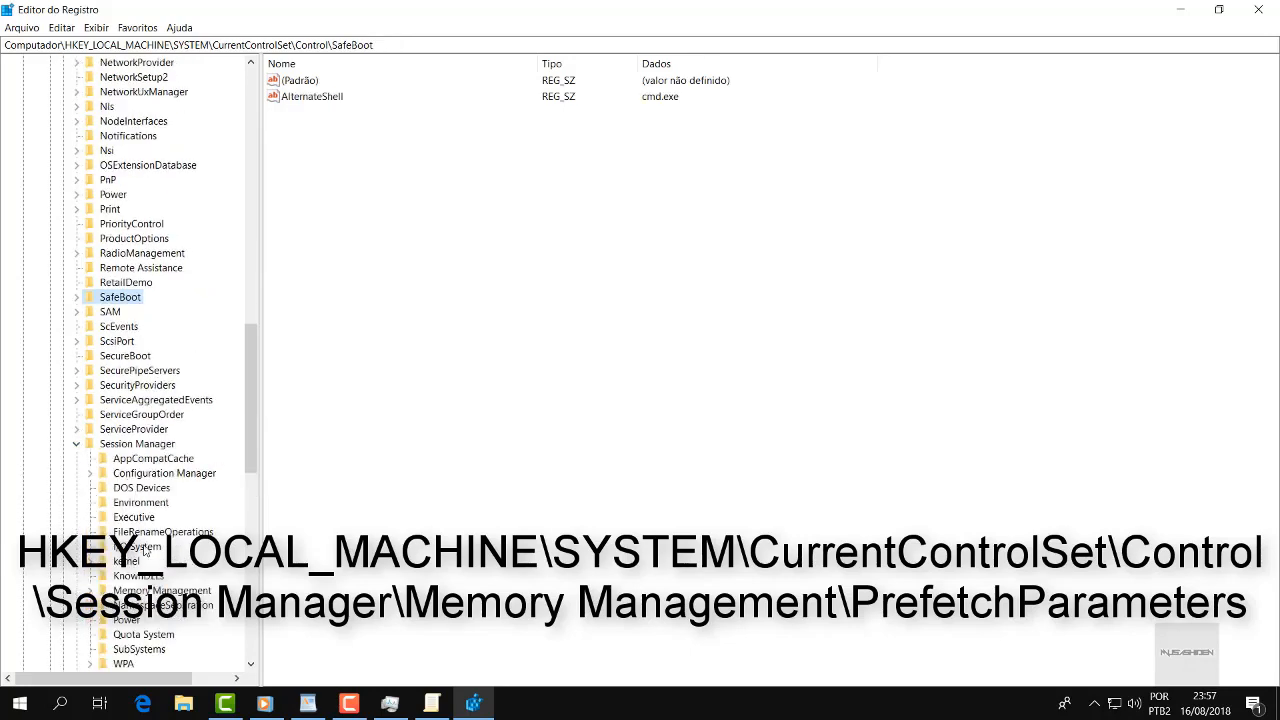
scroll(145, 549, "down", 3)
left_click(157, 460)
left_click(90, 459)
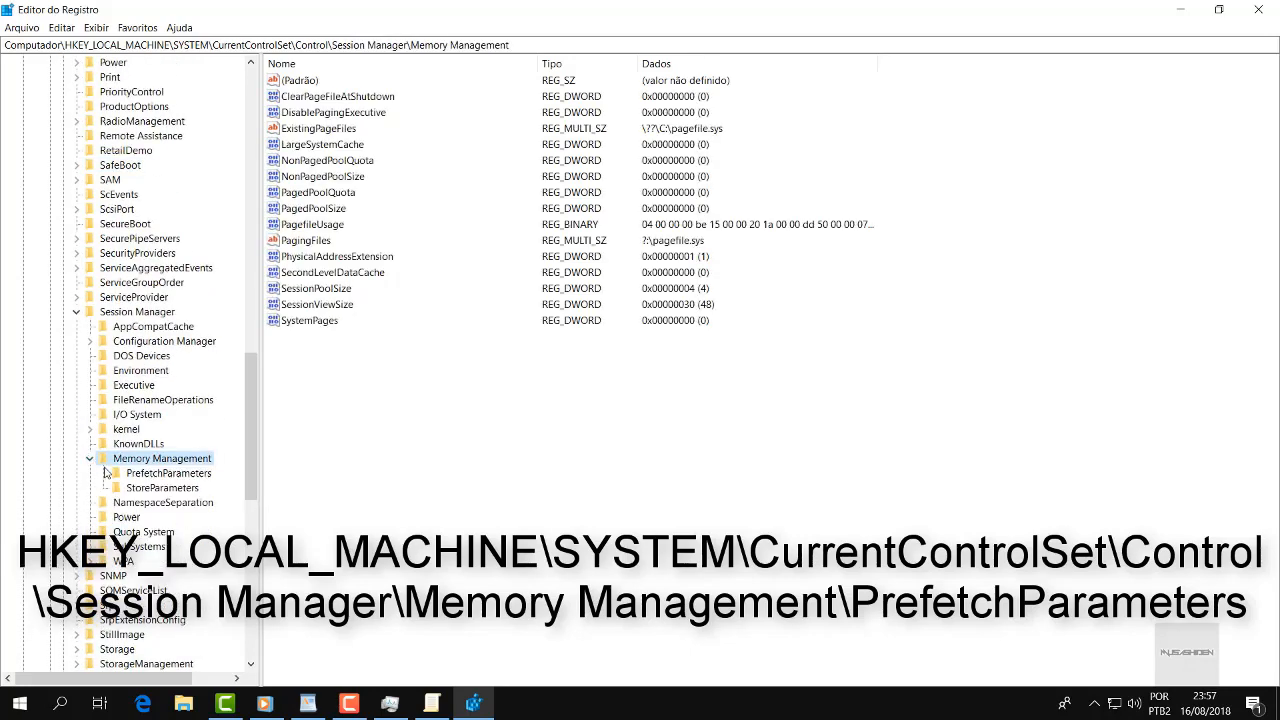
left_click(170, 473)
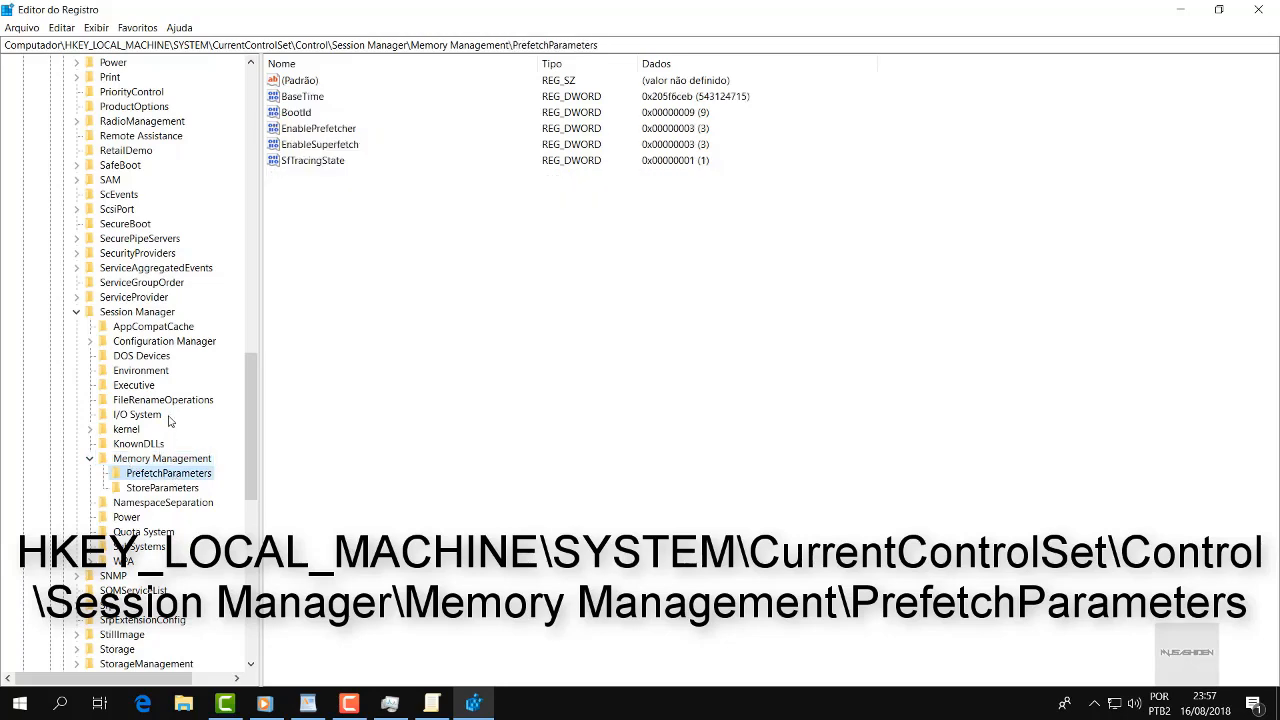
left_click_drag(150, 679, 168, 683)
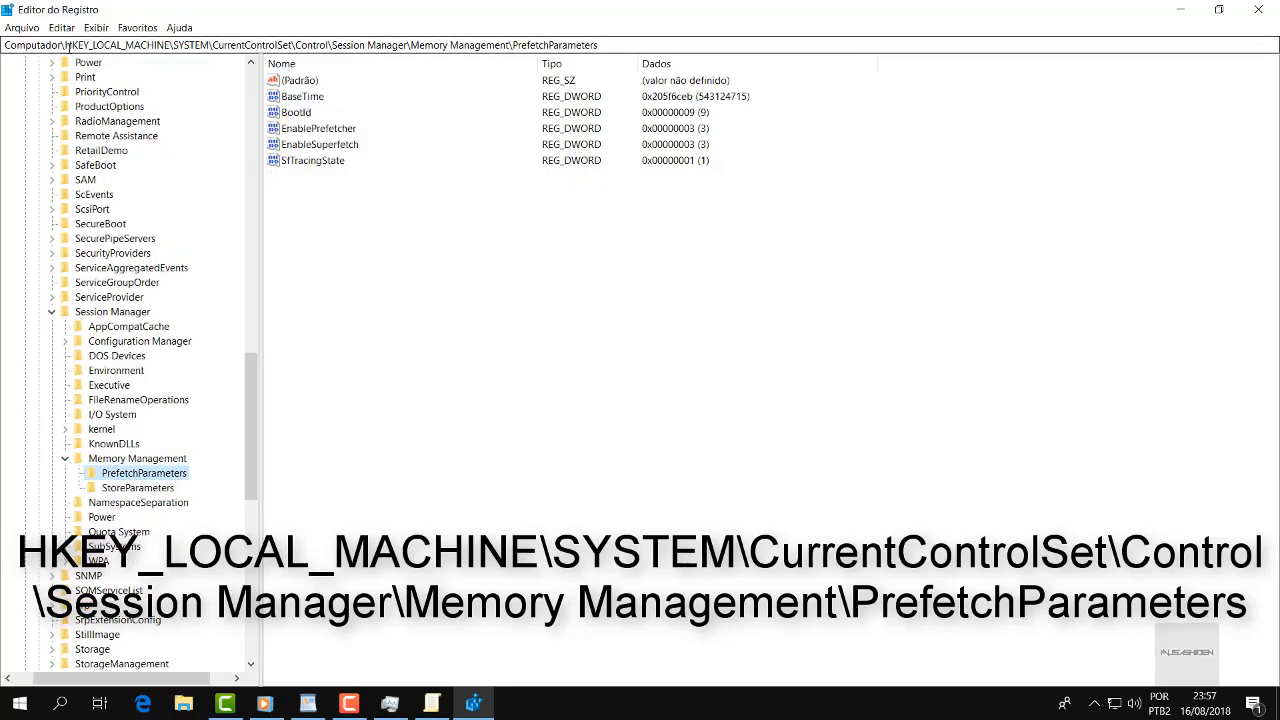
left_click_drag(66, 45, 442, 47)
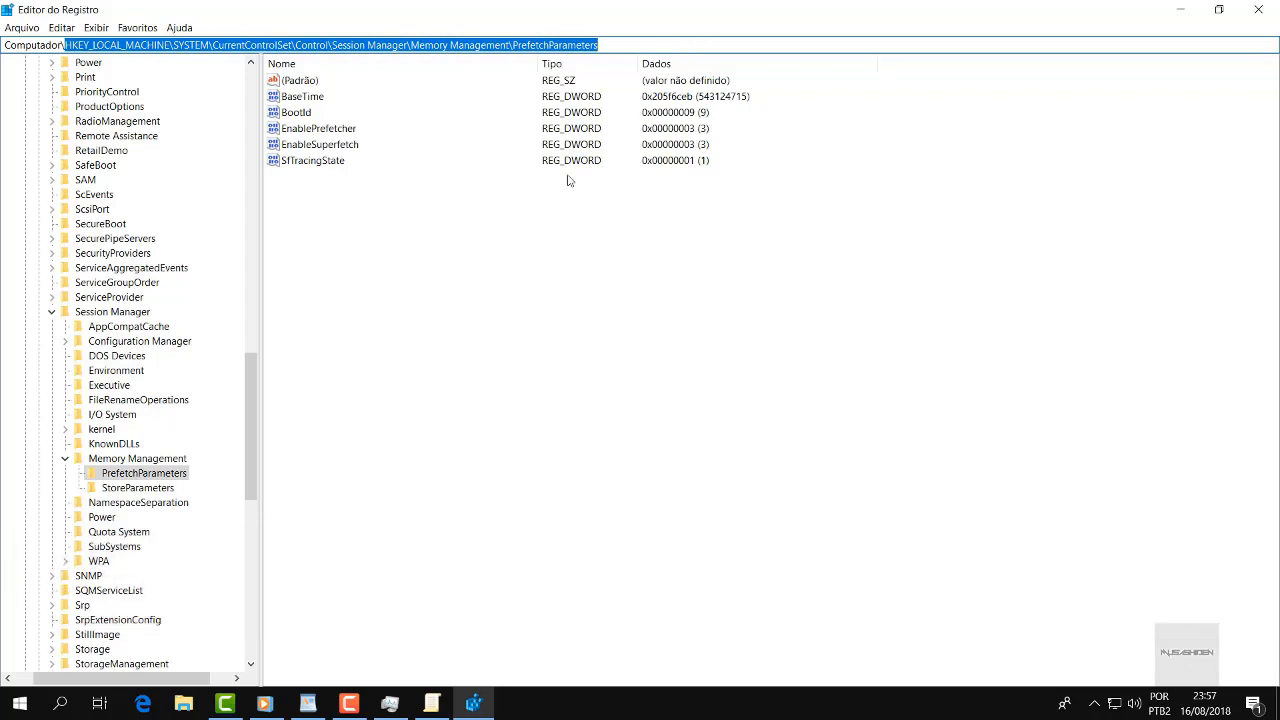
left_click(415, 213)
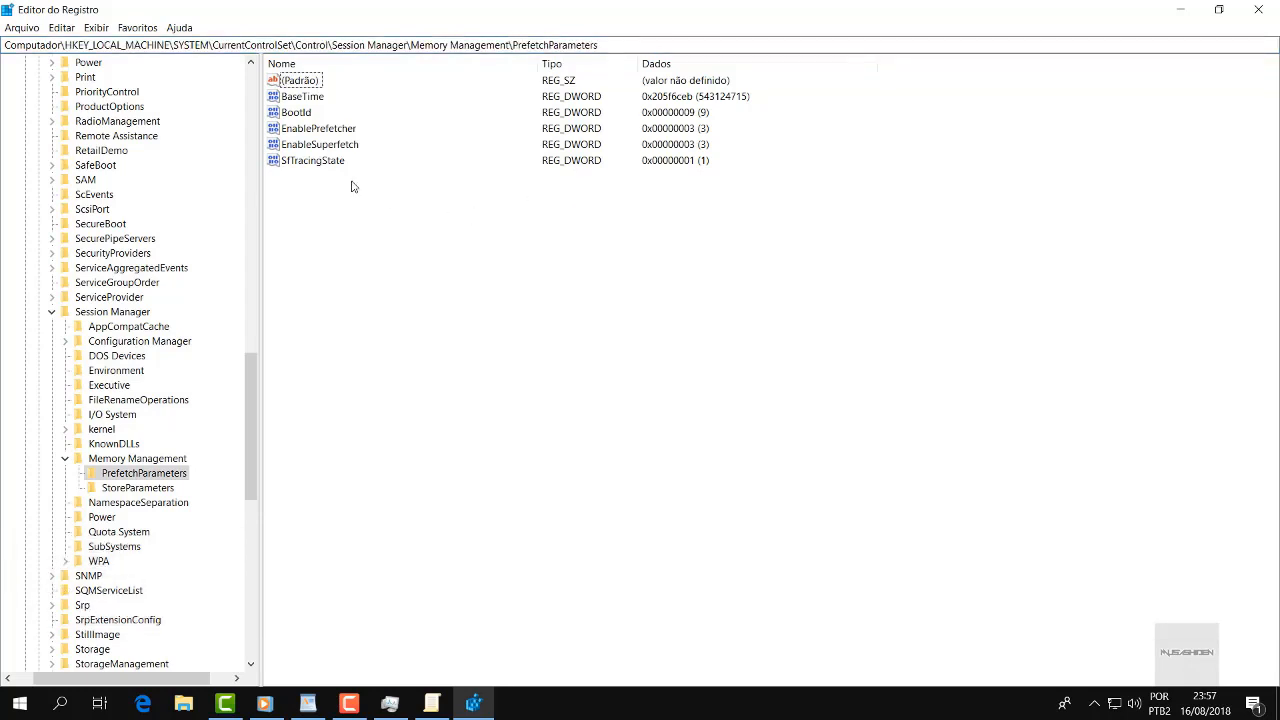
Try to set the EnableSuperfetch value data to 0 and close the Registry Editor.
left_click(346, 148)
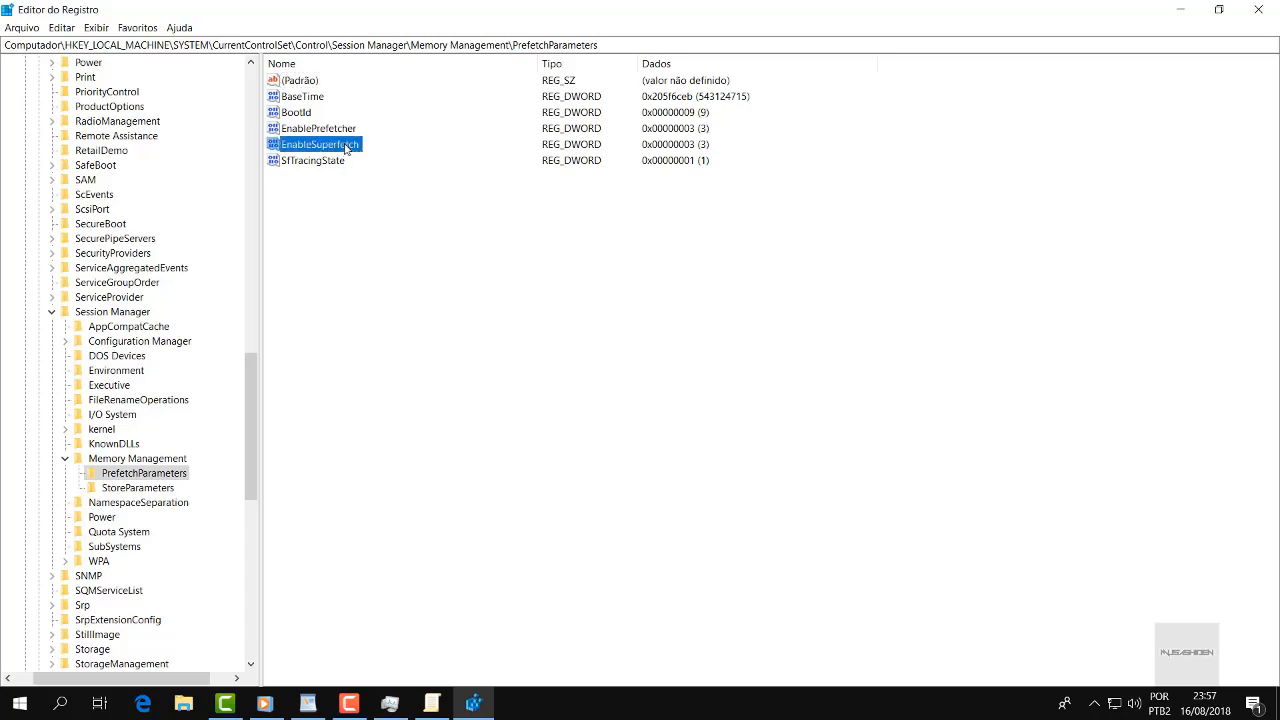
double_click(328, 148)
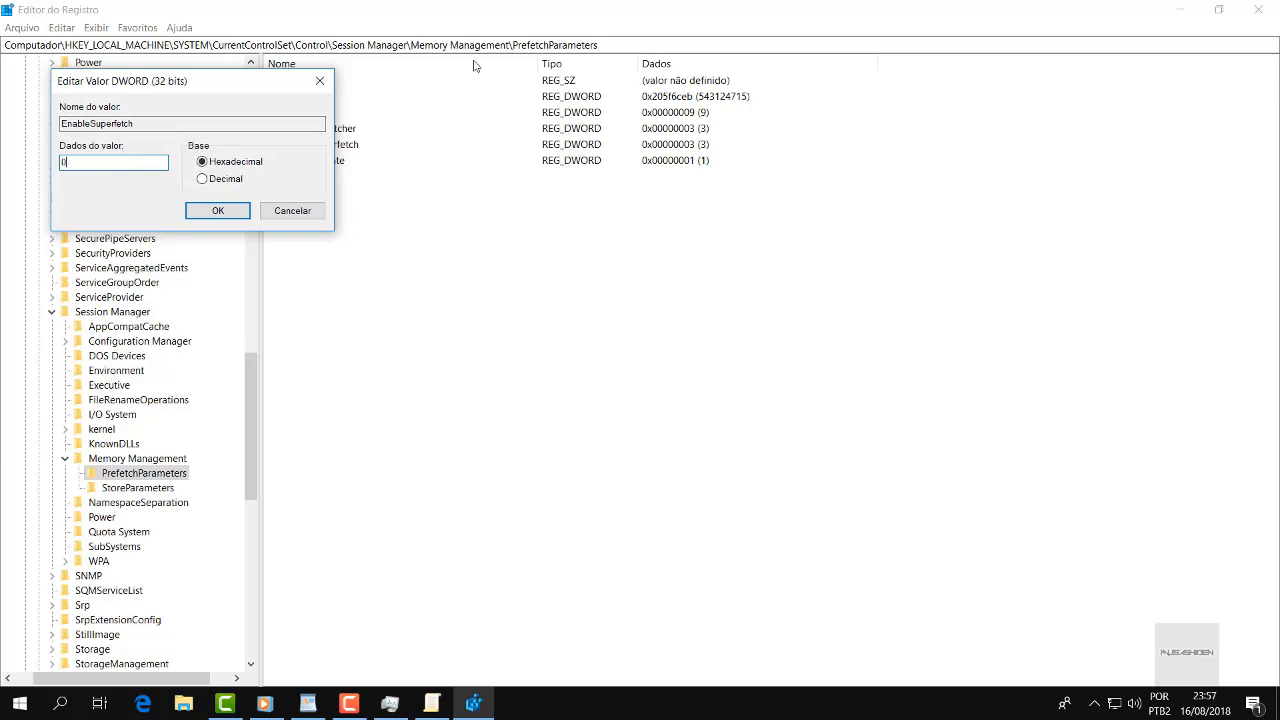
left_click(234, 216)
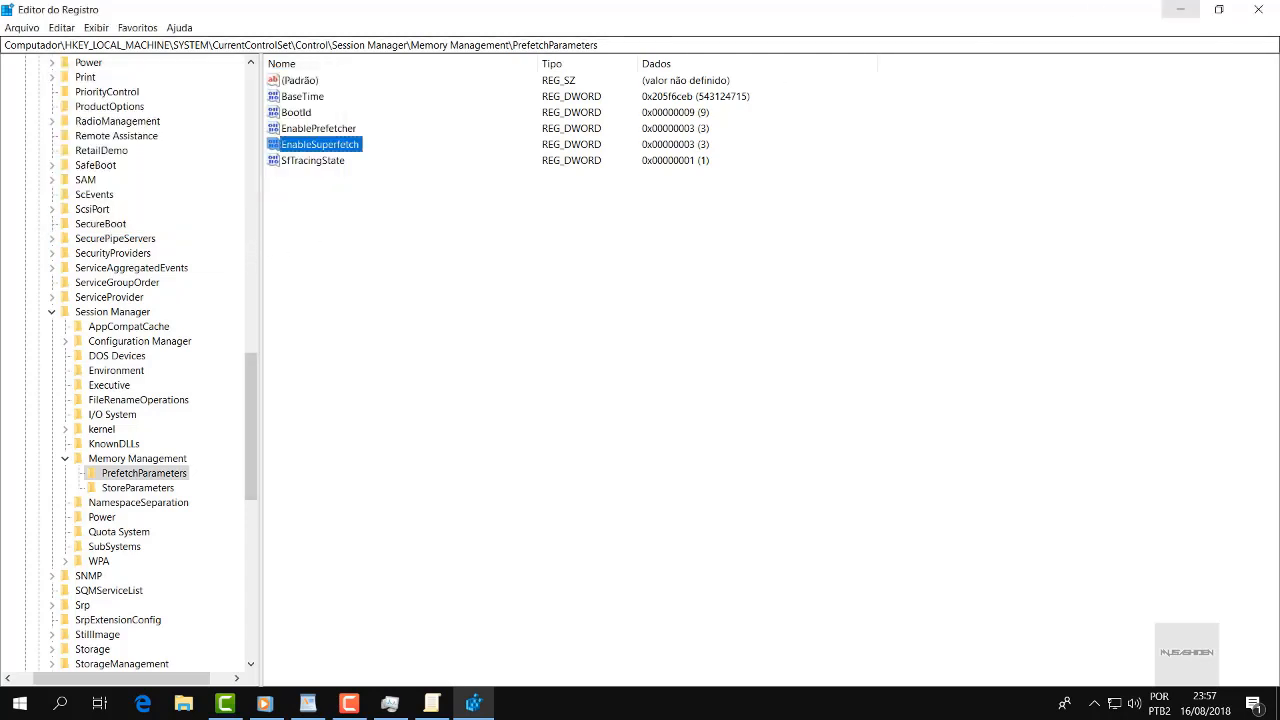
left_click(1258, 10)
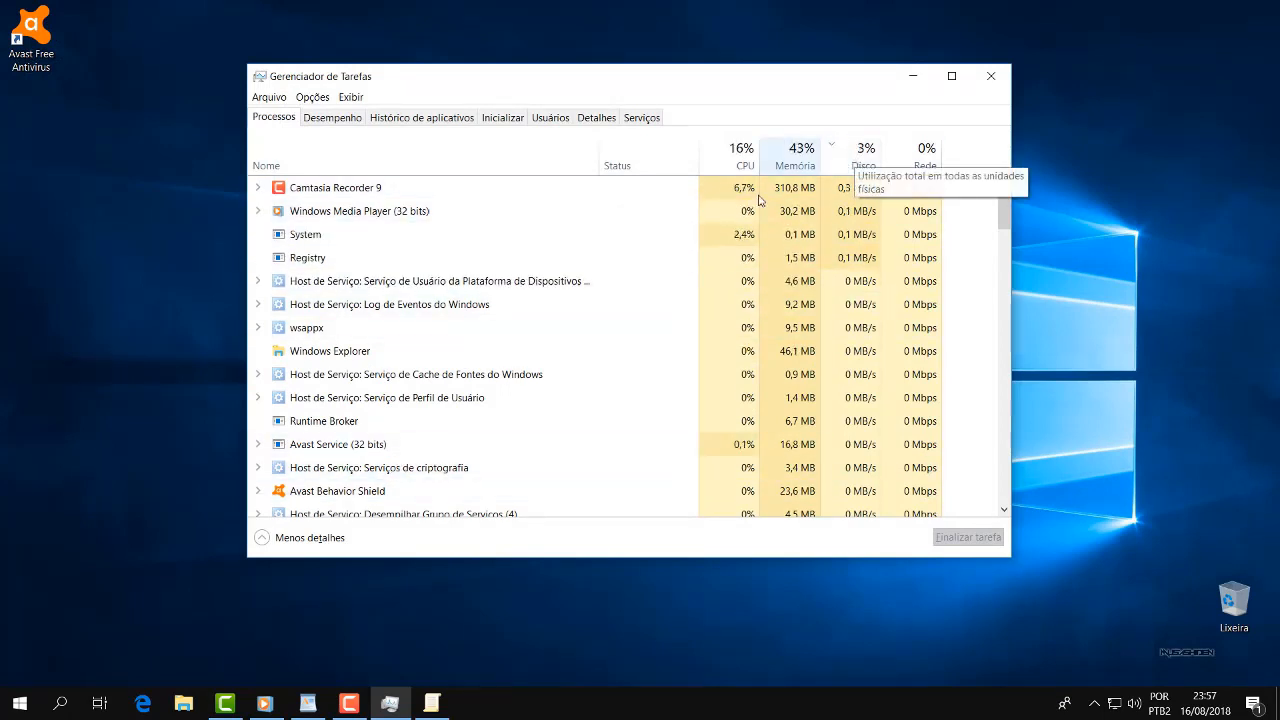
Review the running processes grouped by name, and sort them by CPU usage.
left_click(357, 163)
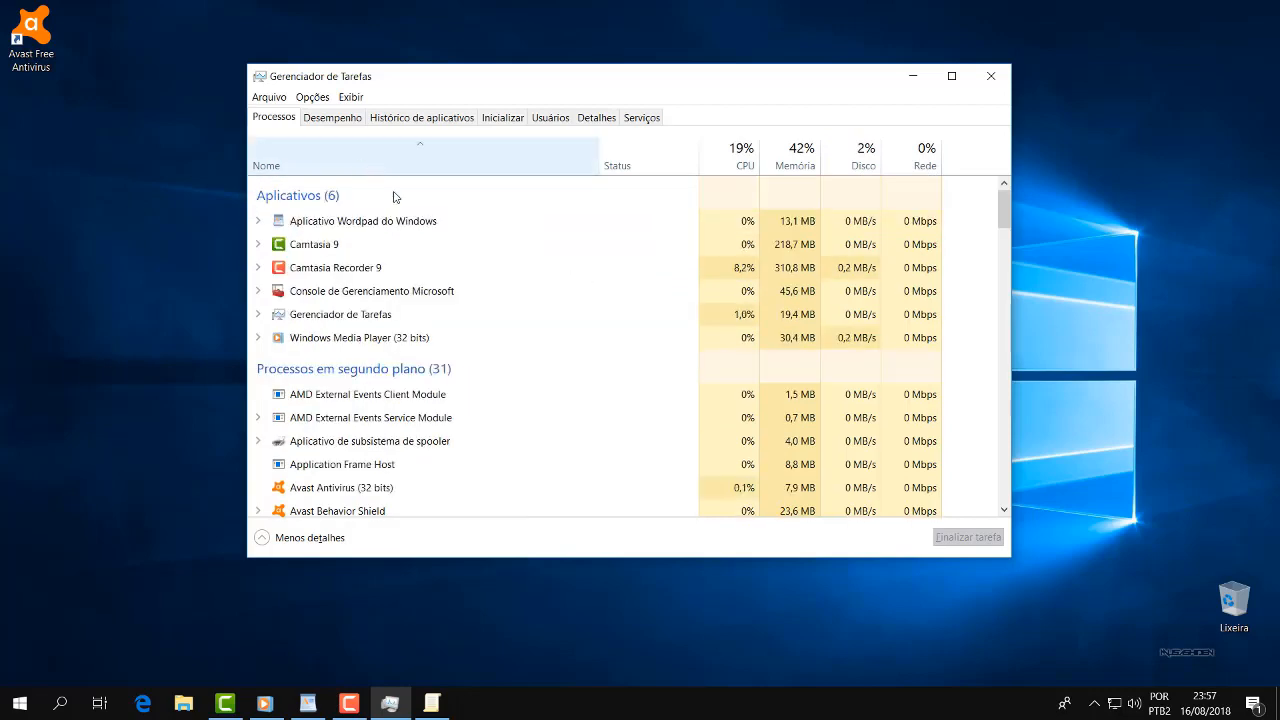
scroll(484, 259, "down", 2)
scroll(484, 259, "down", 4)
left_click(723, 150)
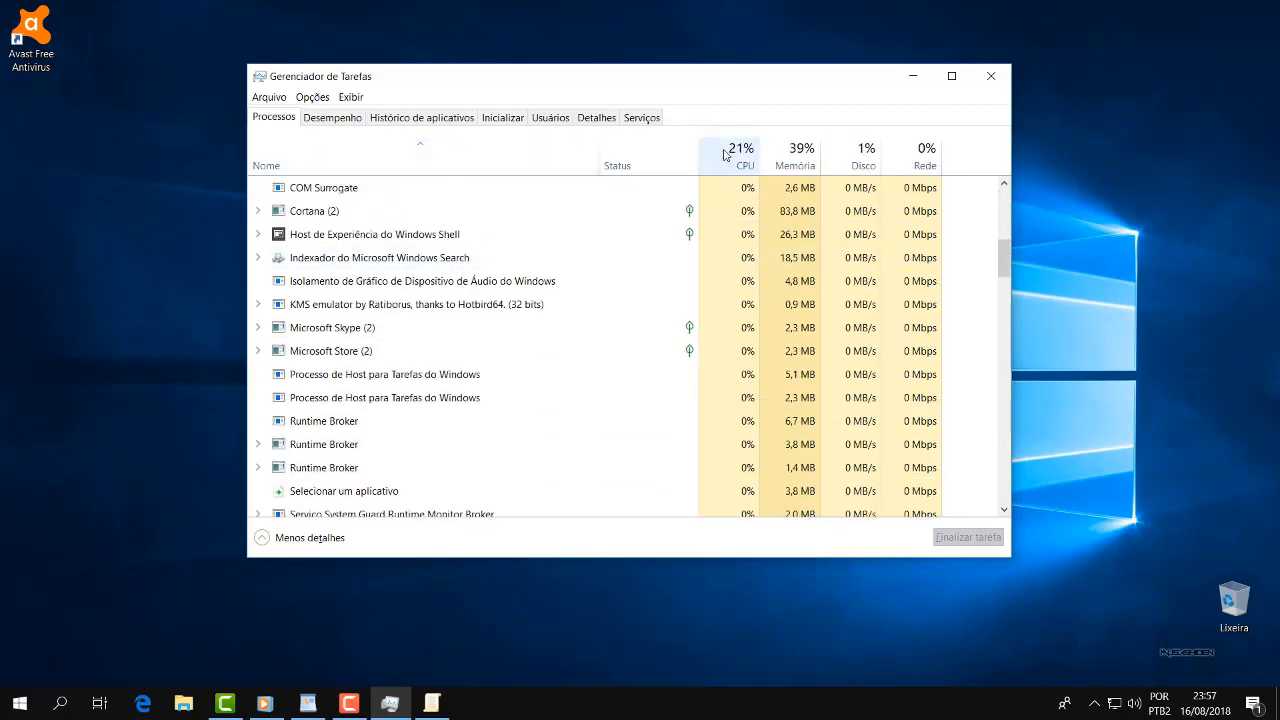
Find the Serviços desktop application with the search term serviços, open it and maximize its window.
key("super")
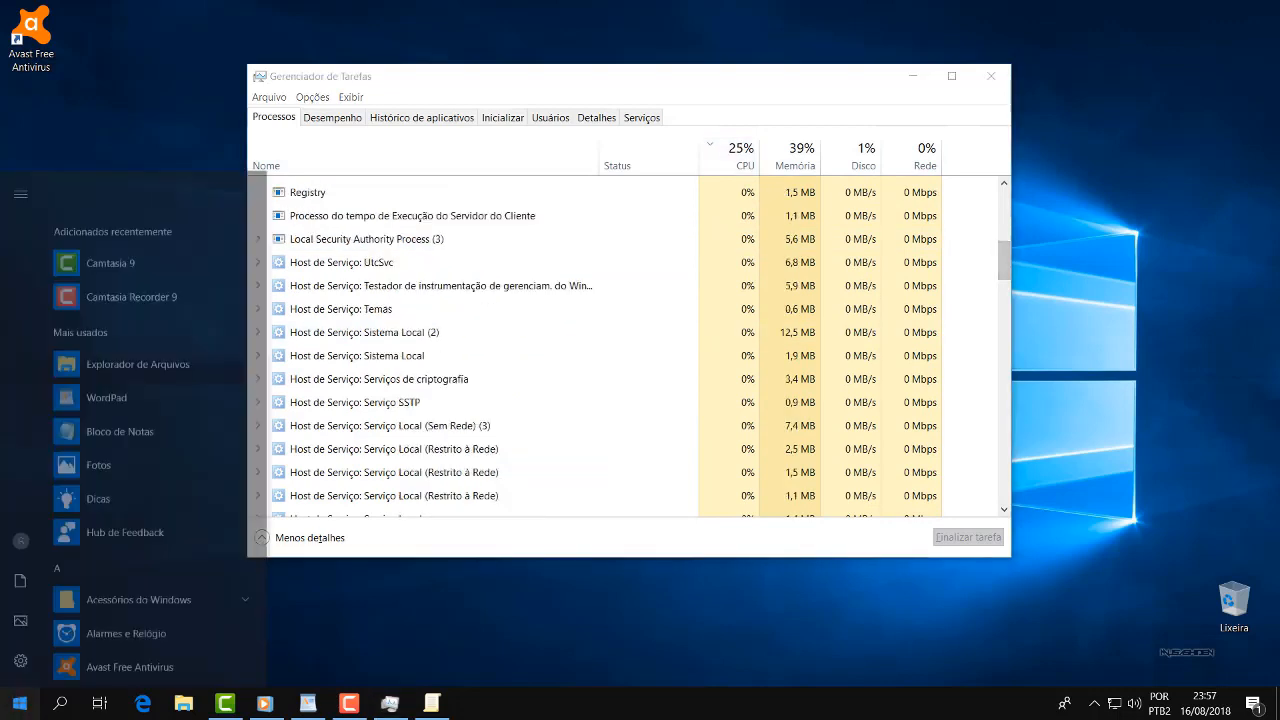
type("serviços")
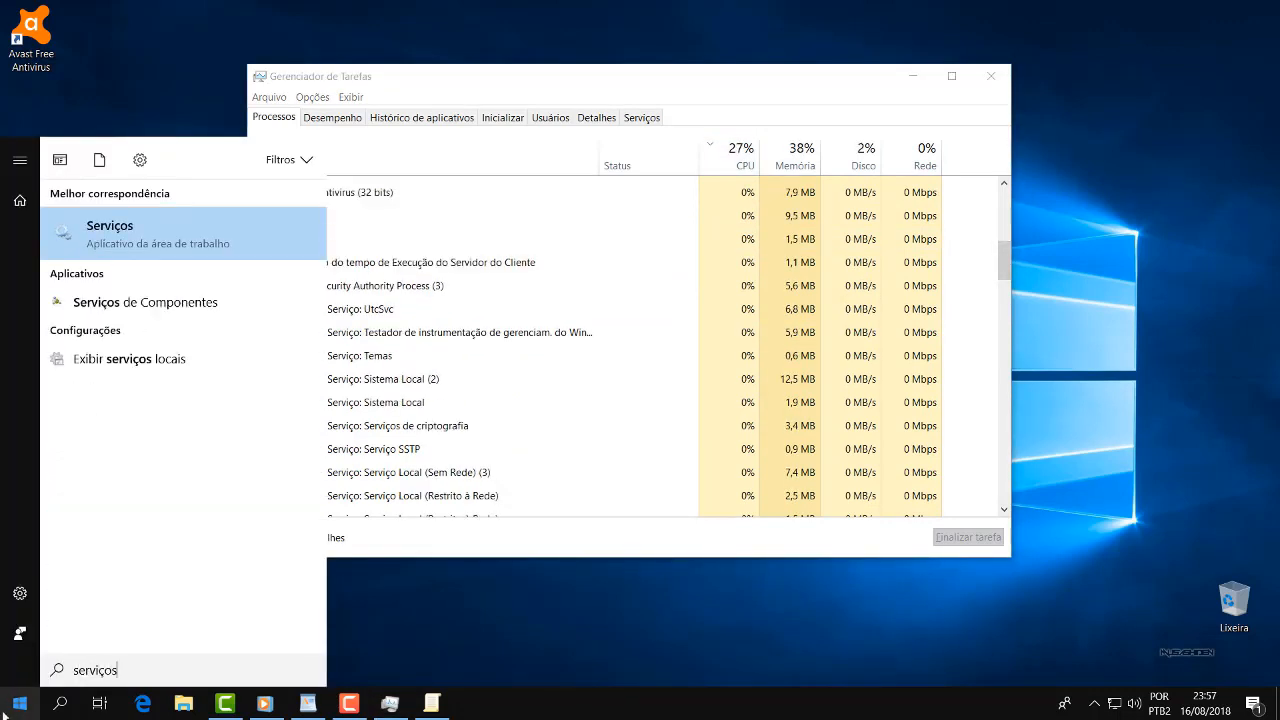
left_click(197, 247)
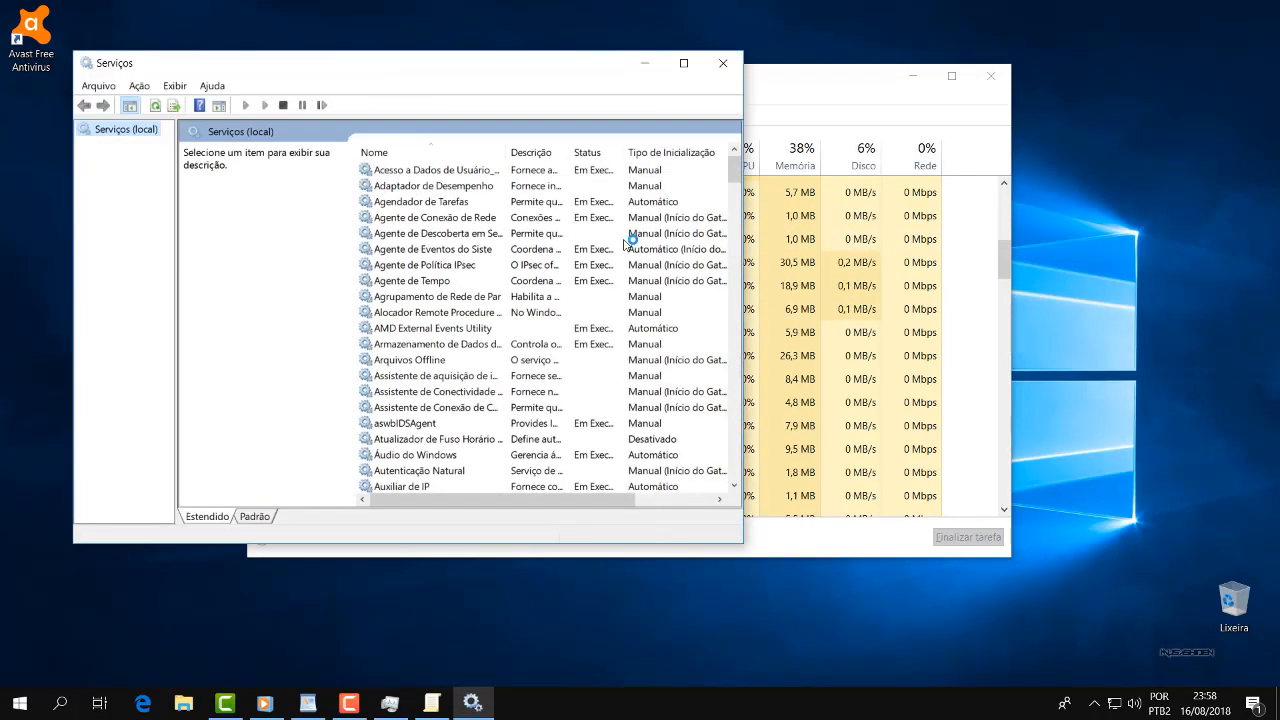
left_click(684, 63)
Locate the Superfetch service in the local services list and open its properties.
left_click(415, 316)
key("s")
scroll(415, 316, "down", 20)
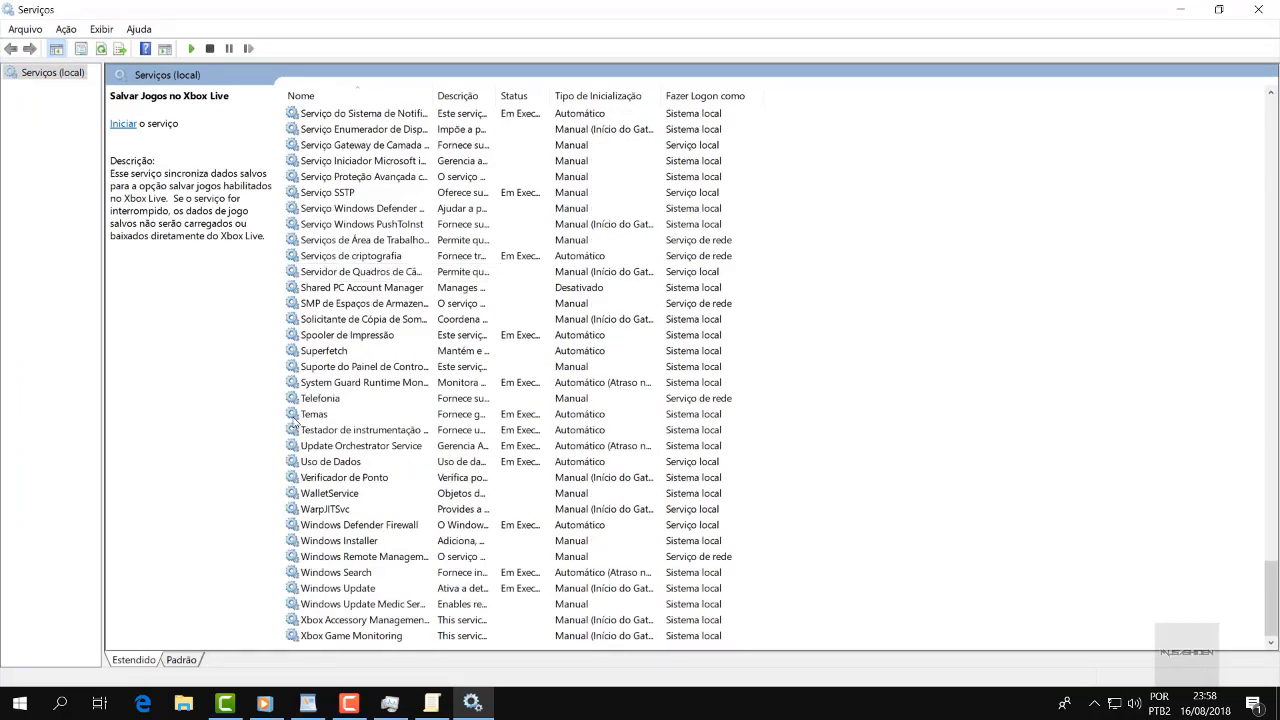
left_click(321, 353)
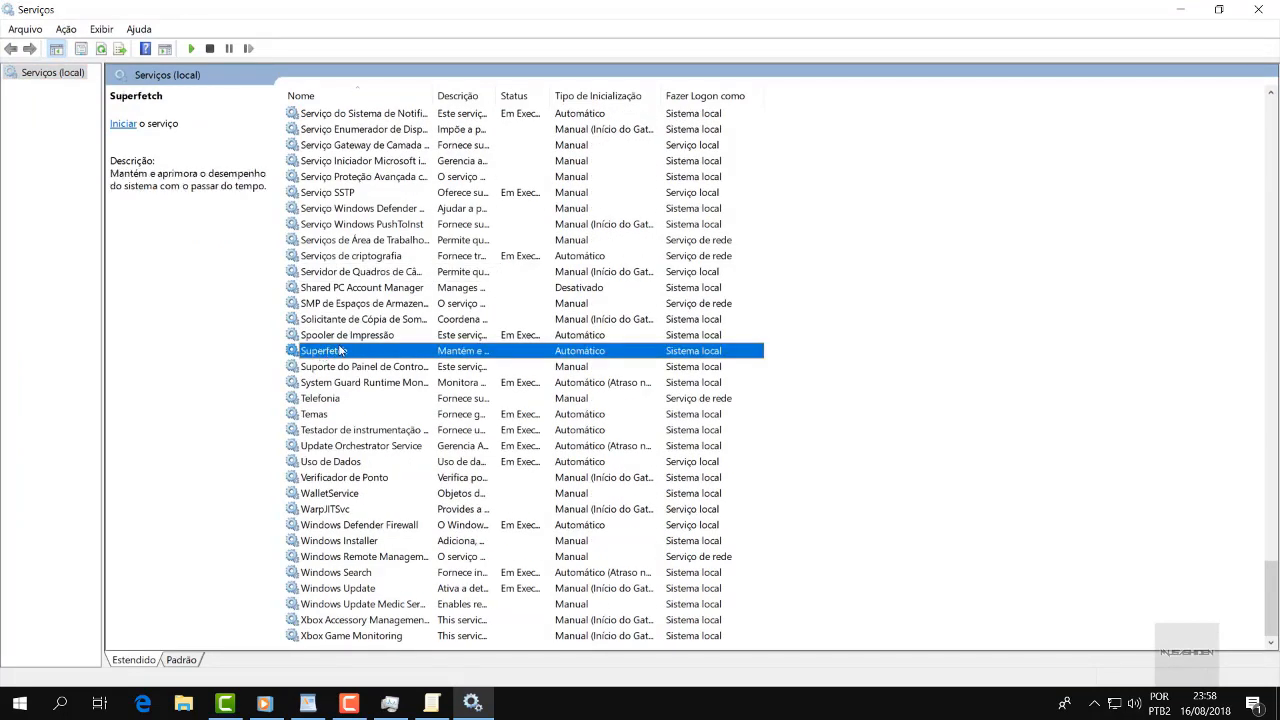
double_click(340, 350)
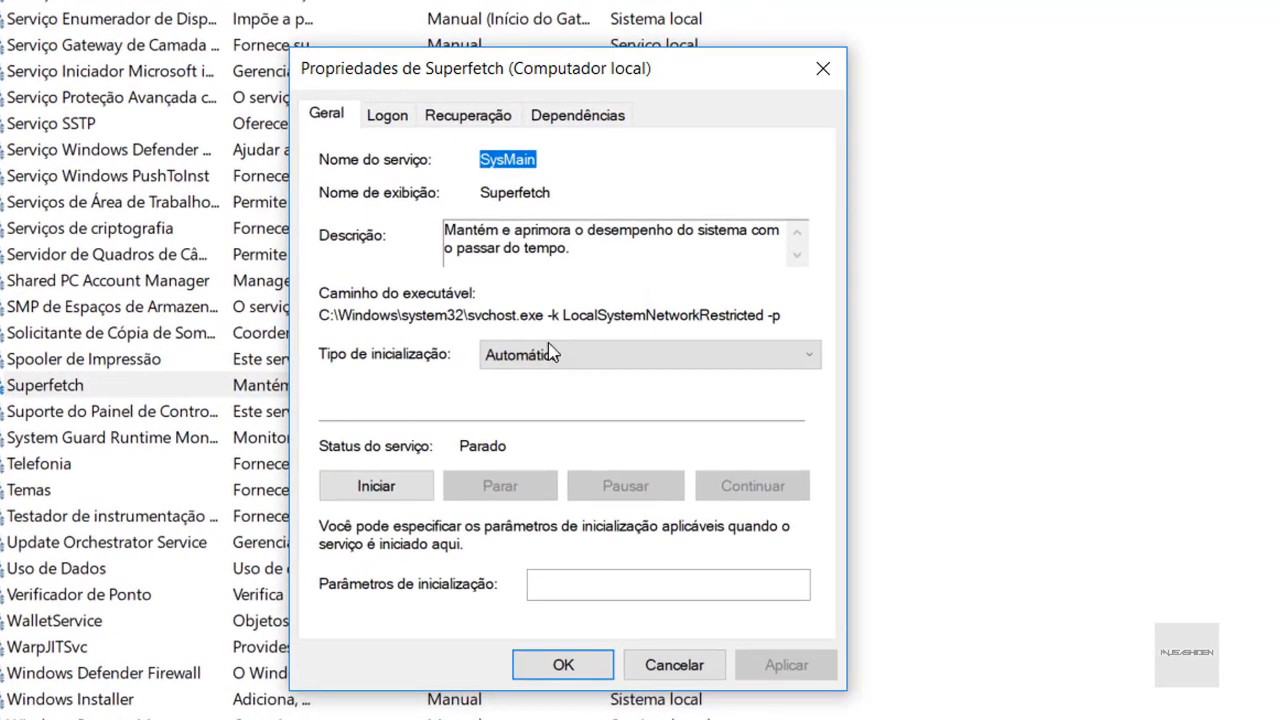
Set the Superfetch service's startup type to Desativado and confirm its properties.
left_click(771, 335)
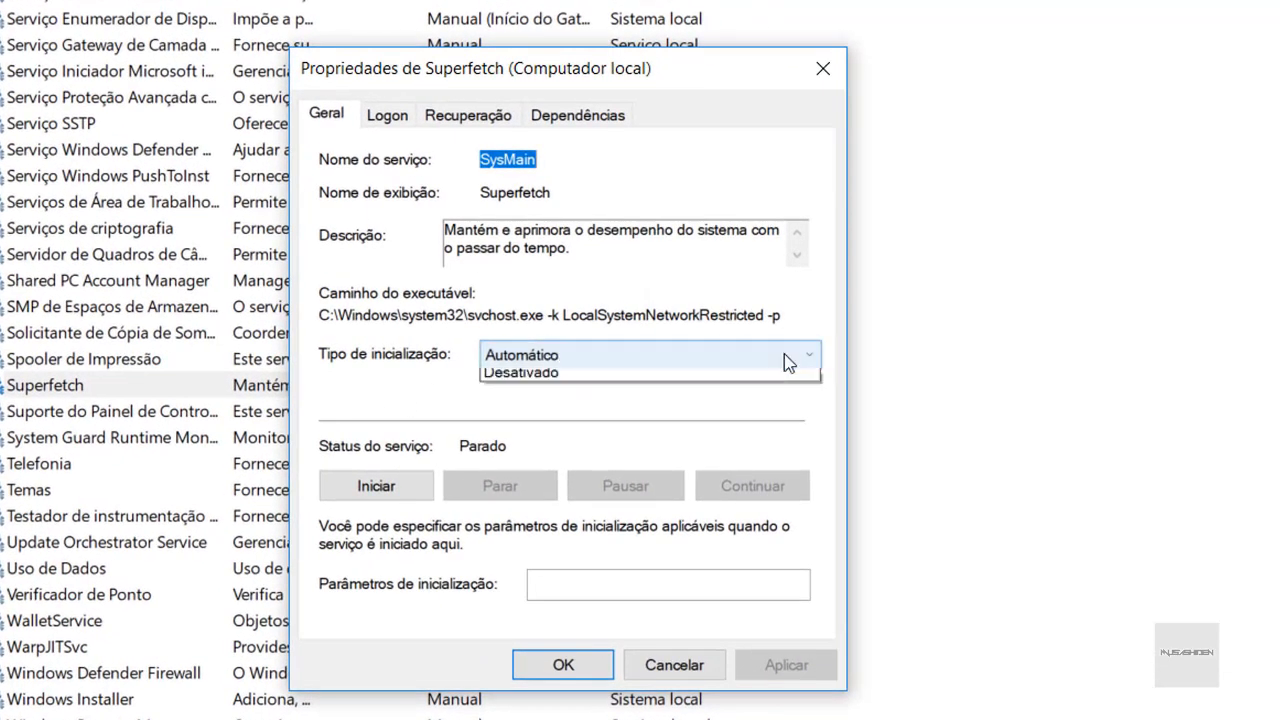
left_click(557, 436)
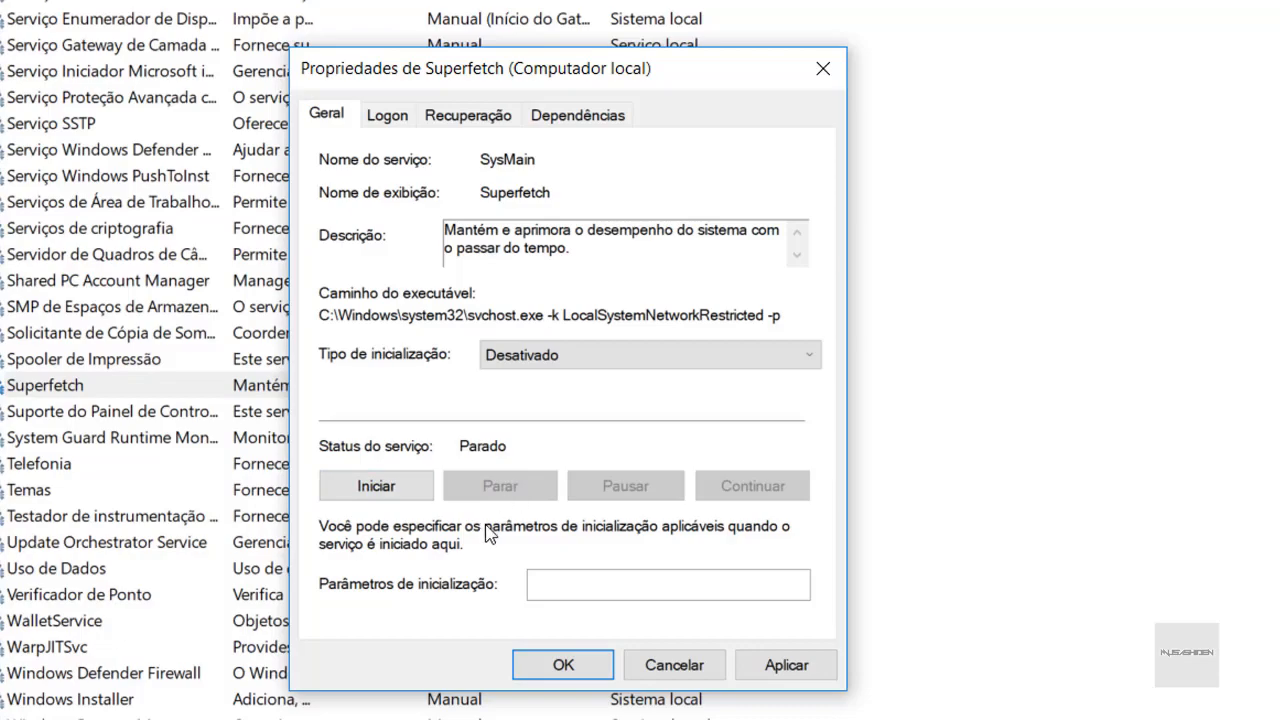
left_click(560, 665)
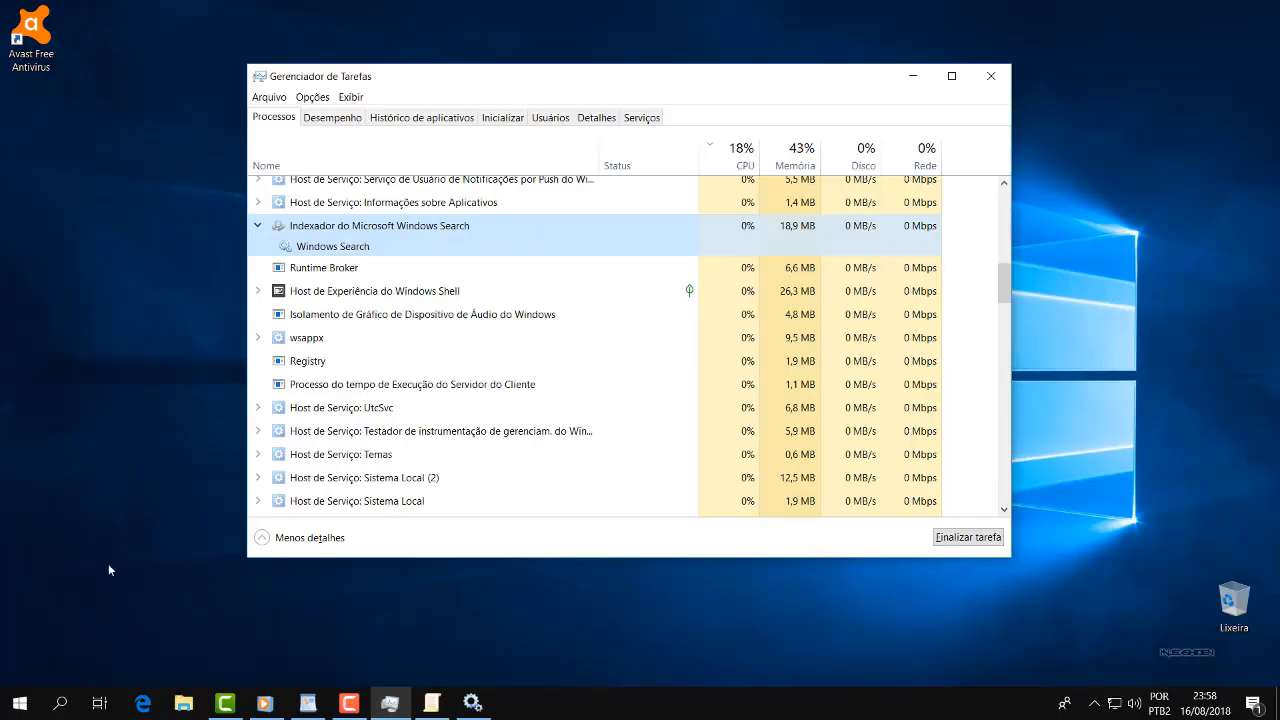
left_click(8, 708)
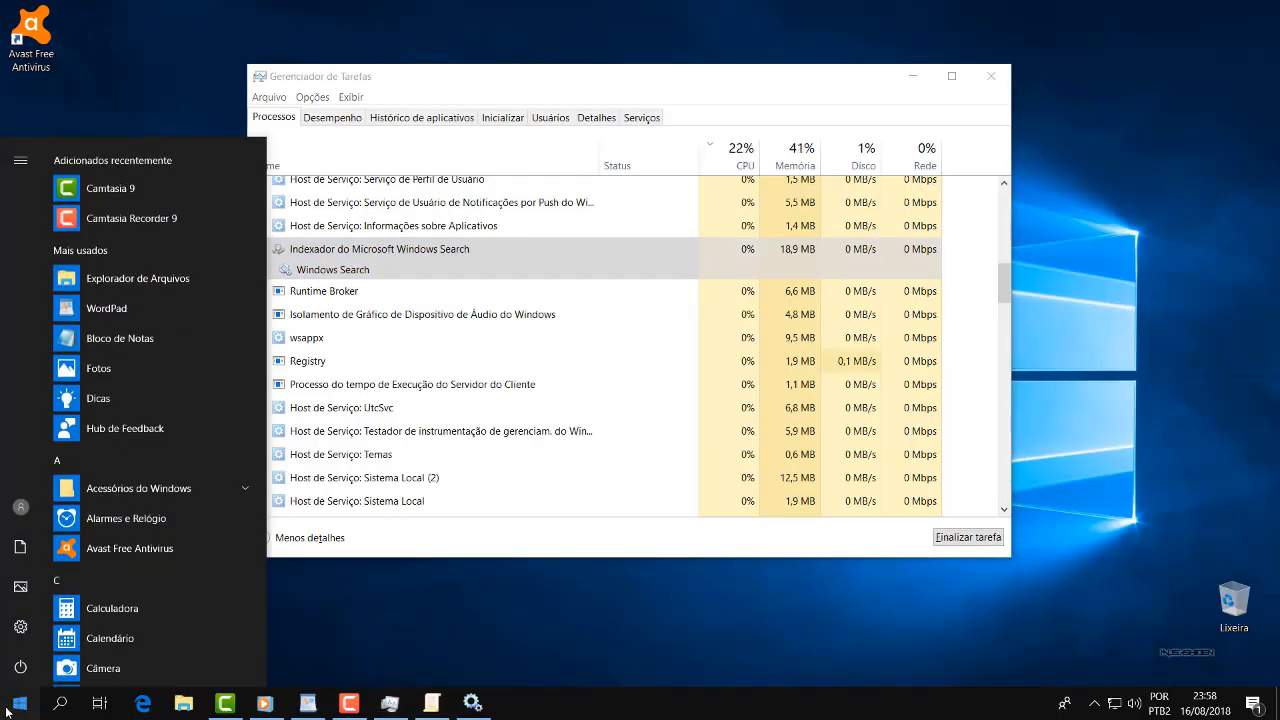
type("cortana")
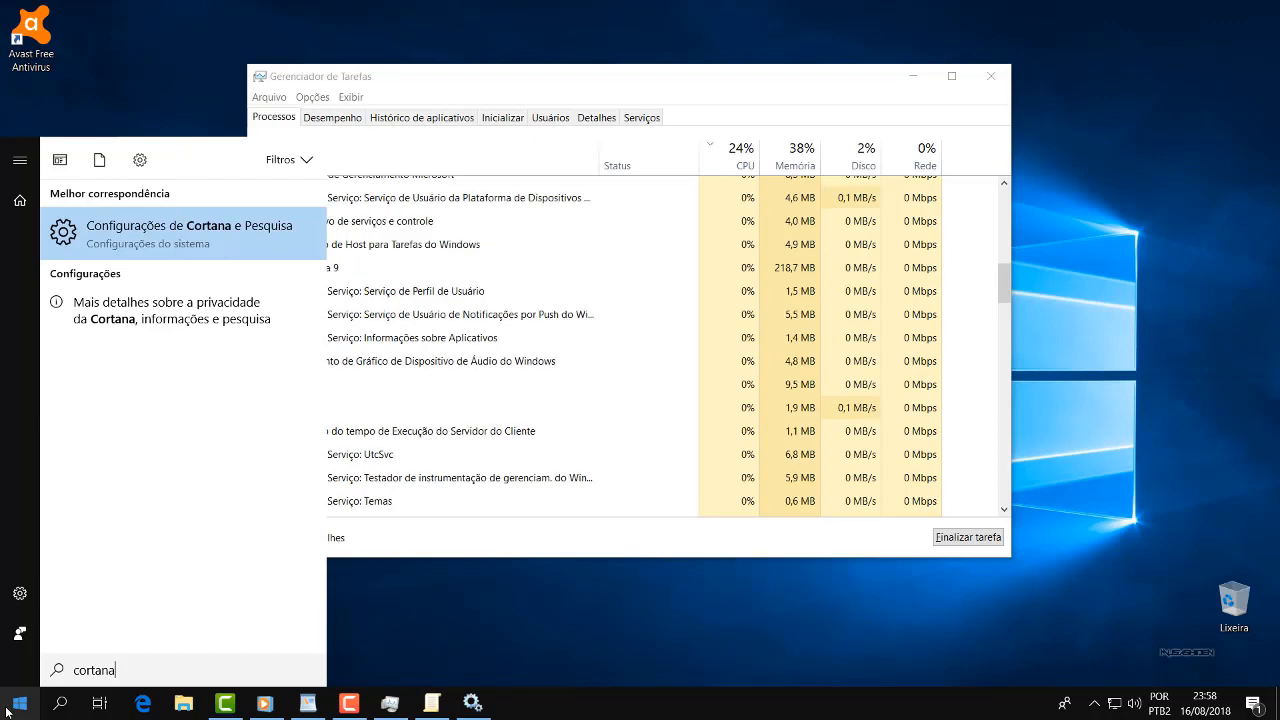
key("BackSpace")
key("BackSpace")
key("BackSpace")
key("BackSpace")
left_click(8, 708)
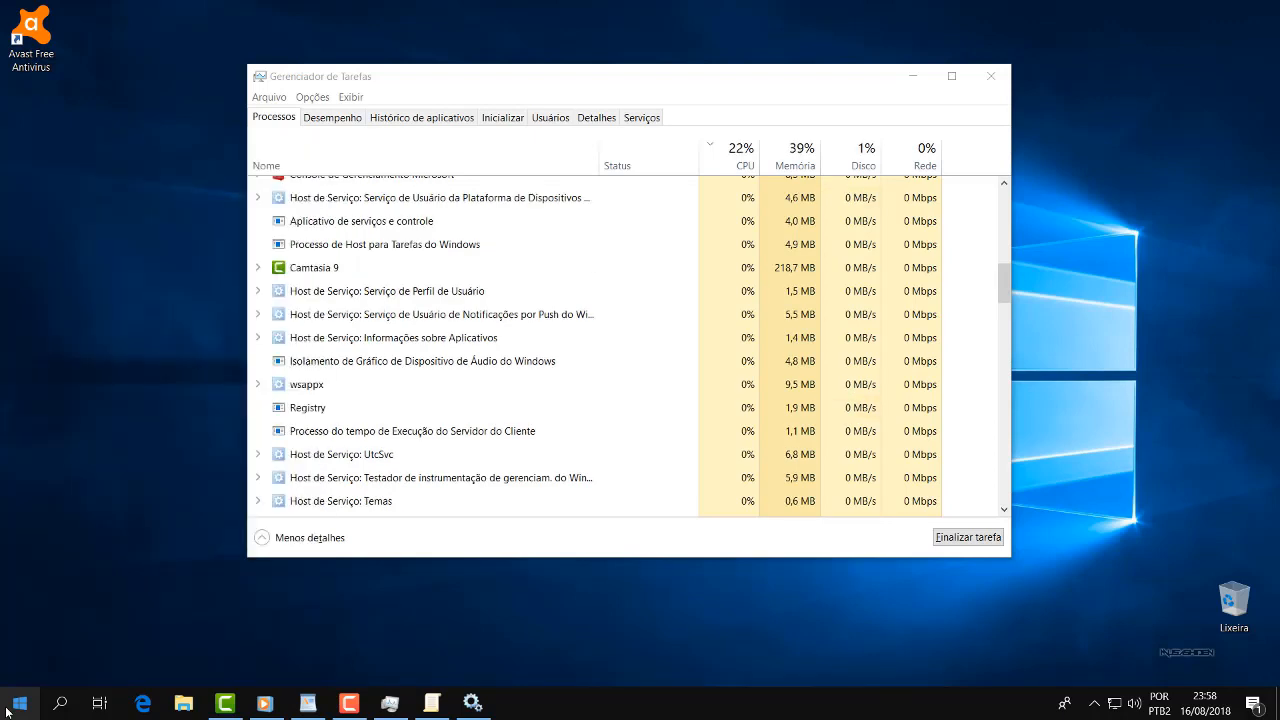
Inspect the processes inside the Cortana group, and collapse it and the Windows Search indexer group.
left_click_drag(1004, 285, 1005, 188)
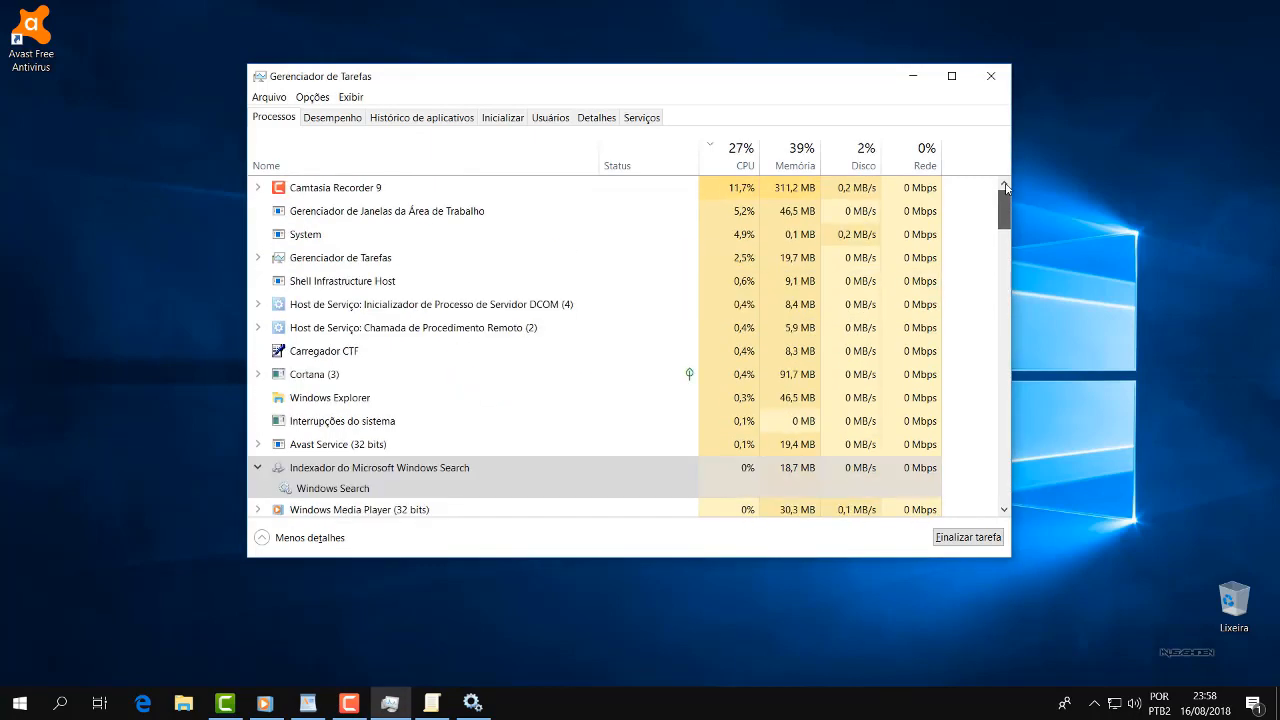
scroll(606, 265, "down", 2)
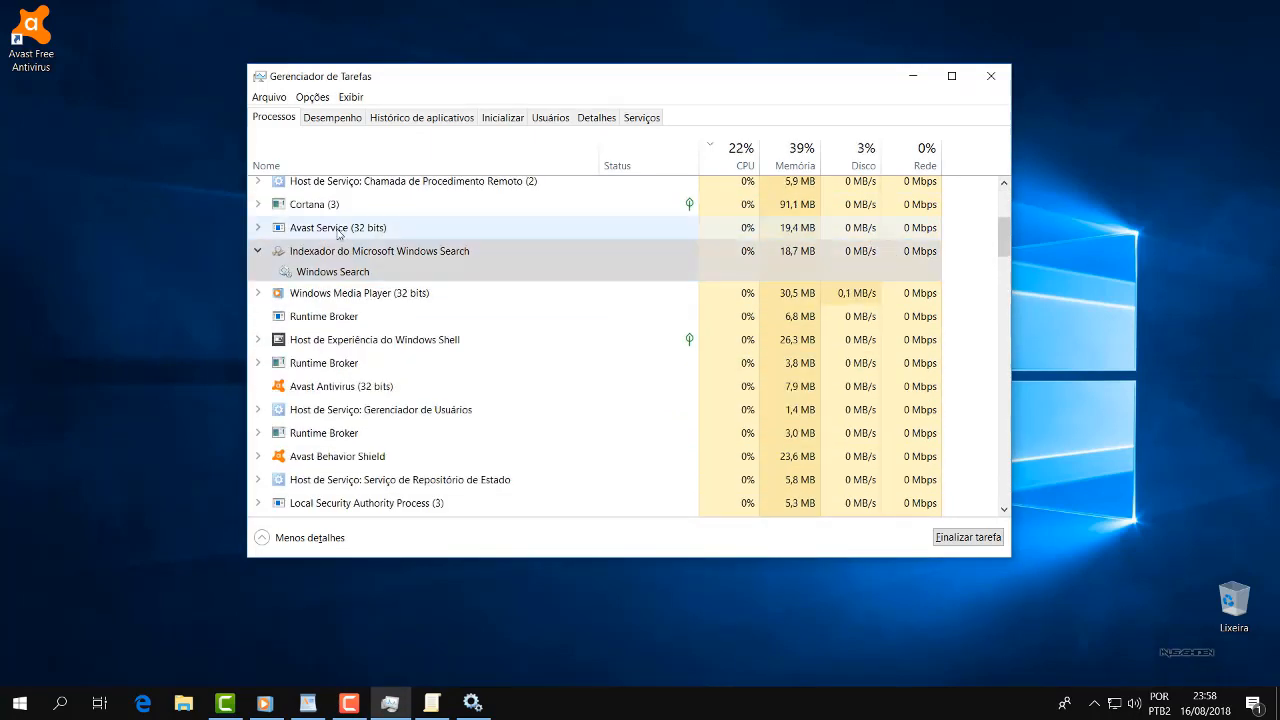
left_click(257, 251)
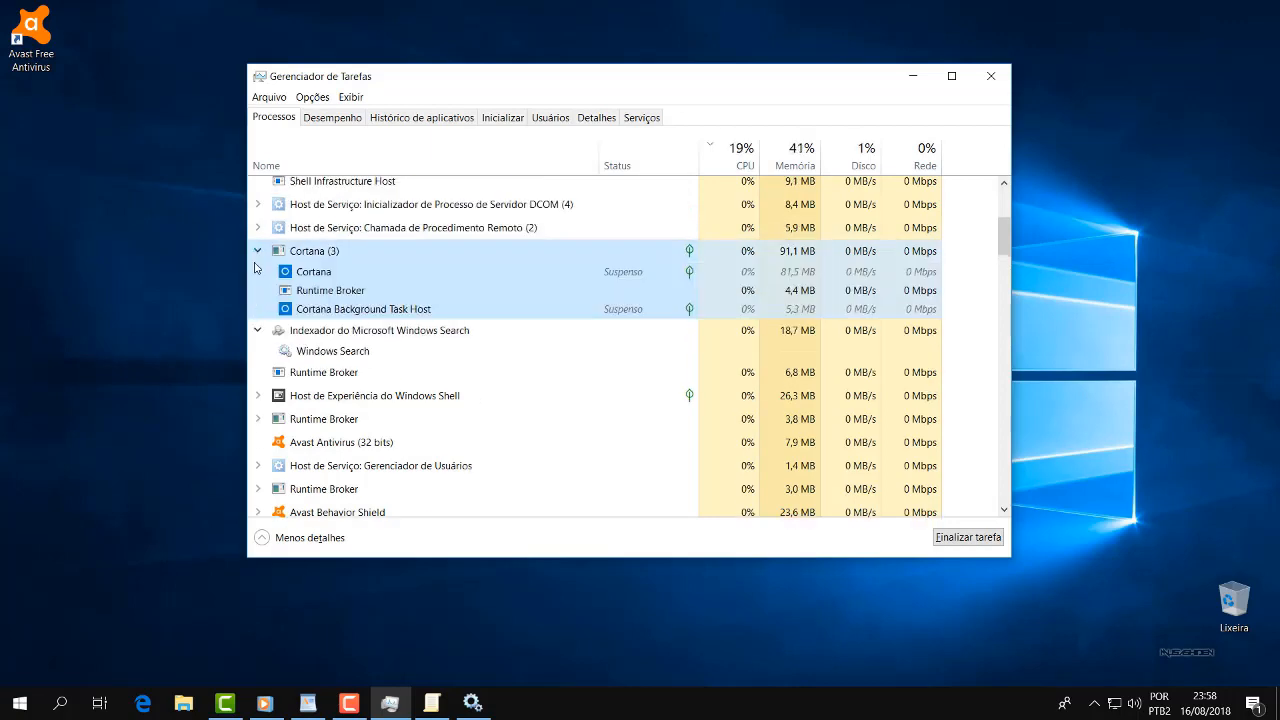
left_click(257, 251)
left_click(257, 274)
Sort the running processes by name, review the list from its start, and sort it by disk usage.
left_click(331, 153)
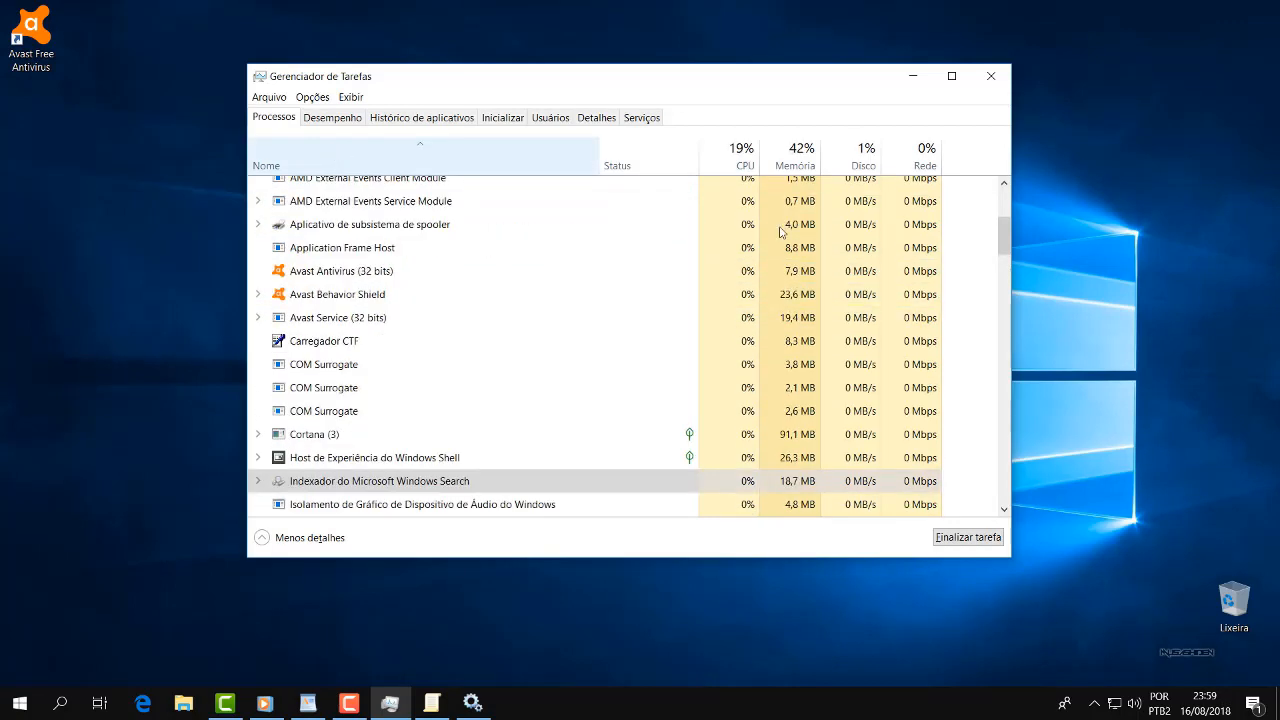
left_click_drag(1003, 240, 1005, 213)
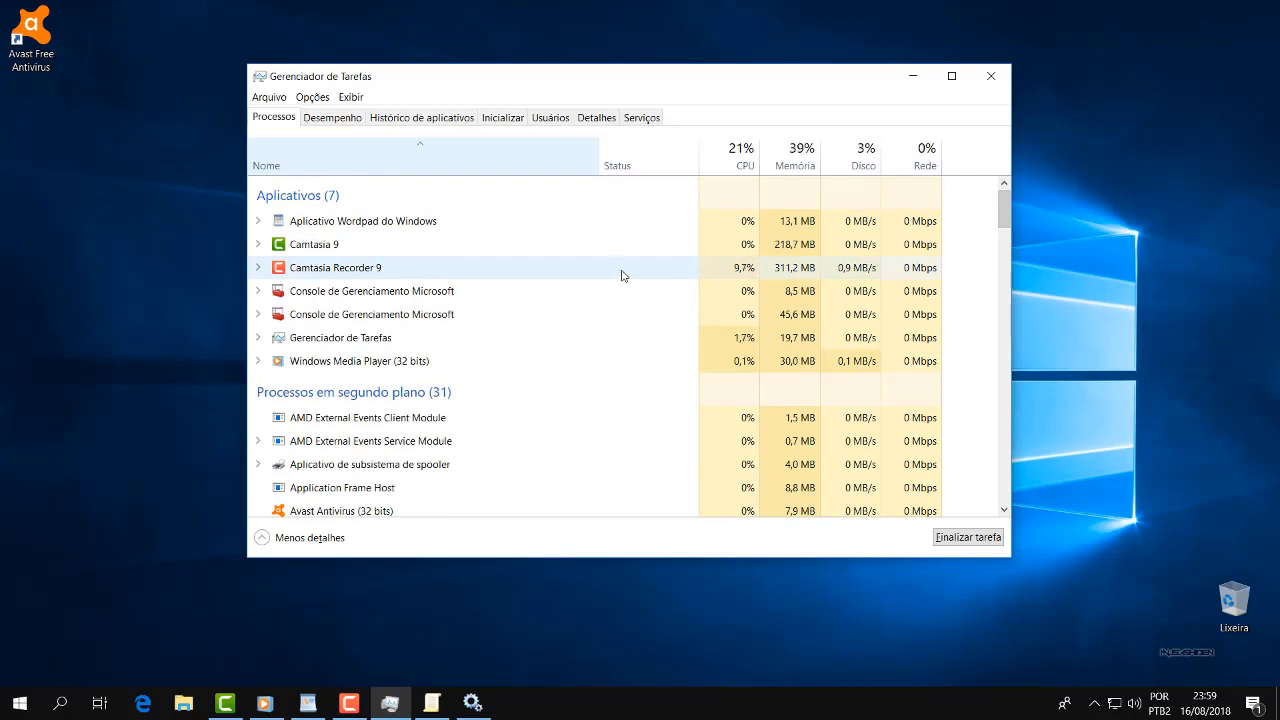
left_click(862, 166)
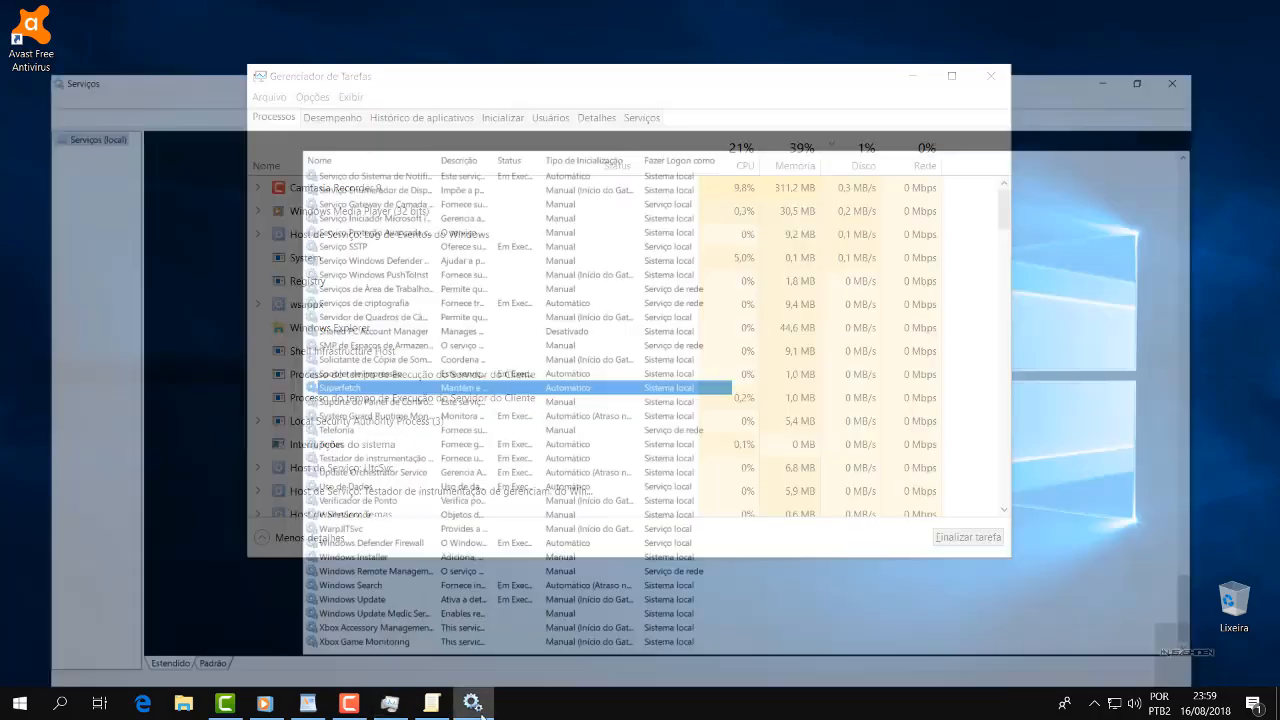
Locate the Windows Search service in the Serviços window and open its properties.
key("v")
key("w")
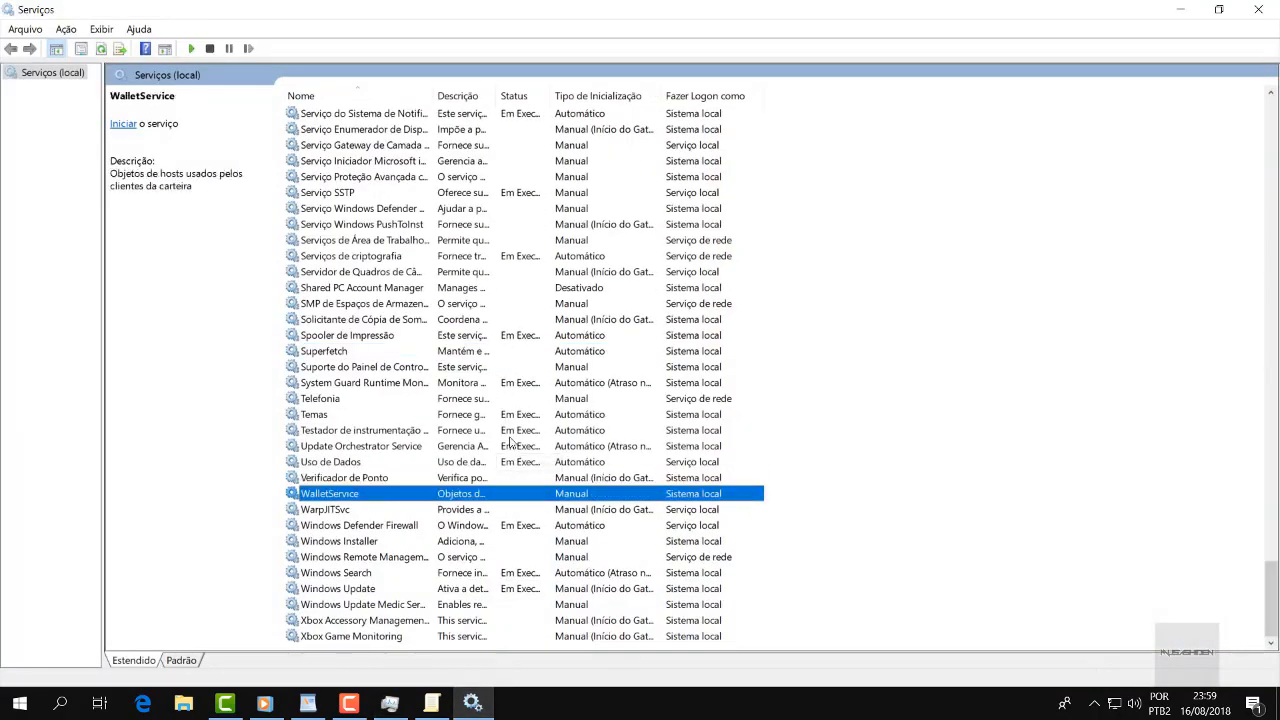
left_click(343, 590)
left_click(347, 577)
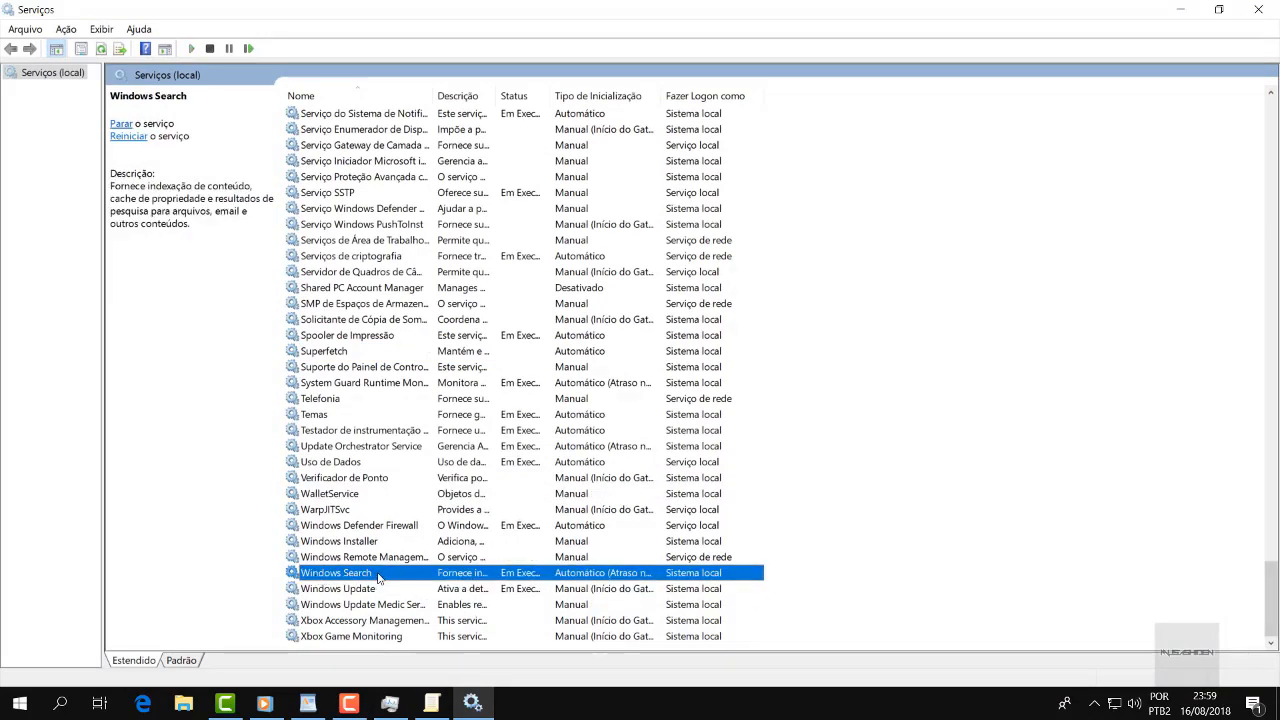
double_click(358, 577)
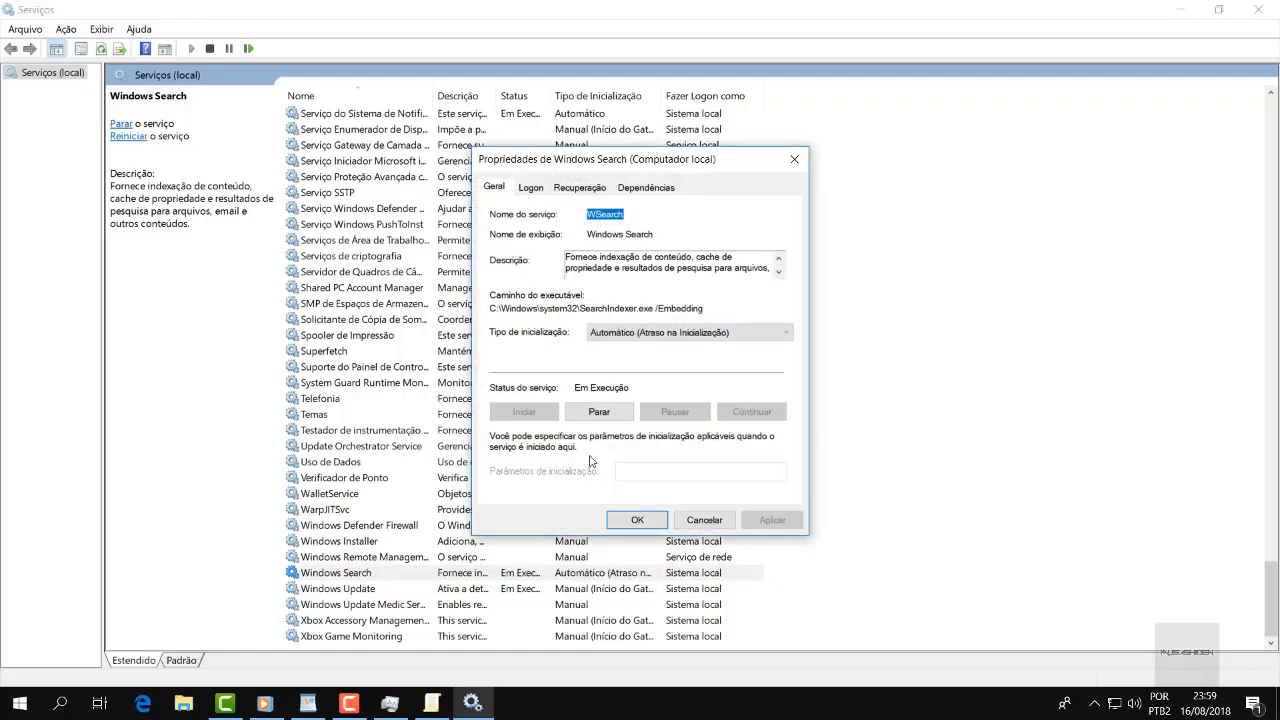
Try to stop the Windows Search service from its properties, and return to Task Manager.
left_click(600, 413)
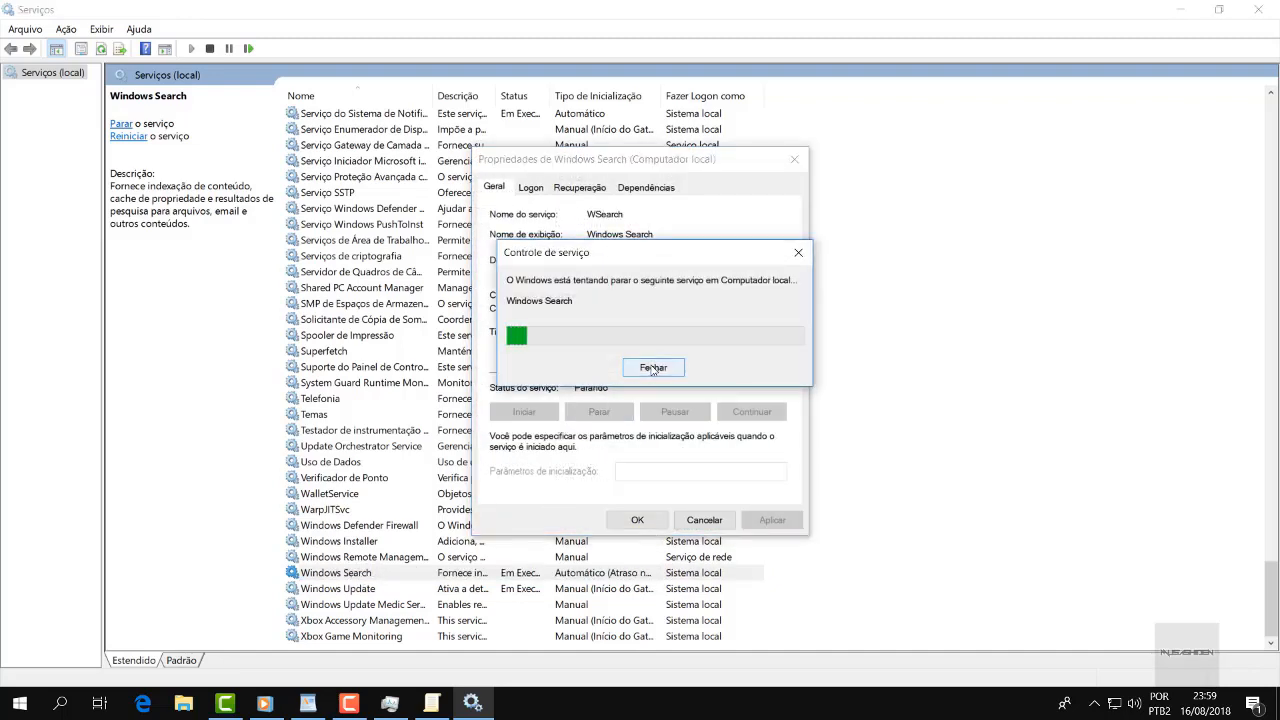
left_click(653, 368)
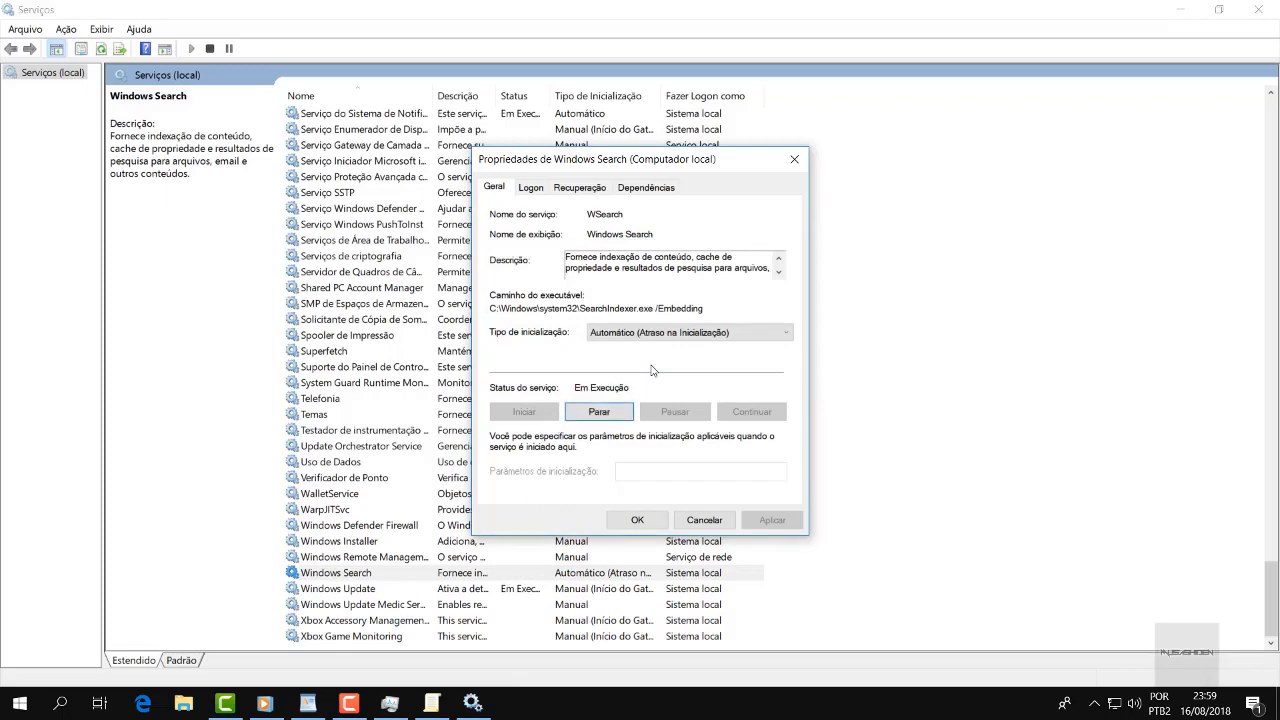
left_click(392, 705)
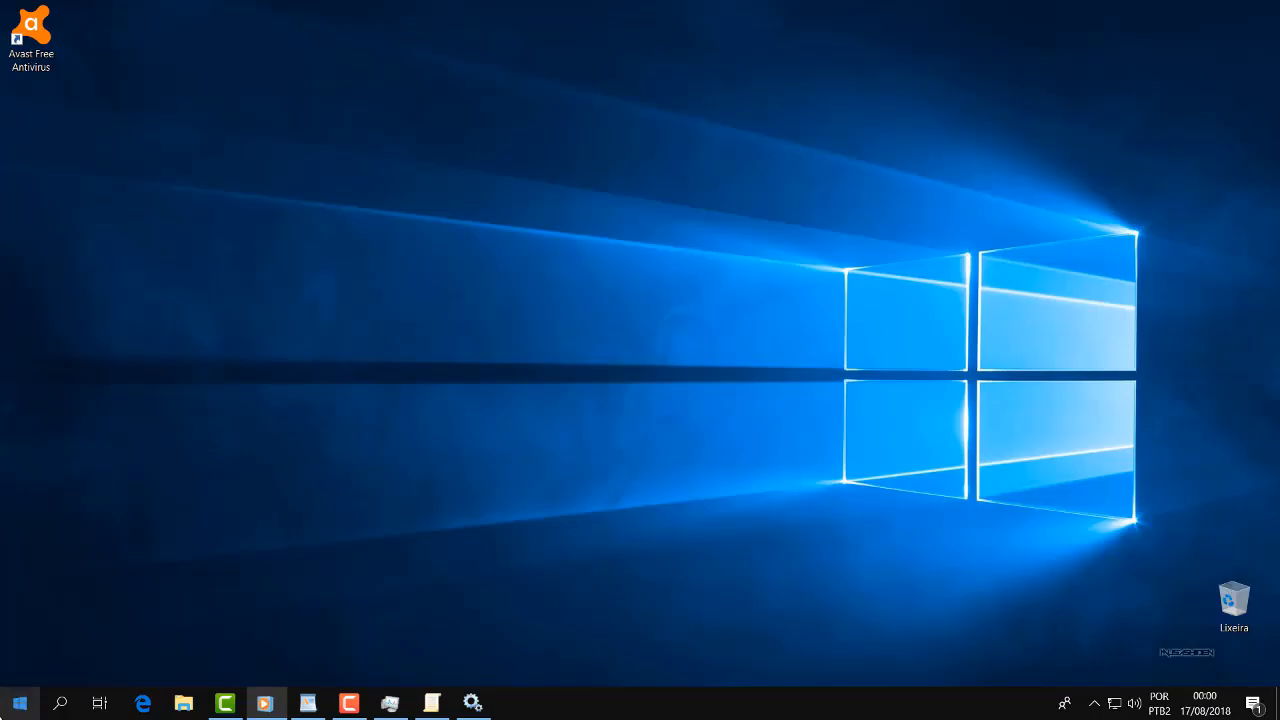
Stop the Windows Search service by running net stop WSearch in an administrator Command Prompt, and close the prompt.
right_click(20, 704)
left_click(93, 493)
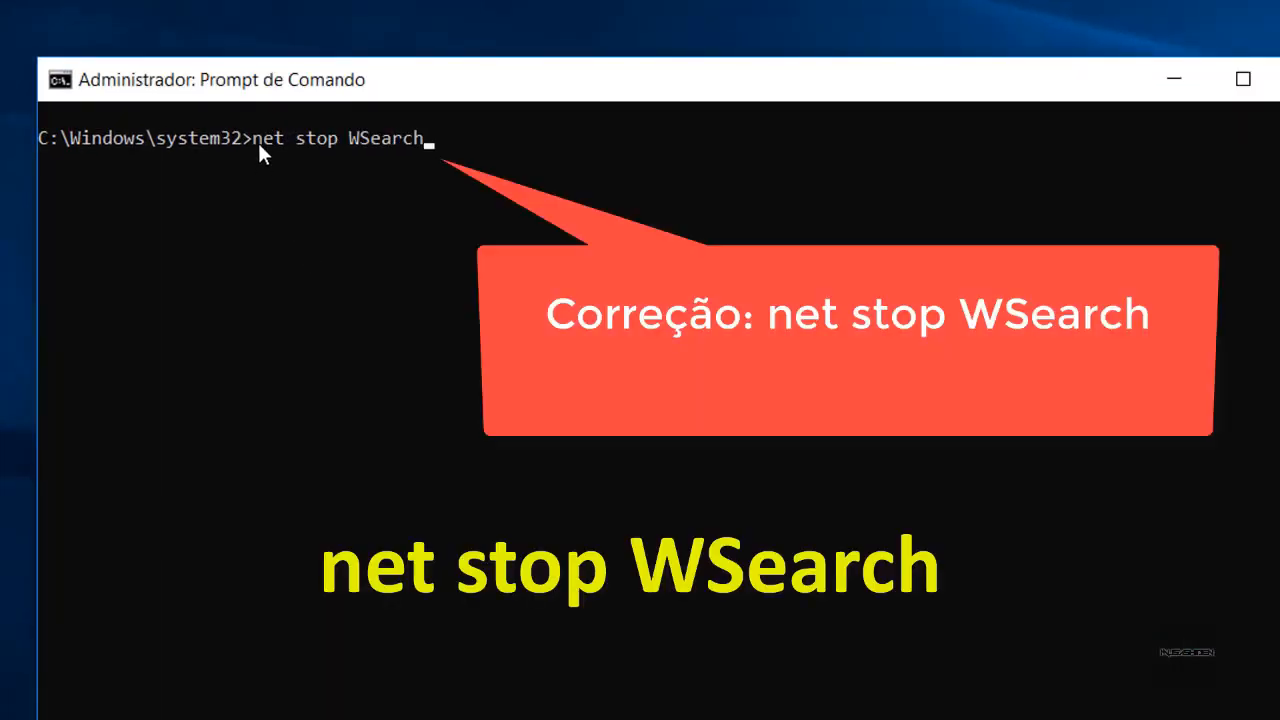
left_click_drag(246, 140, 425, 146)
left_click(470, 140)
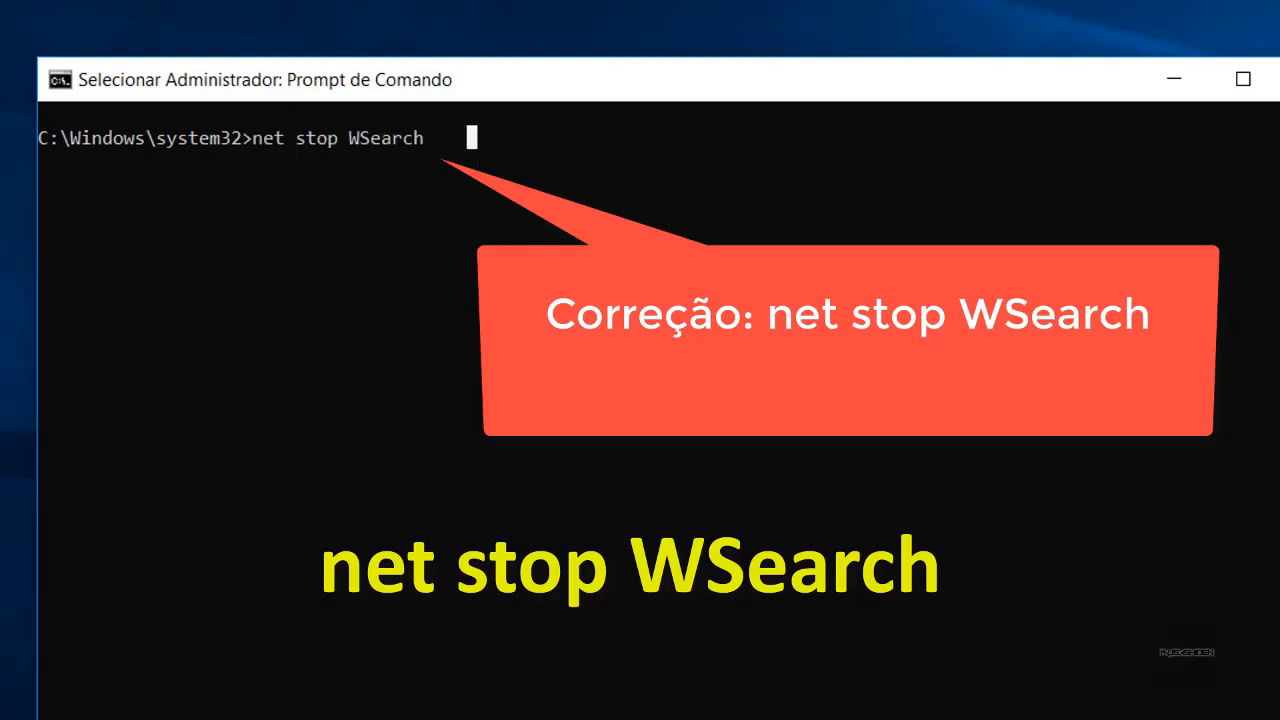
key("Escape")
key("Return")
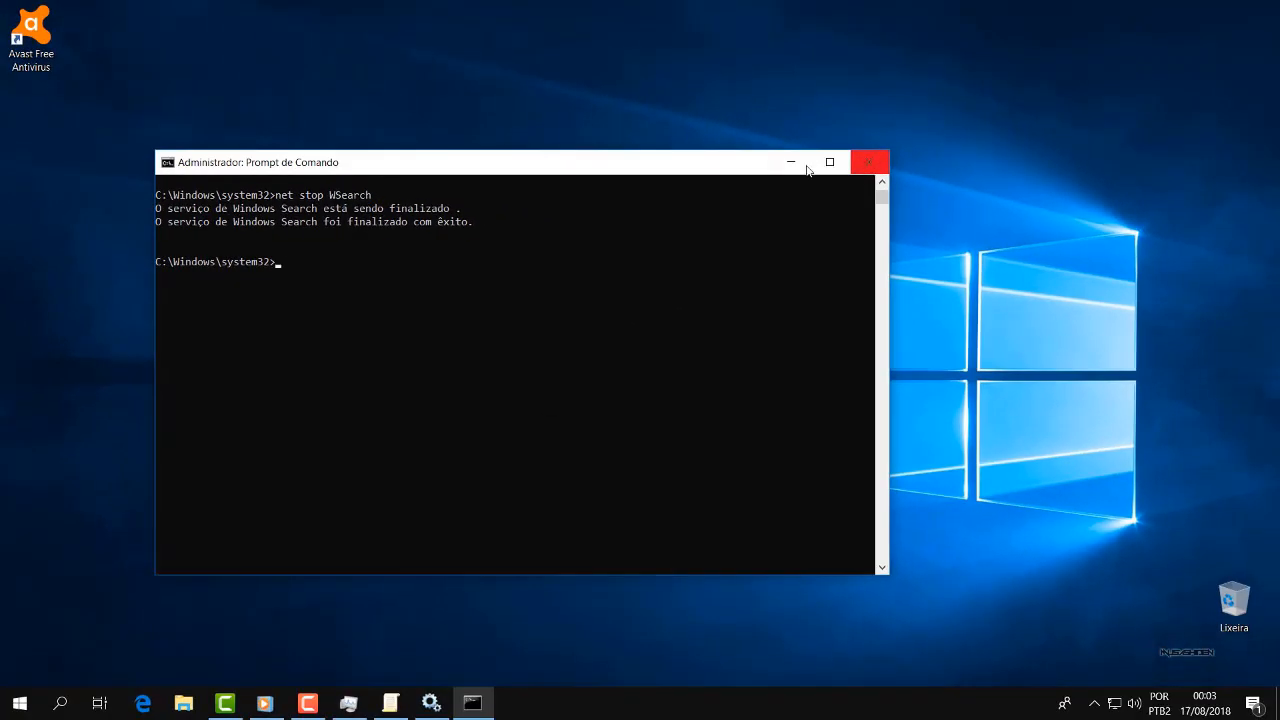
left_click(868, 162)
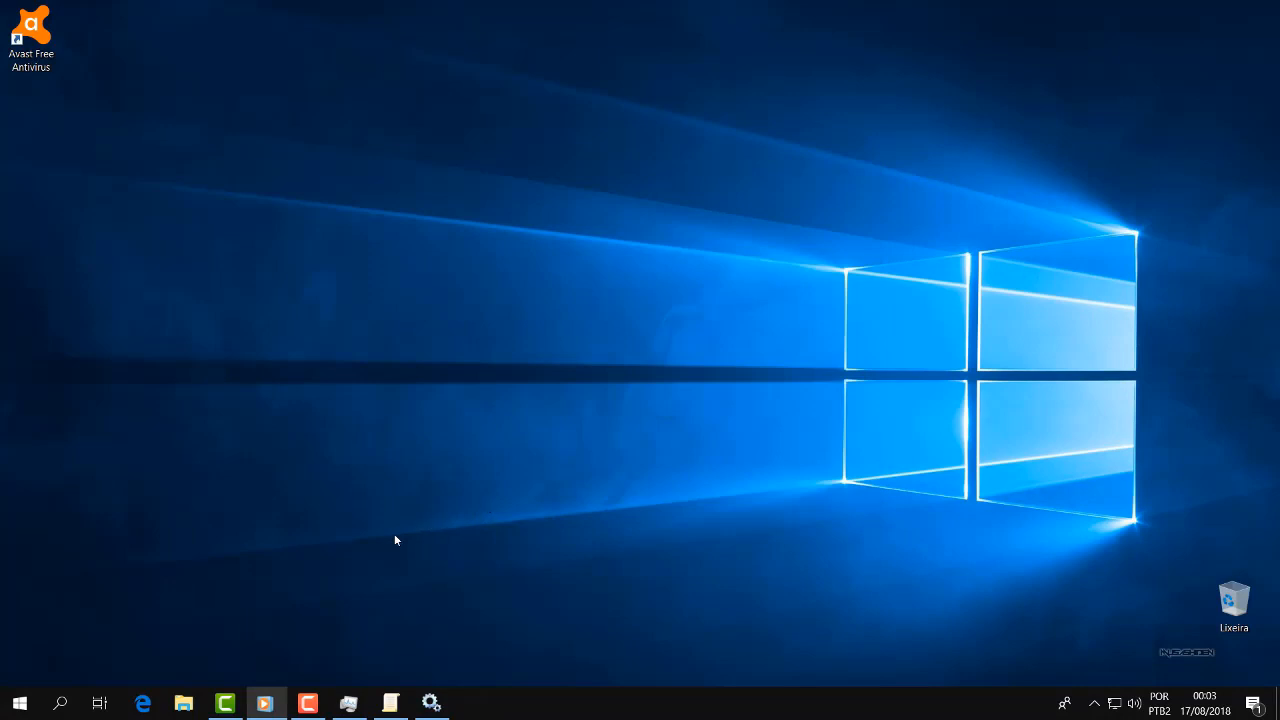
Check the processes' disk usage in Task Manager, and open the Serviços application with the search term serv.
left_click(362, 707)
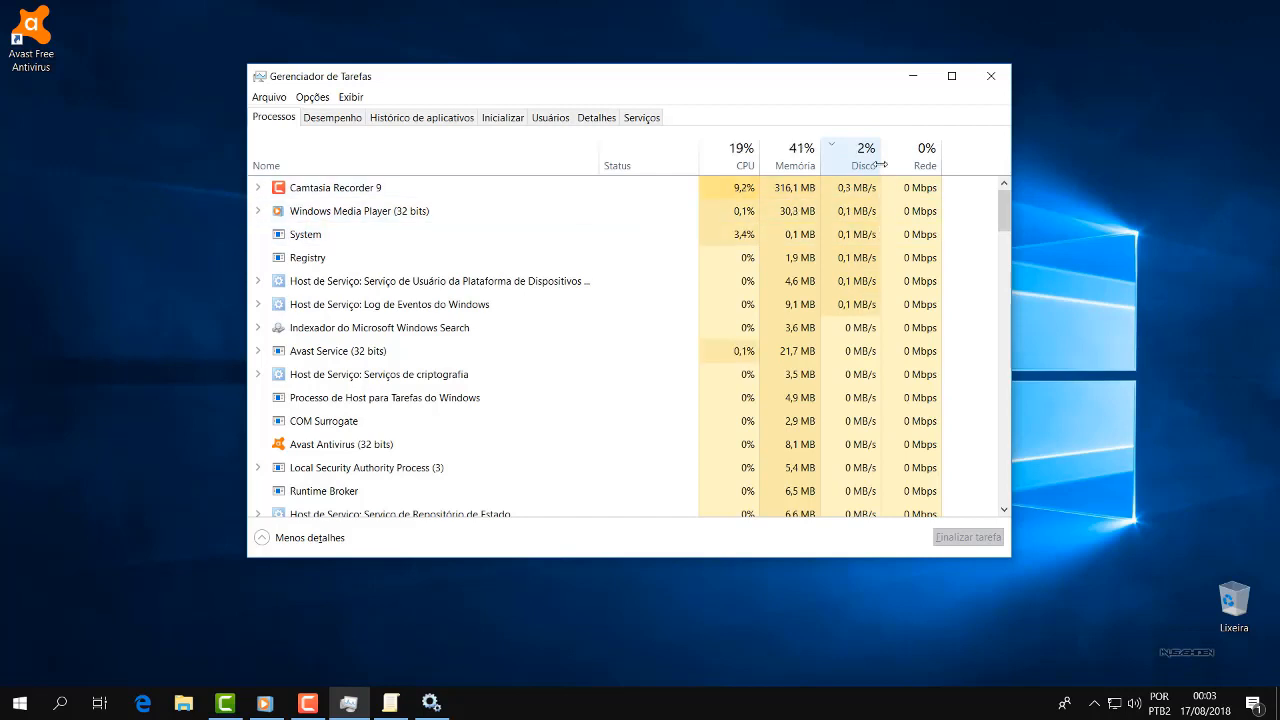
left_click(18, 706)
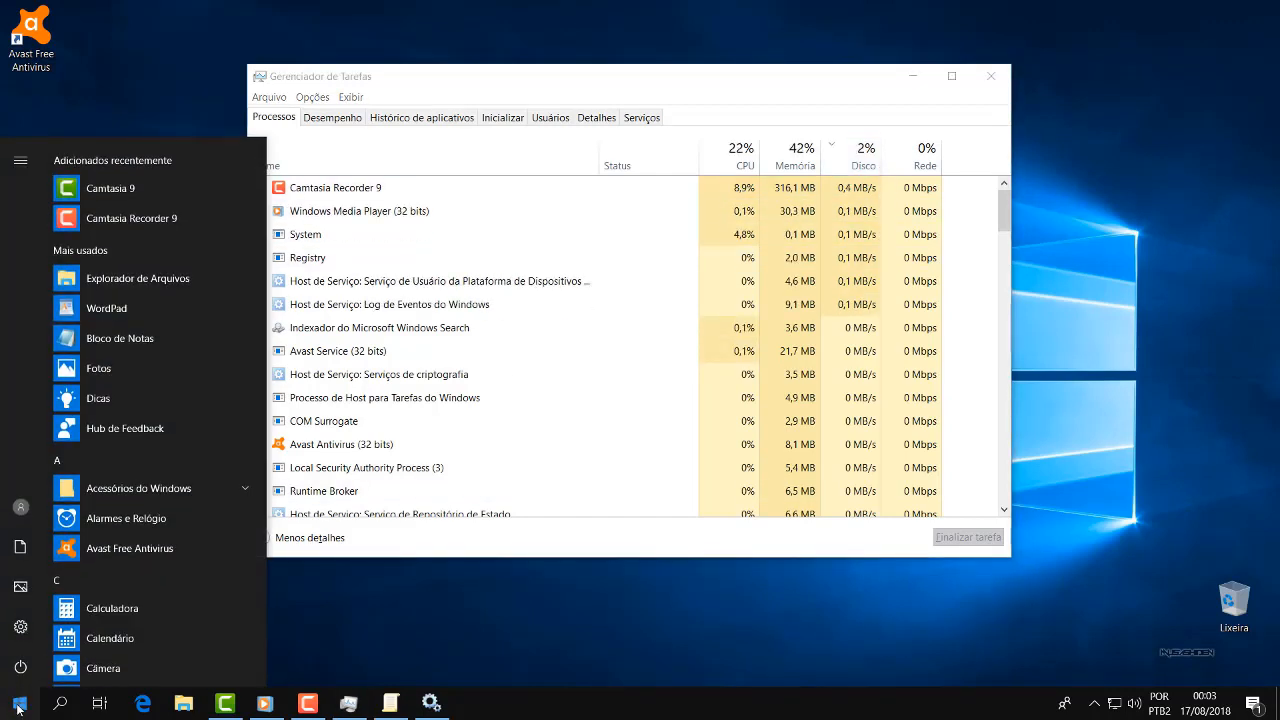
type("serv")
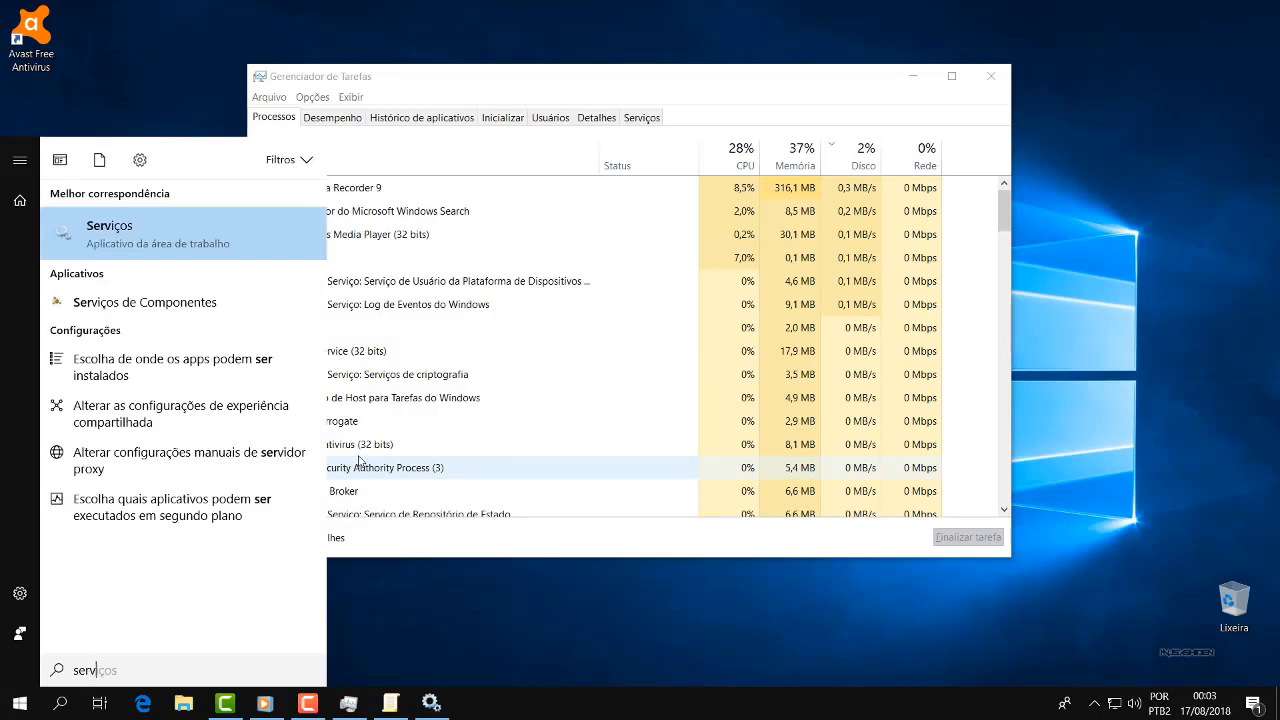
key("Return")
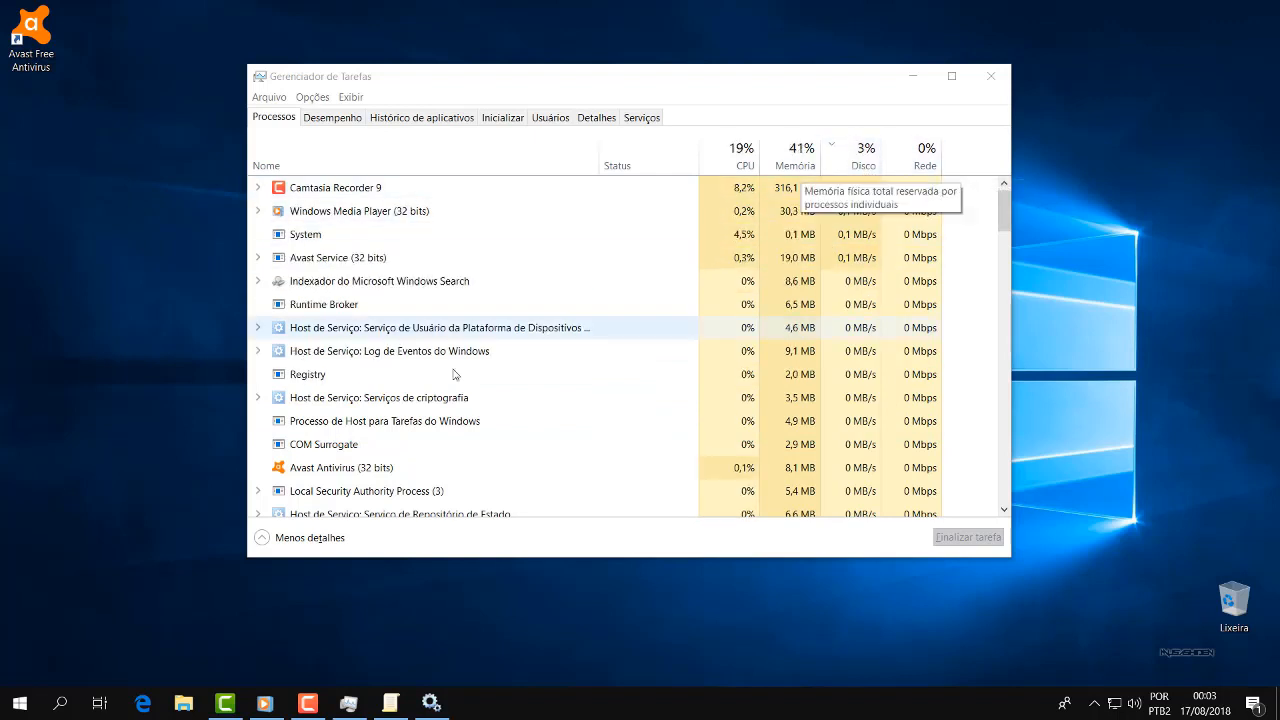
Find Opções de Indexação with the search term index, and open its advanced options.
left_click(19, 703)
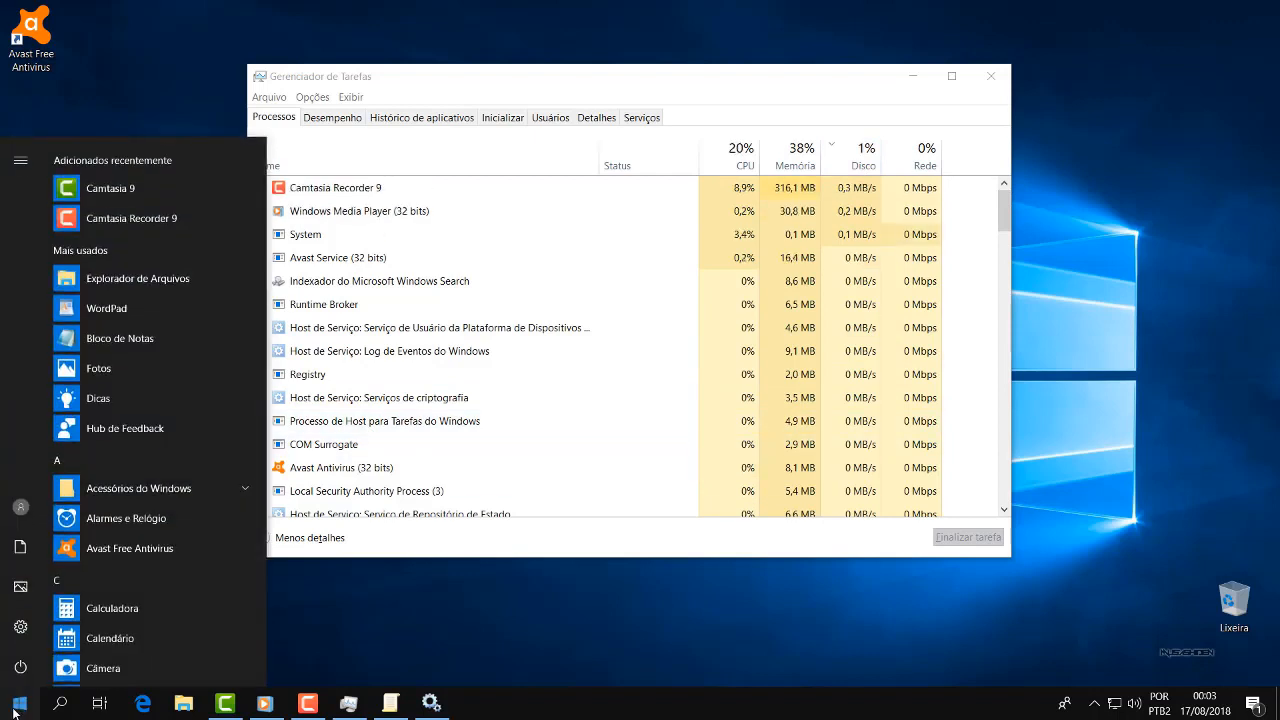
type("index")
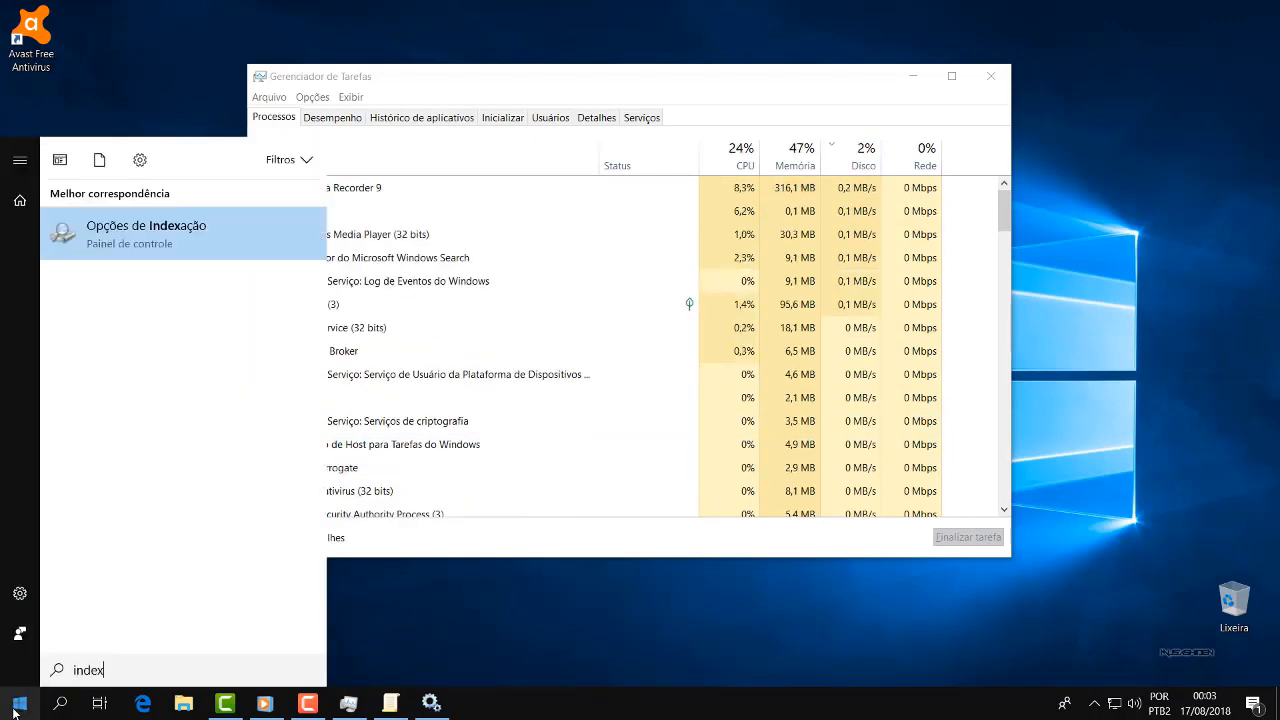
left_click(168, 248)
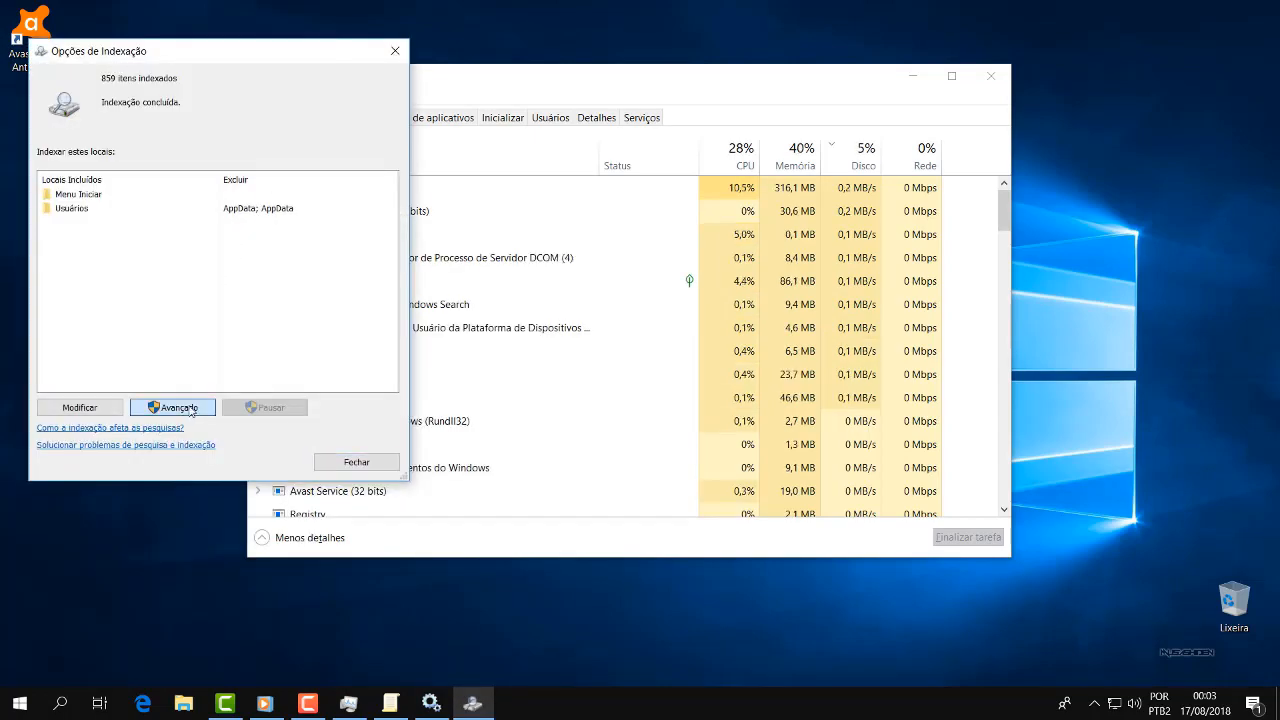
left_click(176, 408)
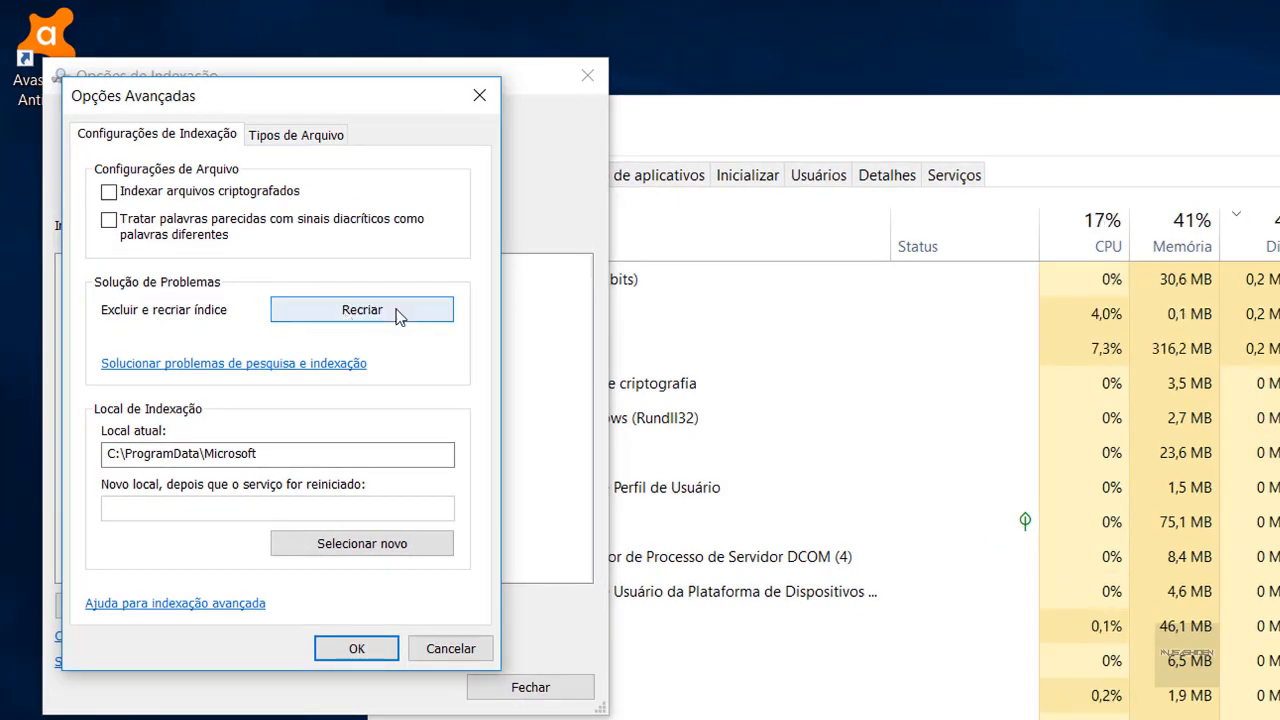
Request a rebuild of the search index, and choose the BACKUP (F:) drive as the new index location.
left_click(352, 312)
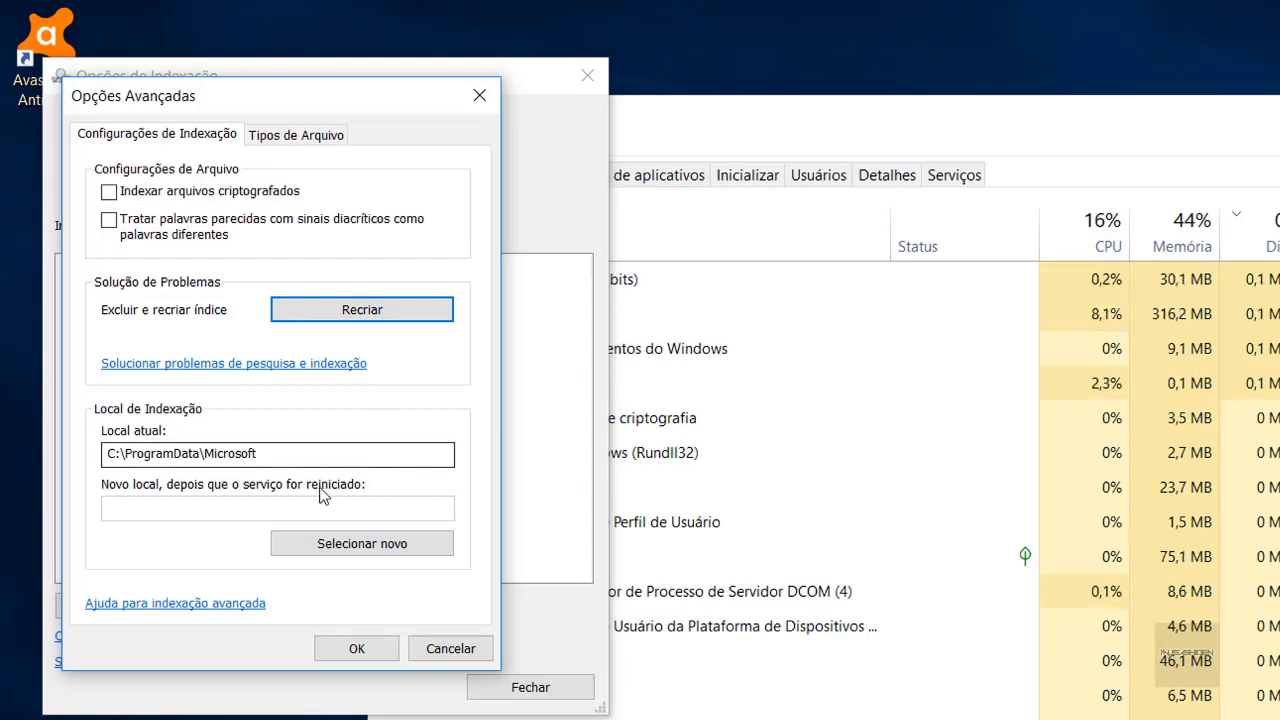
left_click(320, 550)
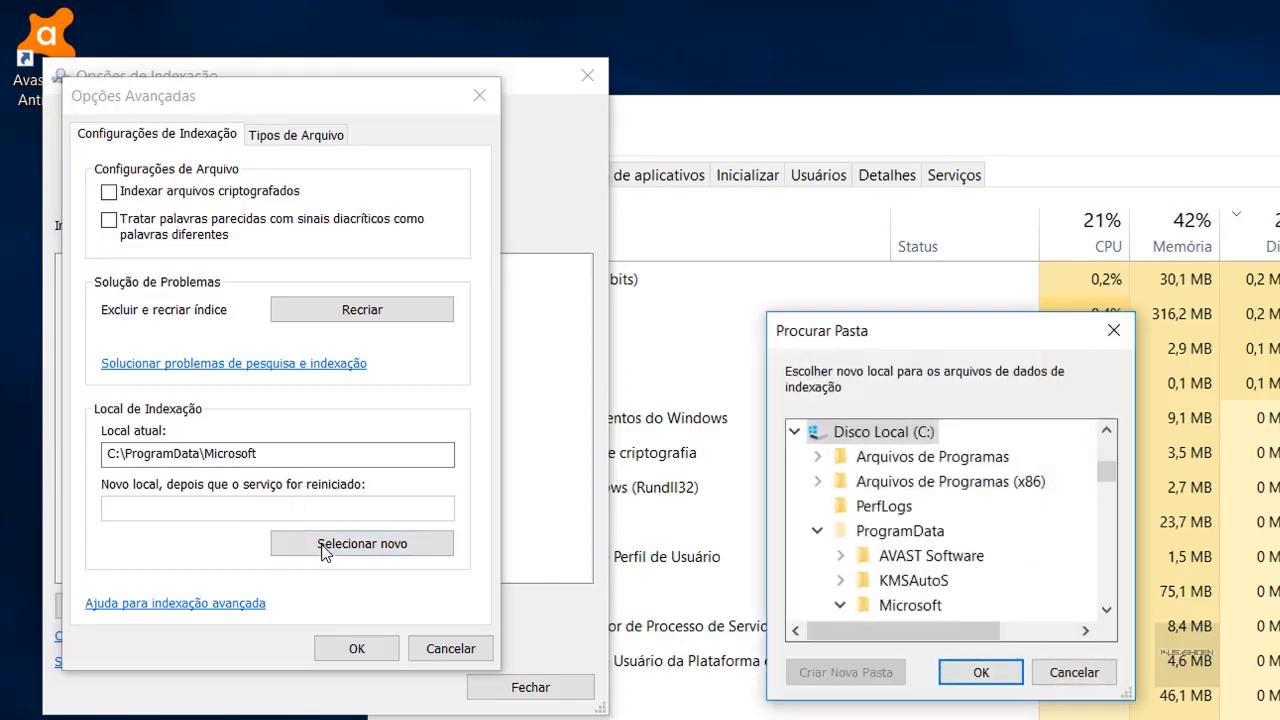
scroll(930, 548, "down", 10)
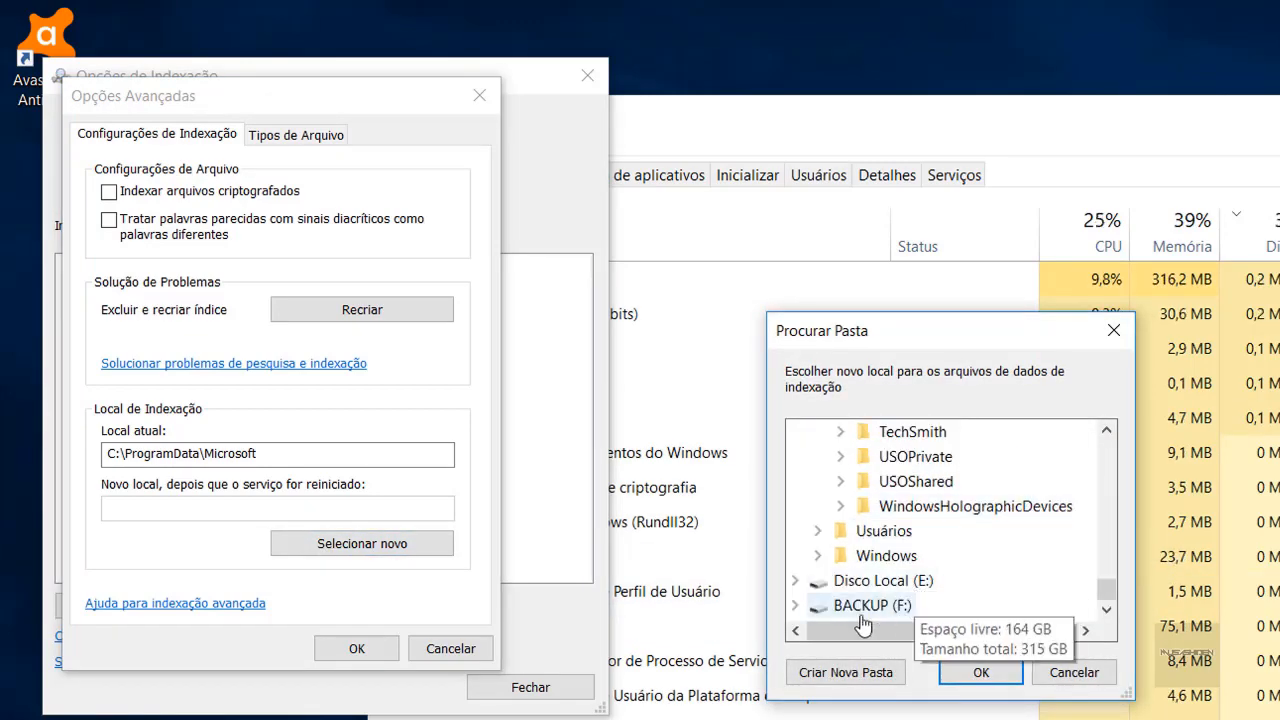
left_click(930, 605)
left_click(980, 672)
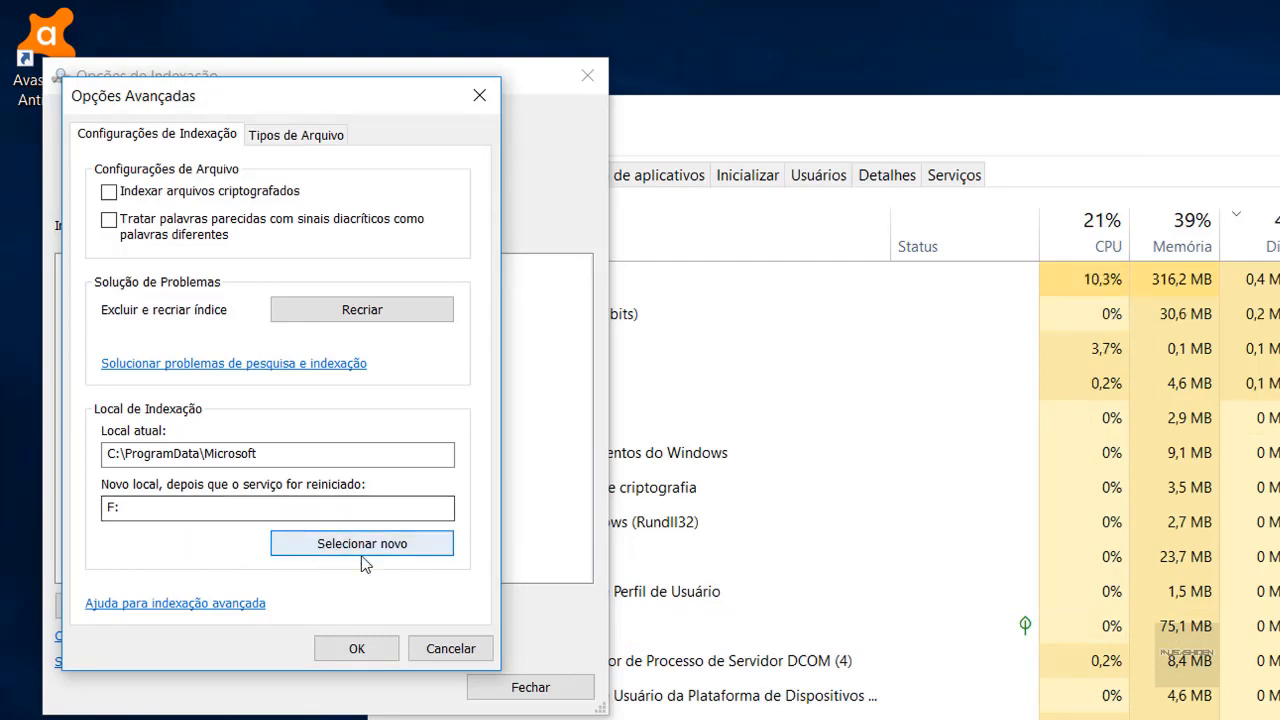
left_click(230, 509)
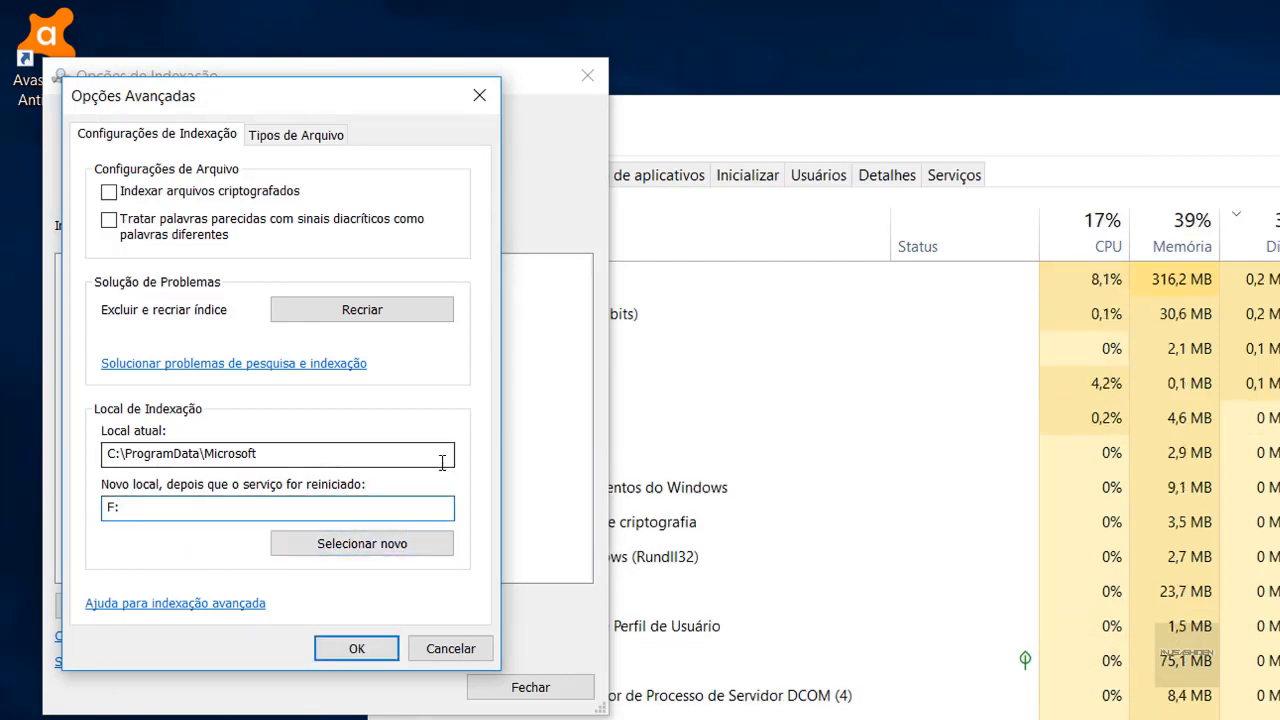
Cancel the pending changes in the advanced indexing options, and close Opções de Indexação.
left_click(445, 646)
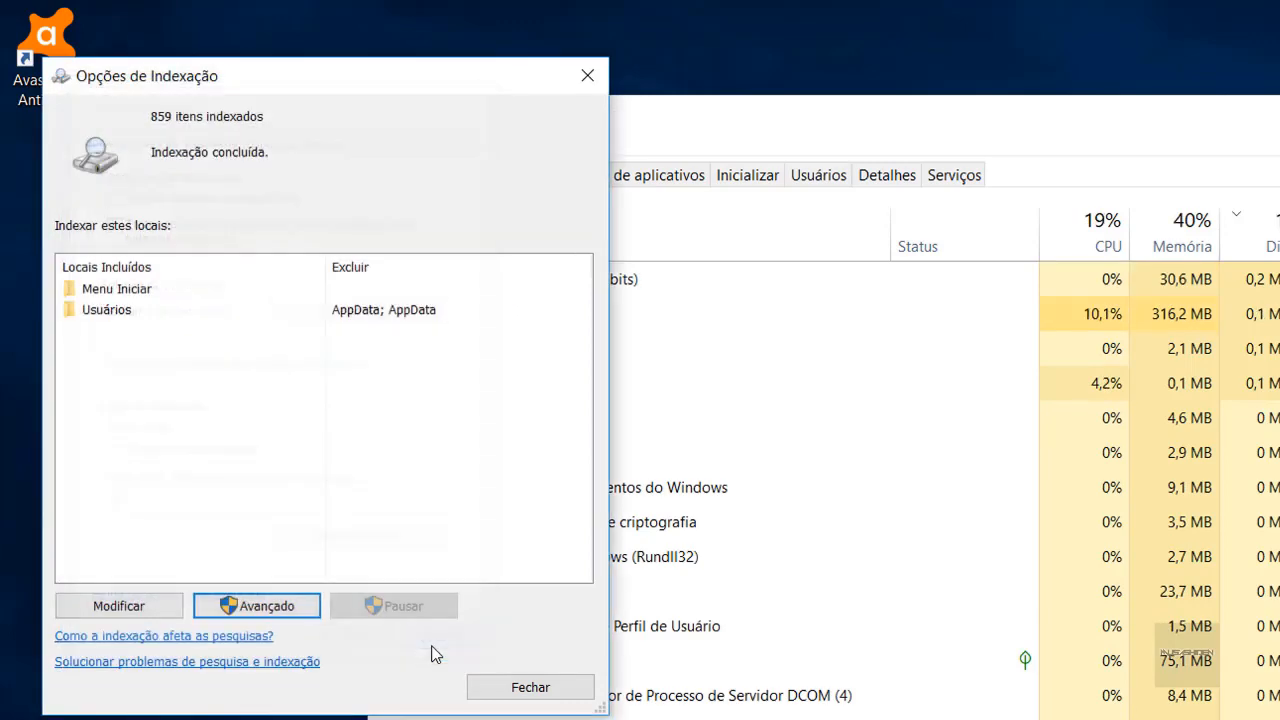
left_click(530, 690)
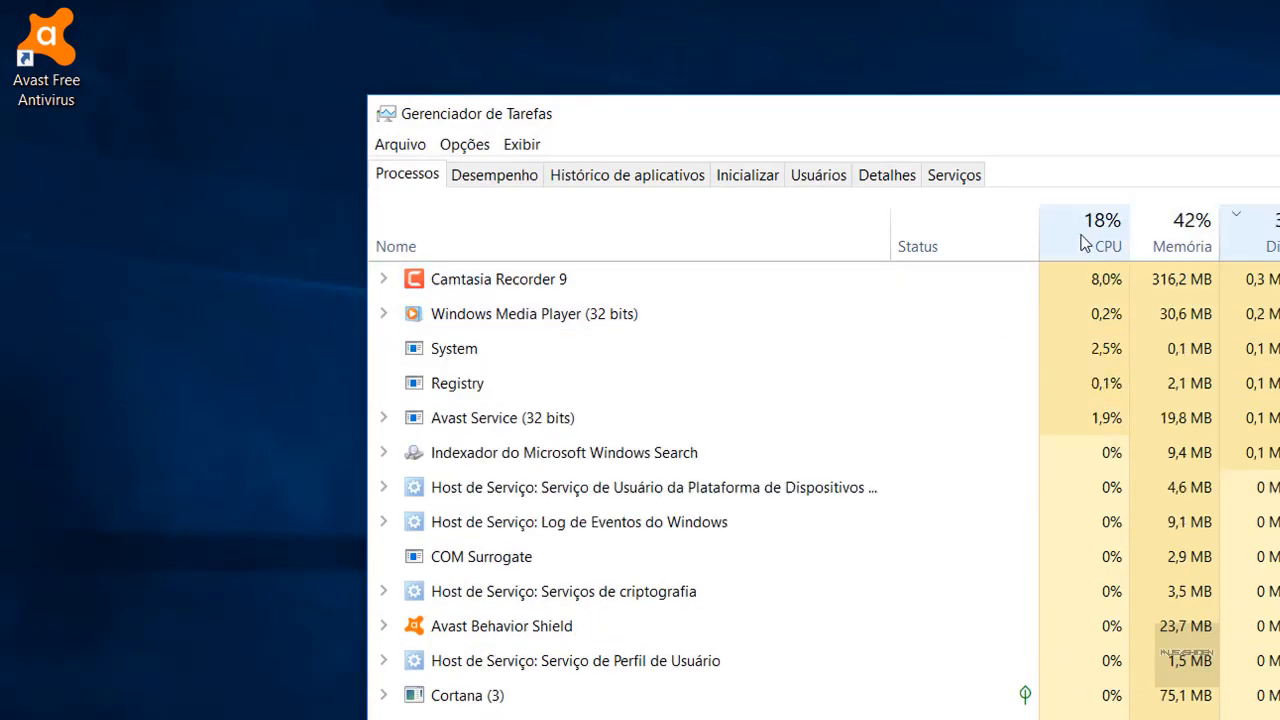
scroll(961, 352, "down", 5)
scroll(961, 352, "up", 3)
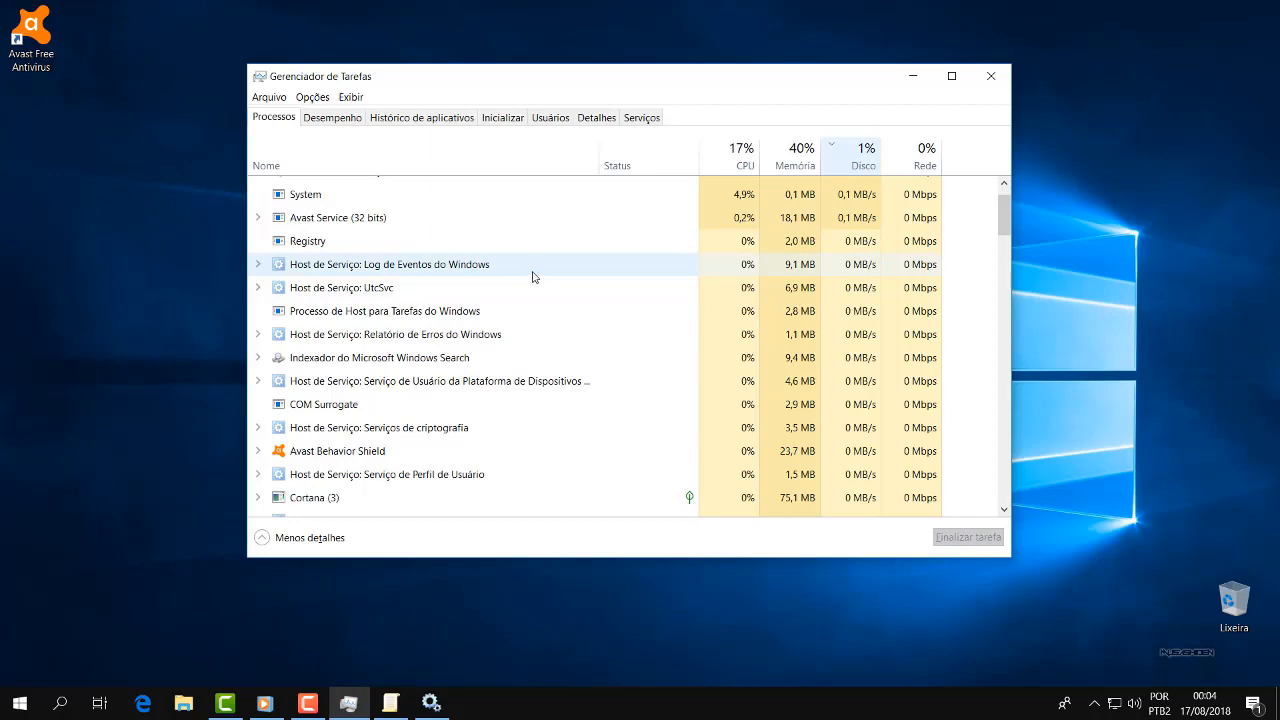
left_click(391, 706)
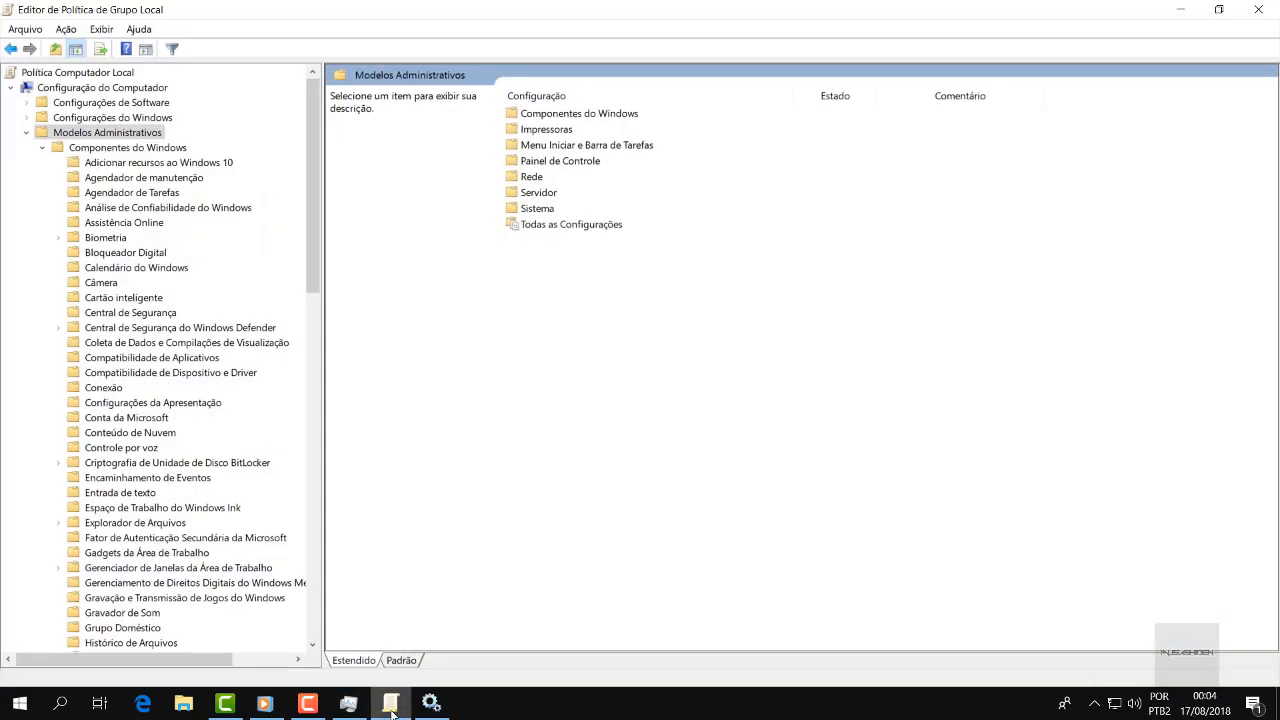
left_click(391, 706)
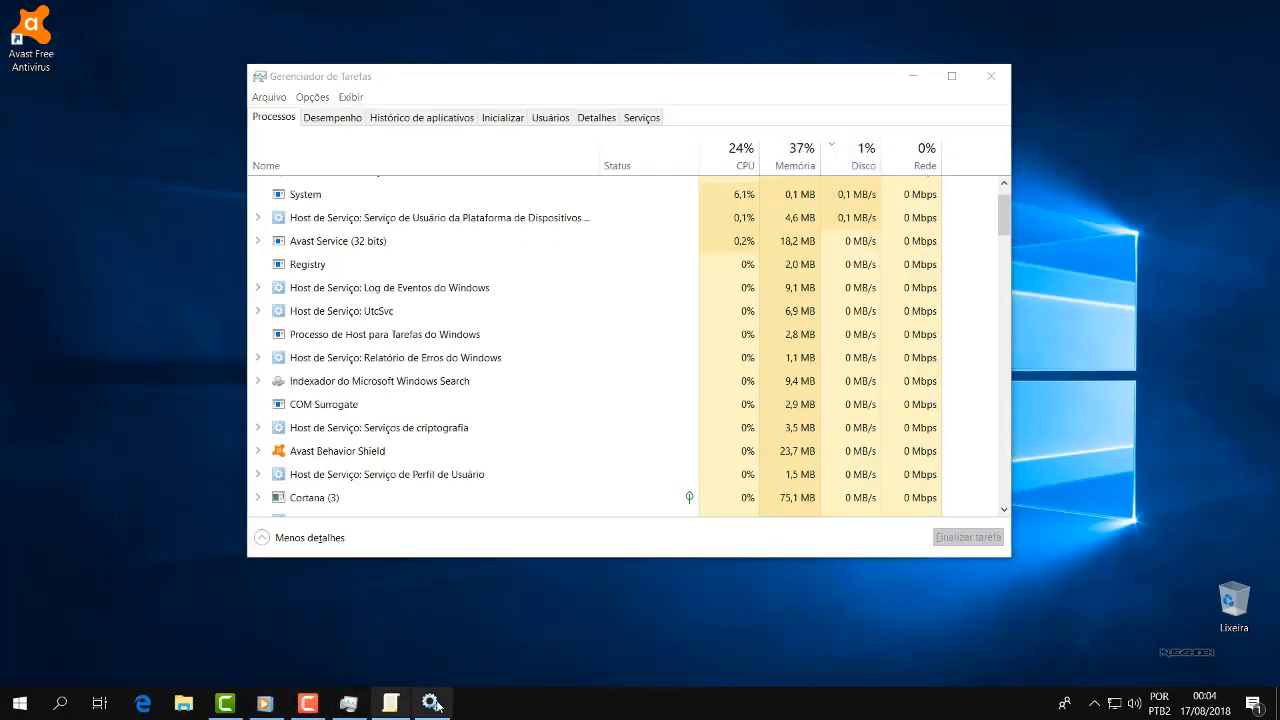
Open Registry Editor with regedit, and go to HKEY_LOCAL_MACHINE\SOFTWARE\Microsoft\Windows Search\FileChangeClientConfigs.
left_click(20, 703)
type("regedit")
key("Return")
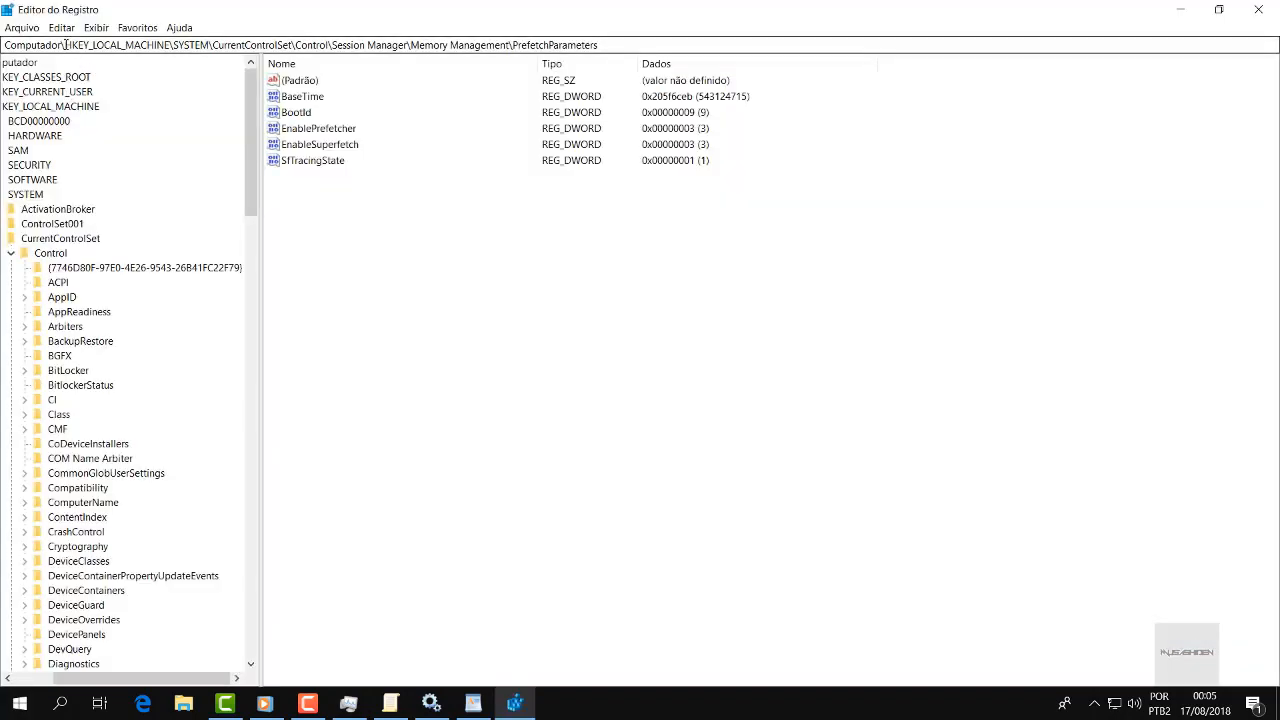
left_click_drag(65, 45, 694, 49)
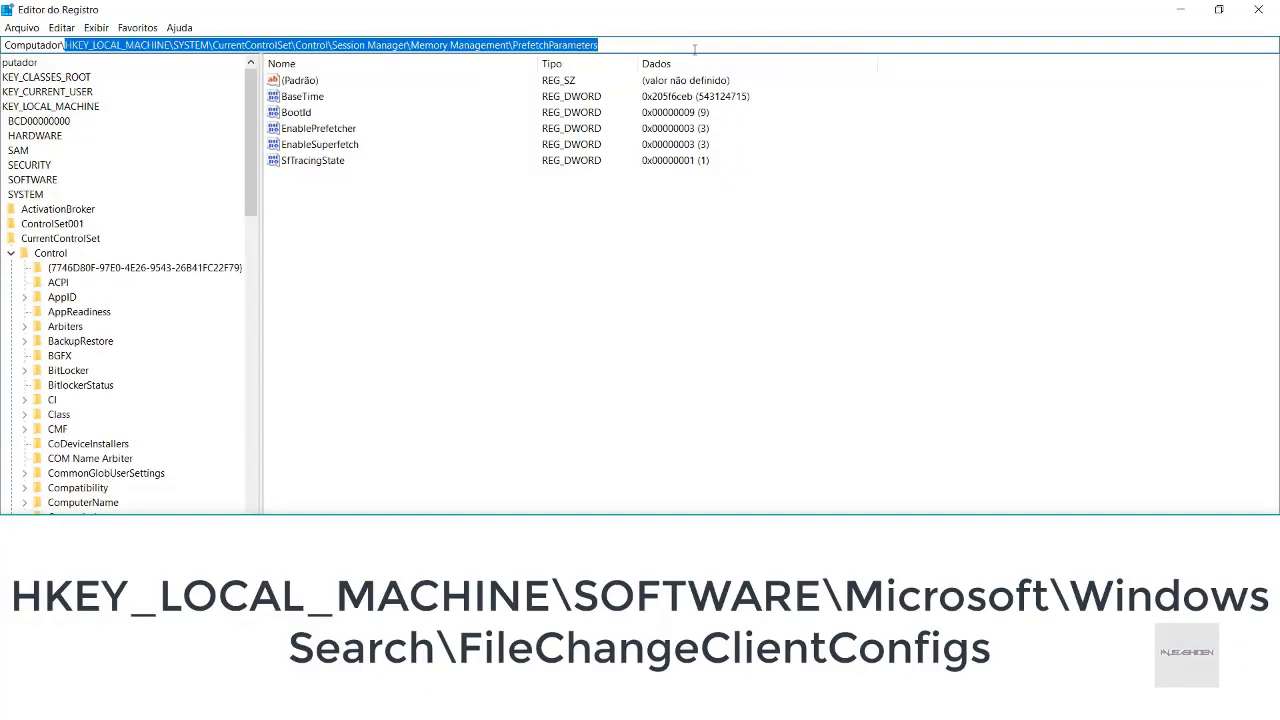
type("HKEY_LOCAL_MACHINE\\SOFTWARE\\Microsoft\\Windows Search\\FileChangeClientConfigs")
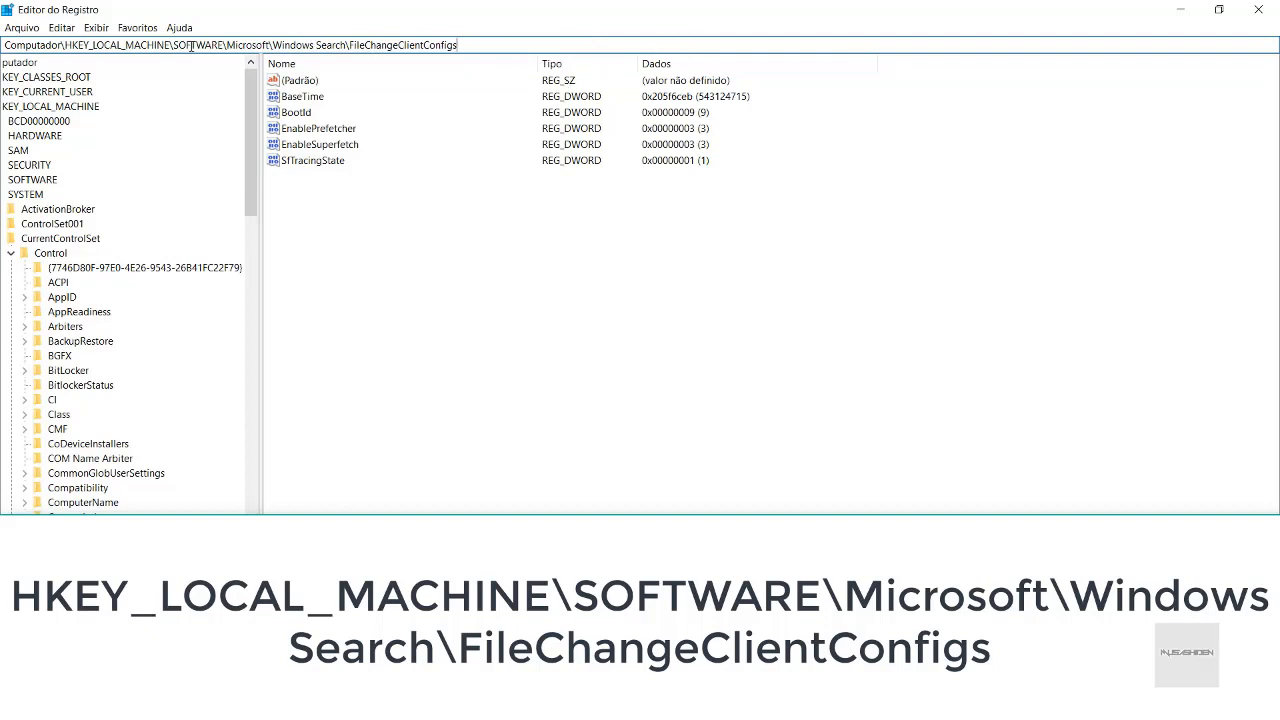
left_click_drag(65, 45, 478, 44)
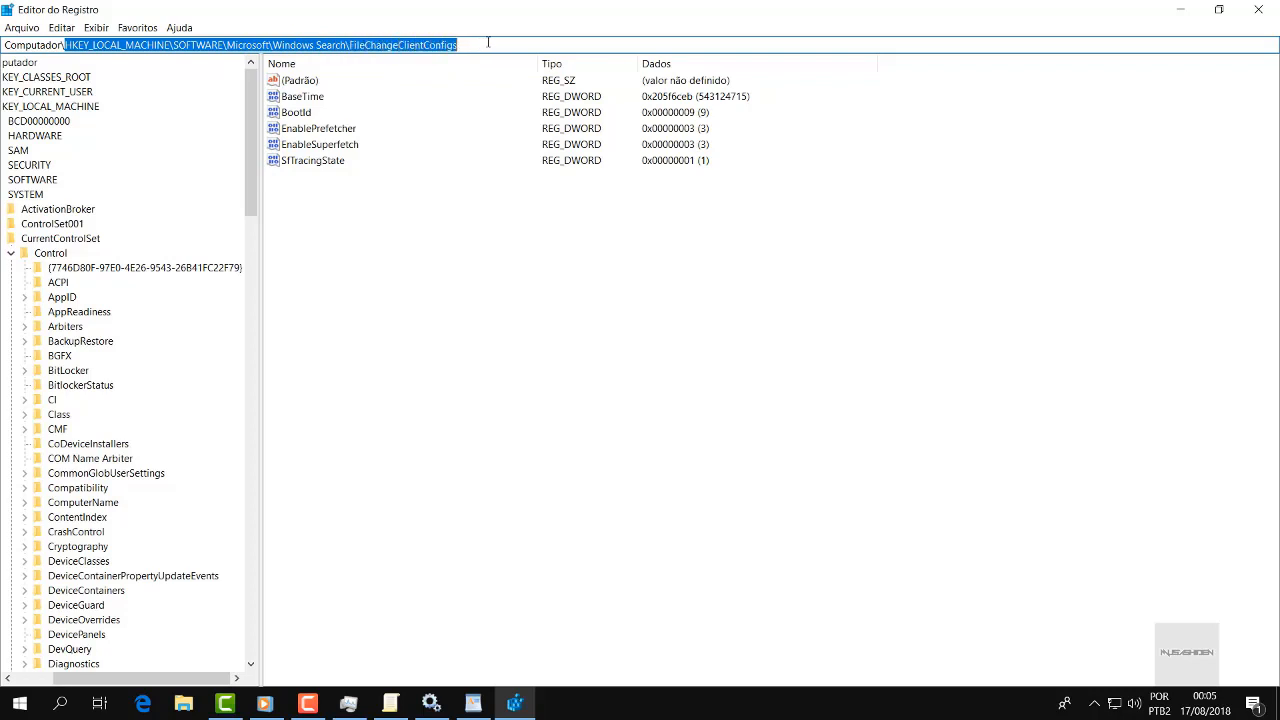
left_click(489, 43)
key("Return")
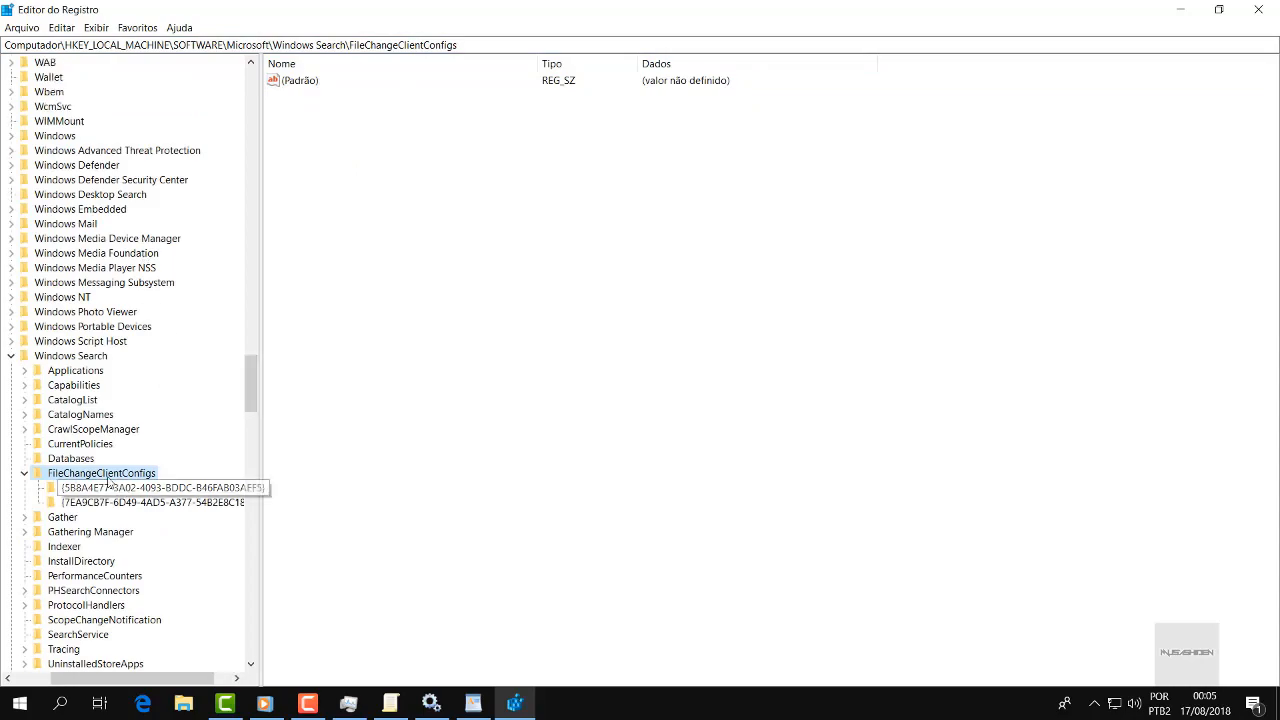
Rename the FileChangeClientConfigs registry key to FileChangeClientConfigs.old.
right_click(84, 476)
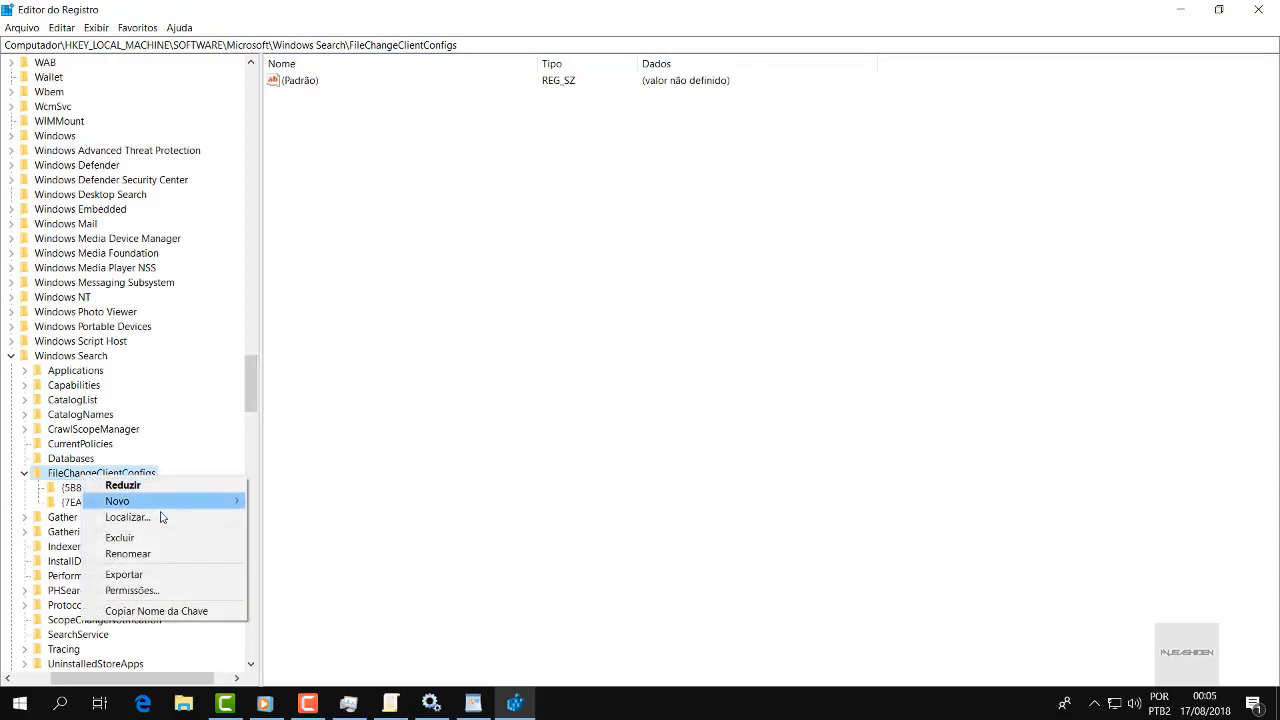
left_click(150, 553)
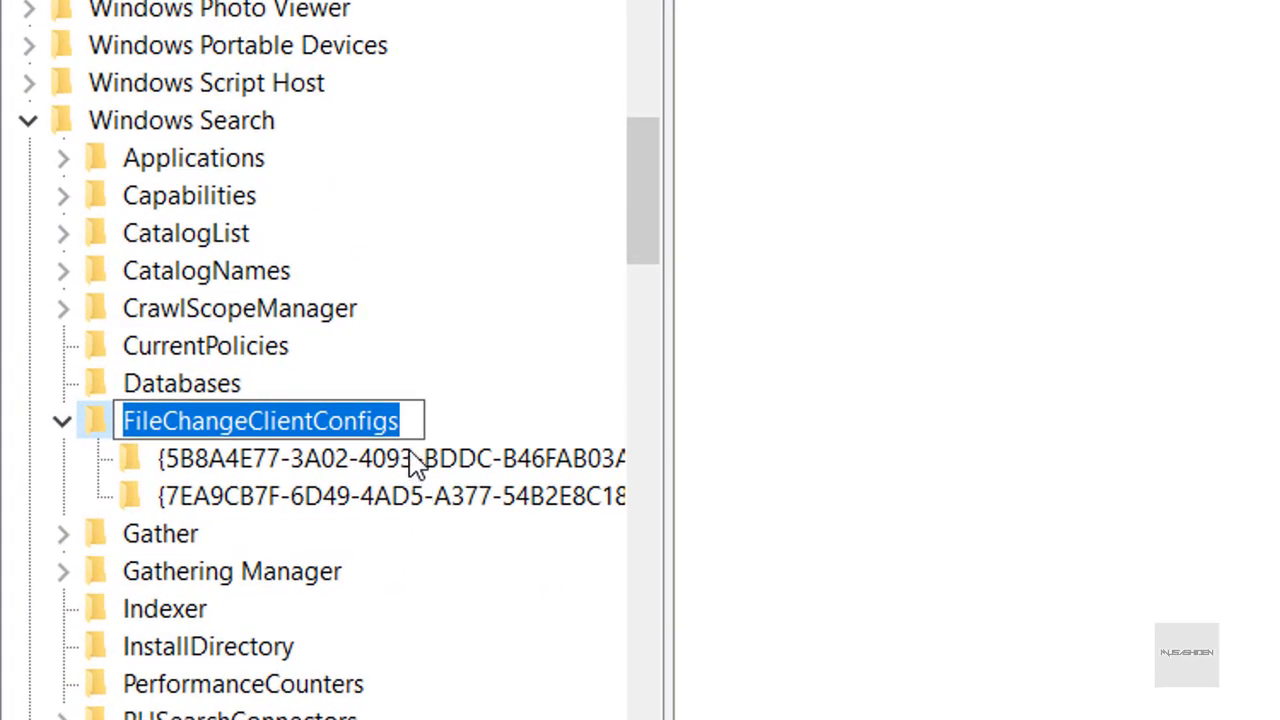
left_click(326, 440)
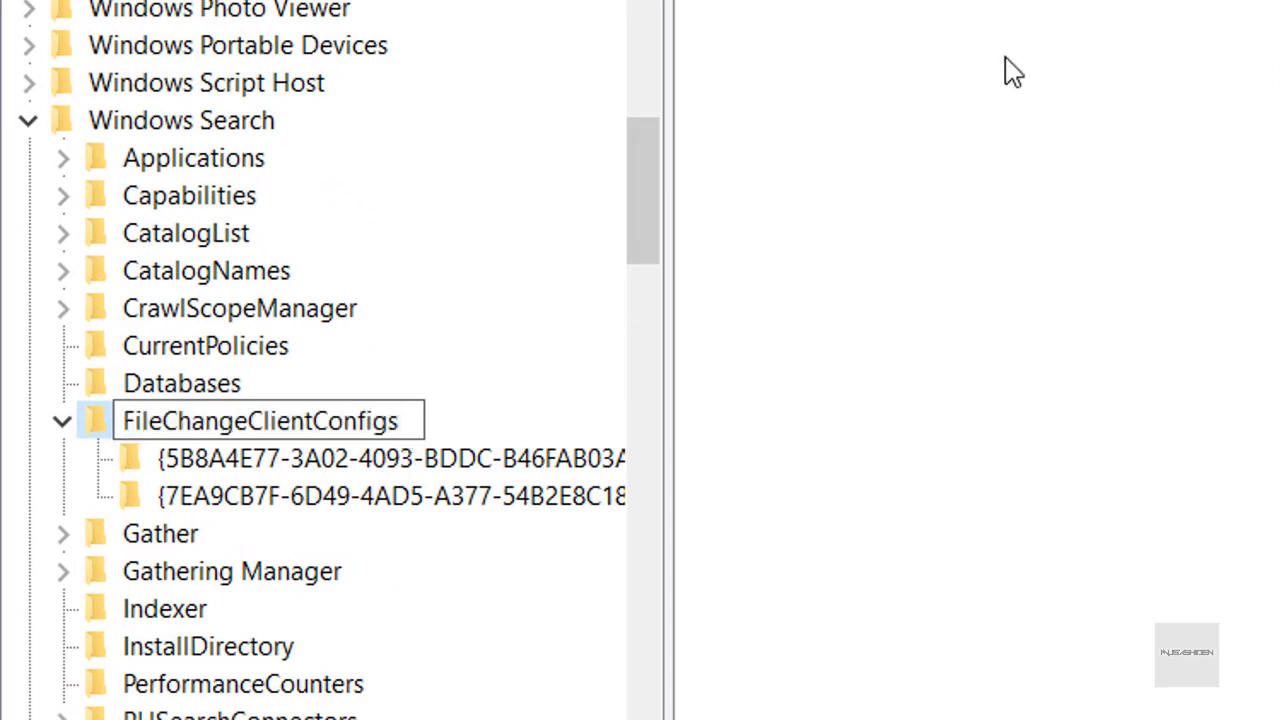
type(".od")
key("BackSpace")
type("ld")
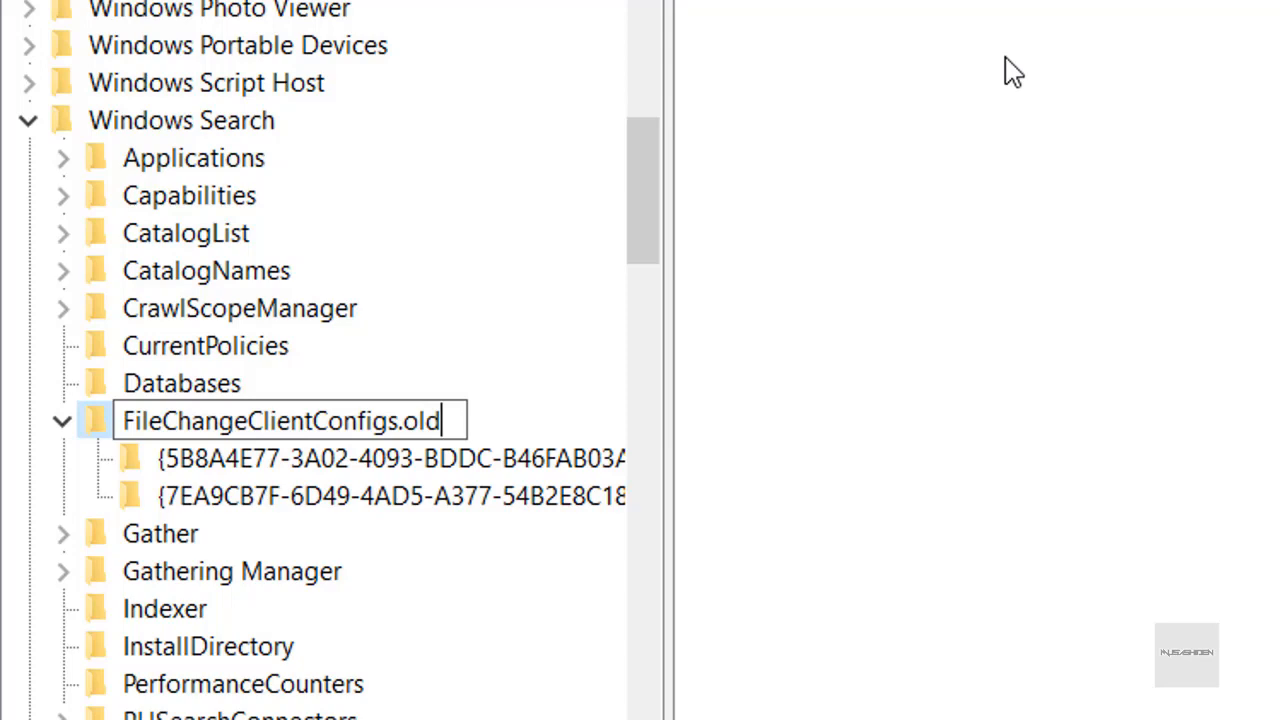
key("Return")
left_click(20, 703)
left_click(19, 665)
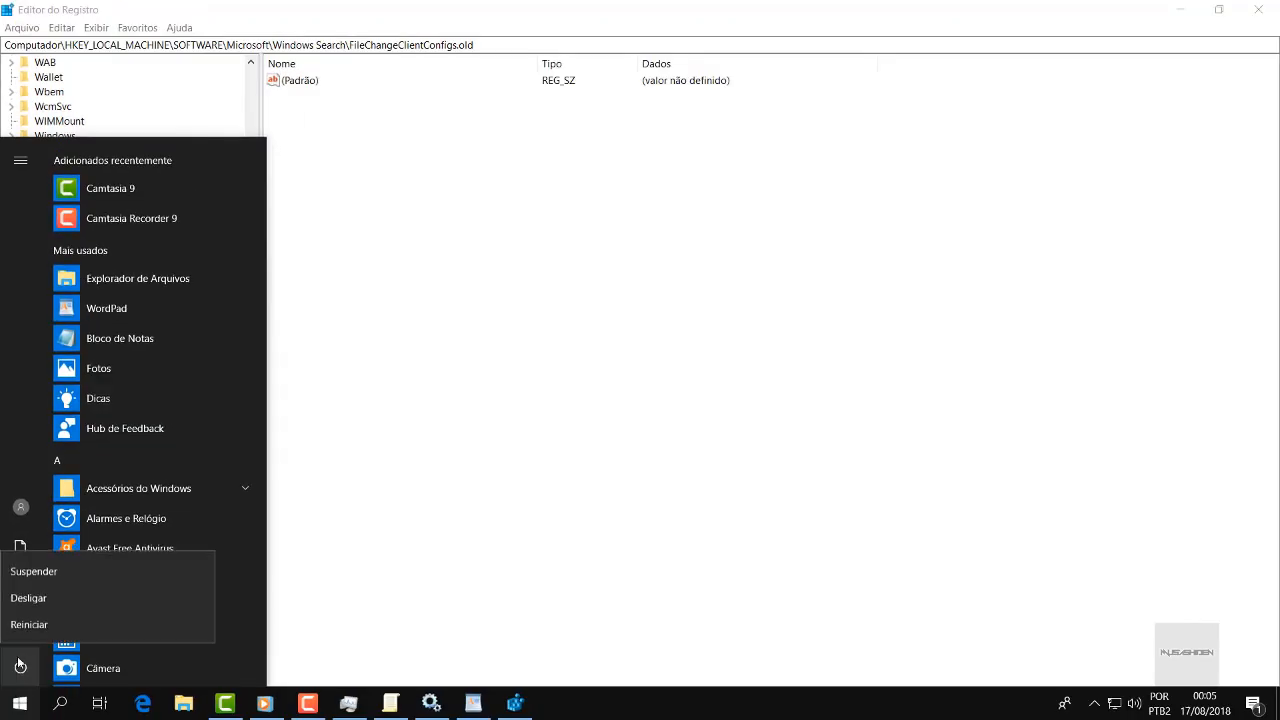
left_click(624, 264)
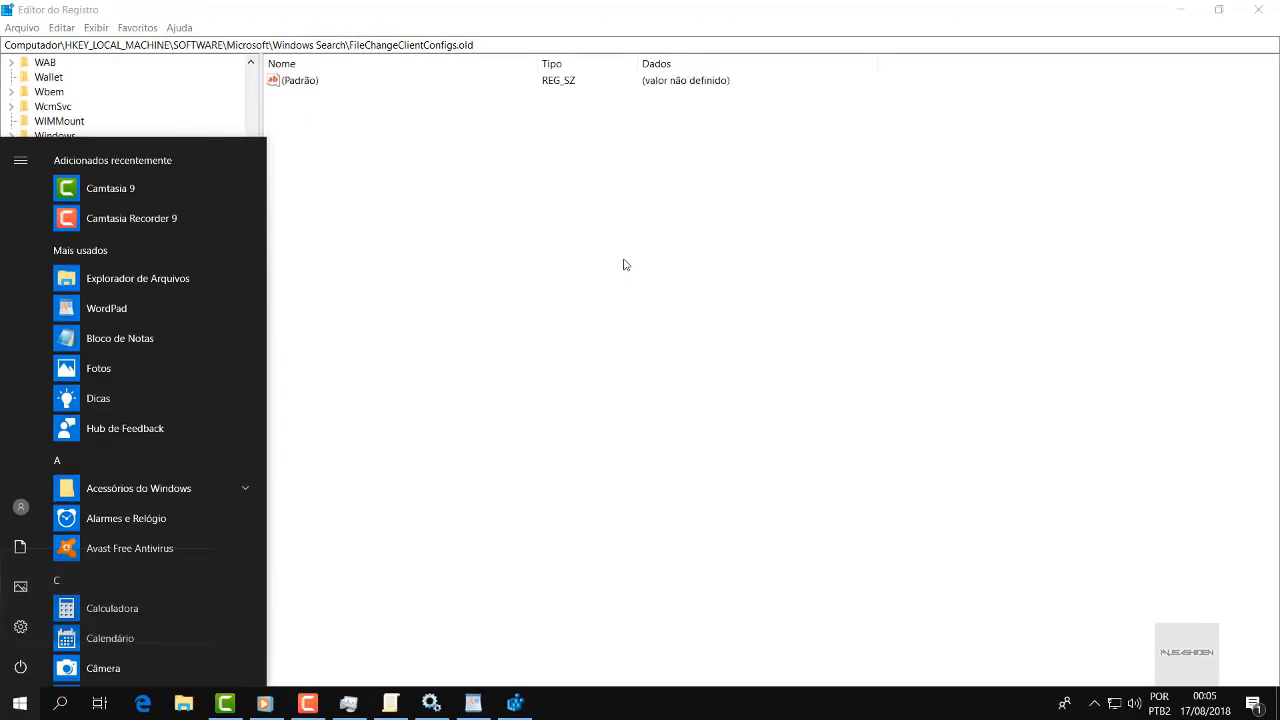
left_click(560, 296)
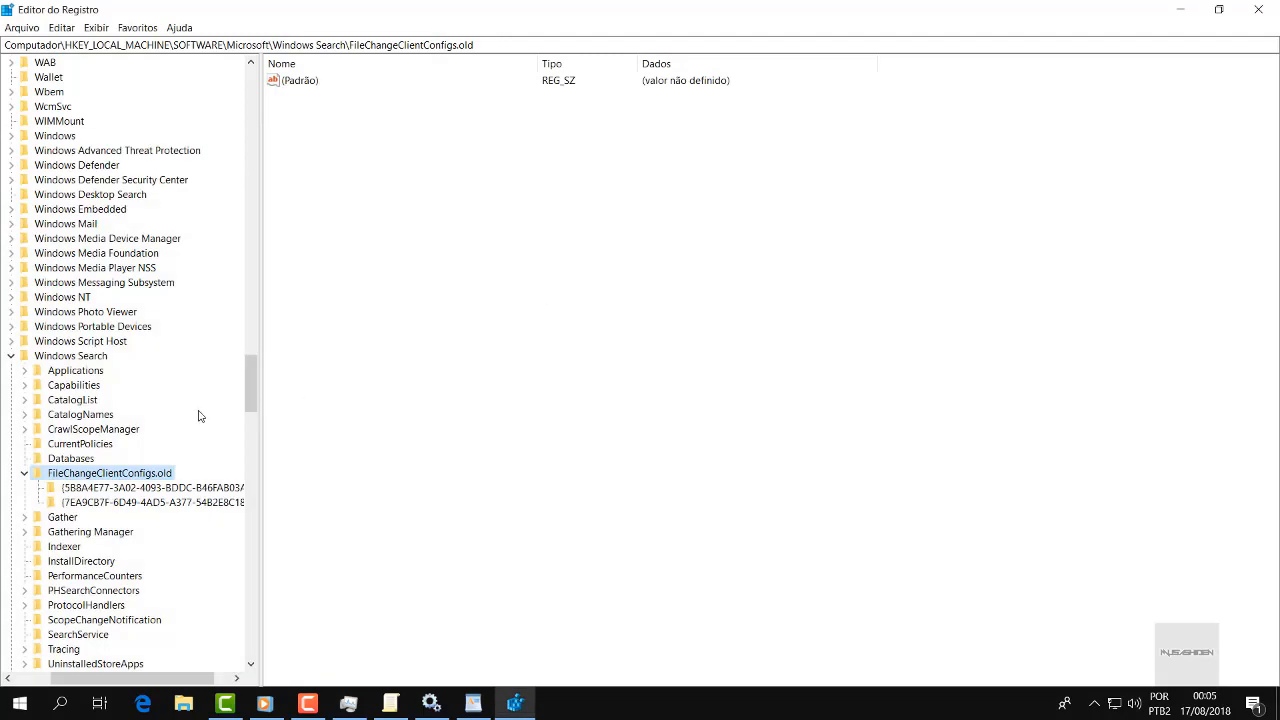
Inspect the values of the two subkeys under FileChangeClientConfigs.old.
left_click(160, 503)
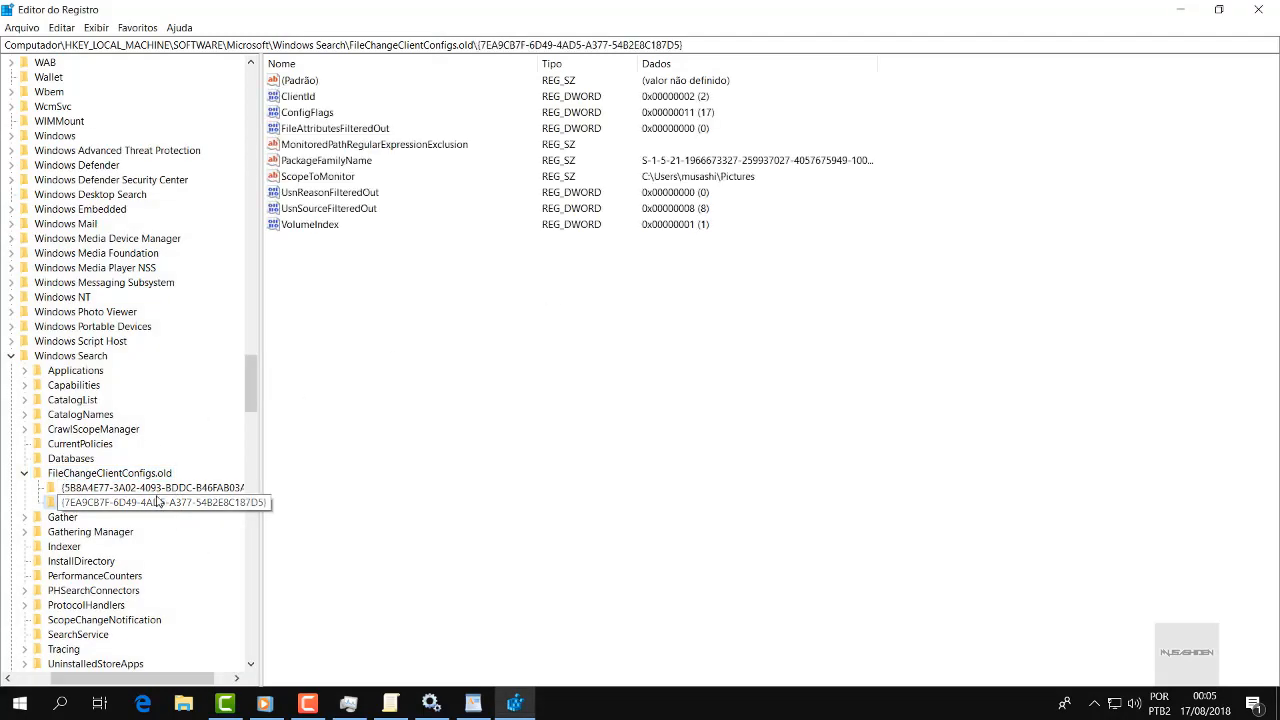
left_click(158, 489)
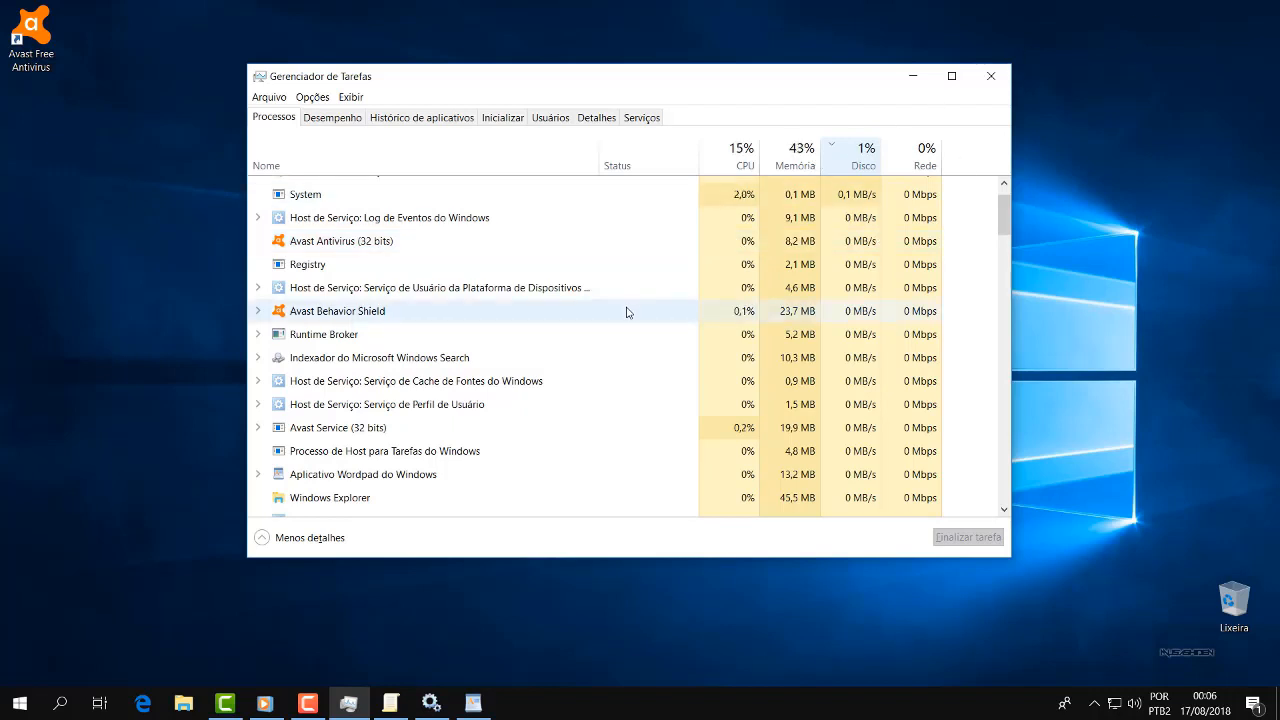
Open Microsoft Store with the search term store, maximize it, and review the pending app updates in Downloads e atualizações.
left_click(20, 703)
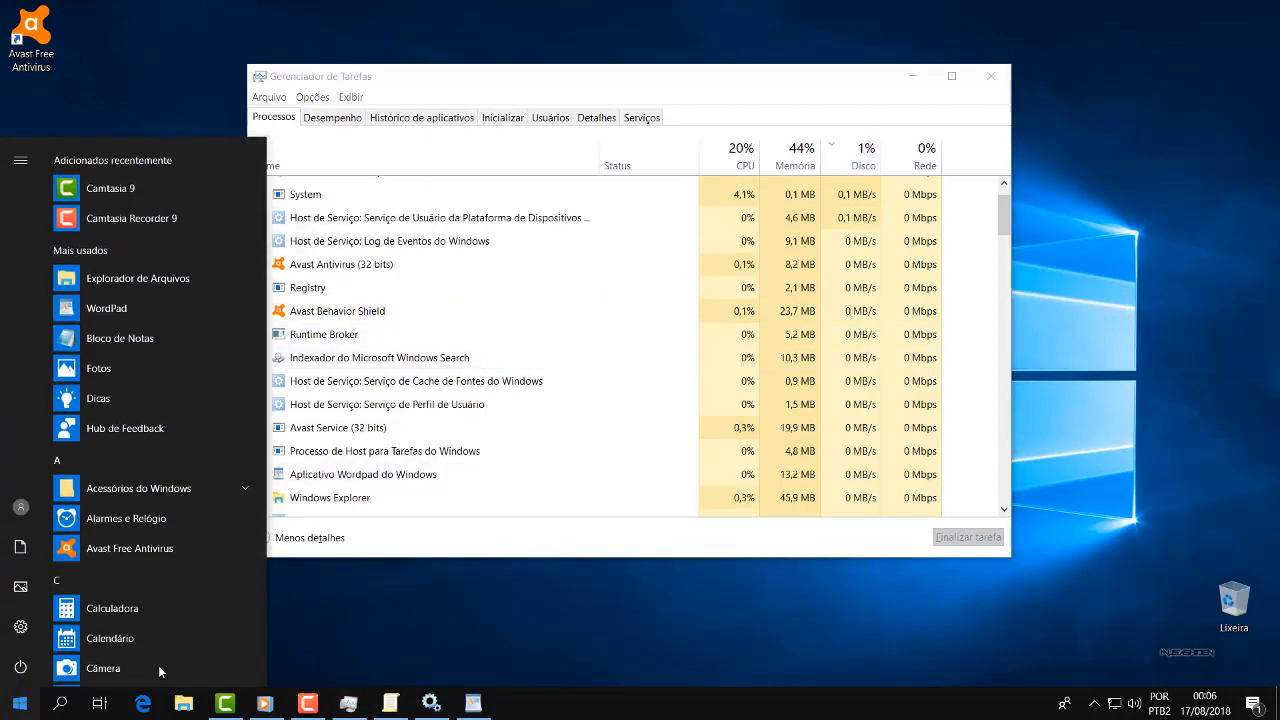
type("store")
left_click(183, 243)
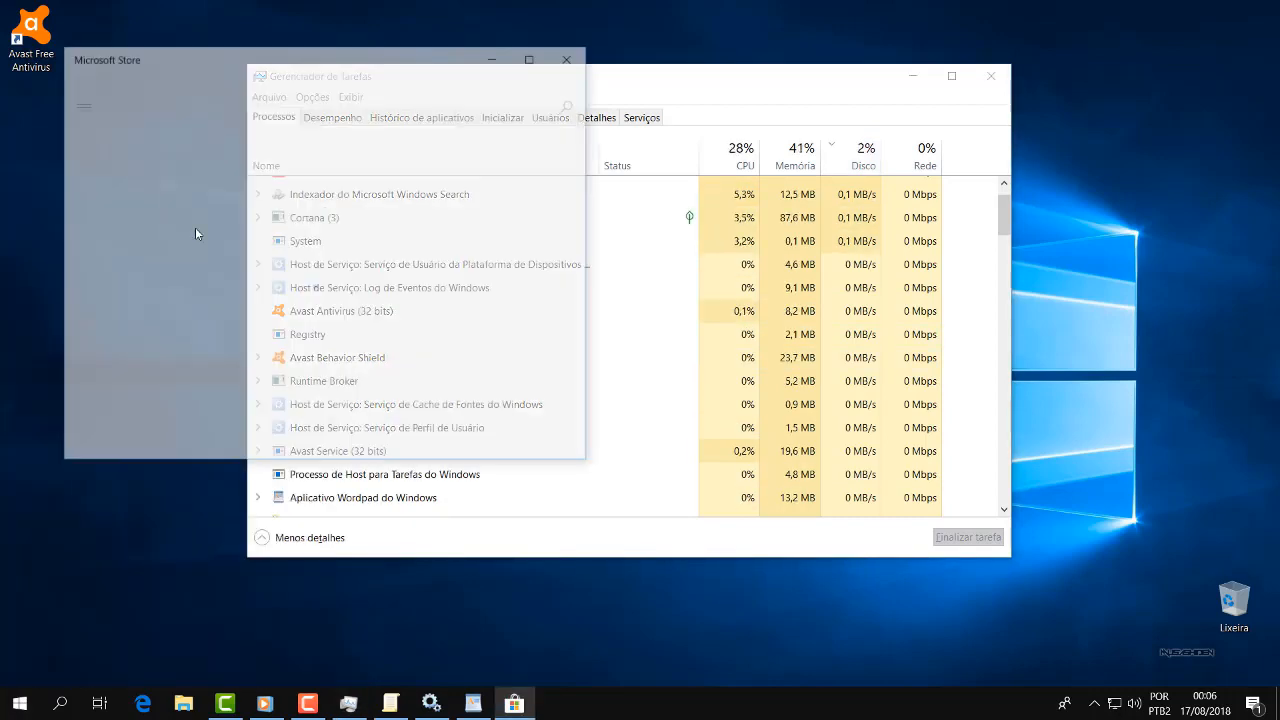
left_click(531, 54)
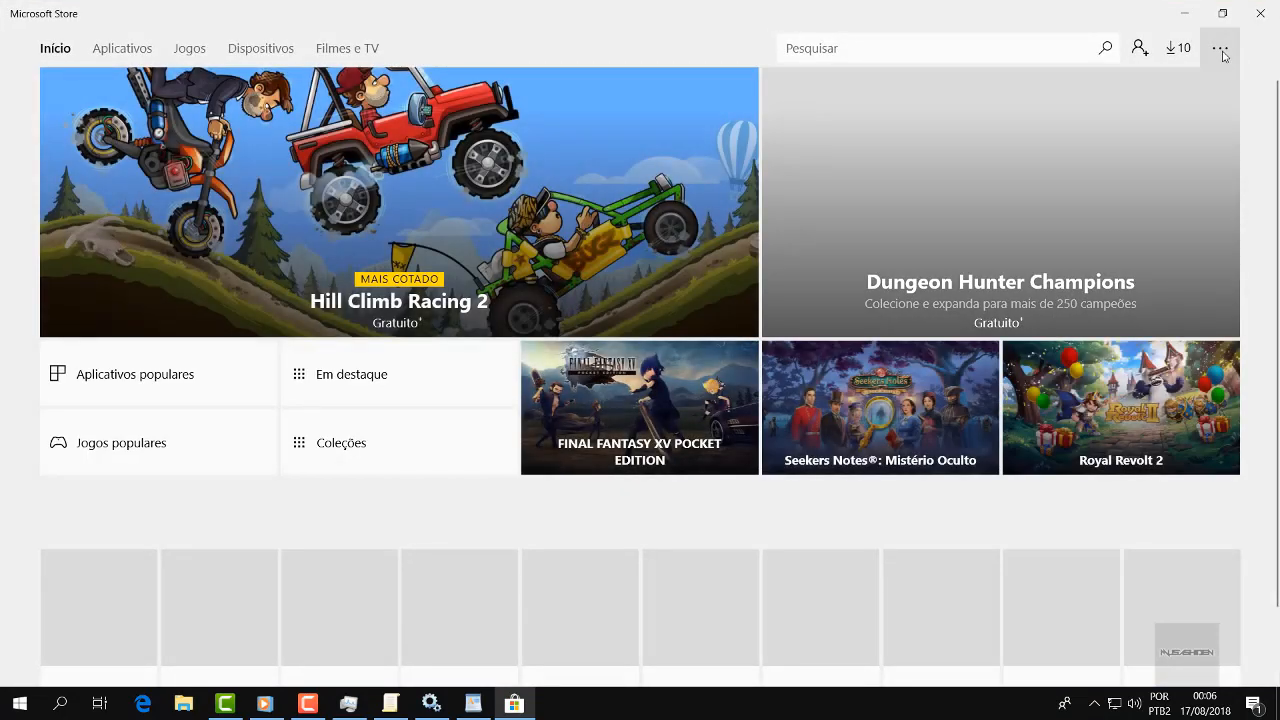
left_click(1220, 48)
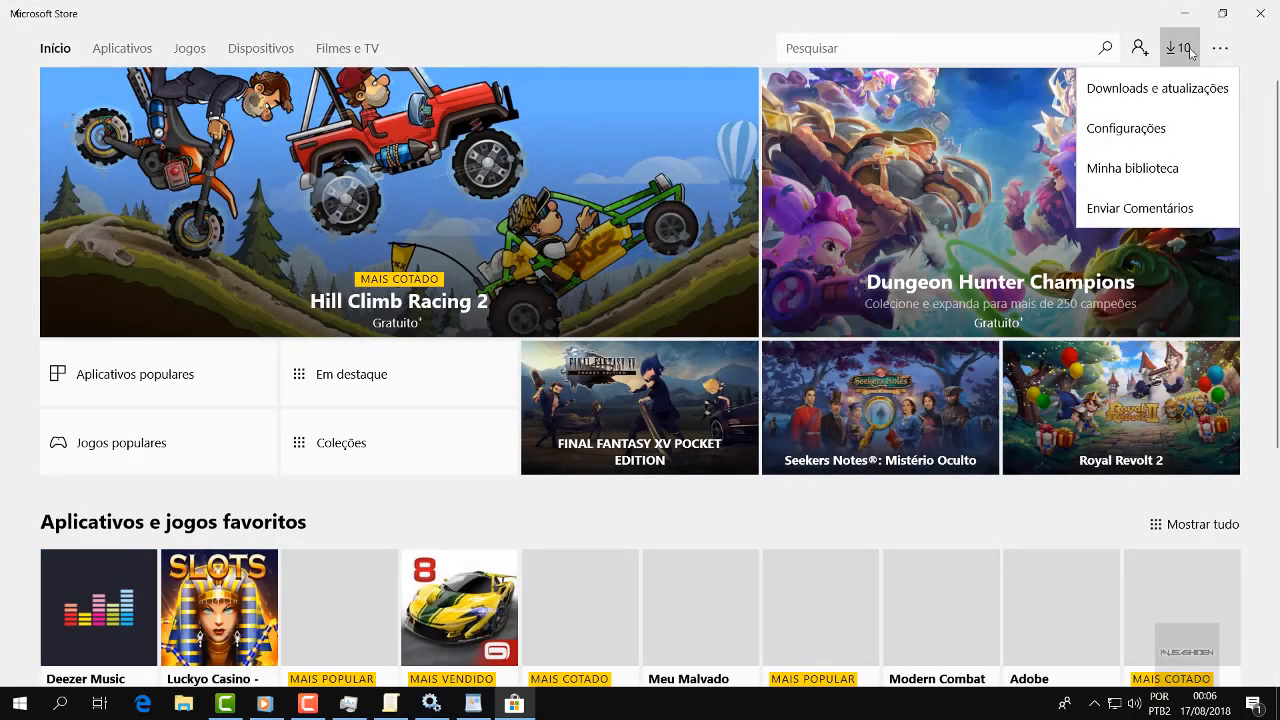
left_click(1168, 90)
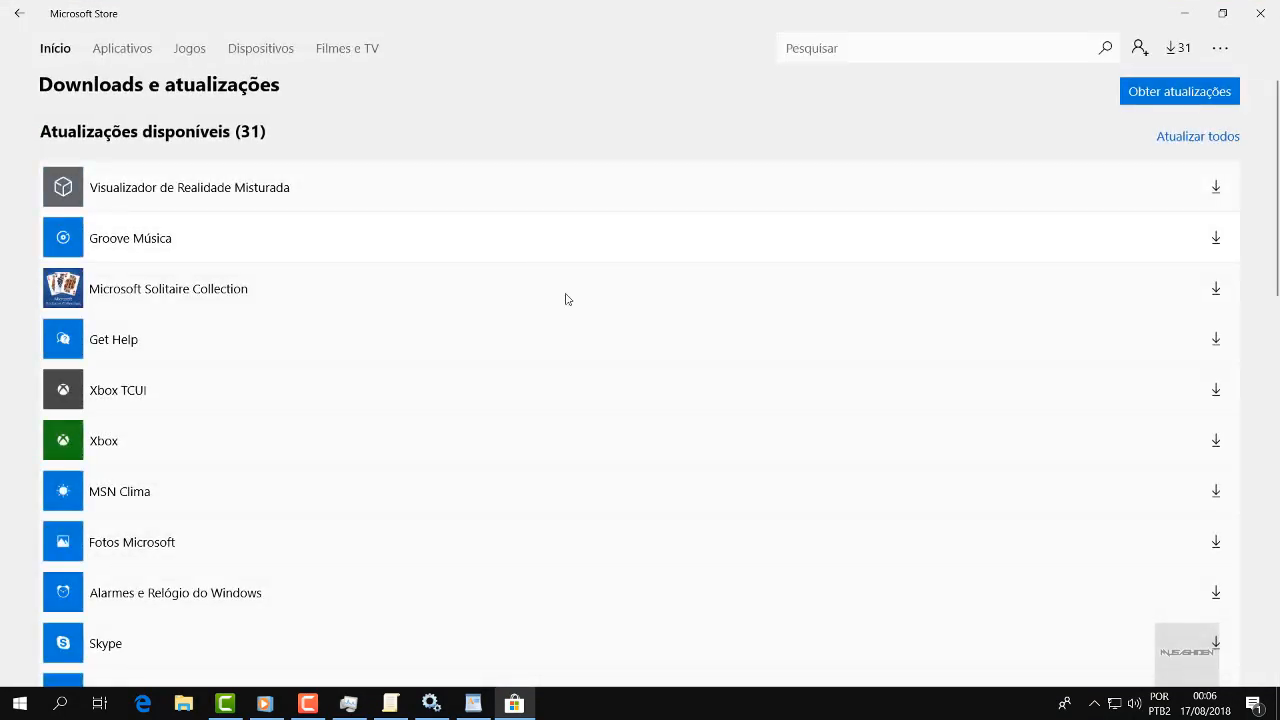
scroll(588, 306, "down", 6)
scroll(588, 306, "down", 3)
scroll(586, 300, "up", 15)
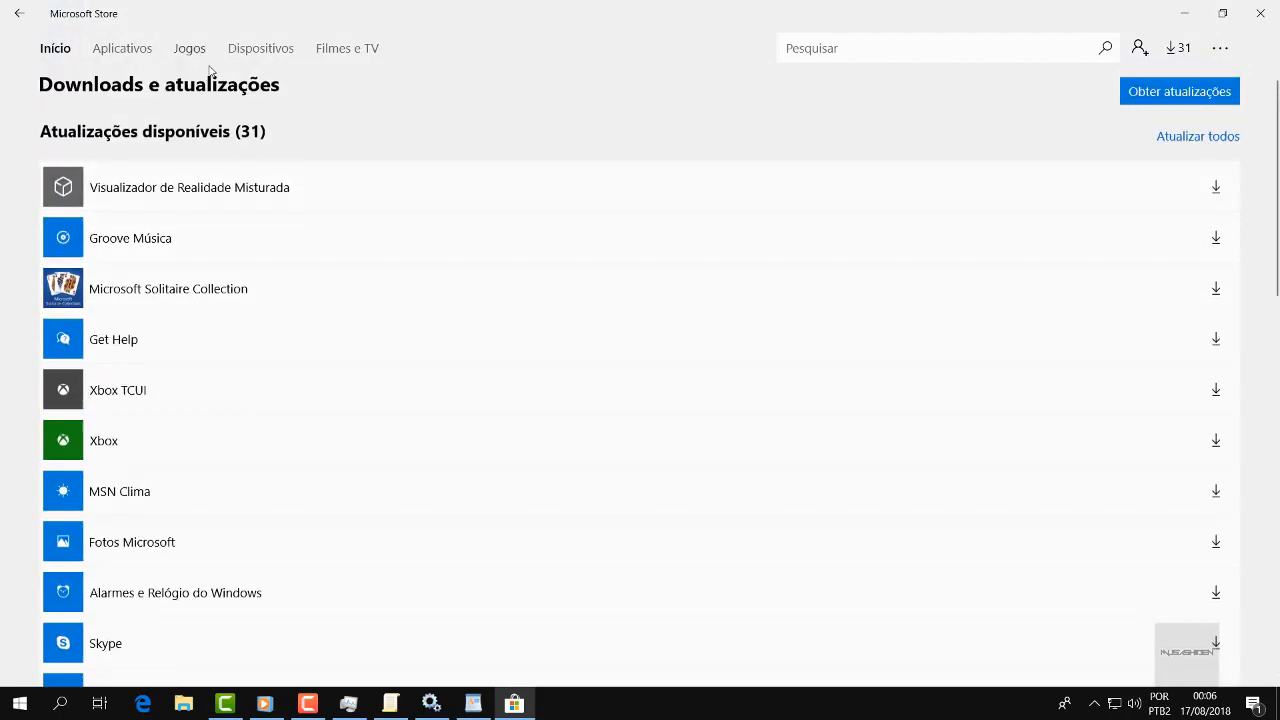
Check the Atualizar aplicativos automaticamente option in the store's Configurações, and return to Downloads e atualizações.
left_click(1228, 52)
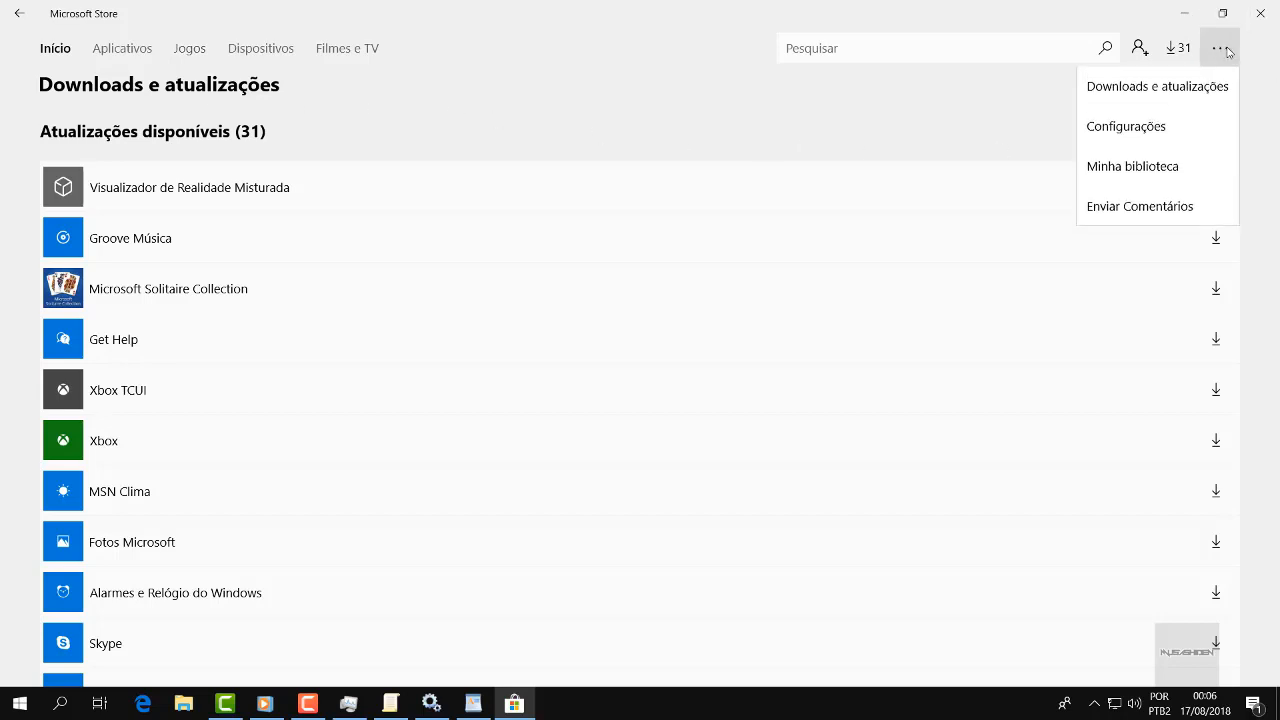
left_click(1166, 135)
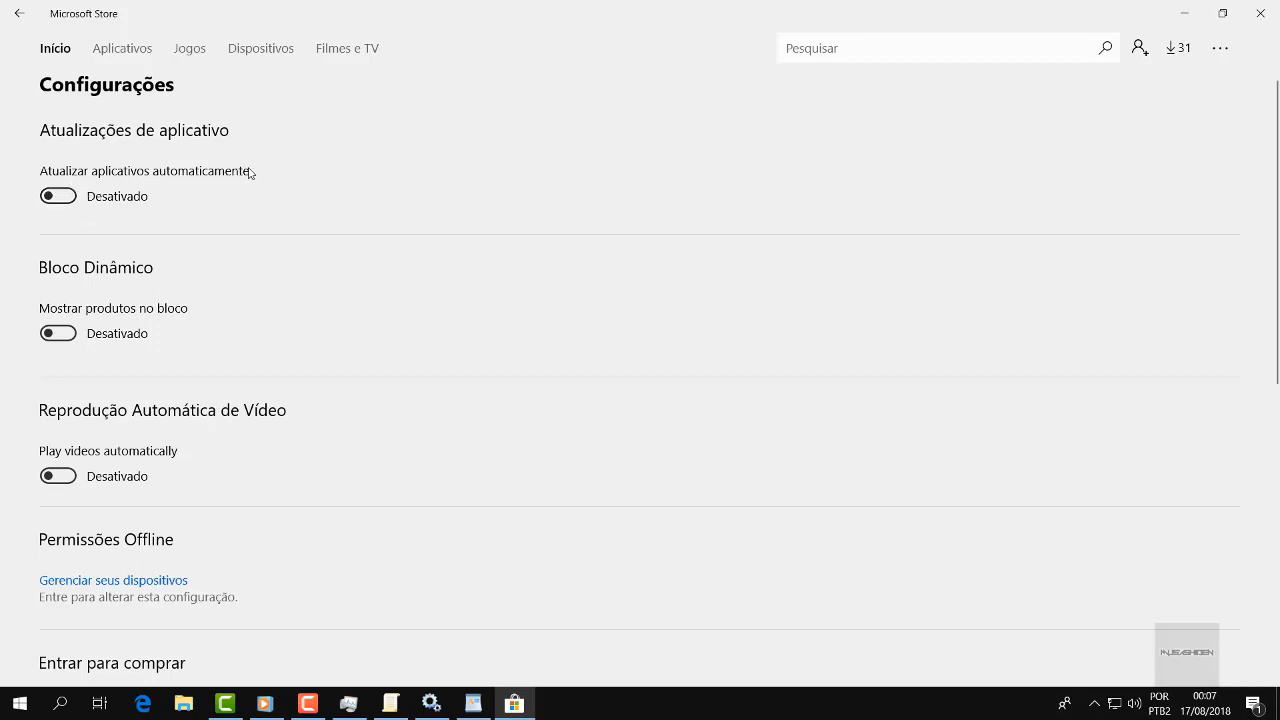
left_click(45, 22)
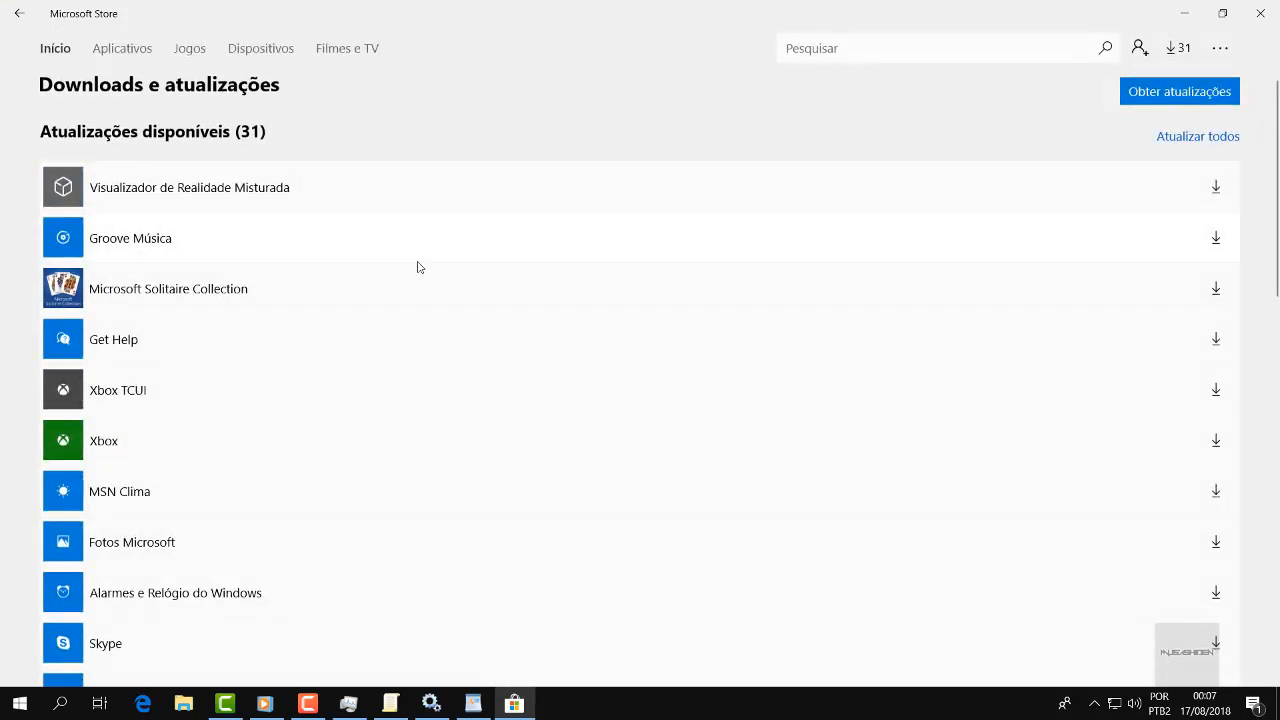
Look through the list of available app updates again, and close Microsoft Store.
scroll(743, 240, "down", 15)
scroll(729, 223, "up", 15)
scroll(729, 223, "down", 1)
scroll(729, 223, "up", 1)
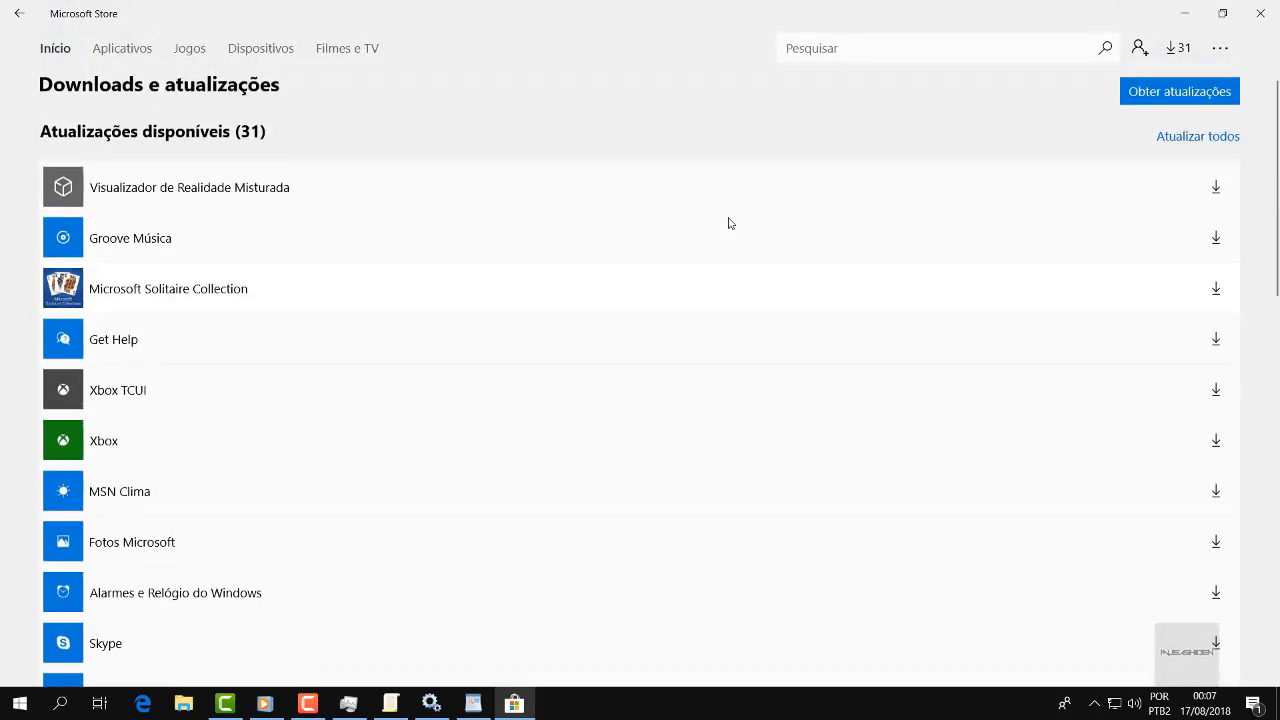
left_click(1264, 9)
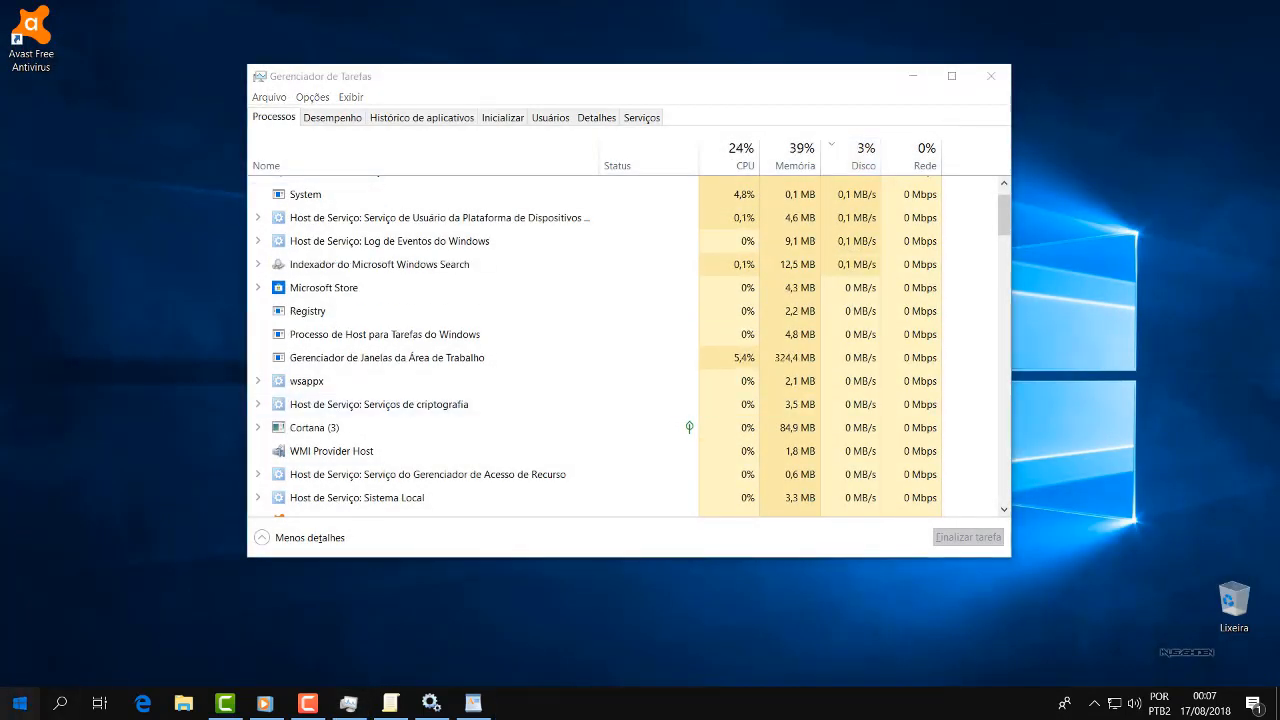
Open Atualização e Segurança in Windows Settings to check the Windows Update page, and close Settings.
left_click(20, 703)
left_click(16, 630)
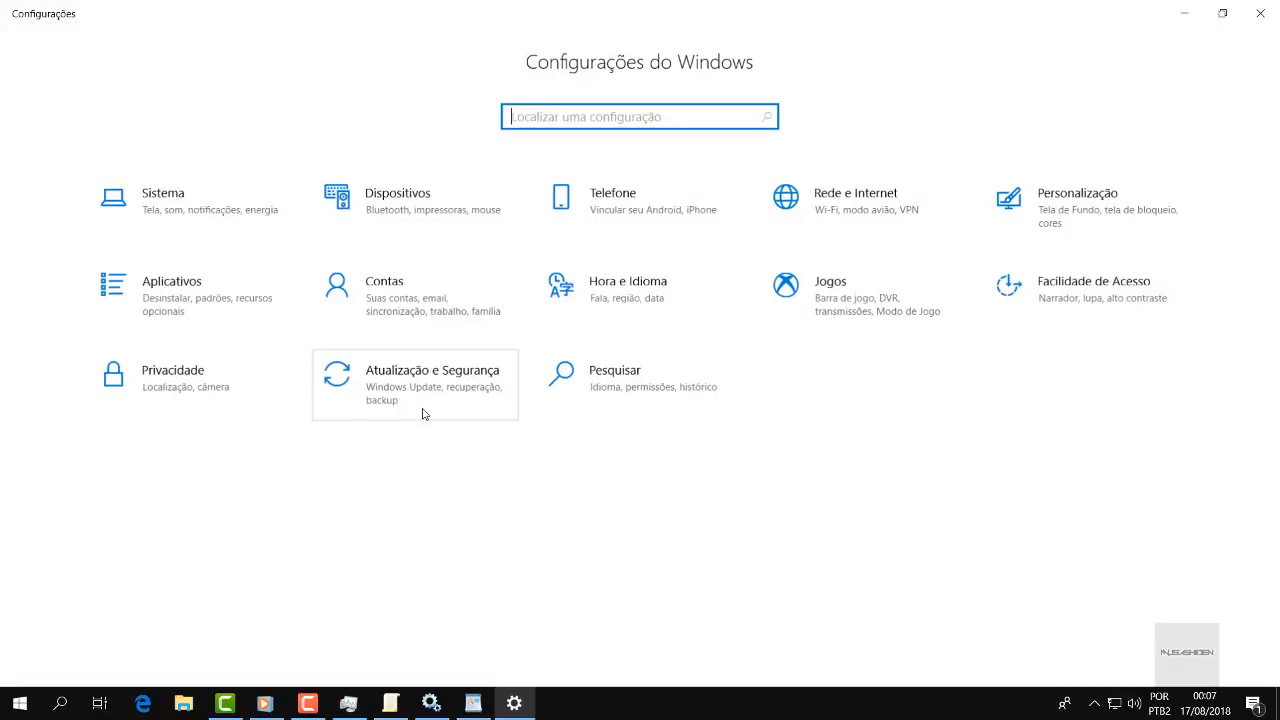
left_click(491, 383)
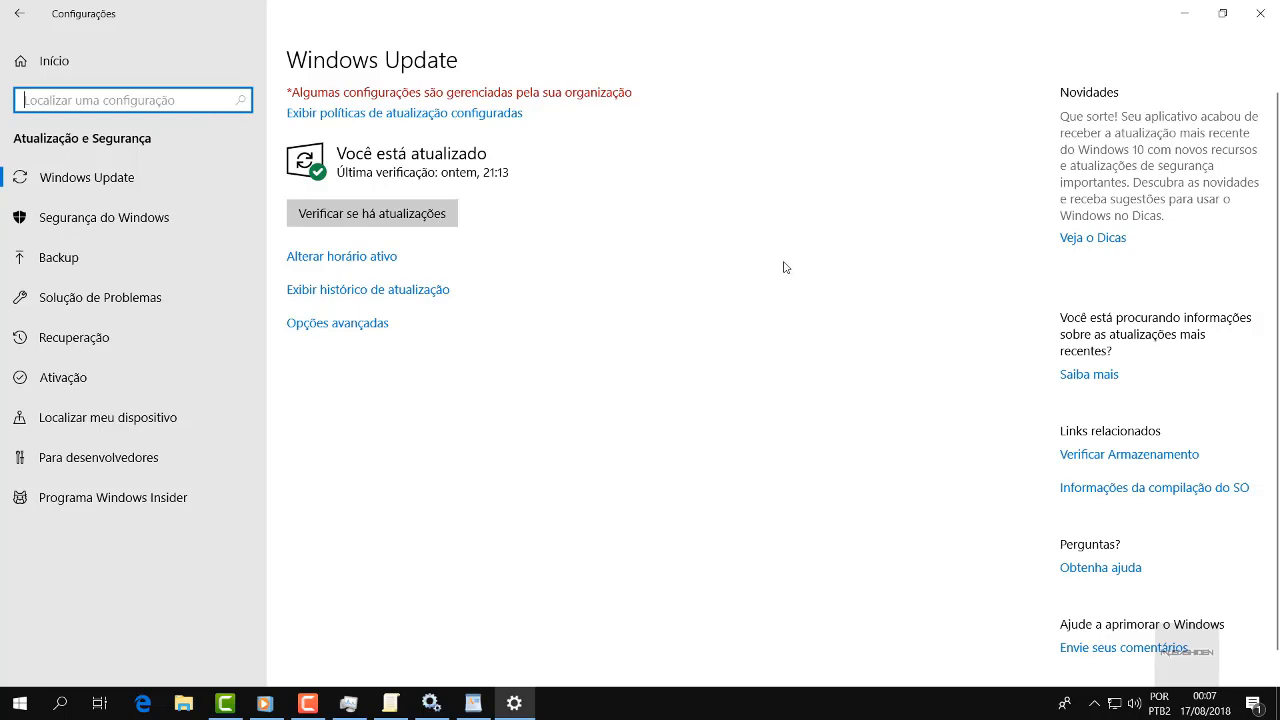
left_click(1262, 18)
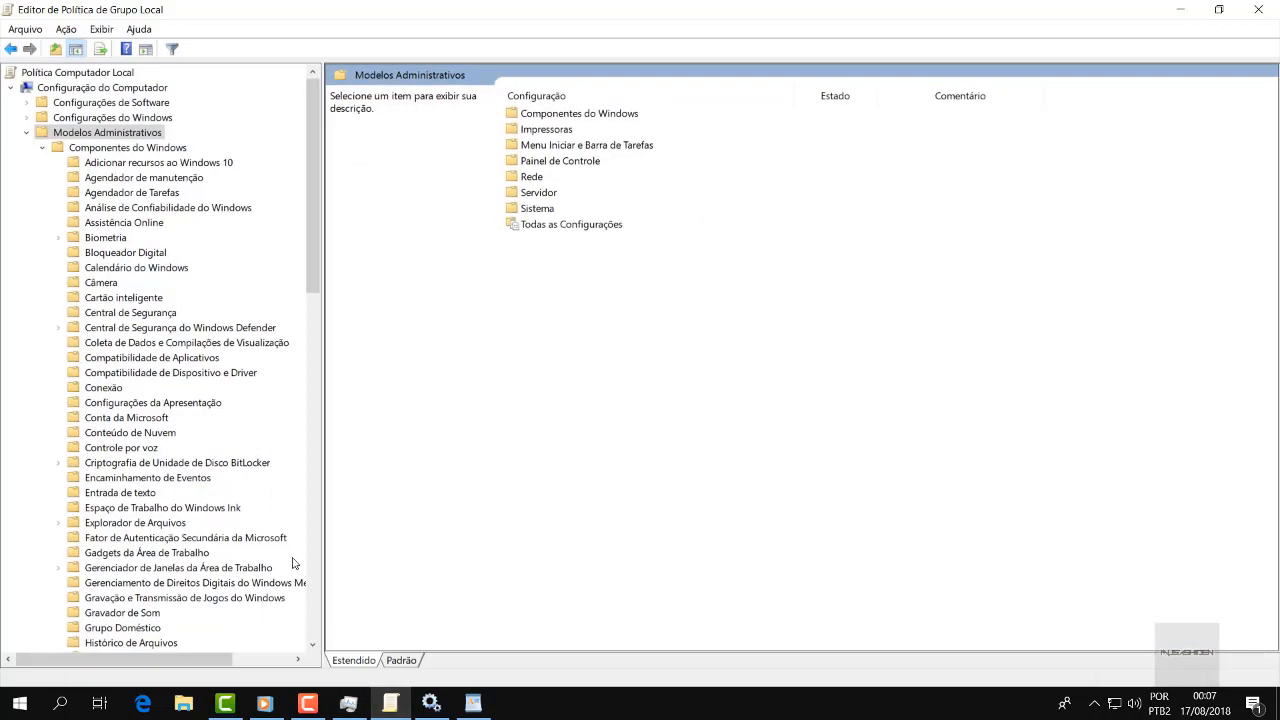
Open the Windows Update policies under Componentes do Windows, check that Configurar Atualizações Automáticas is set to Desabilitado, and close its dialog.
left_click(120, 147)
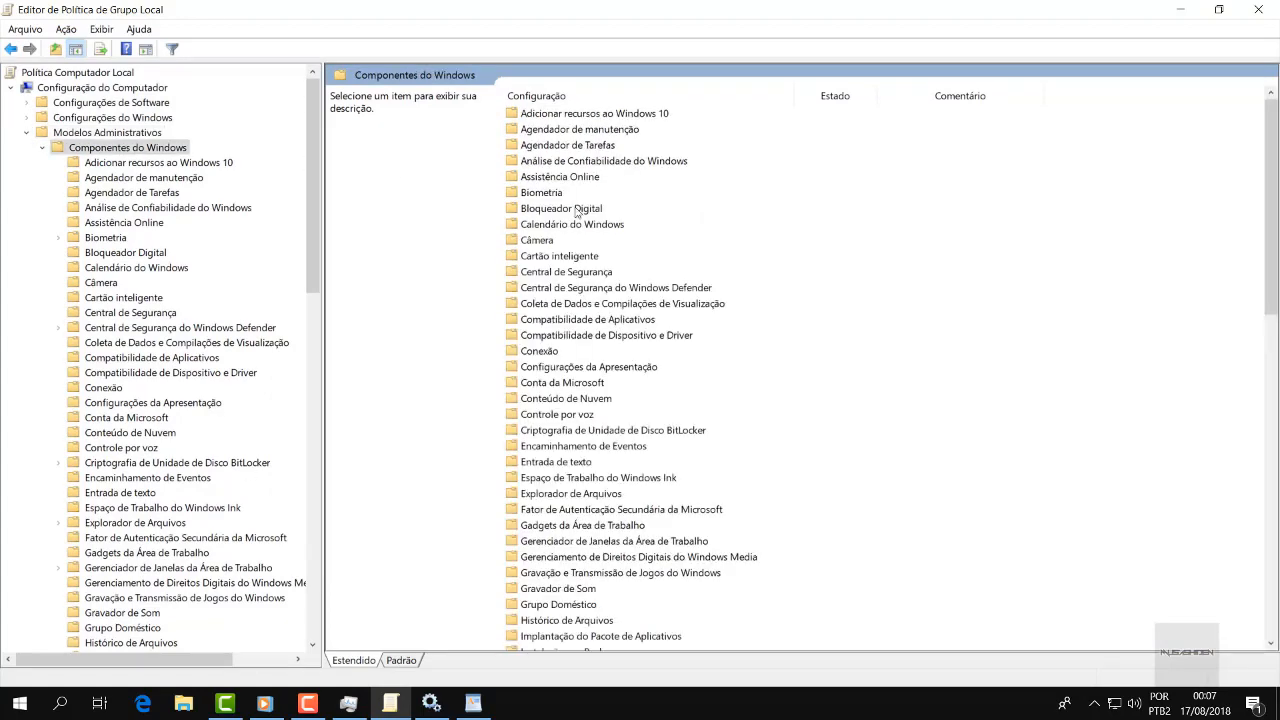
scroll(755, 225, "down", 20)
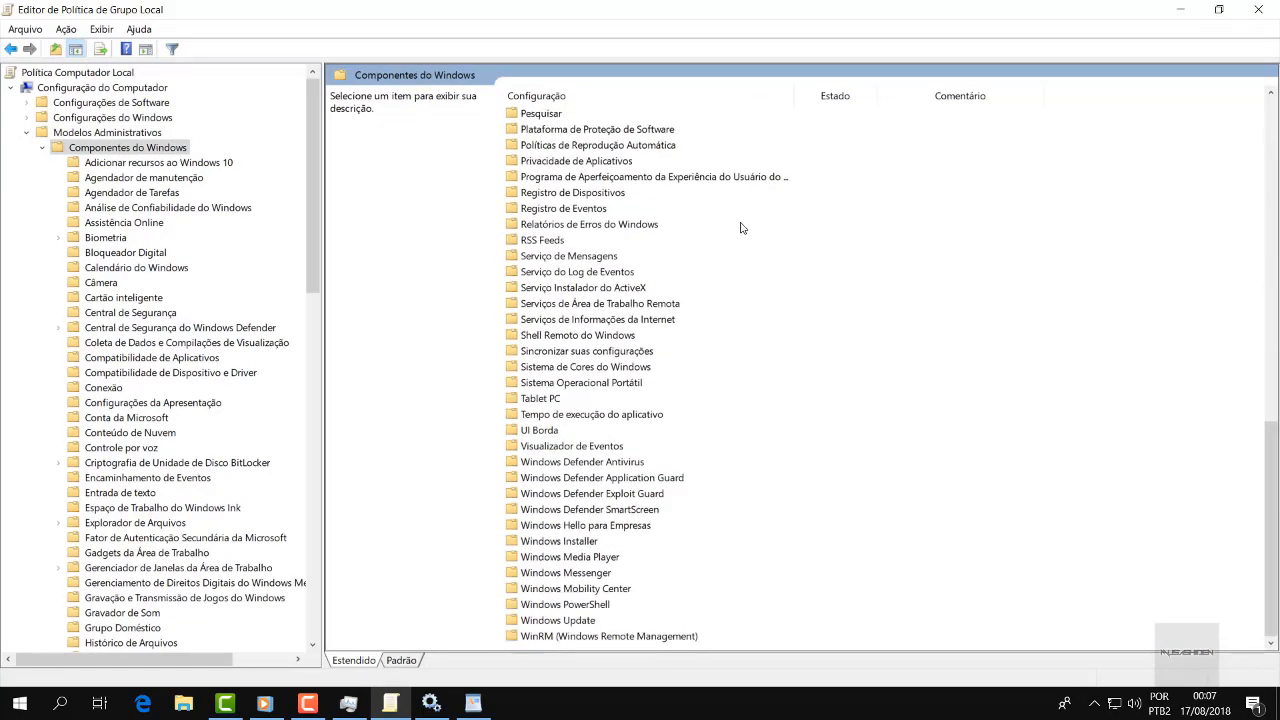
double_click(558, 620)
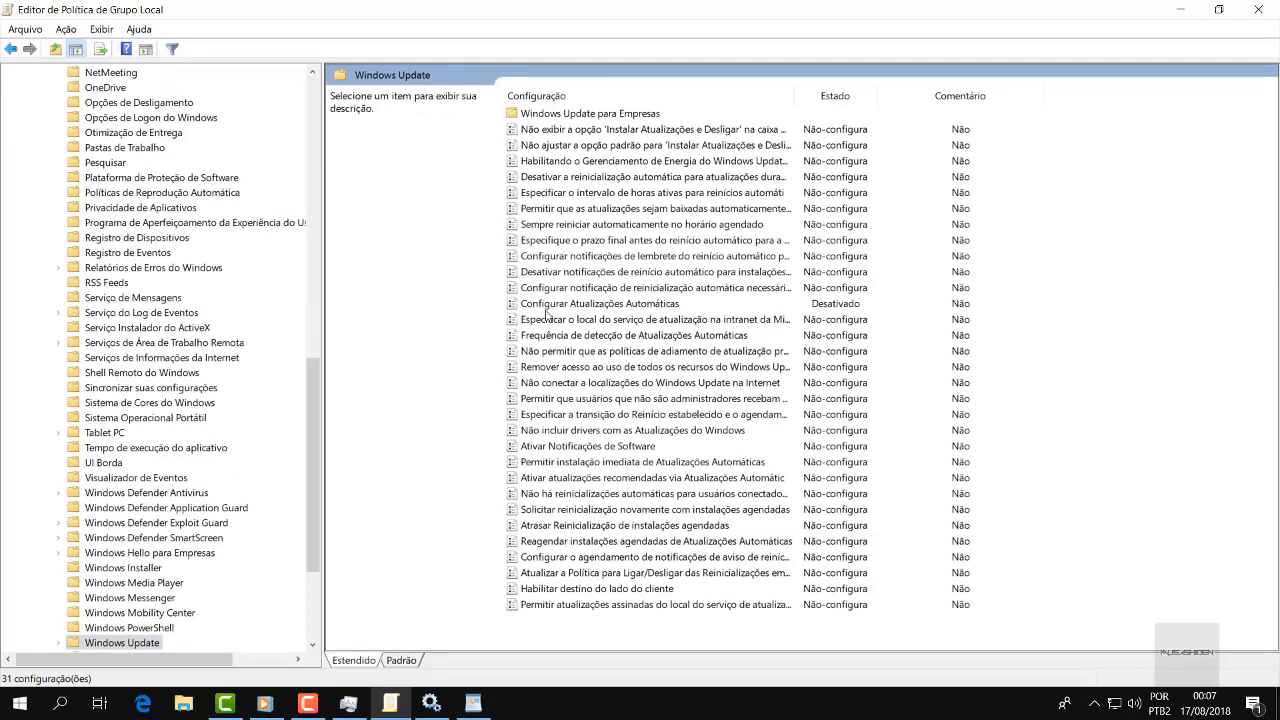
left_click(540, 304)
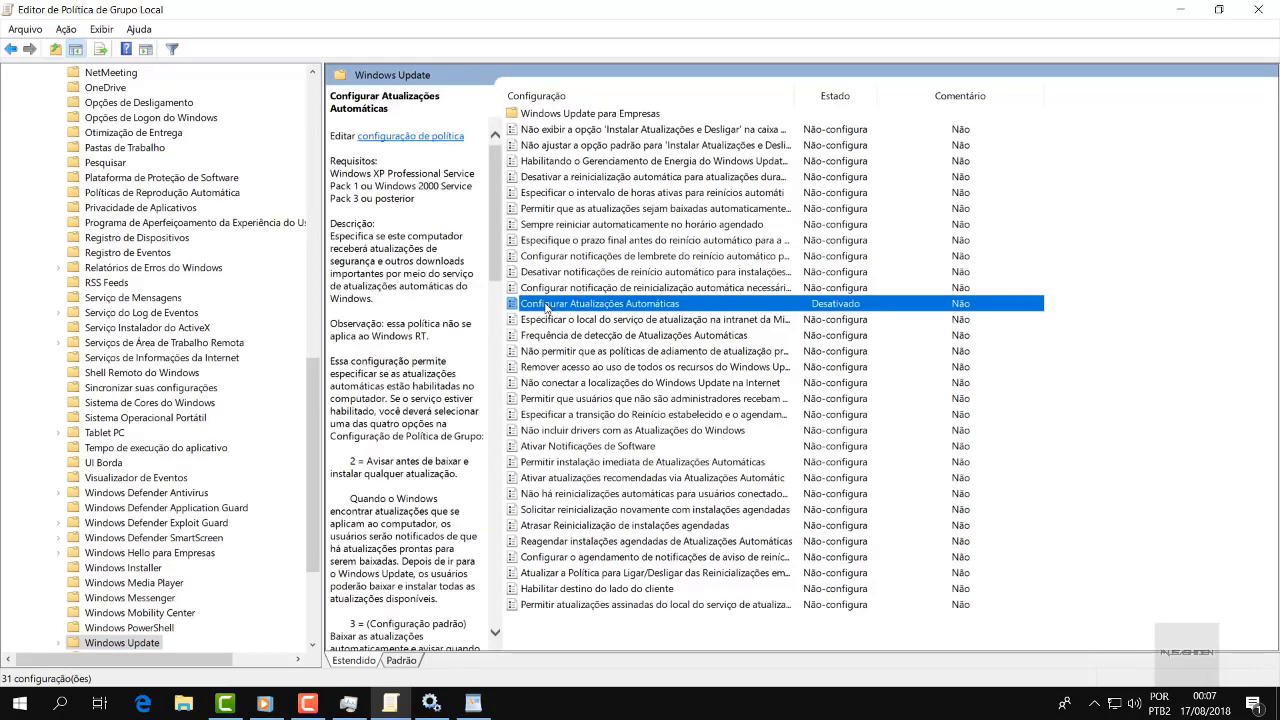
double_click(695, 308)
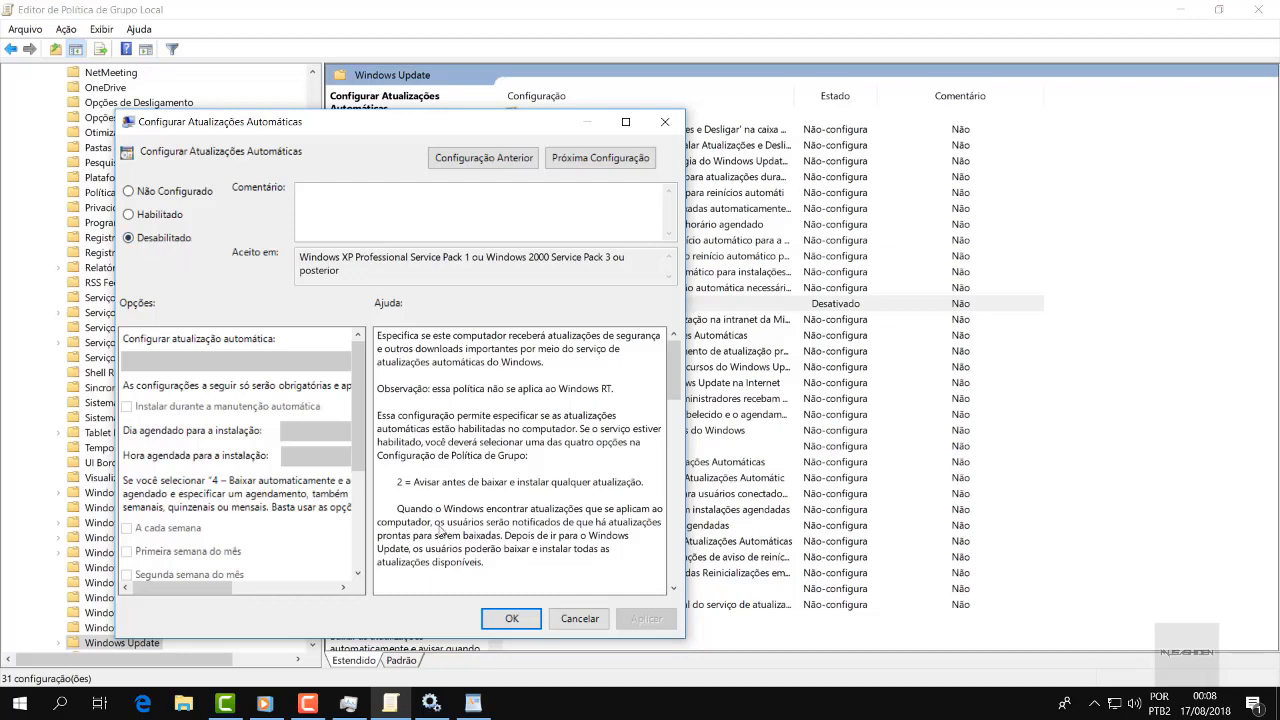
left_click(517, 622)
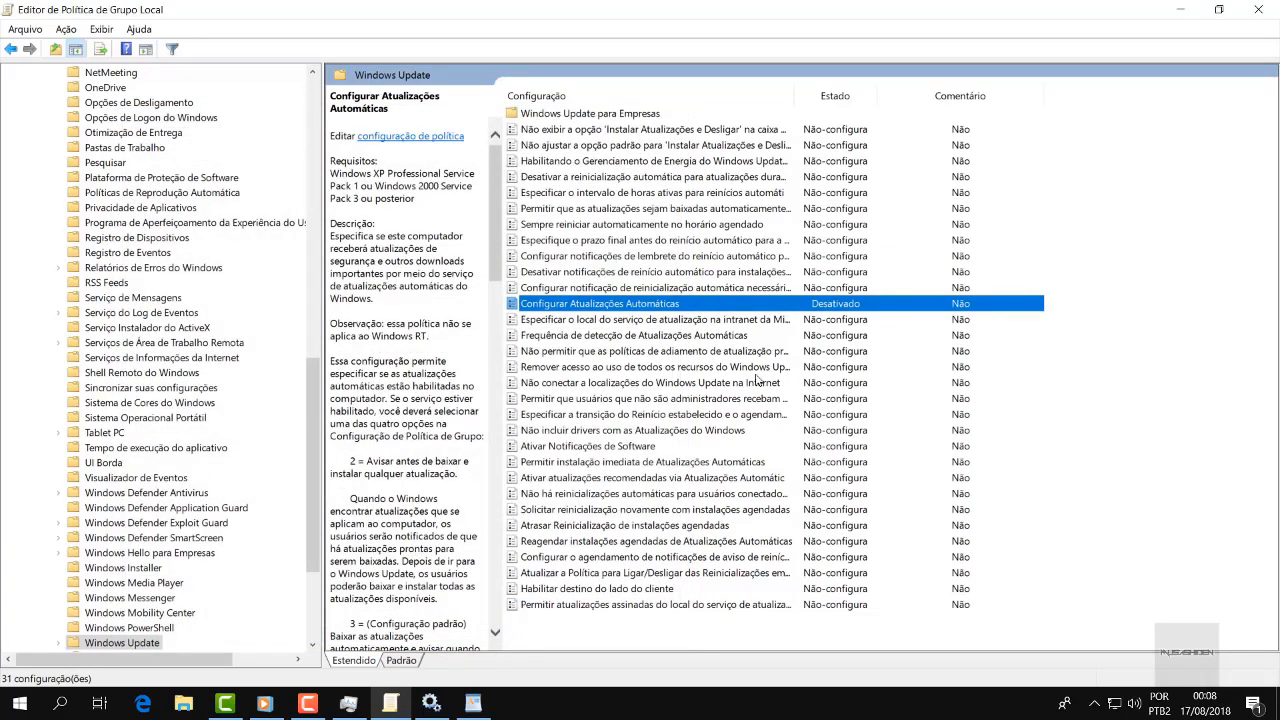
Return to Componentes do Windows, look over its folders, and collapse the computer policy tree to Modelos Administrativos.
scroll(222, 363, "up", 10)
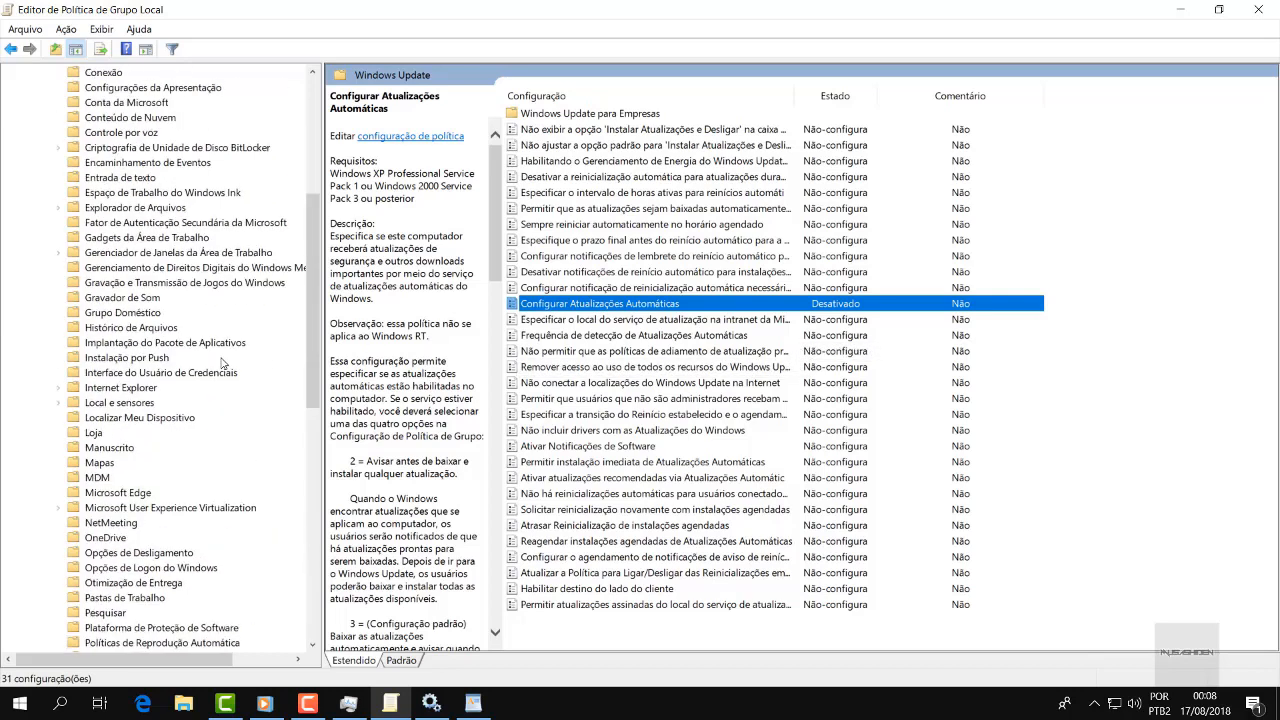
scroll(222, 363, "up", 7)
left_click(128, 149)
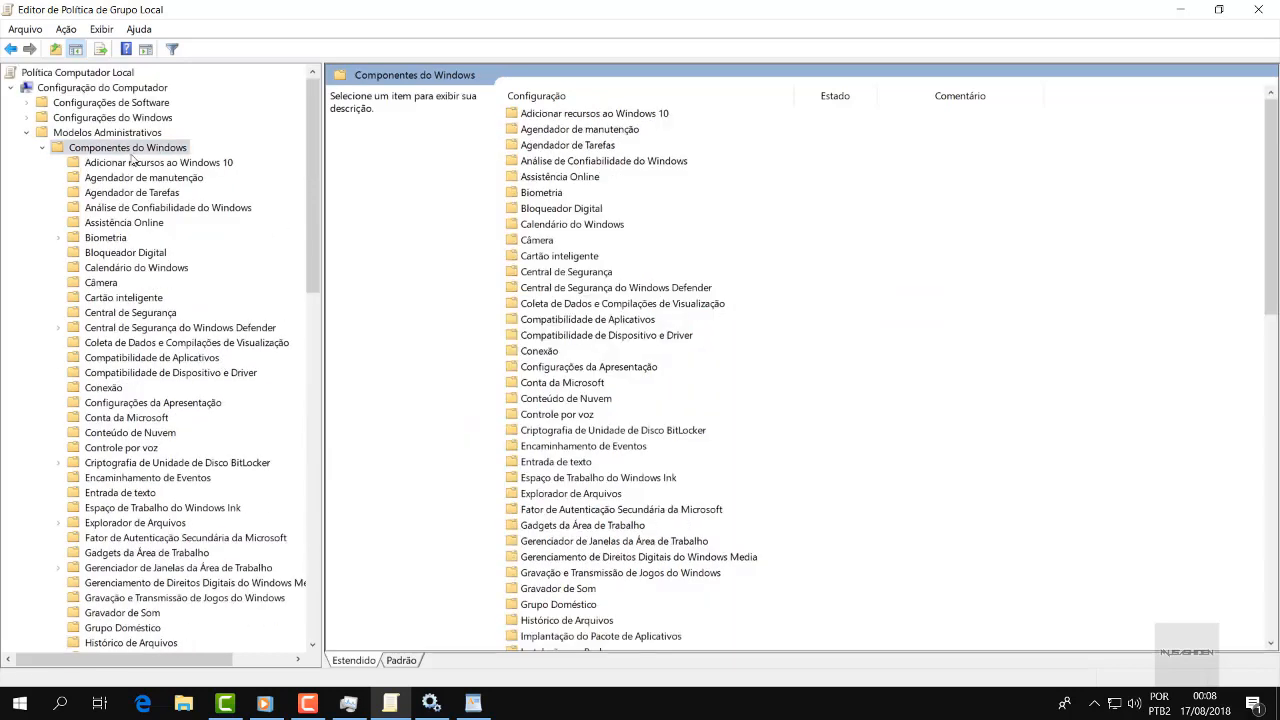
scroll(735, 206, "down", 2)
scroll(741, 185, "down", 5)
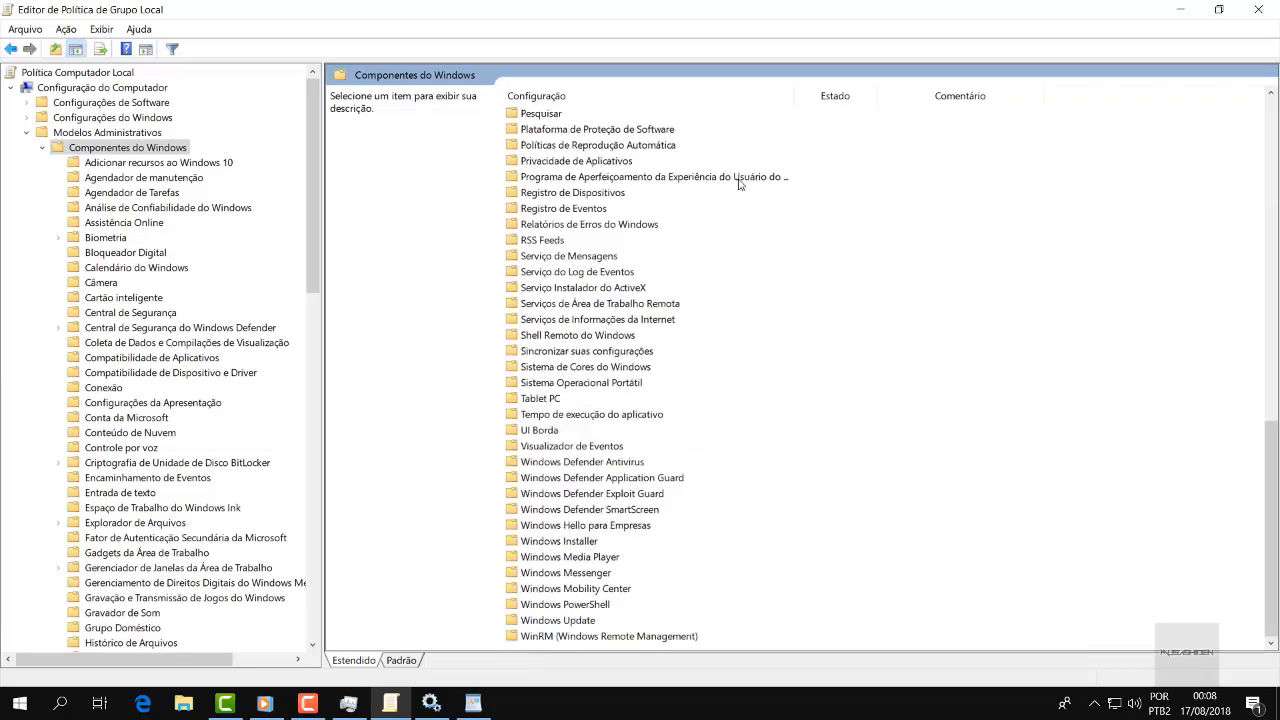
scroll(621, 186, "up", 11)
left_click(43, 148)
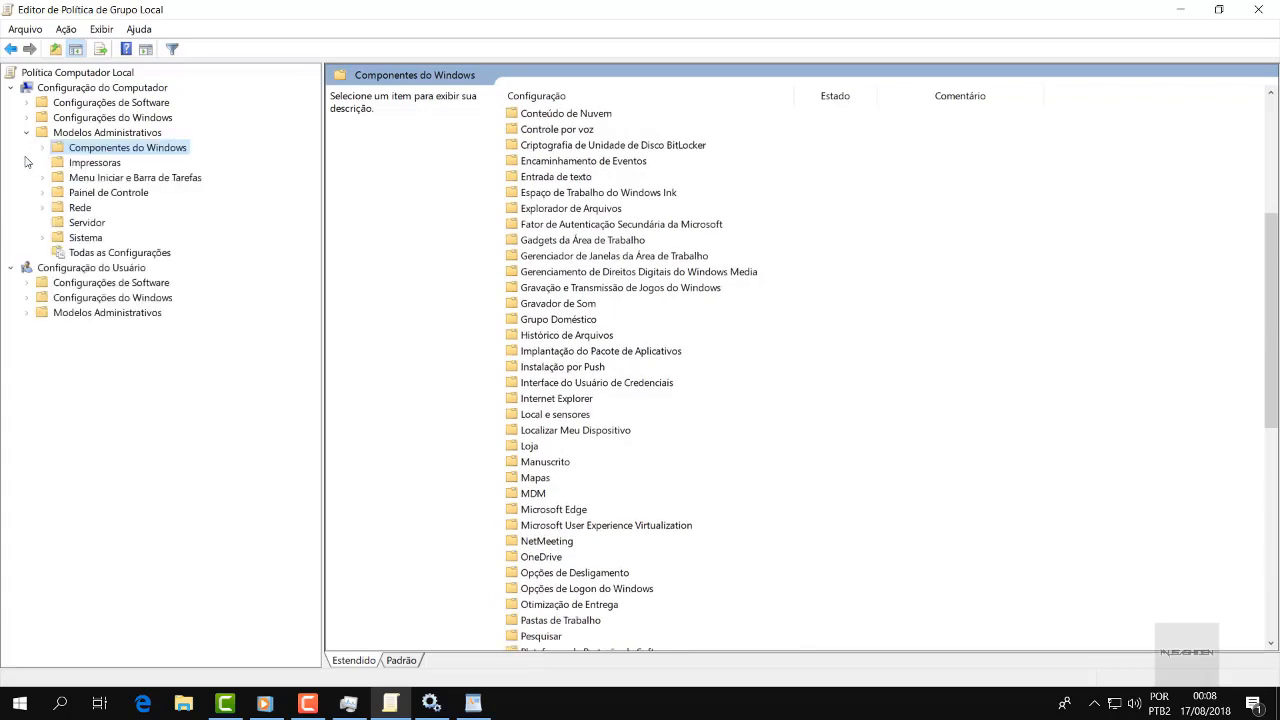
left_click(26, 134)
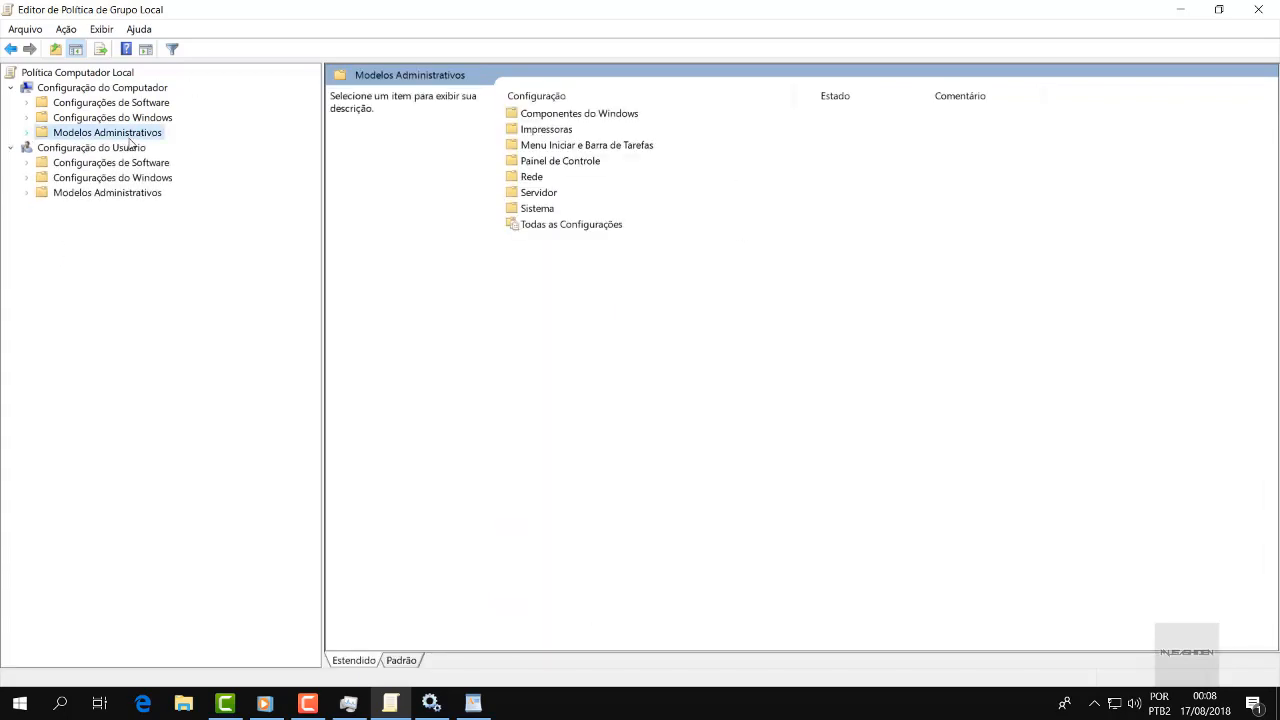
left_click(1193, 7)
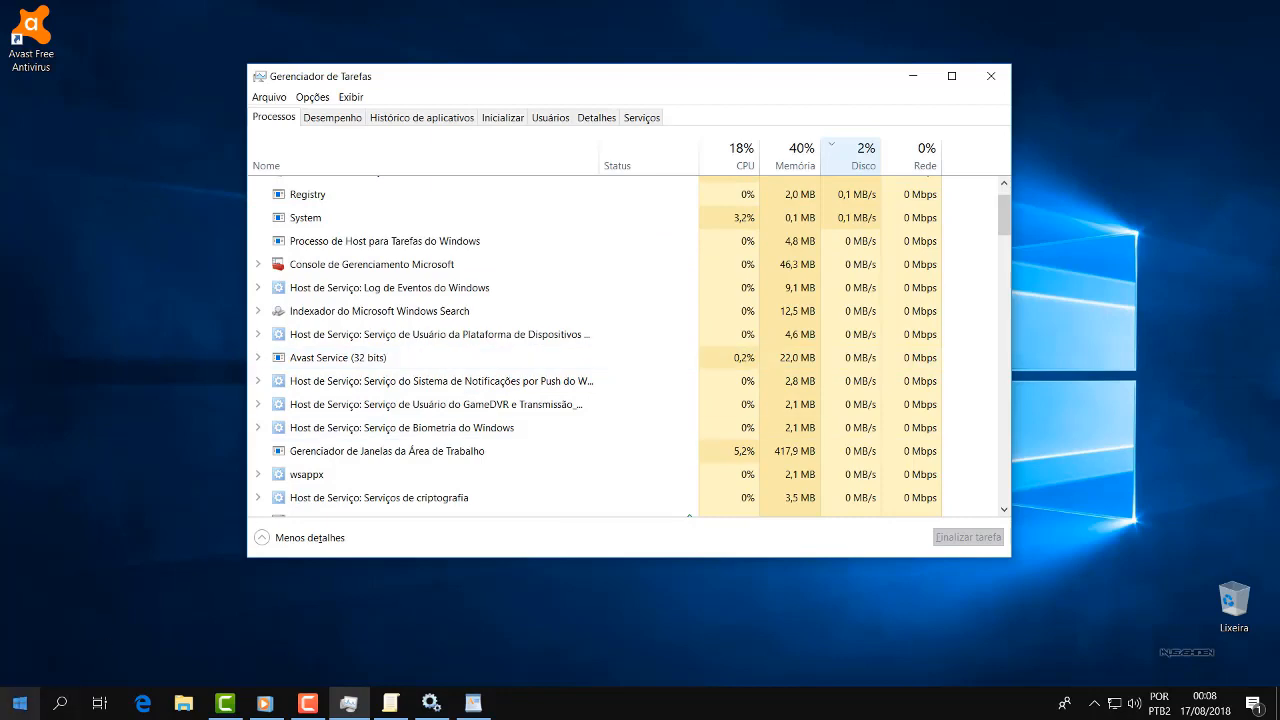
left_click(19, 703)
type("cor")
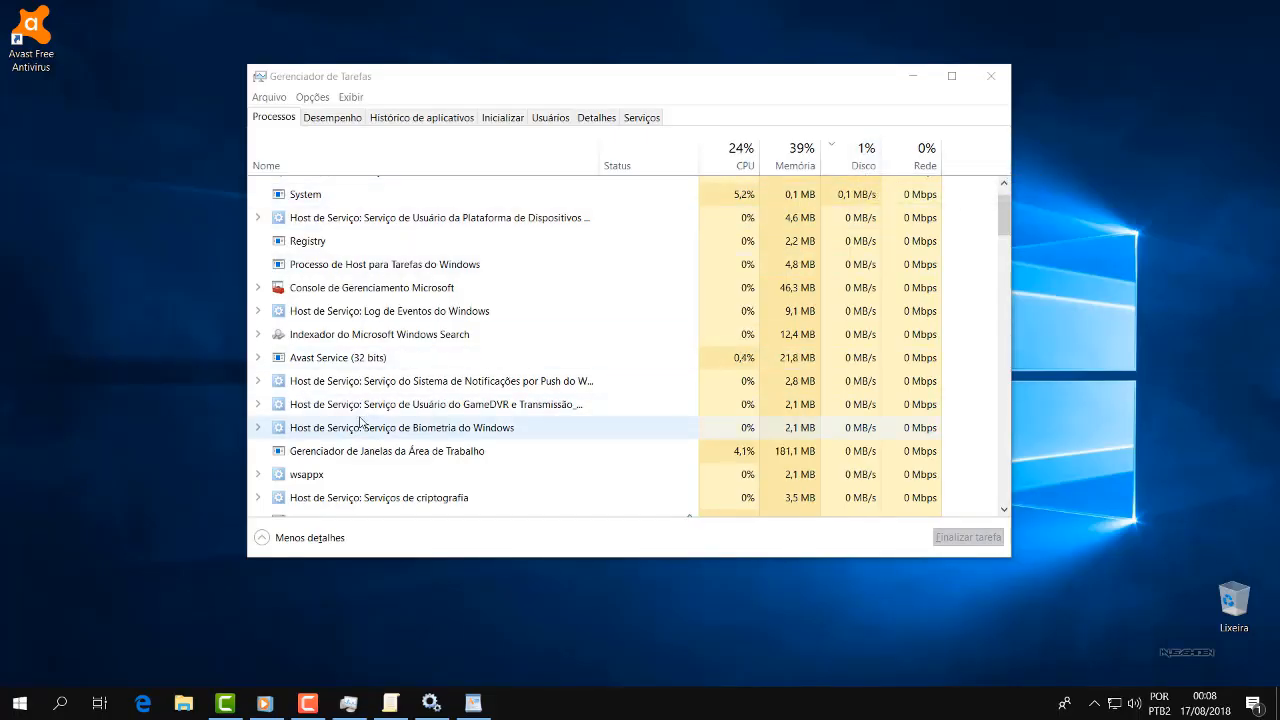
left_click(390, 703)
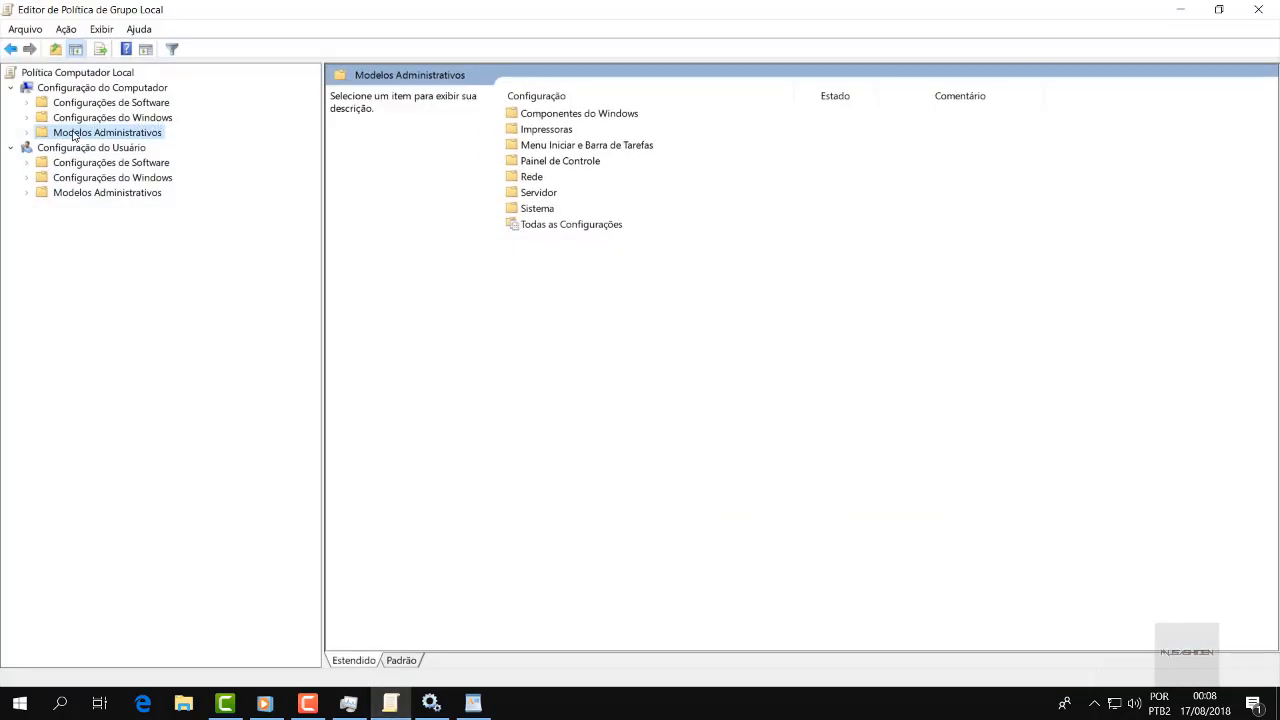
Open the Pesquisar policies under Componentes do Windows, check that Permitir Cortana is set to Desabilitado, and minimize the policy editor.
left_click(596, 116)
double_click(624, 116)
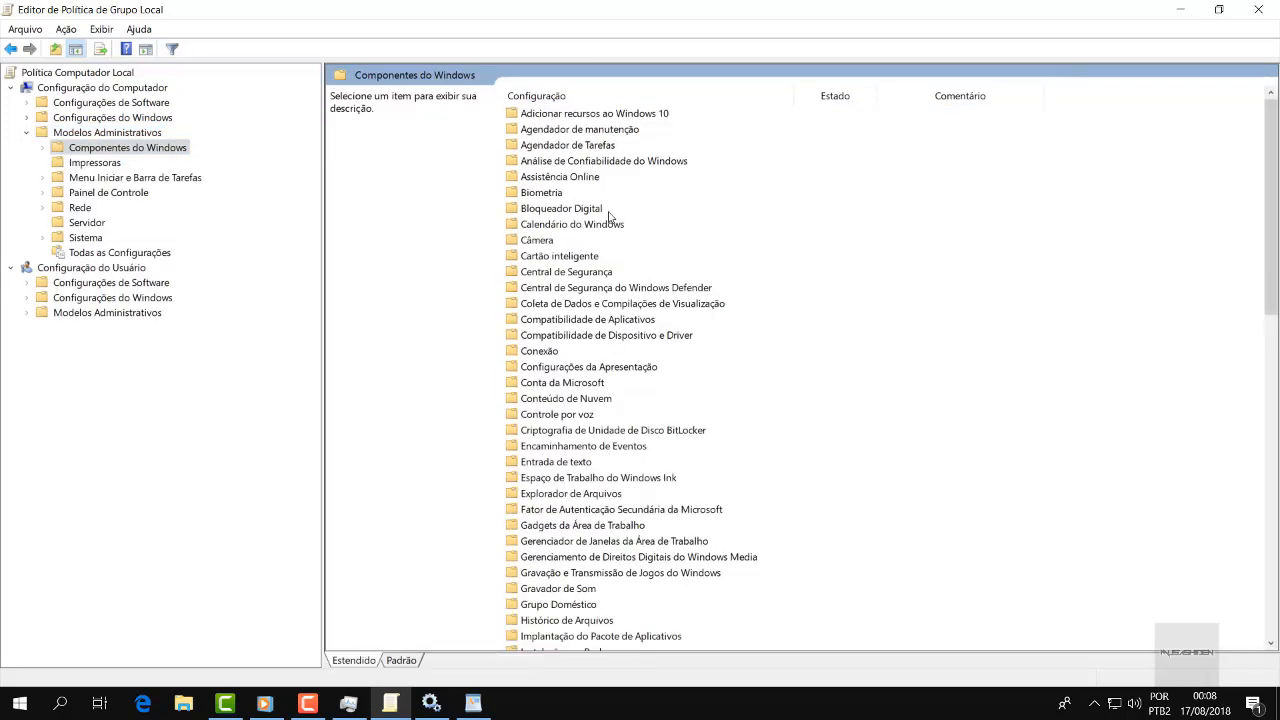
left_click(551, 289)
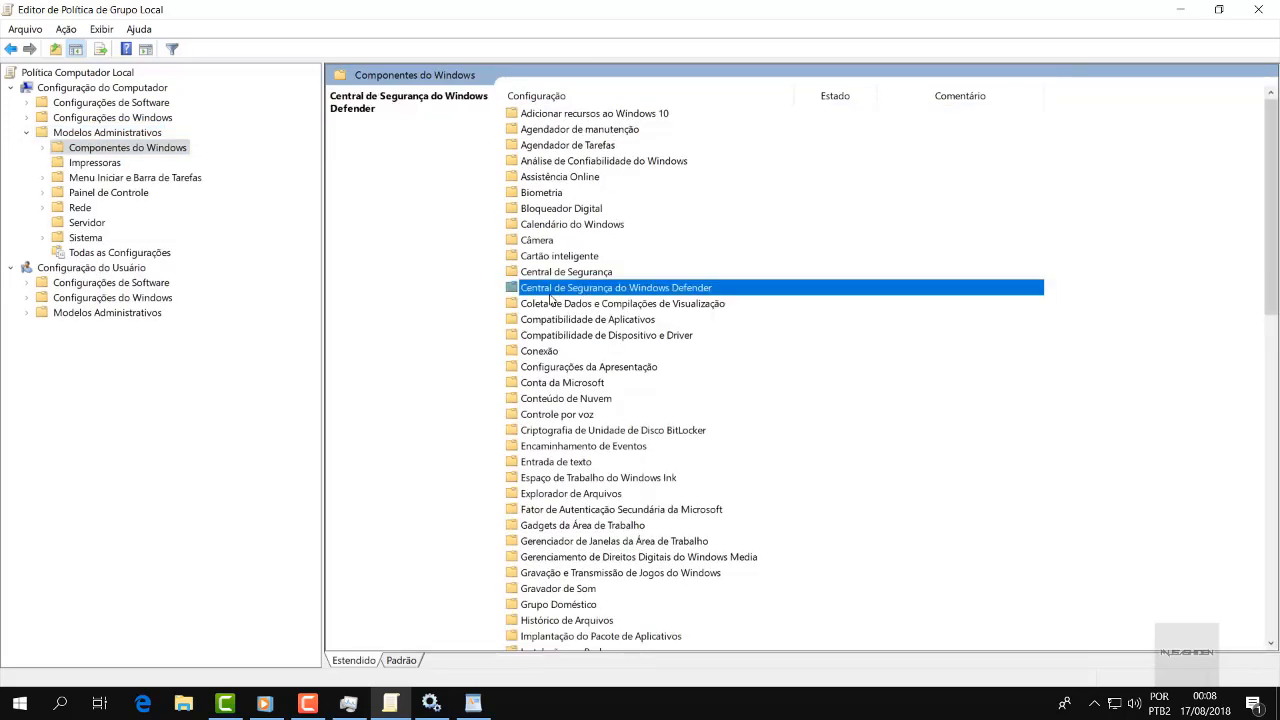
key("p")
double_click(543, 130)
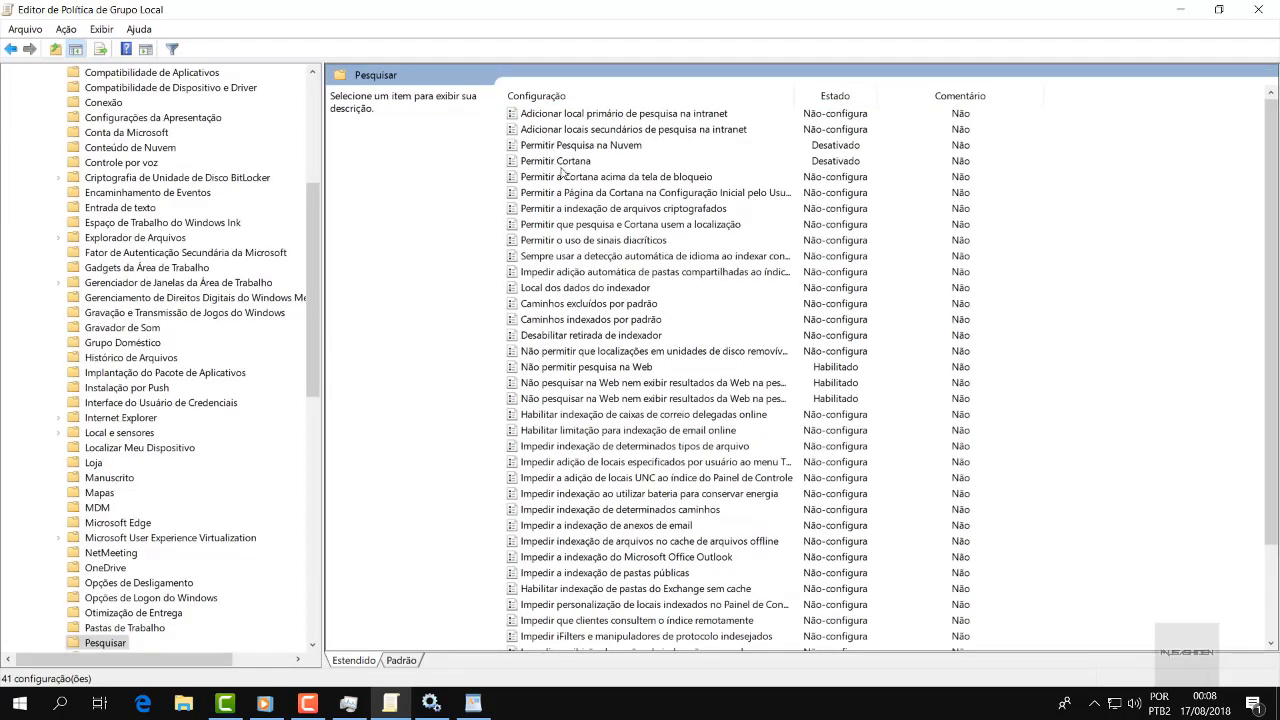
left_click(539, 162)
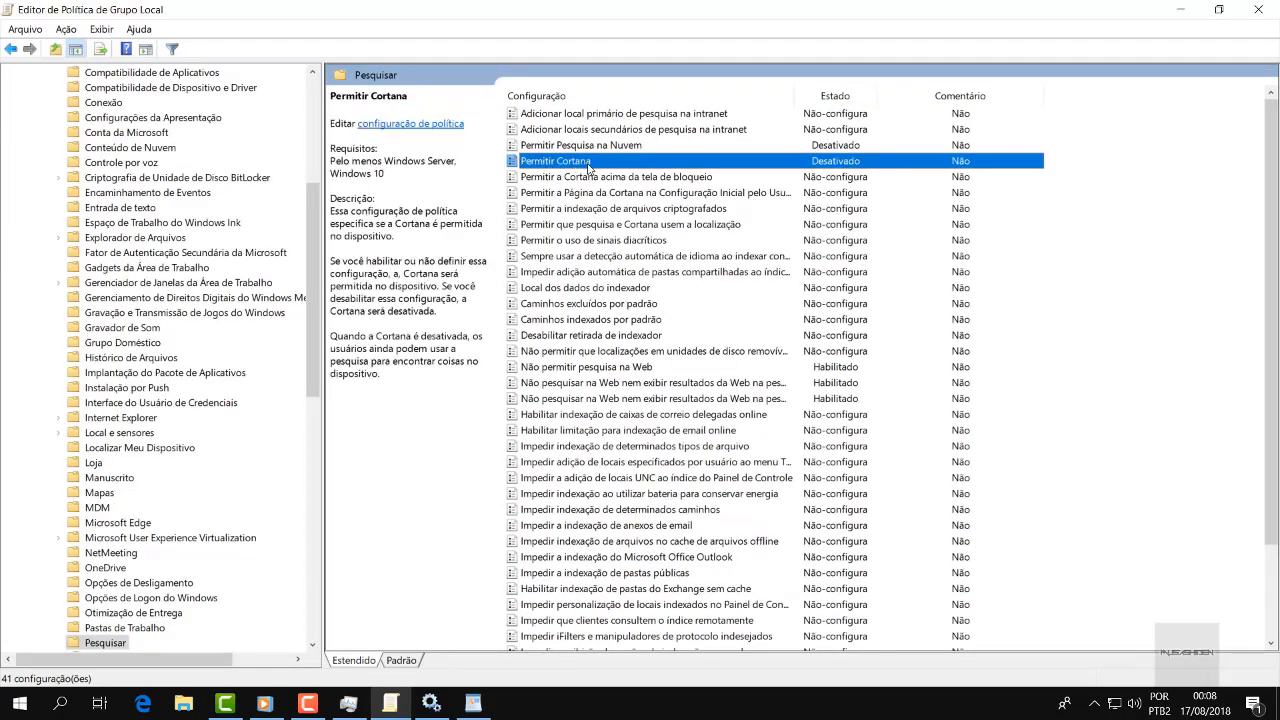
double_click(589, 162)
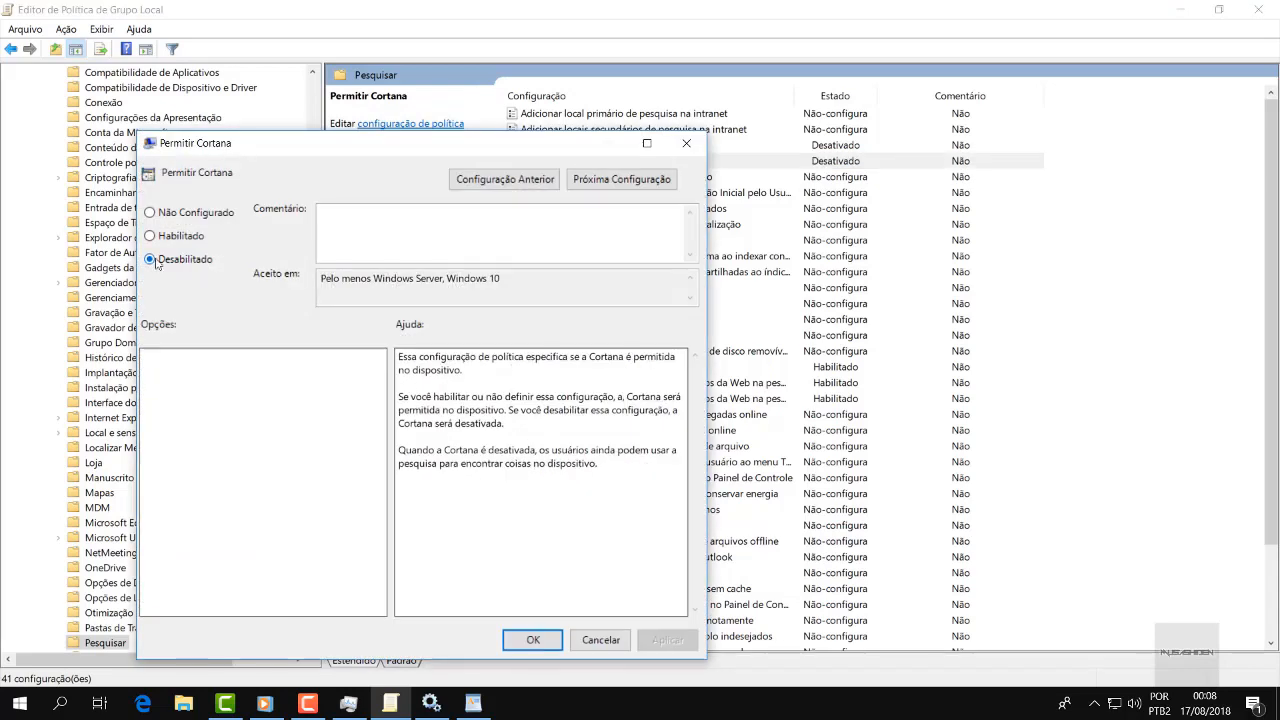
left_click(530, 641)
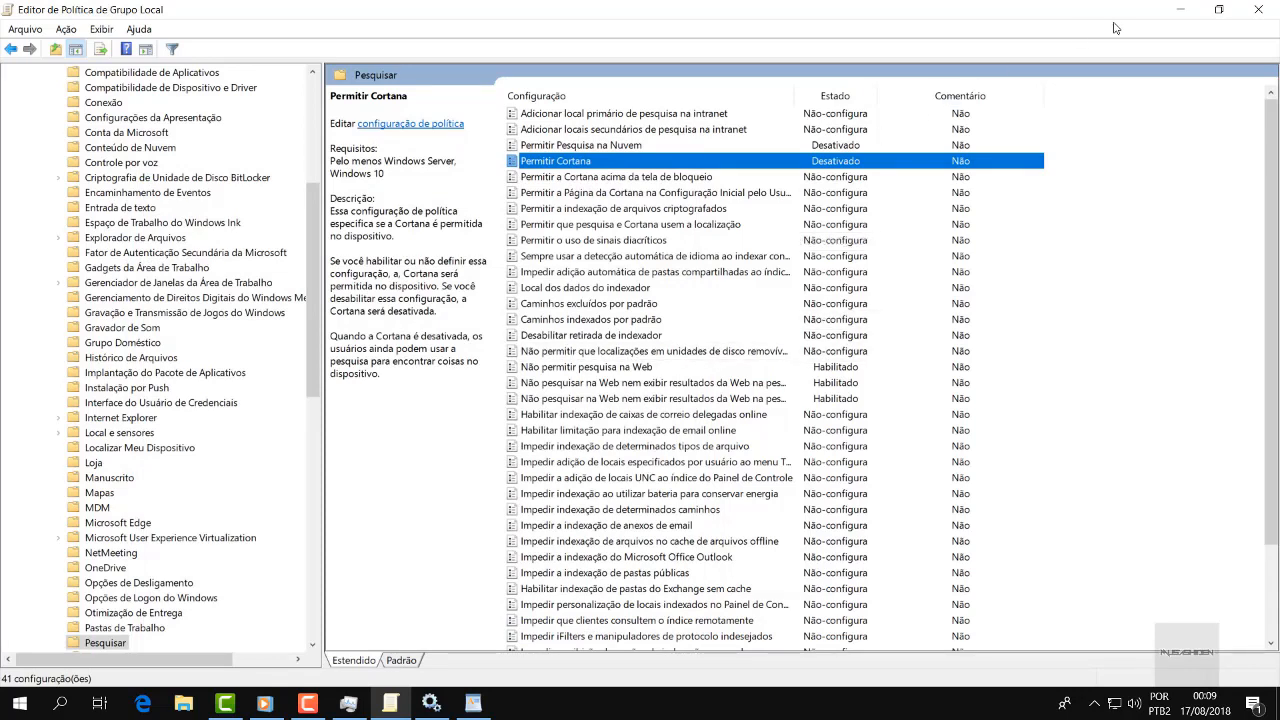
key("alt+Left")
left_click(1180, 9)
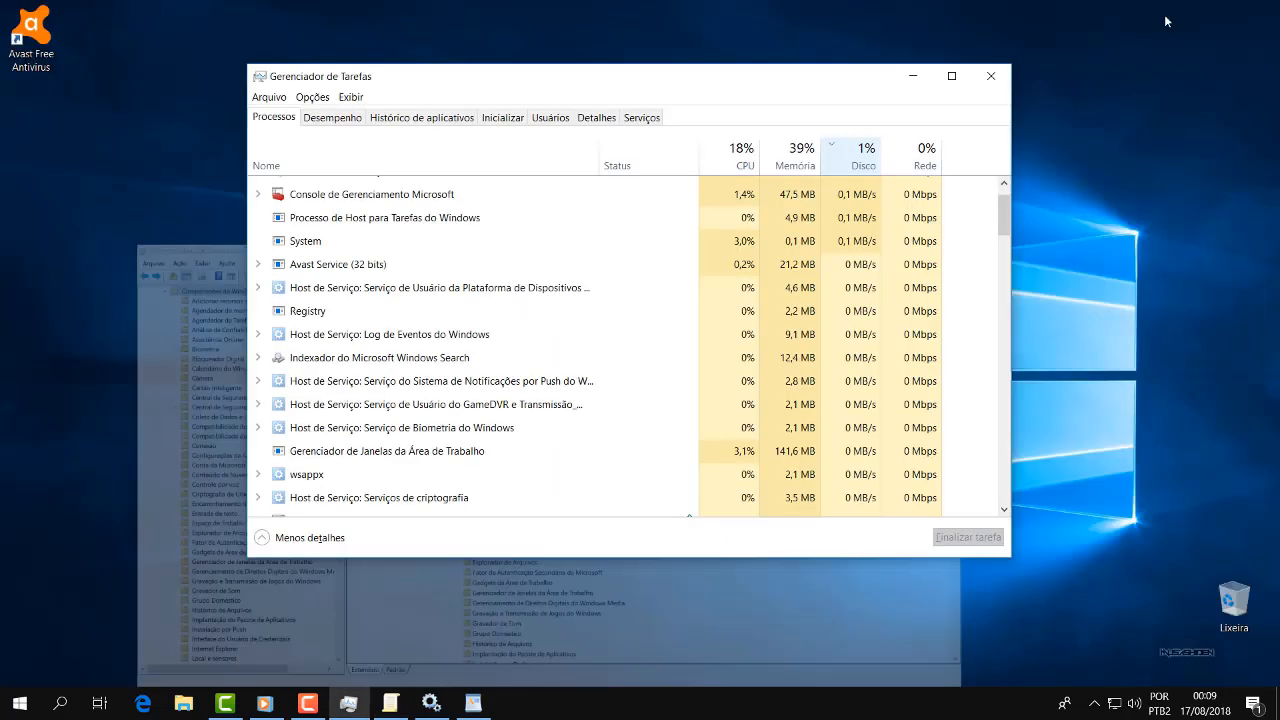
Search Windows for cortana, dismiss the search, and inspect the subprocesses of the Cortana group in Task Manager.
left_click(20, 703)
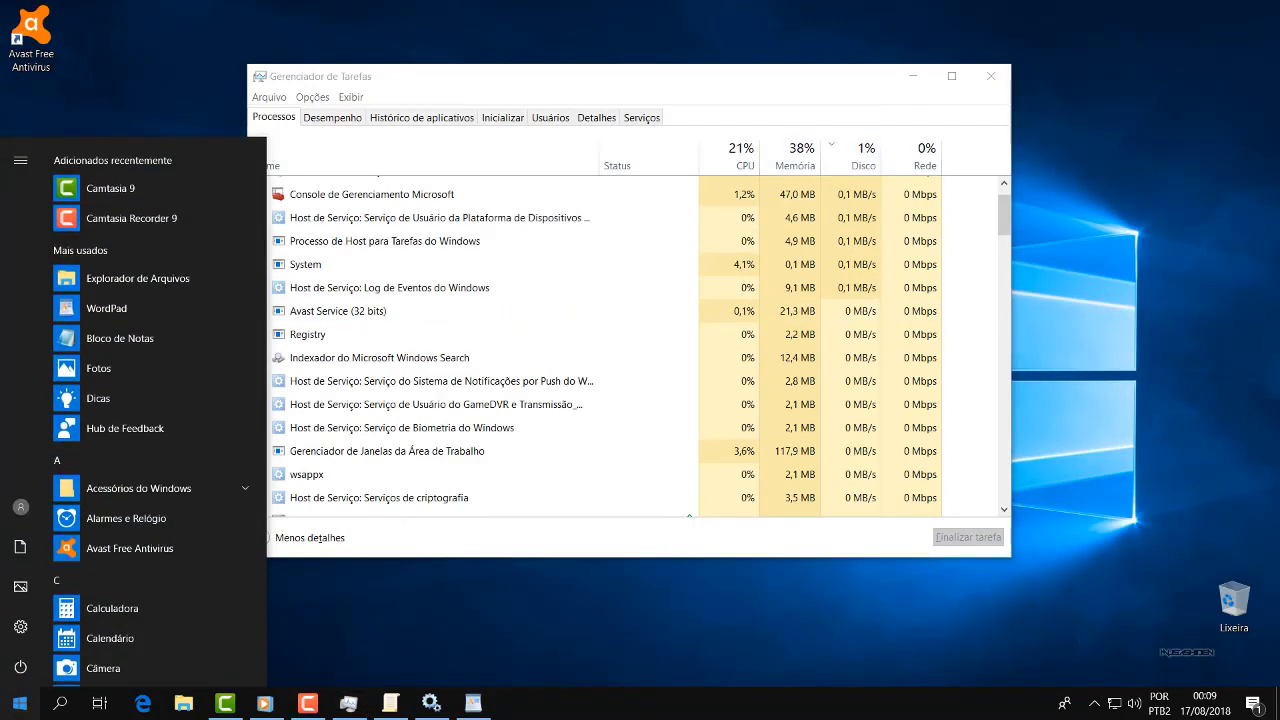
type("cortana")
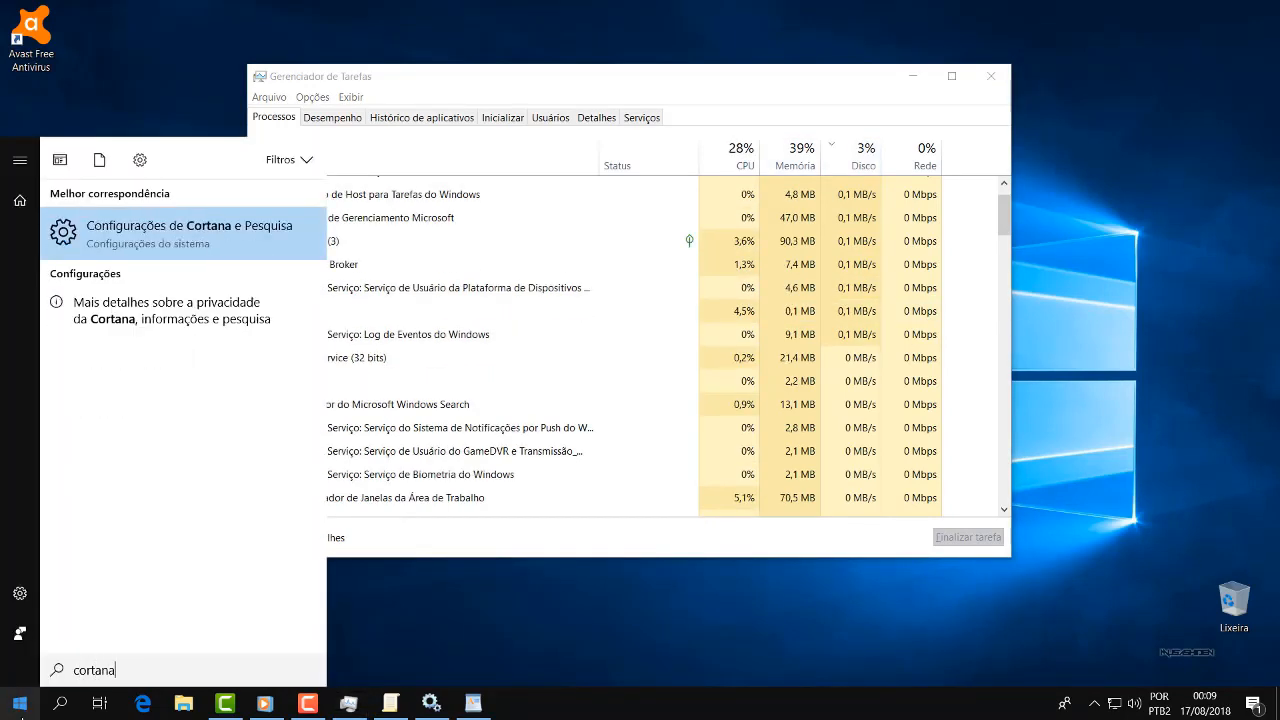
key("Escape")
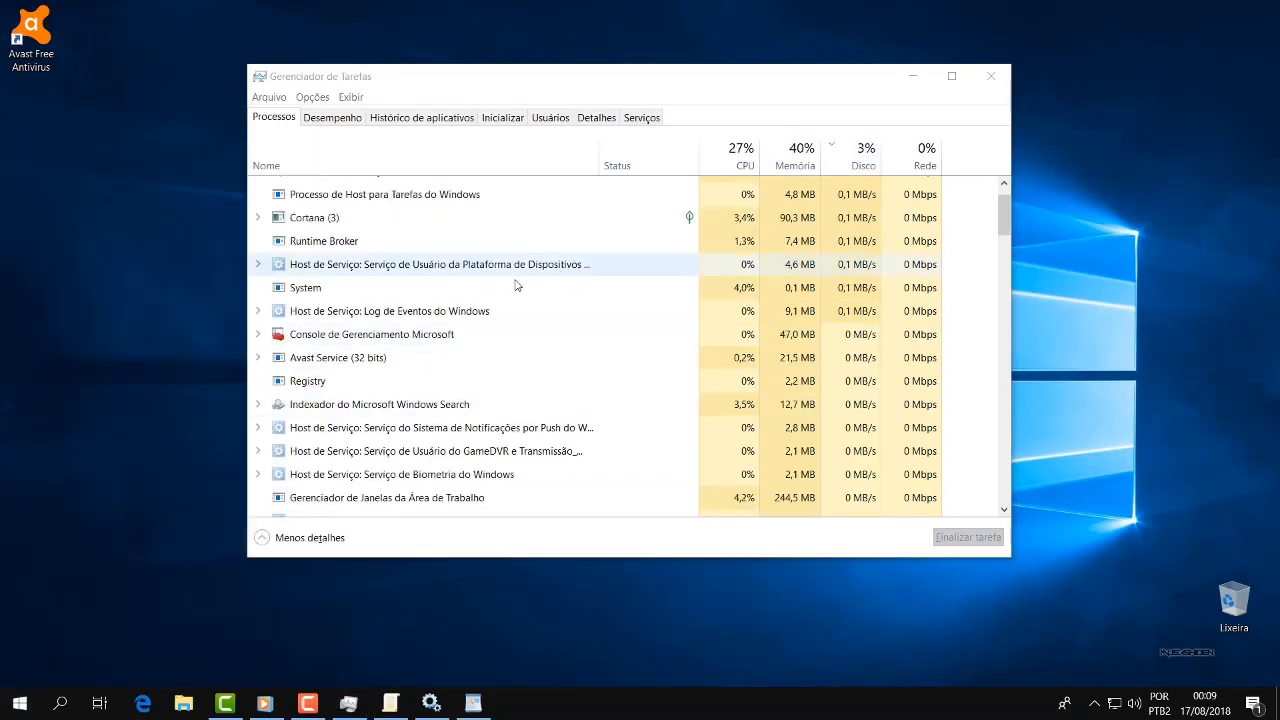
left_click(312, 219)
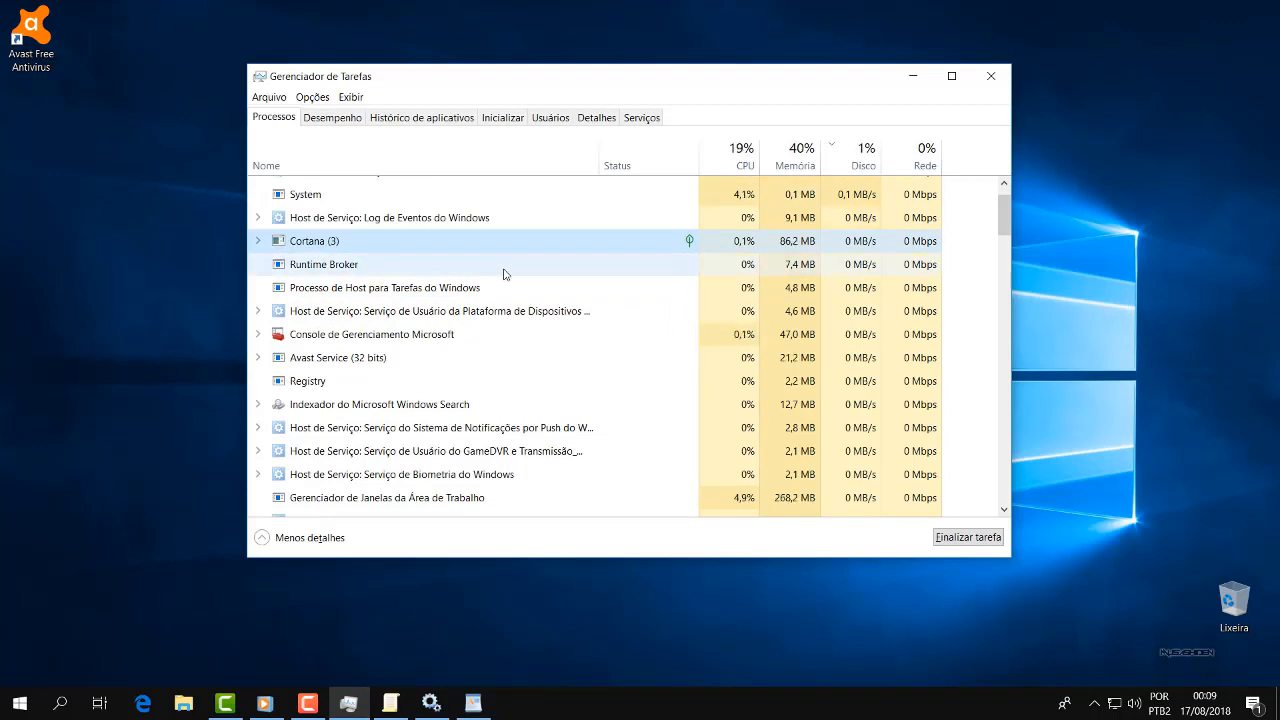
left_click(258, 242)
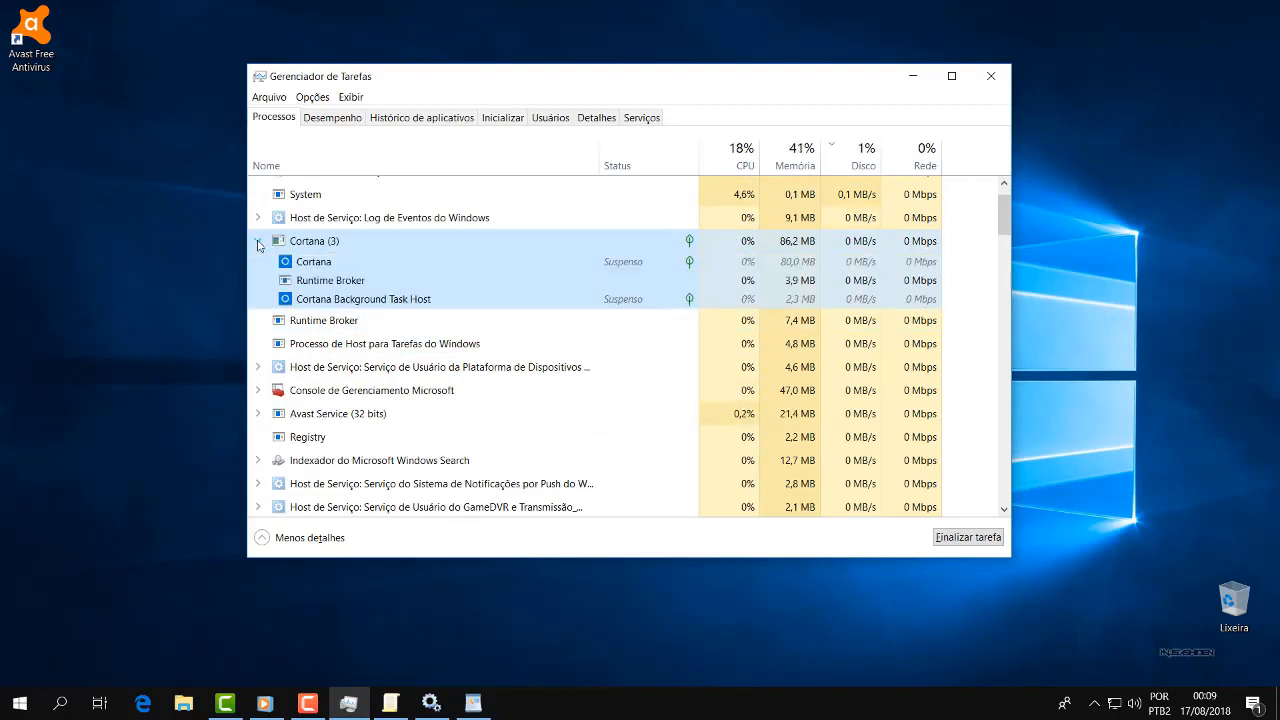
left_click(260, 265)
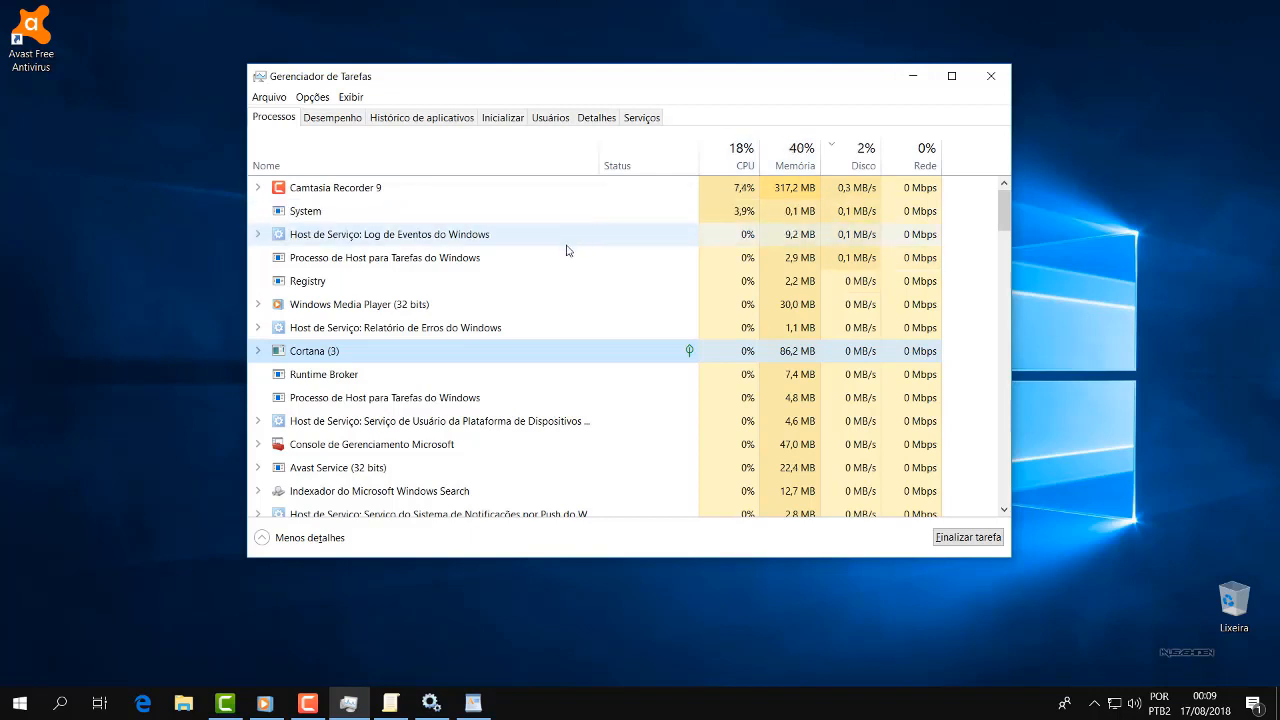
left_click(308, 703)
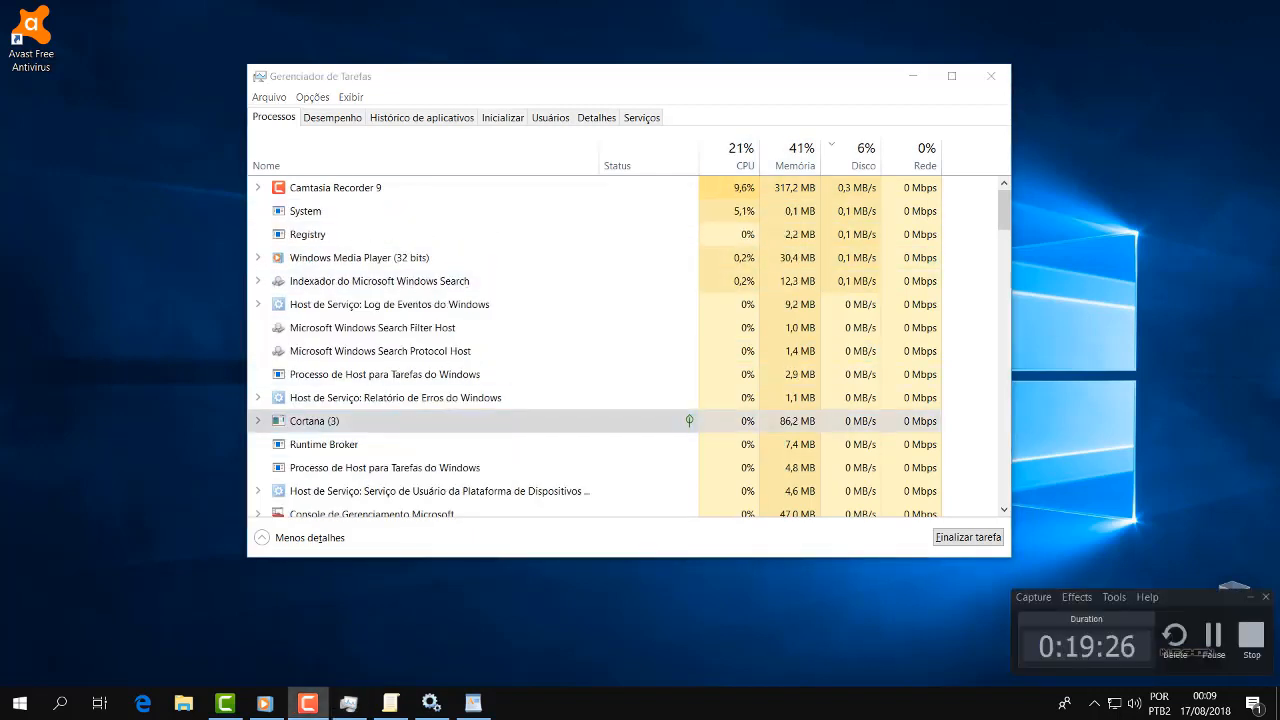
left_click(308, 703)
scroll(681, 190, "down", 2)
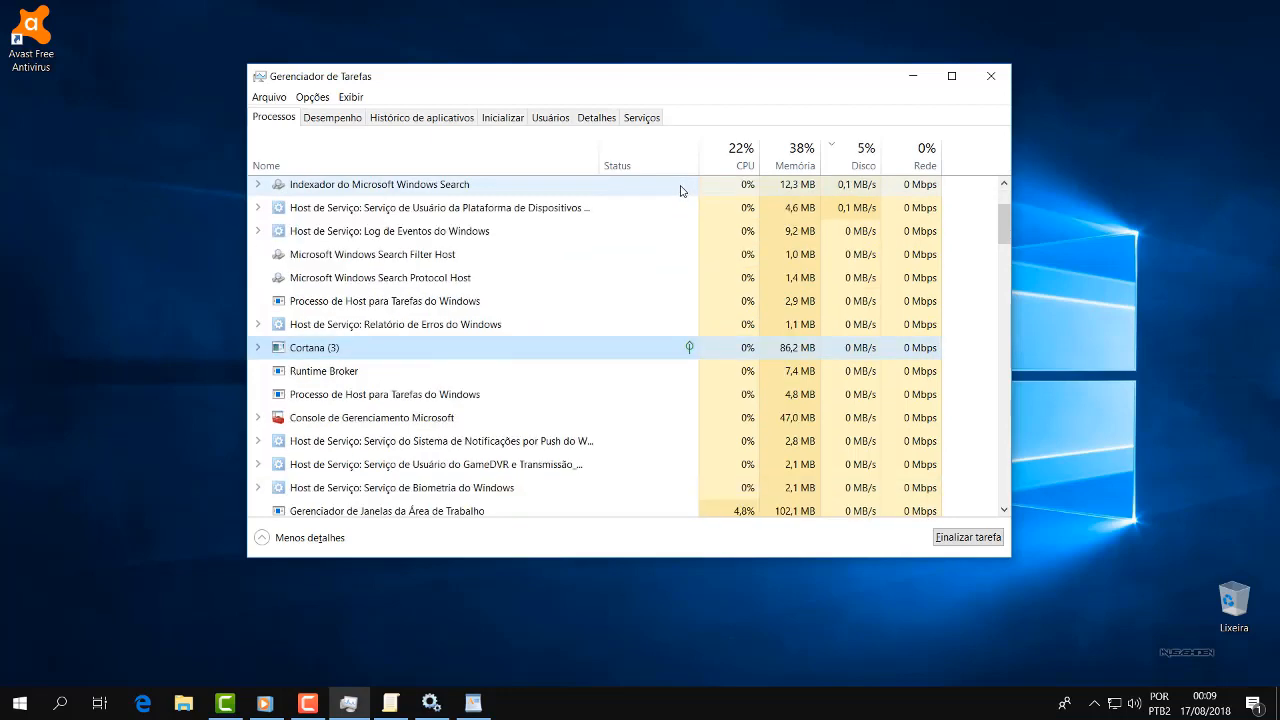
left_click(20, 703)
scroll(96, 320, "down", 5)
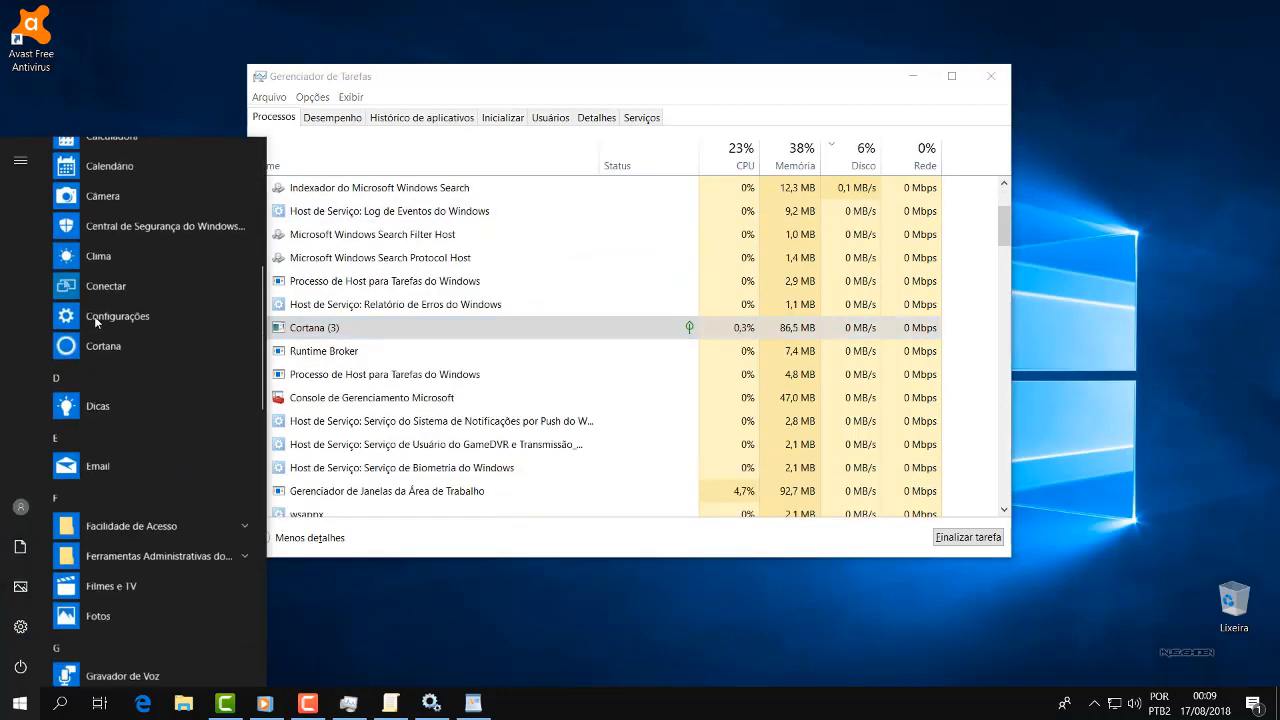
scroll(96, 322, "down", 1)
key("super")
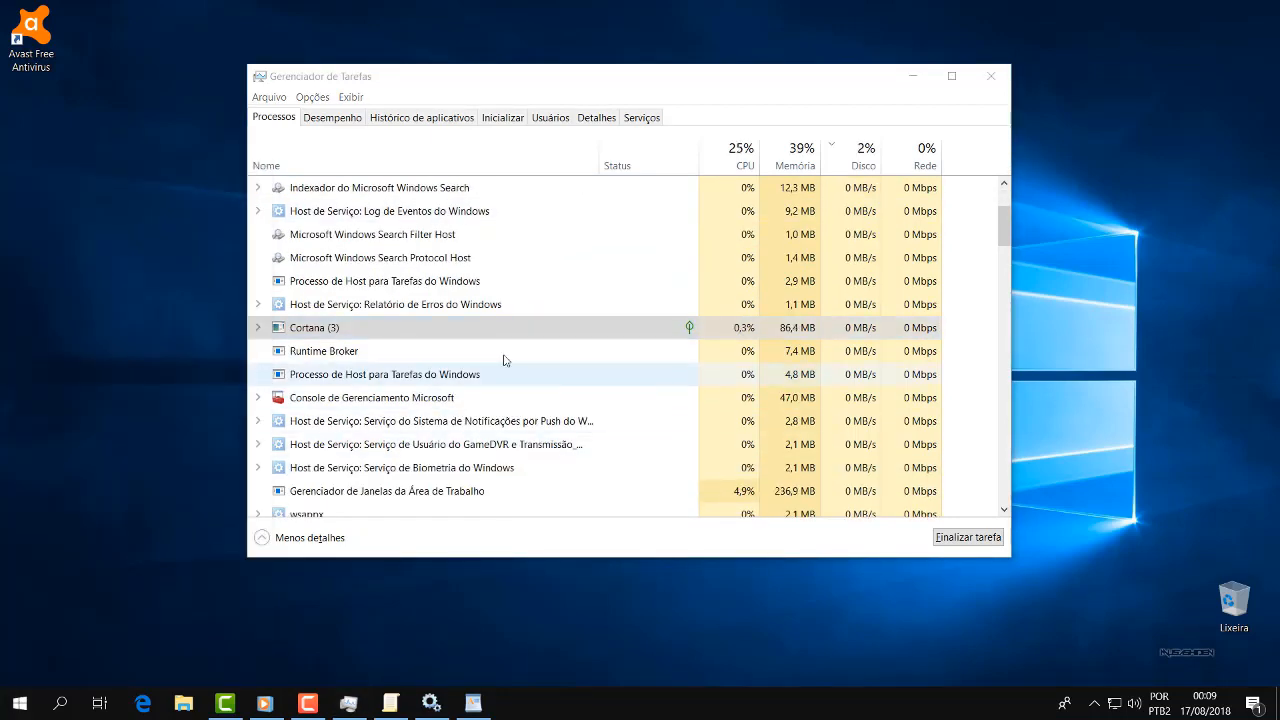
scroll(504, 360, "up", 2)
Open Painel de Controle through a Windows search for painel de, and search its settings for manutenção.
left_click(20, 703)
type("pain")
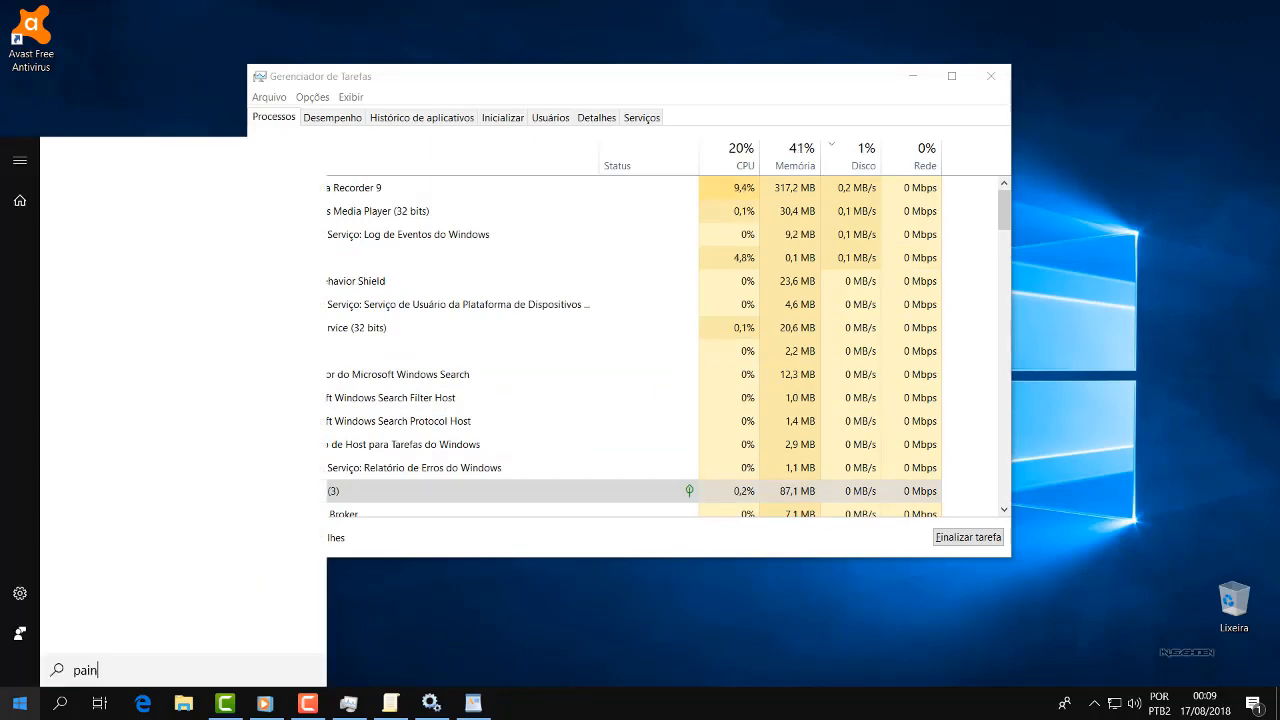
type("el de")
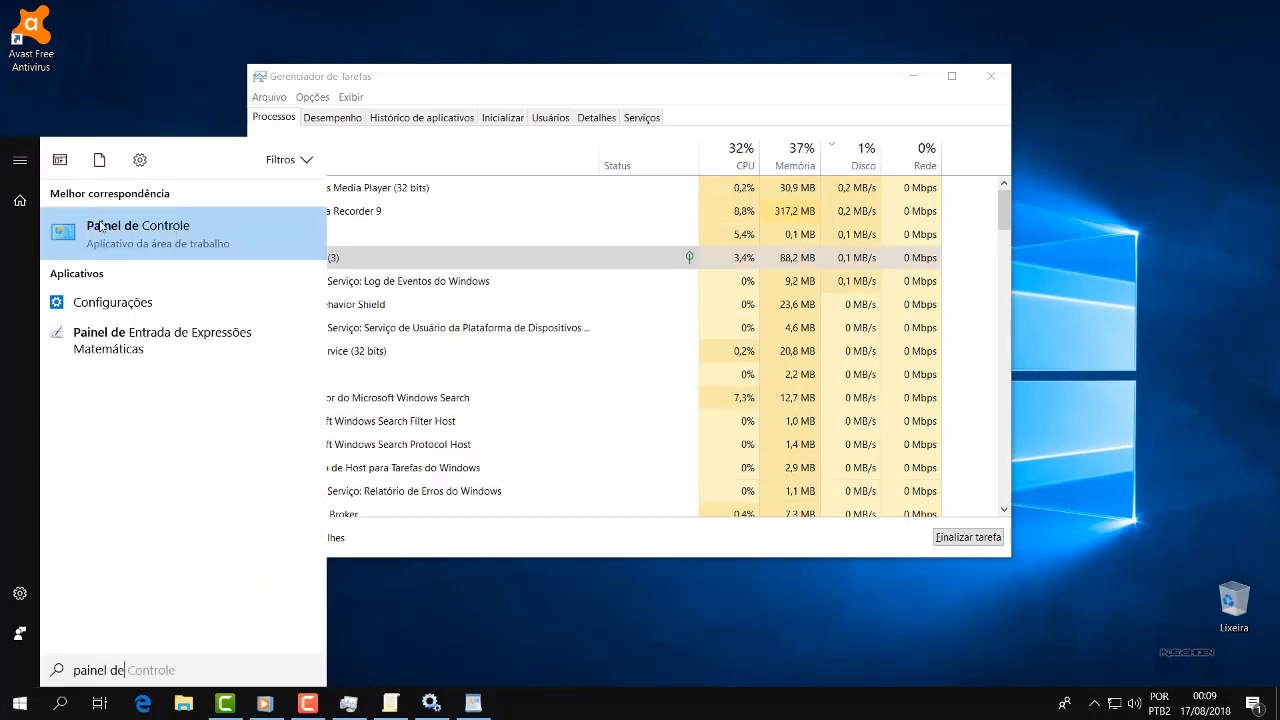
left_click(101, 227)
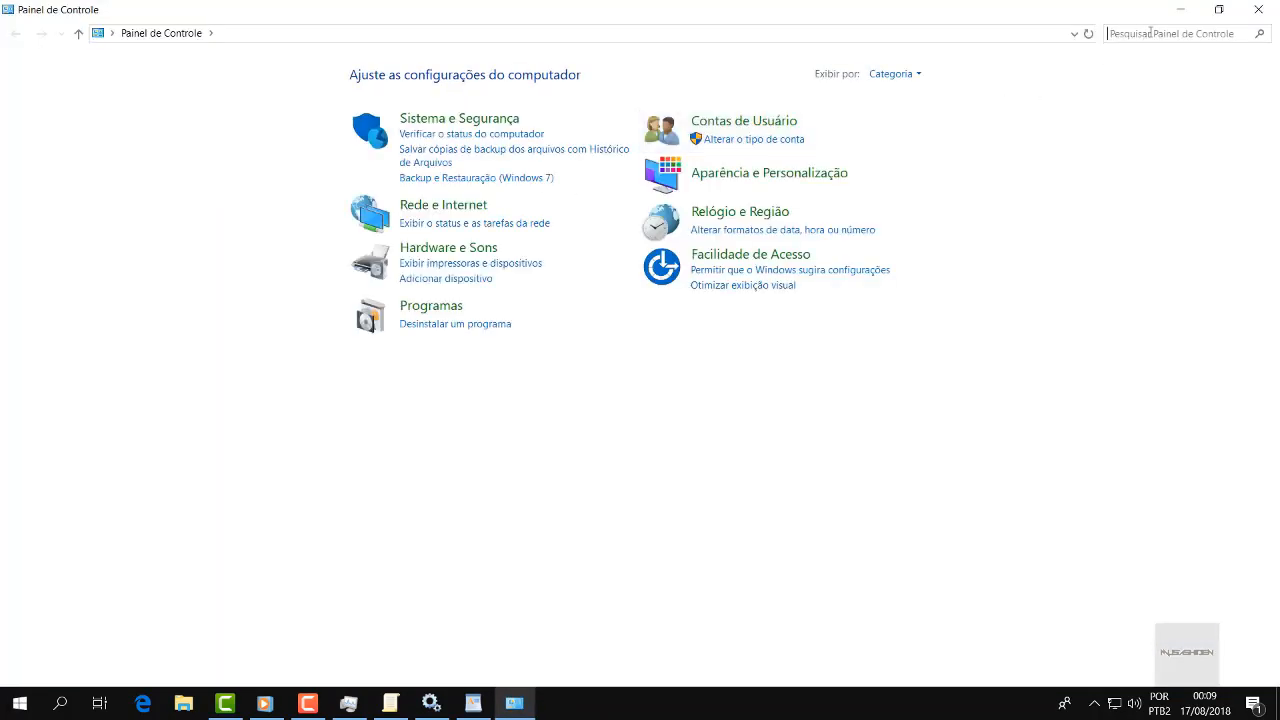
left_click(1159, 31)
type("manutenção")
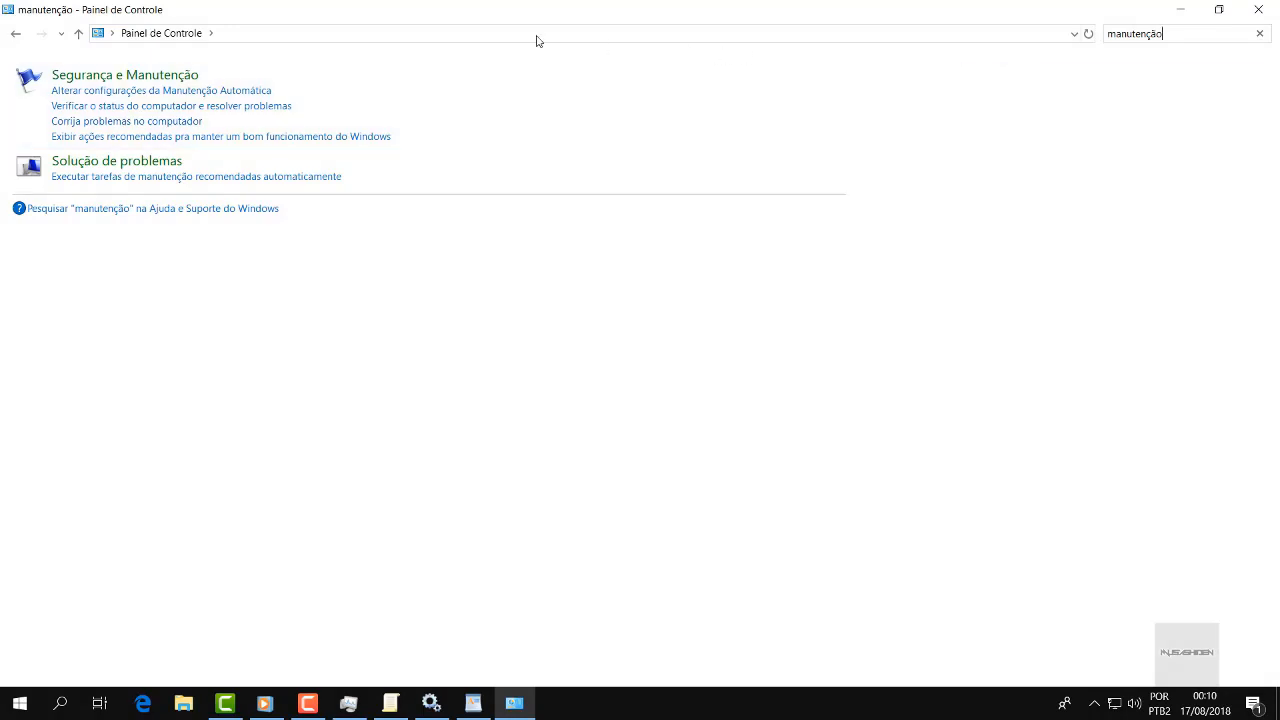
Open the automatic maintenance settings, confirm them, and close Painel de Controle.
left_click(166, 91)
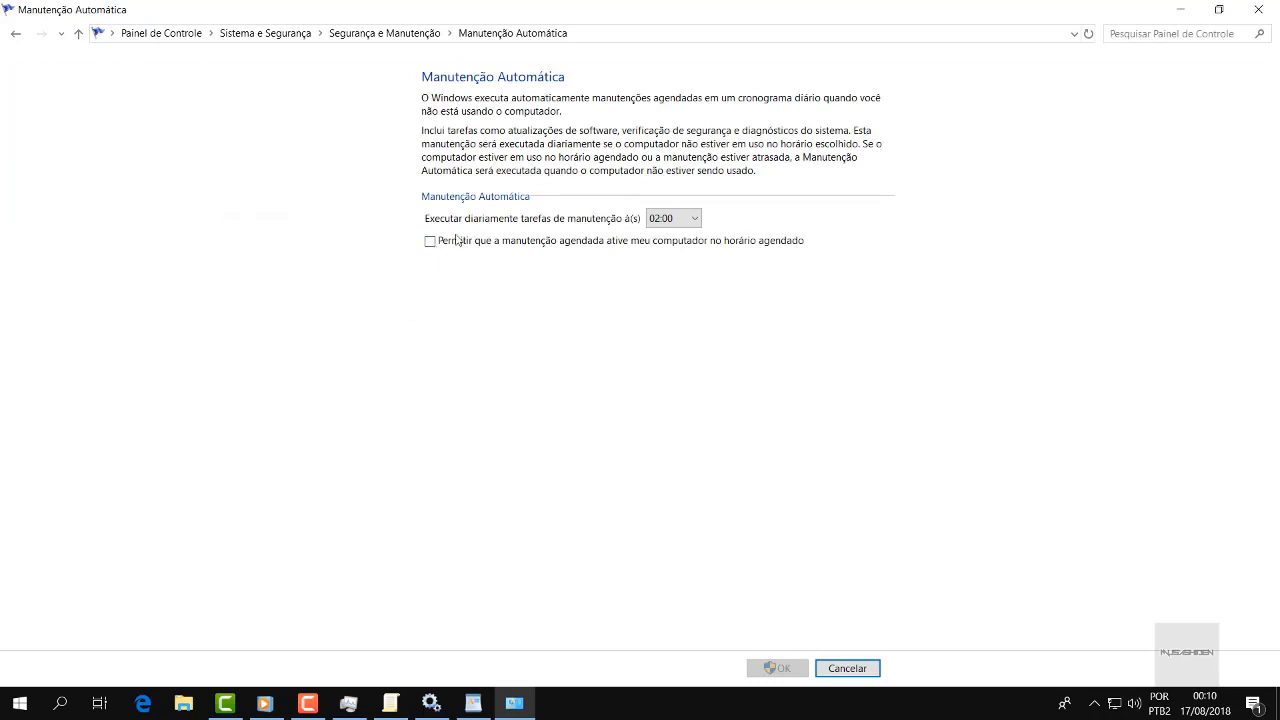
left_click(777, 668)
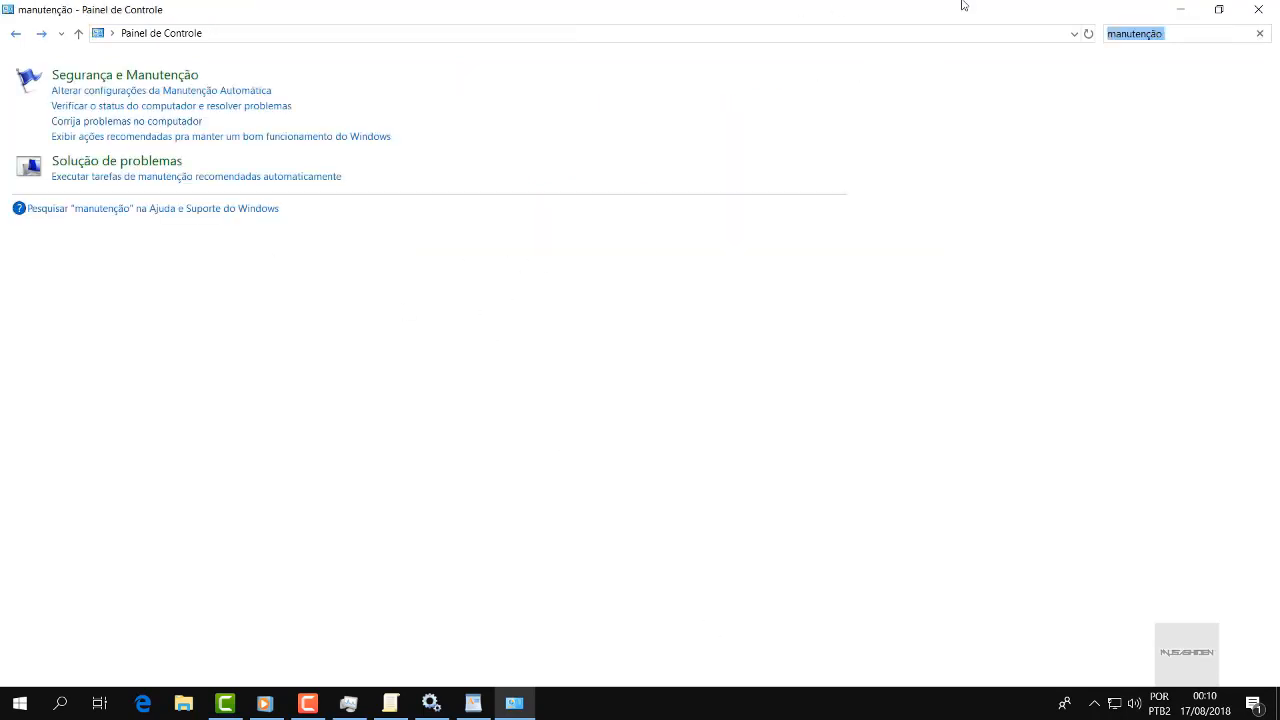
left_click(1258, 9)
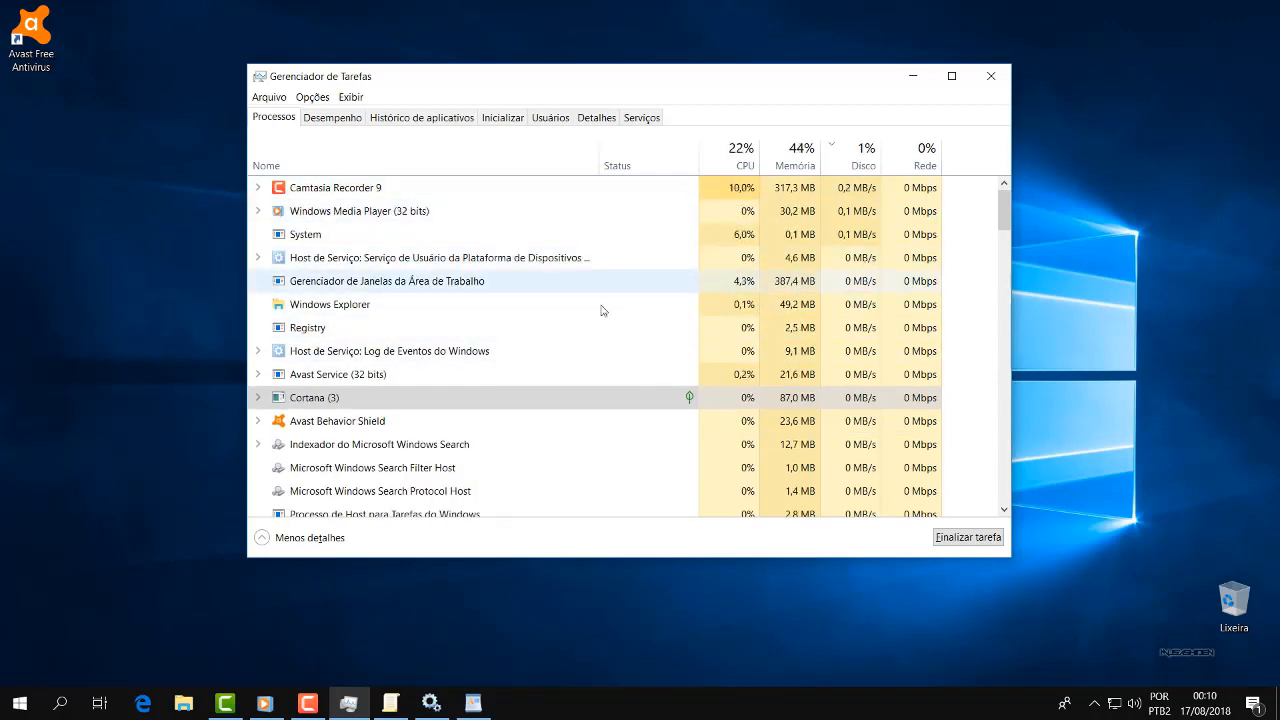
Examine the activity graphs for Disco 0 (C: E: F:) in Task Manager and return to the process list.
left_click(328, 119)
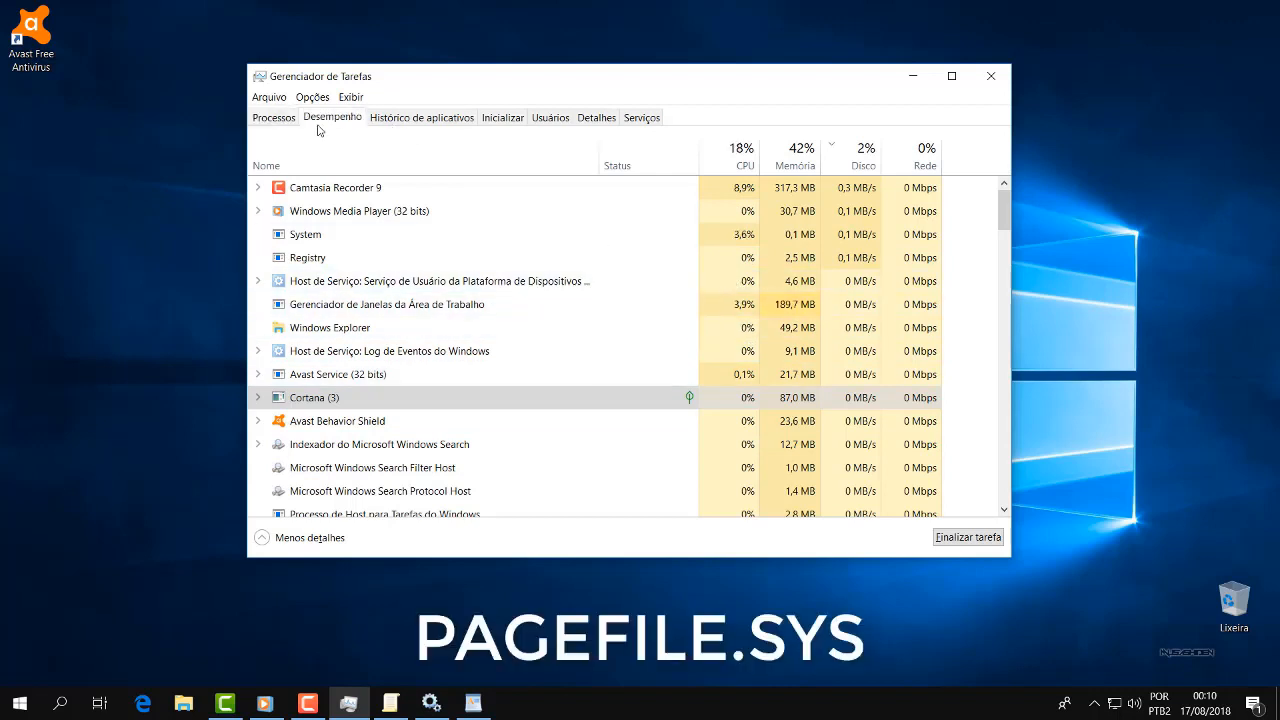
left_click(308, 278)
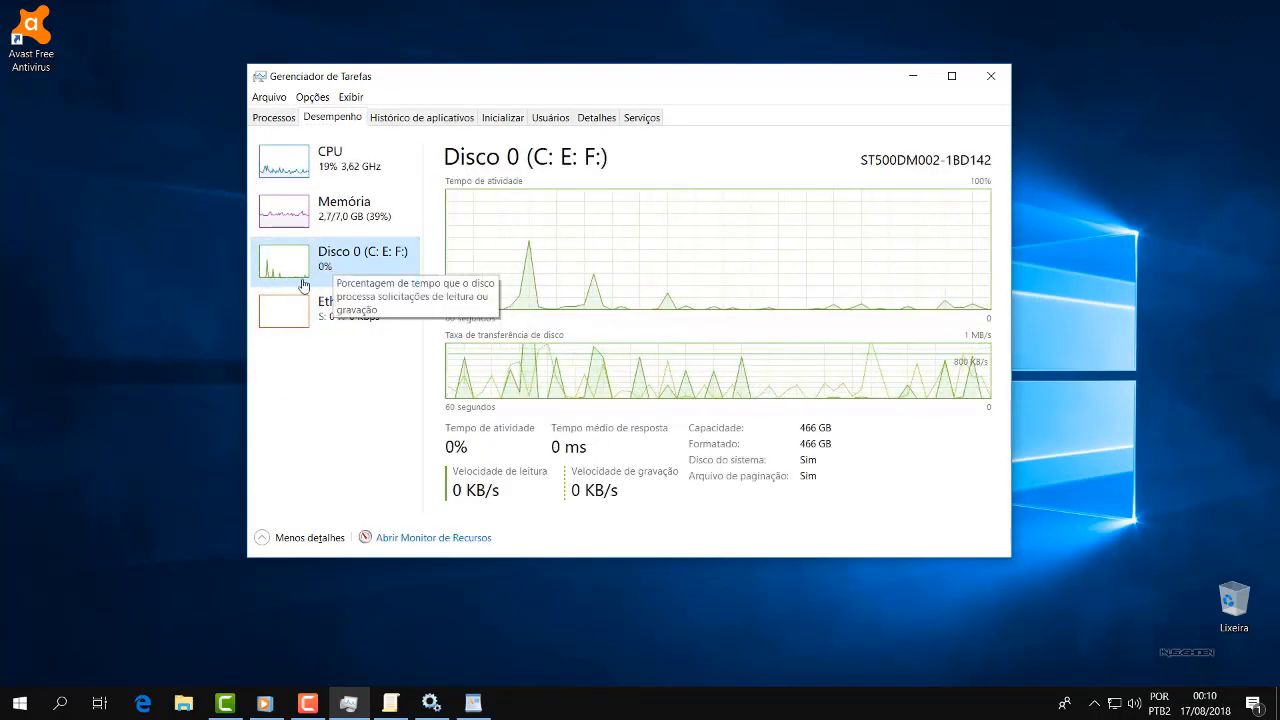
left_click(290, 118)
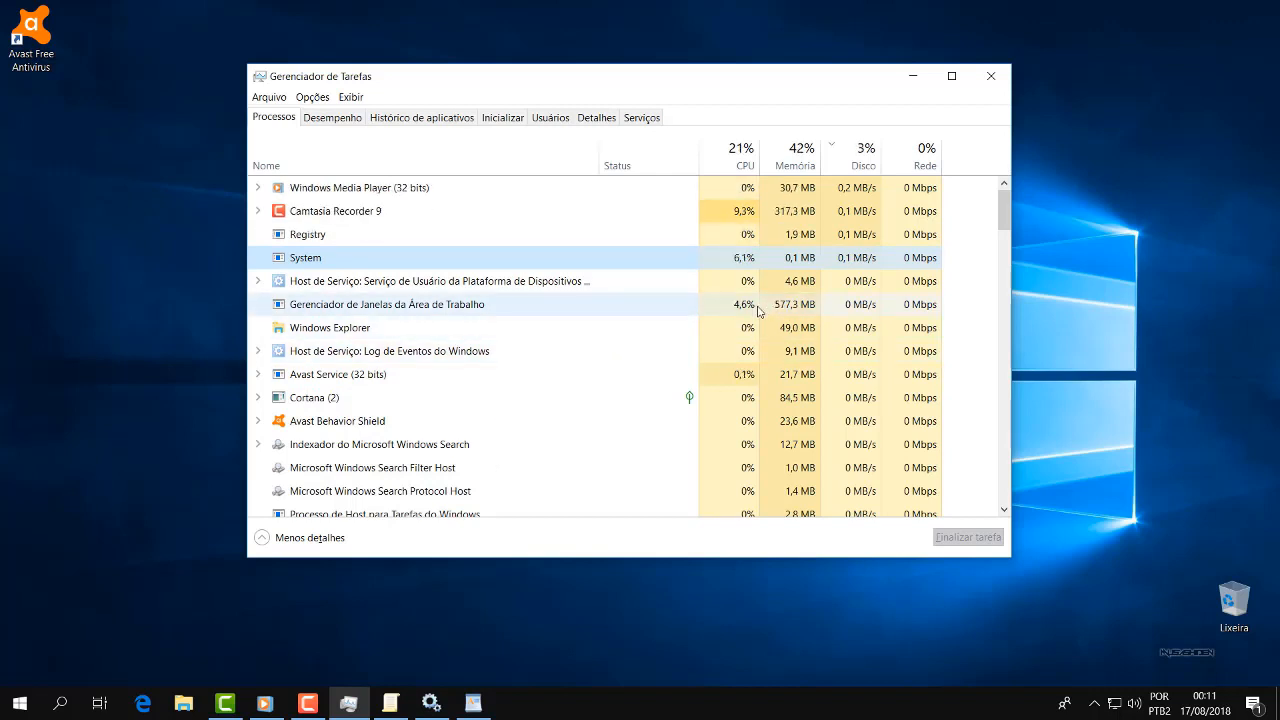
Open the Memória Virtual settings through the system information and the advanced system performance options.
right_click(22, 702)
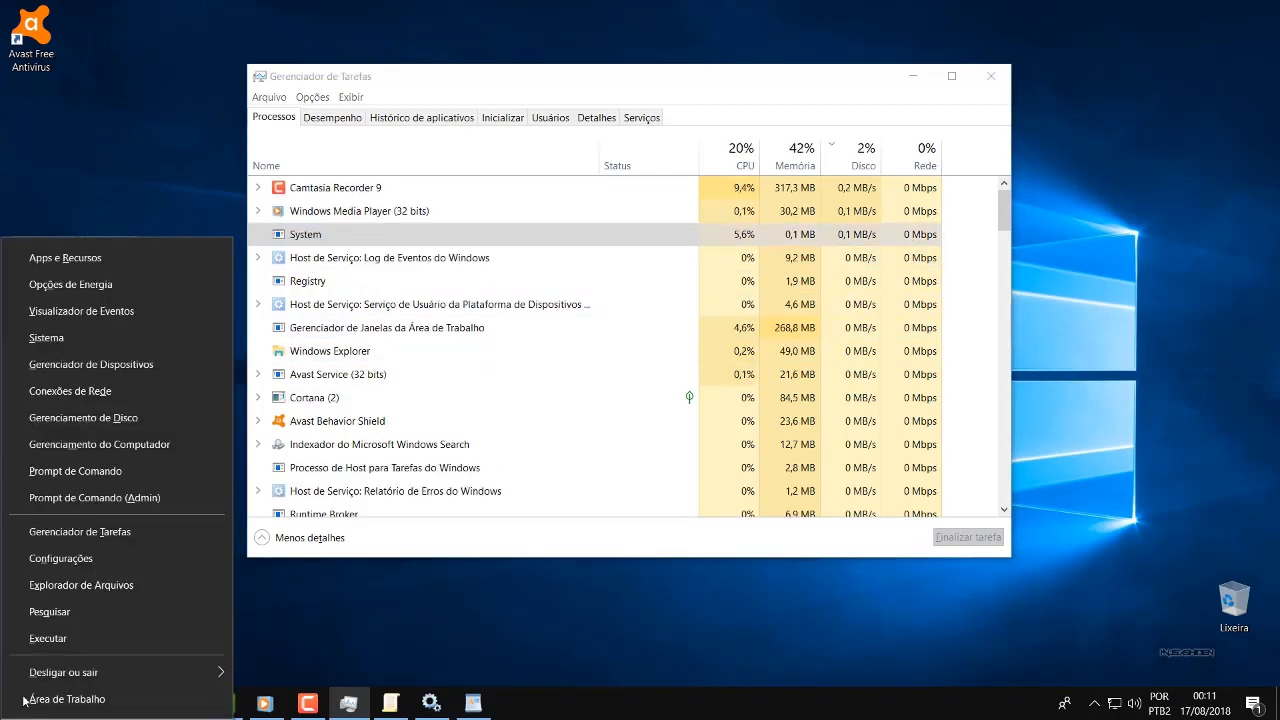
left_click(66, 338)
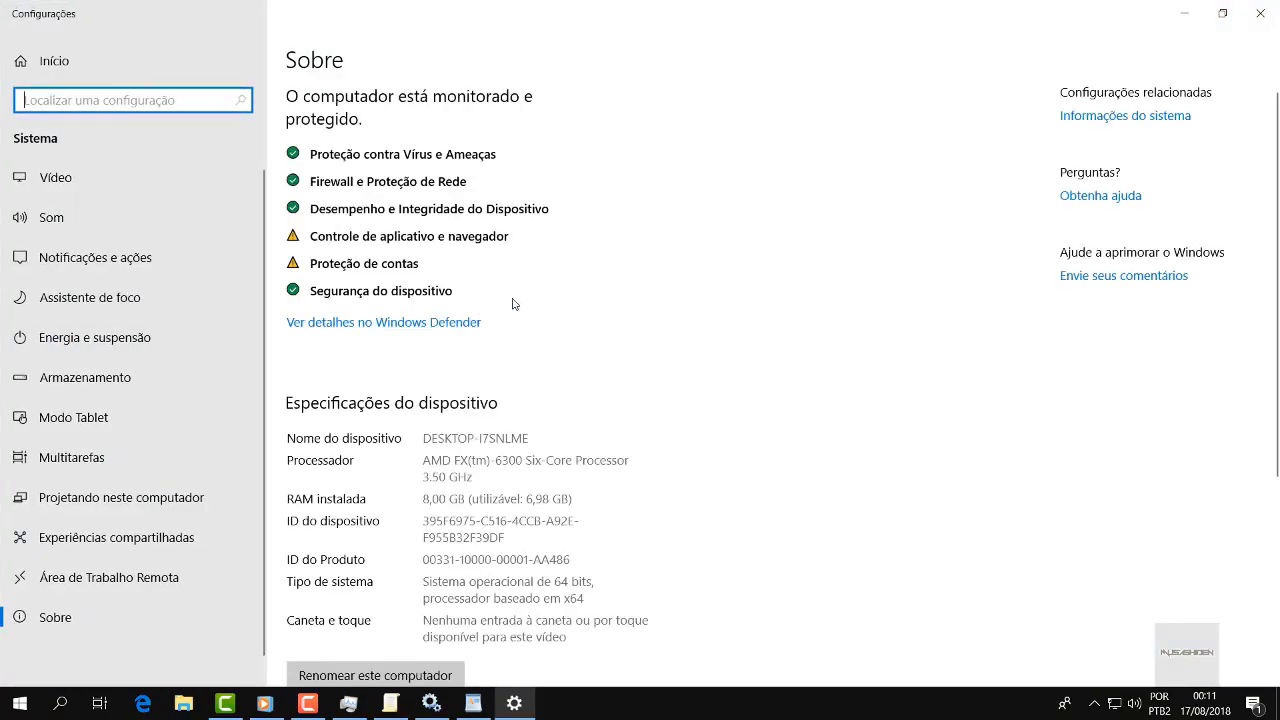
left_click(1163, 118)
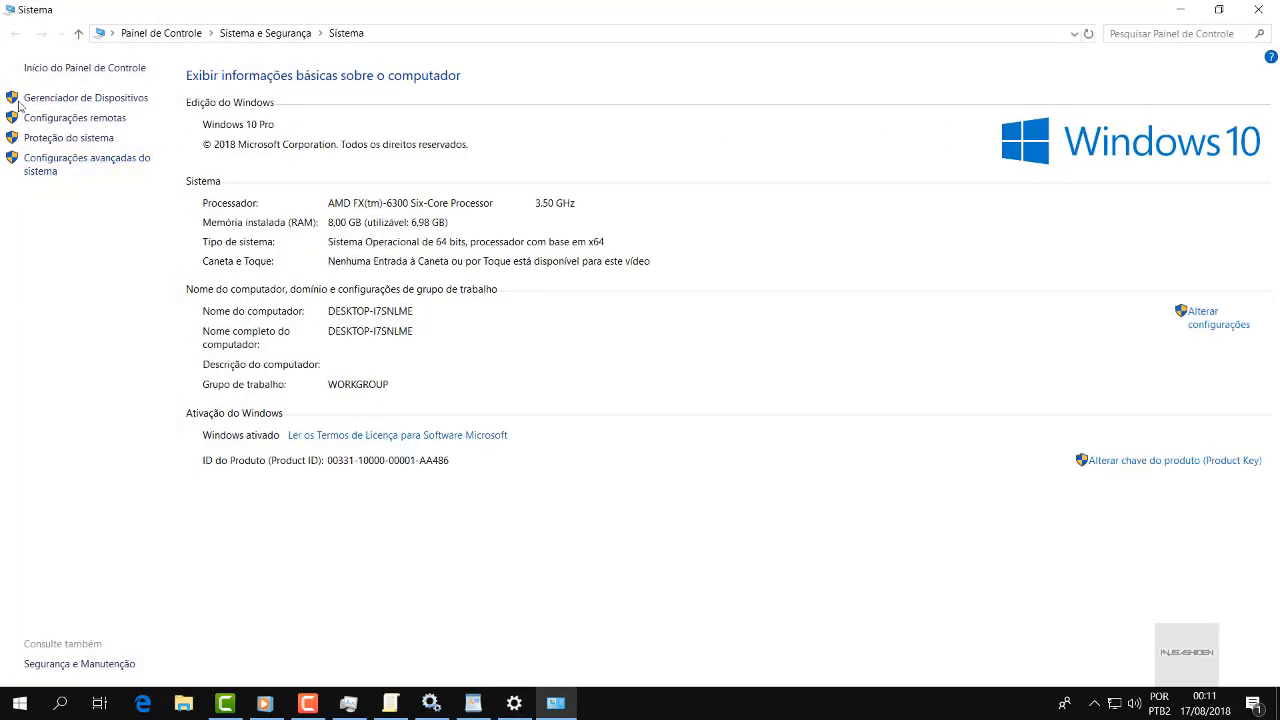
left_click(45, 171)
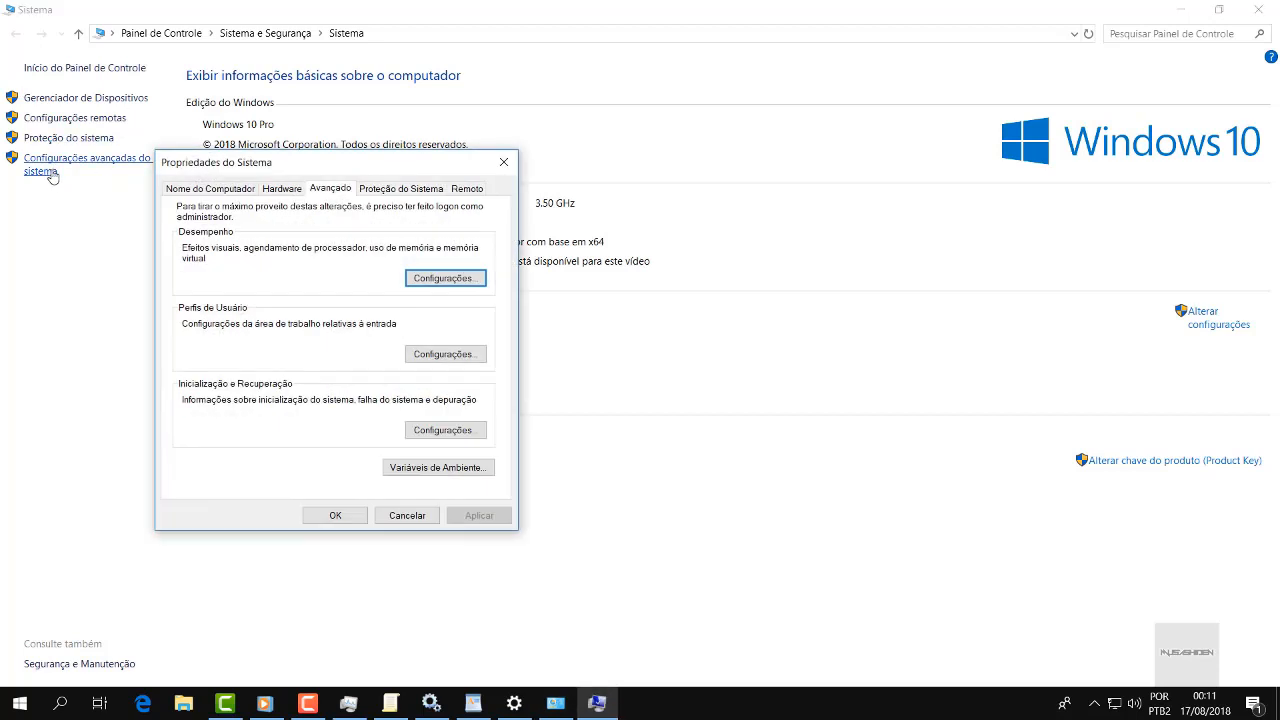
left_click_drag(316, 172, 466, 178)
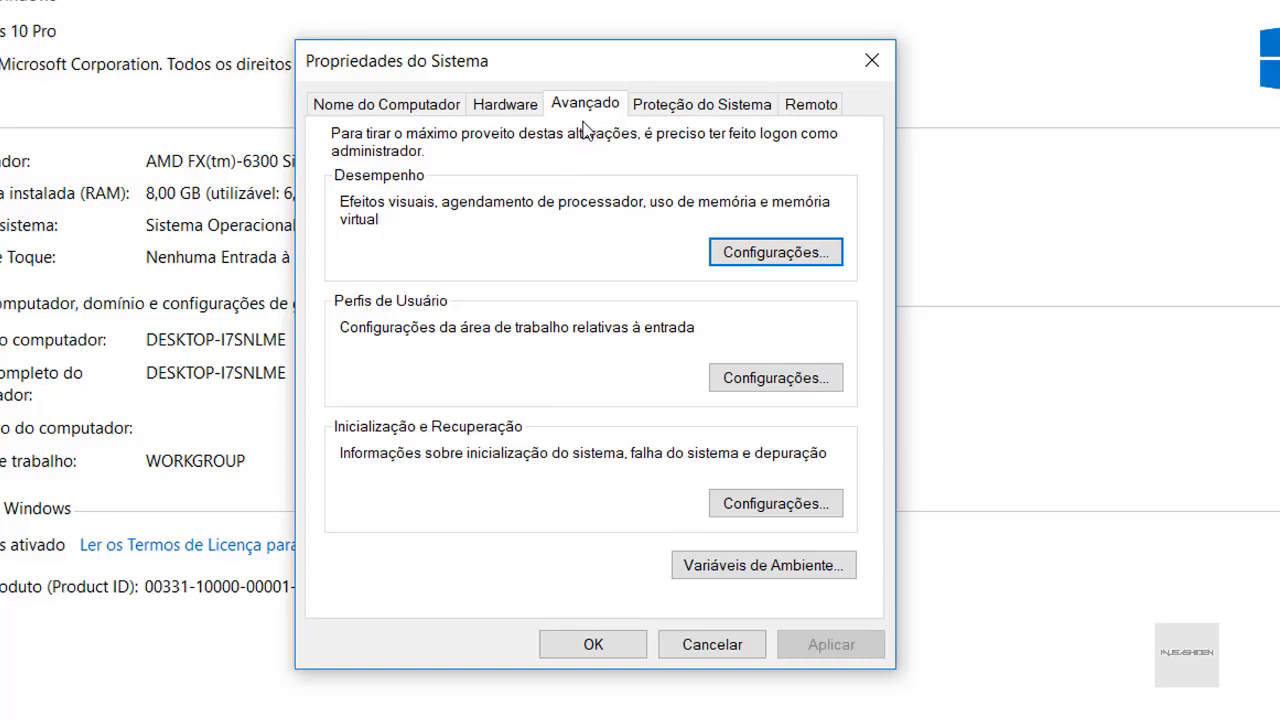
left_click(776, 254)
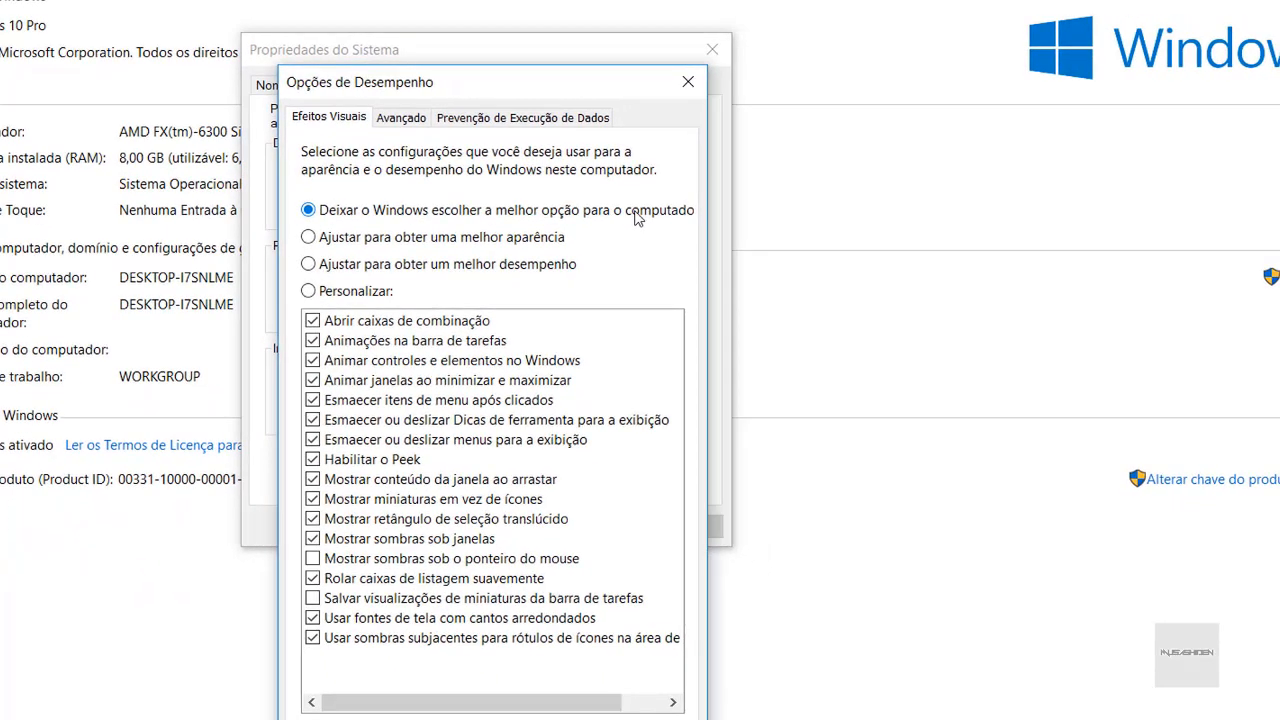
left_click(418, 122)
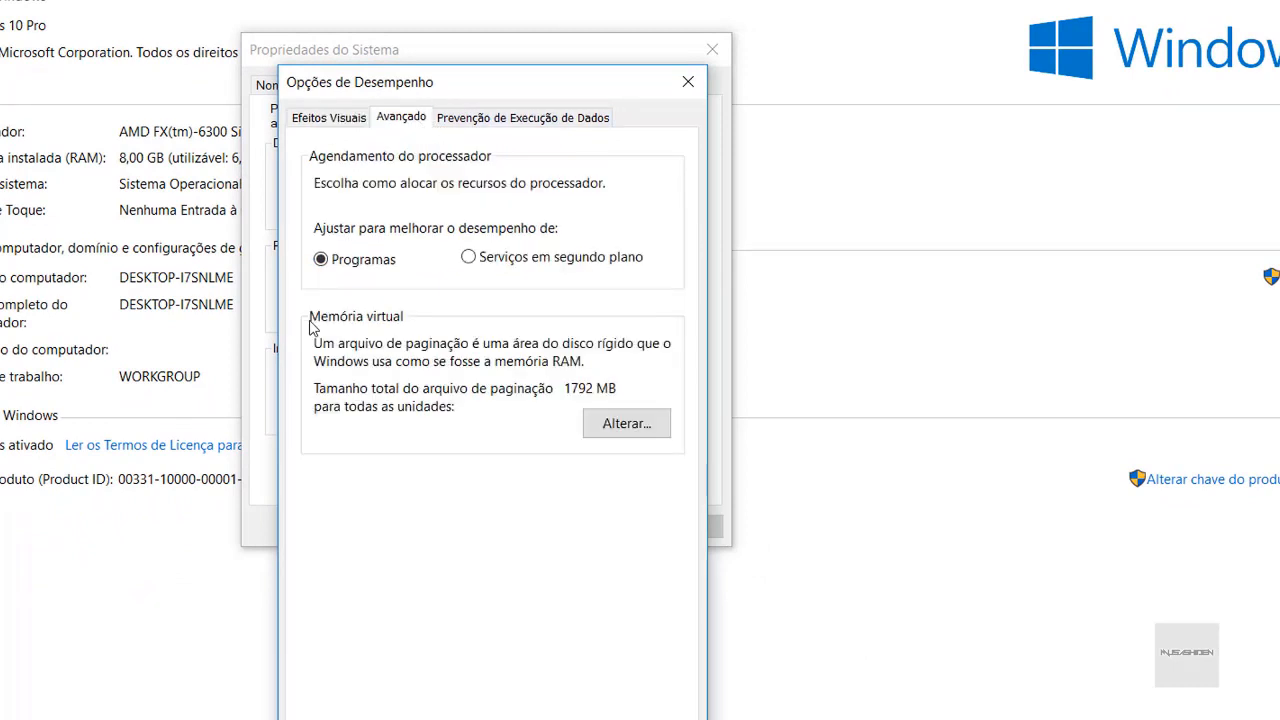
left_click(641, 428)
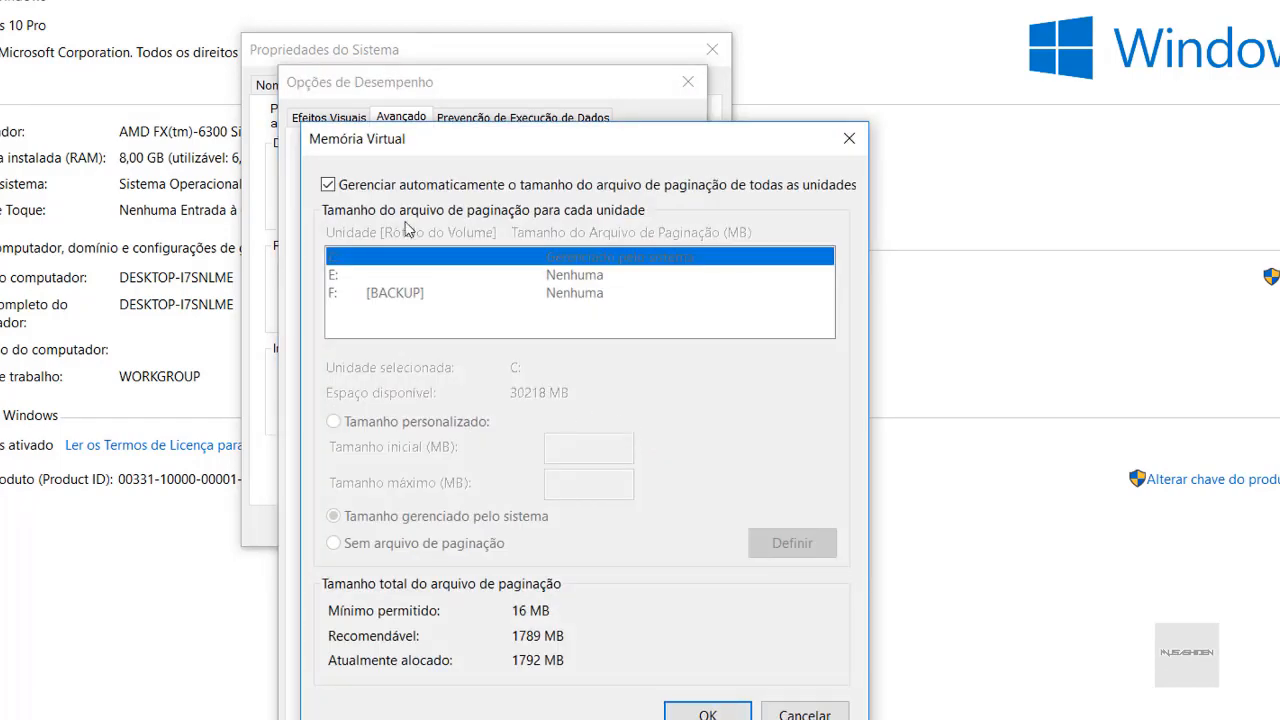
Turn off automatic paging file management and enter a custom size for drive C: with initial and maximum values of 1789 MB.
left_click(374, 187)
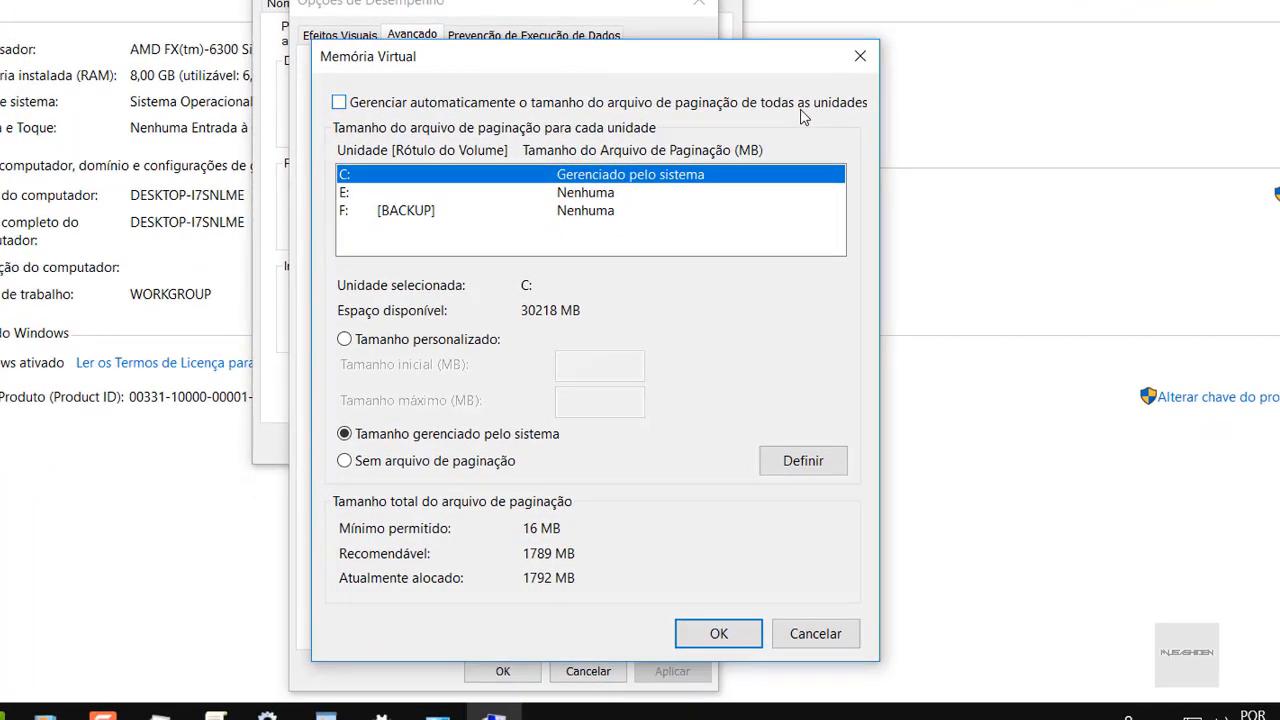
left_click(451, 345)
left_click(598, 368)
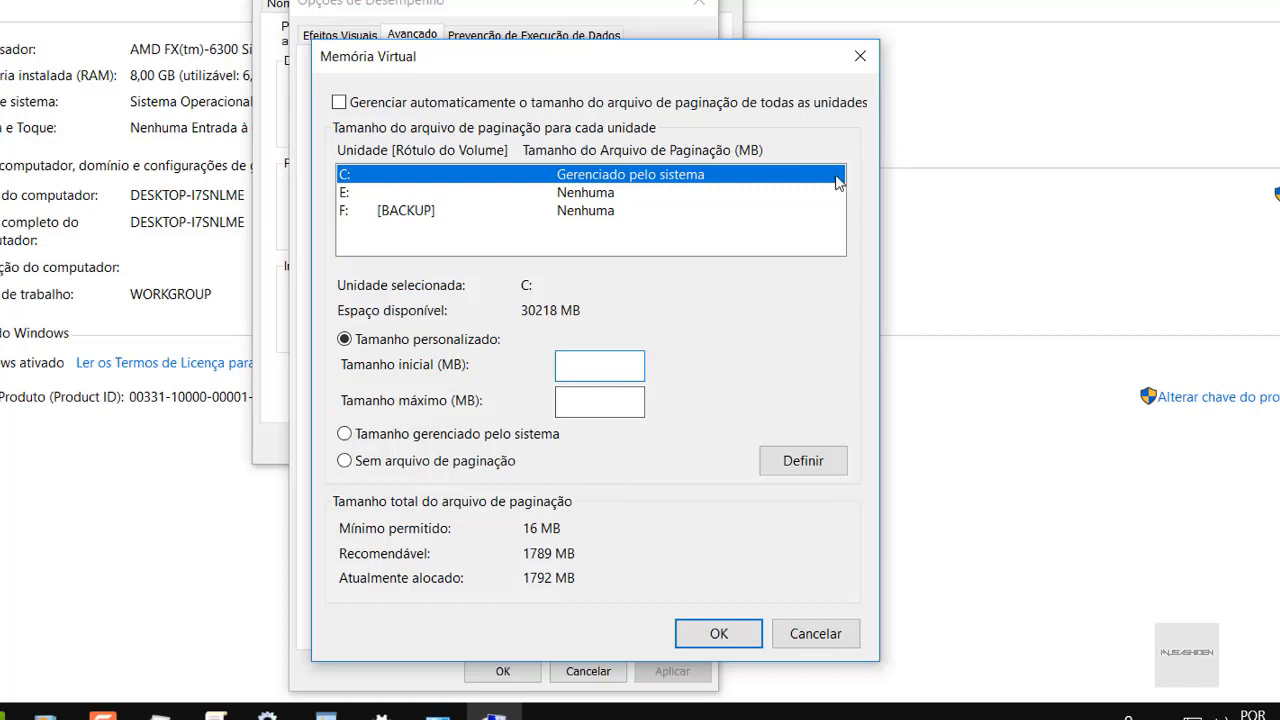
type("1")
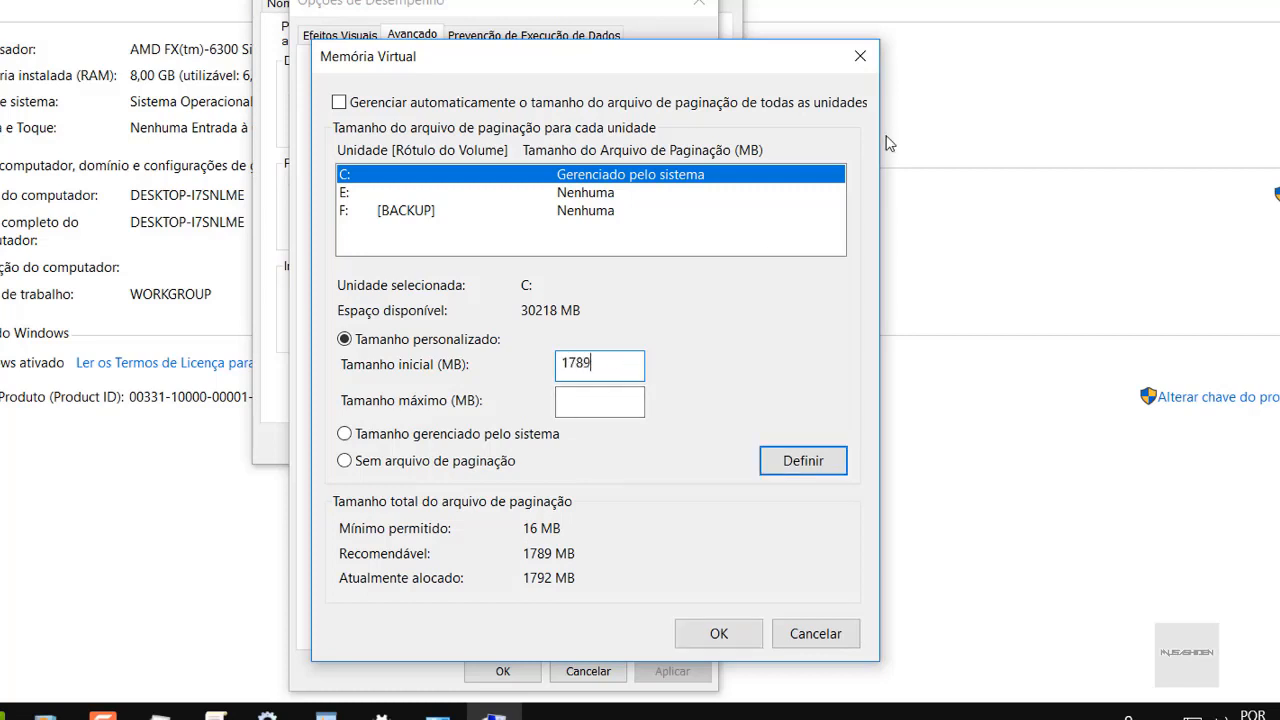
type("789")
left_click(594, 402)
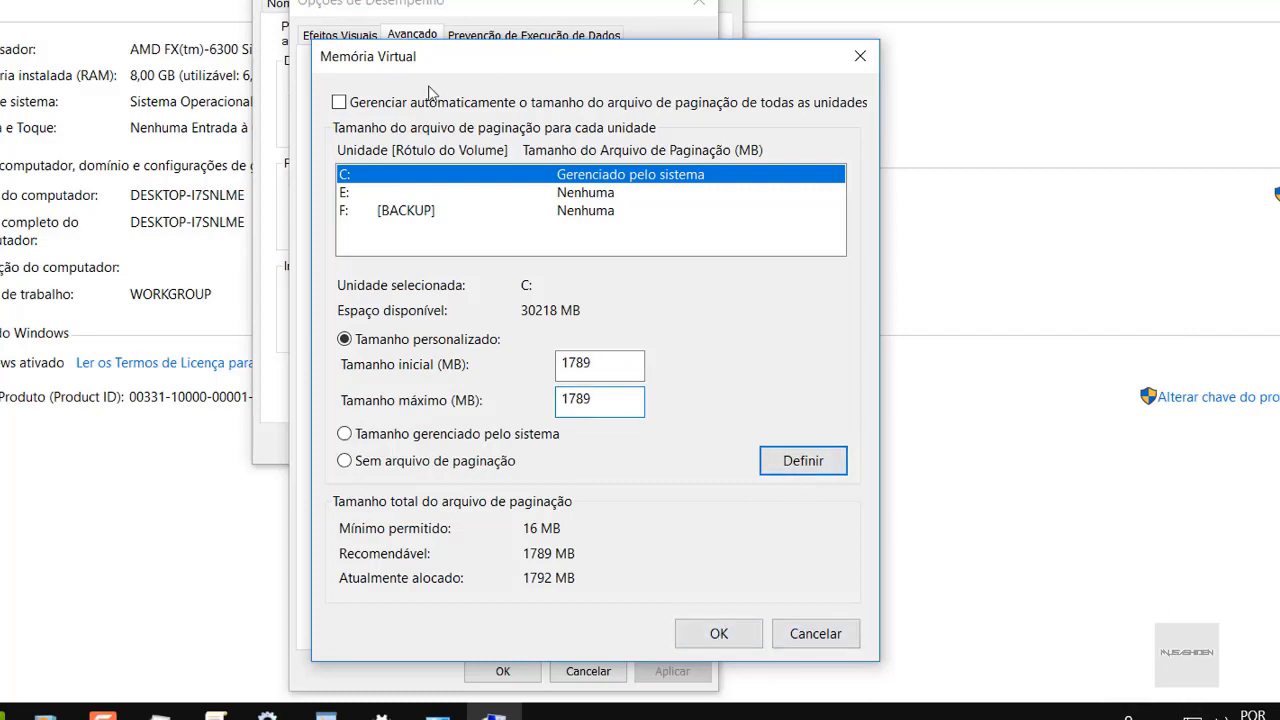
Turn automatic paging file management for all drives back on, recheck it in Memória Virtual, and close the system dialogs.
left_click_drag(598, 65, 528, 35)
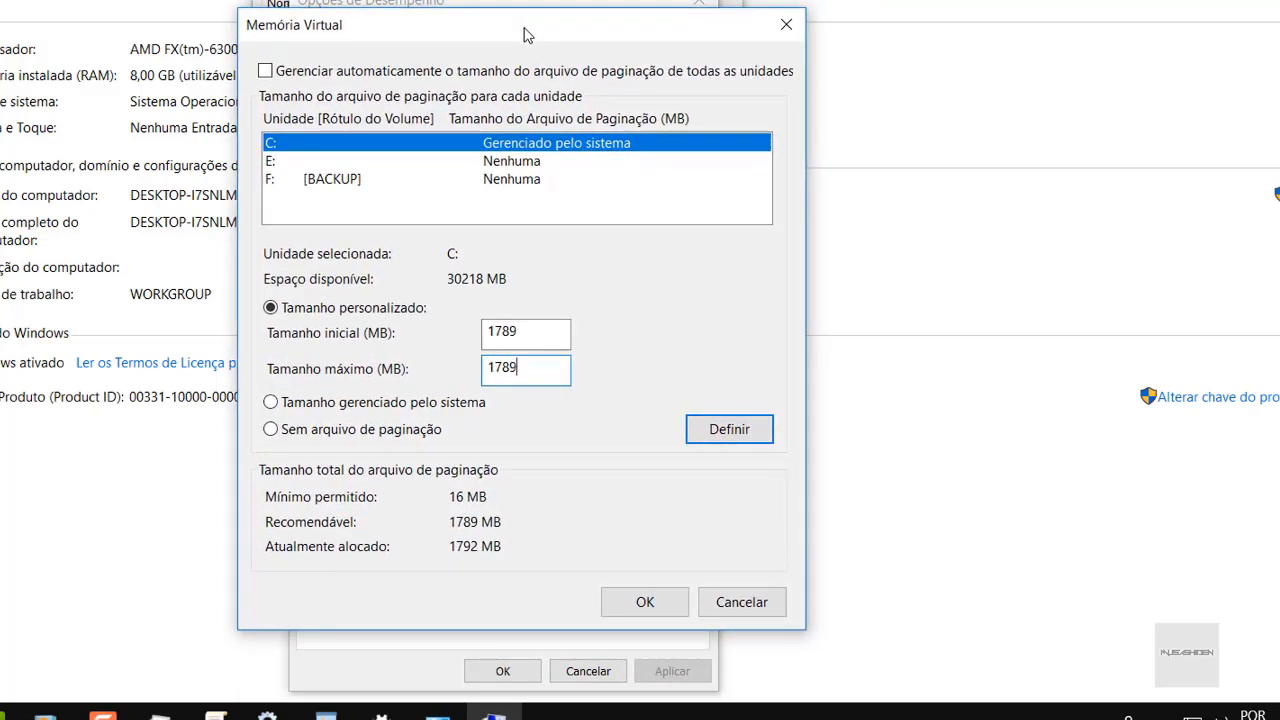
left_click(266, 71)
left_click(641, 604)
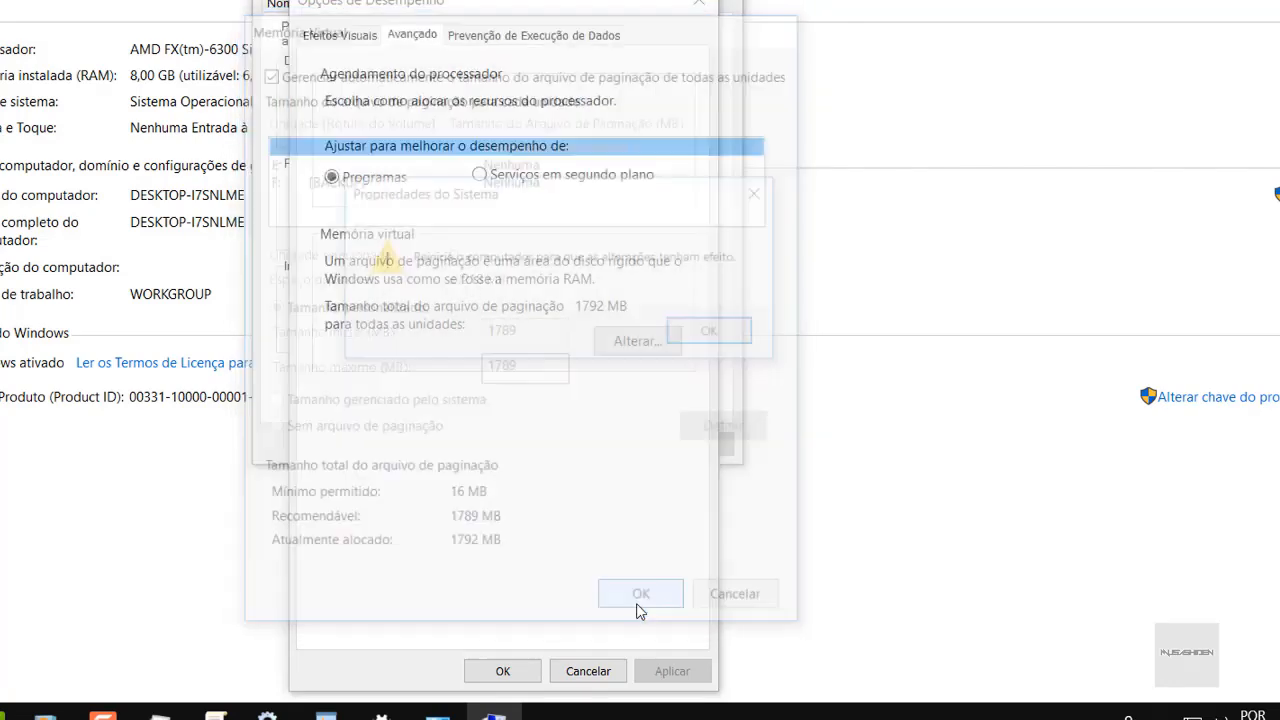
left_click(763, 193)
left_click(638, 338)
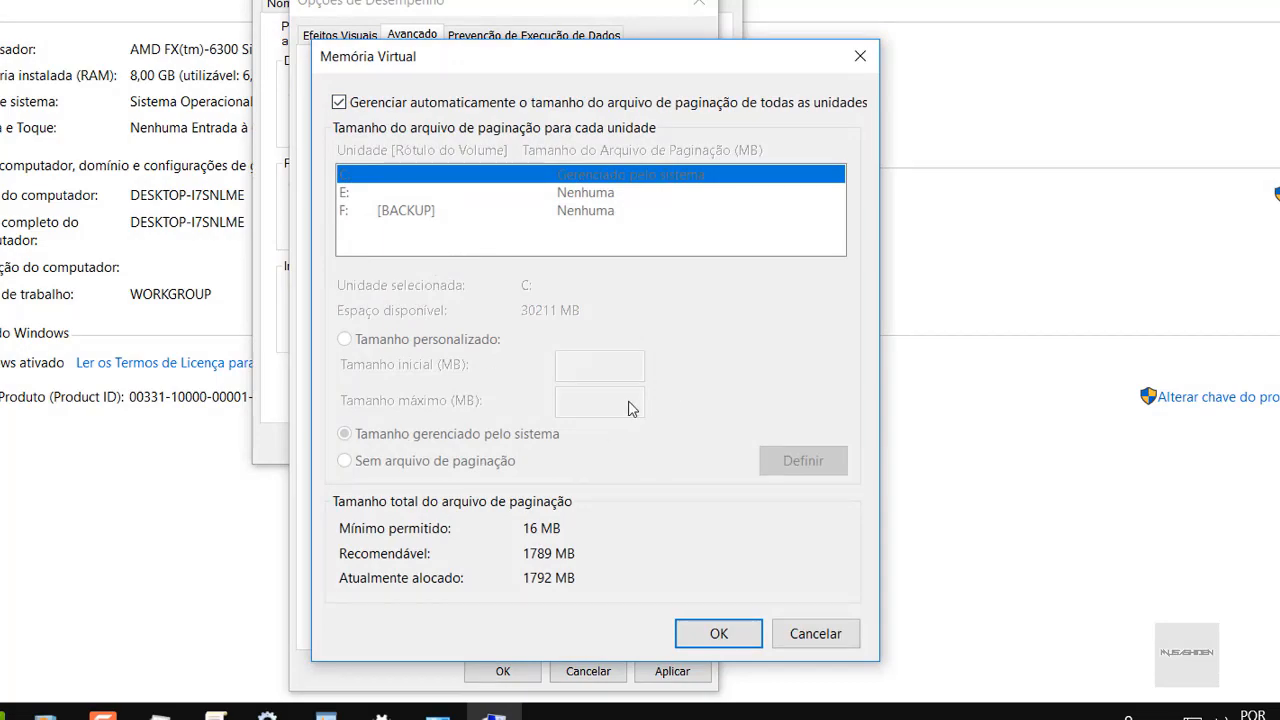
left_click(815, 633)
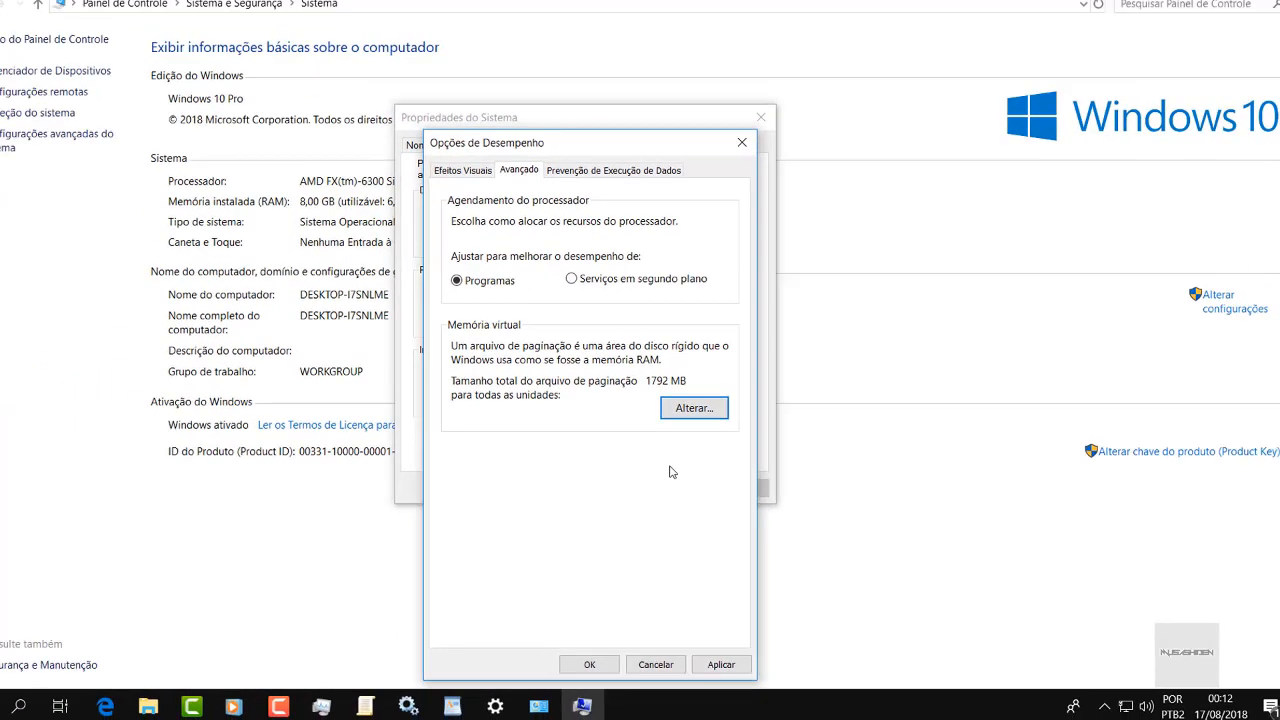
left_click(742, 142)
left_click(761, 117)
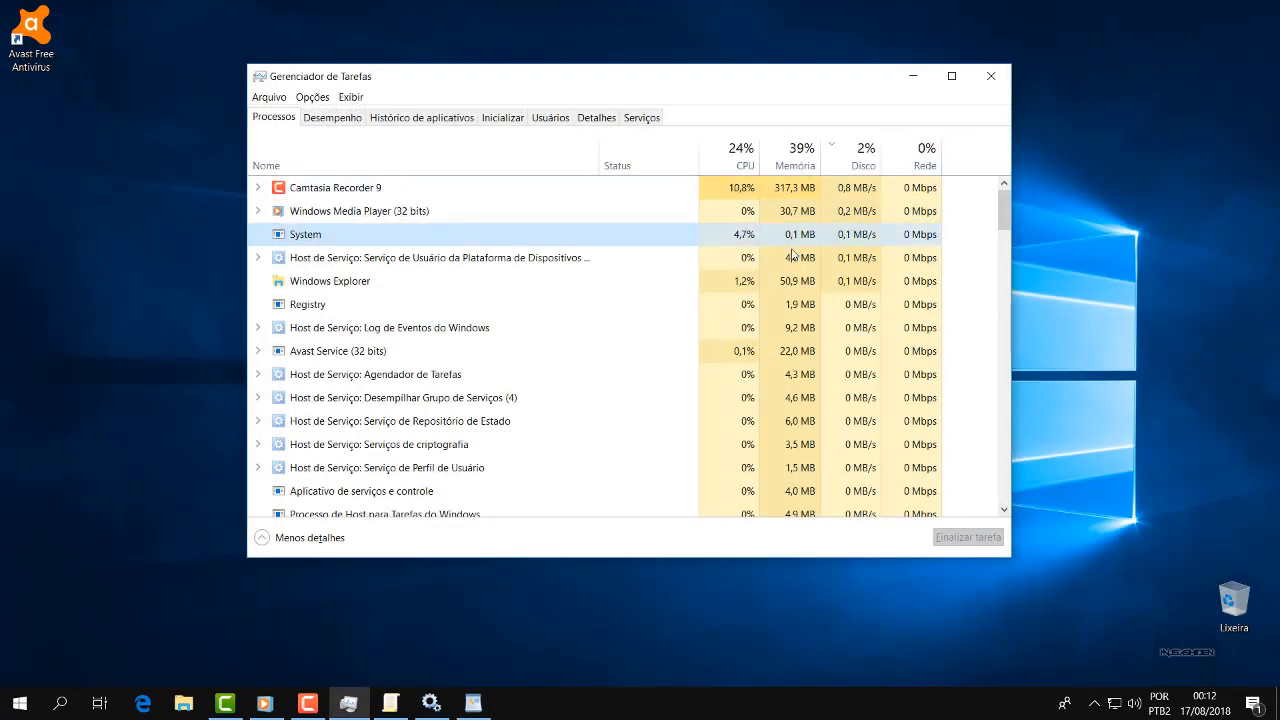
Look through the running processes and their disk usage in Task Manager, and minimize it.
scroll(661, 298, "down", 1)
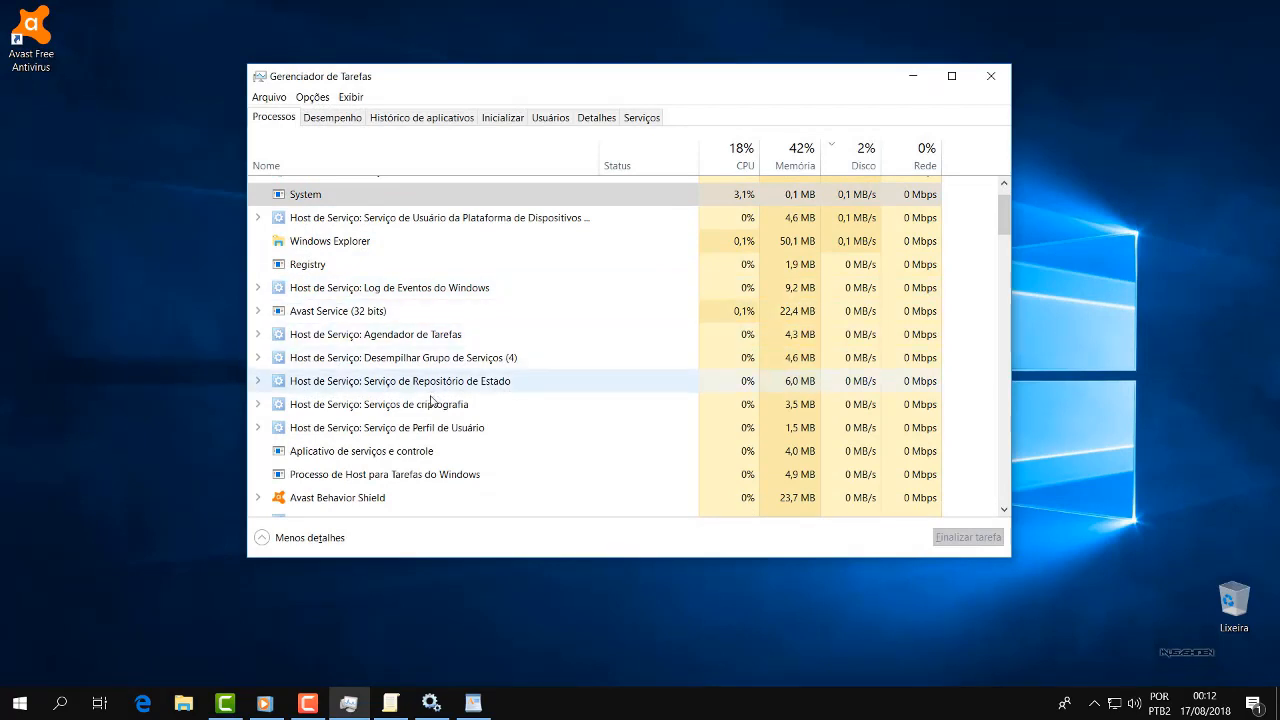
scroll(634, 262, "up", 1)
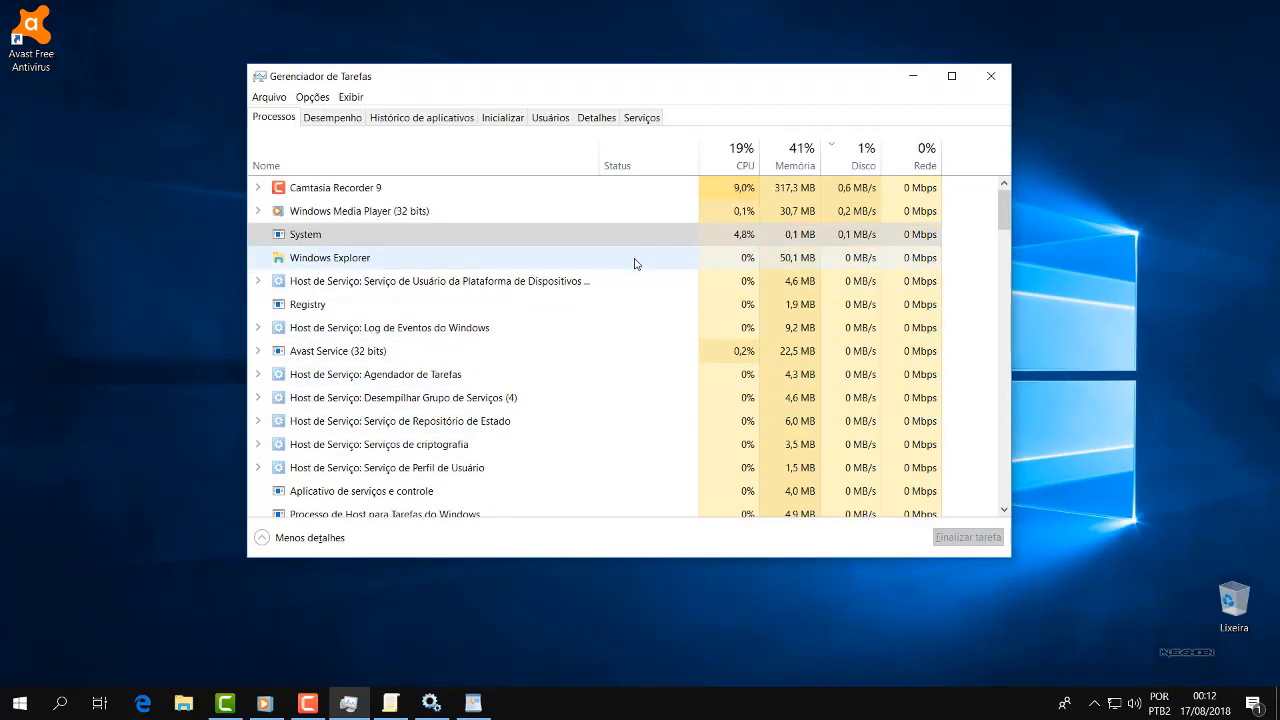
scroll(634, 263, "down", 3)
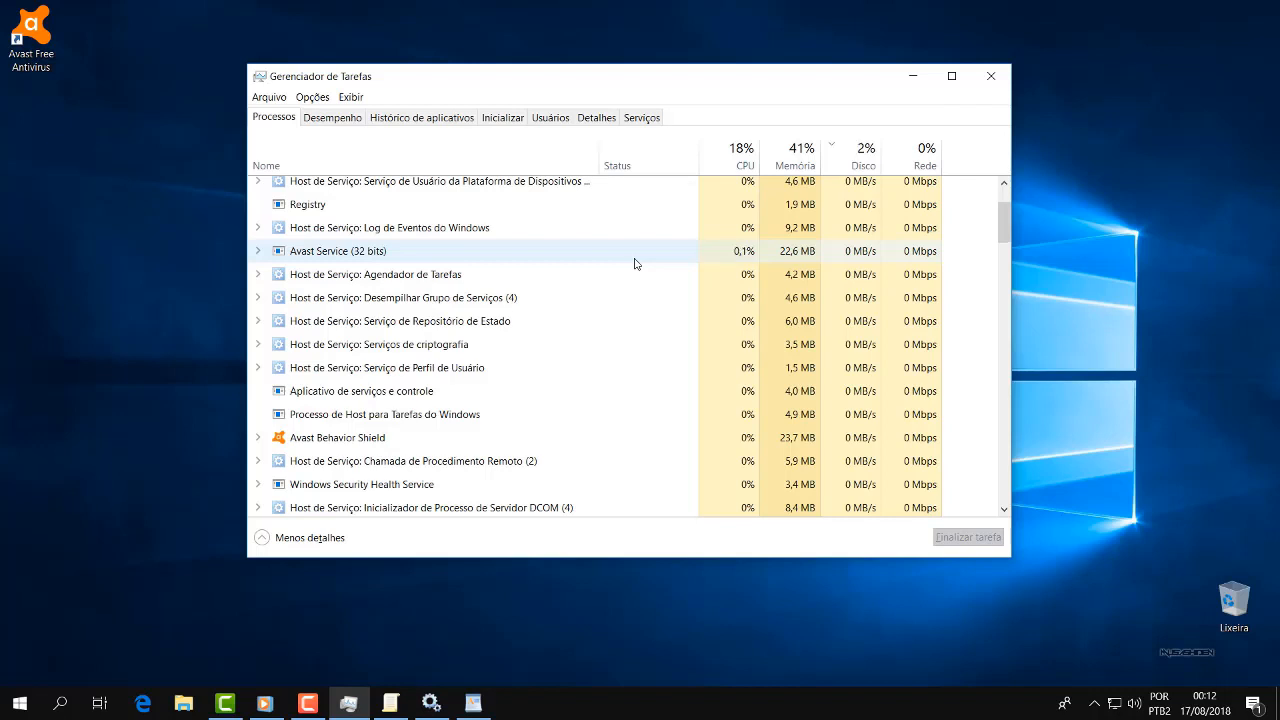
scroll(634, 263, "down", 1)
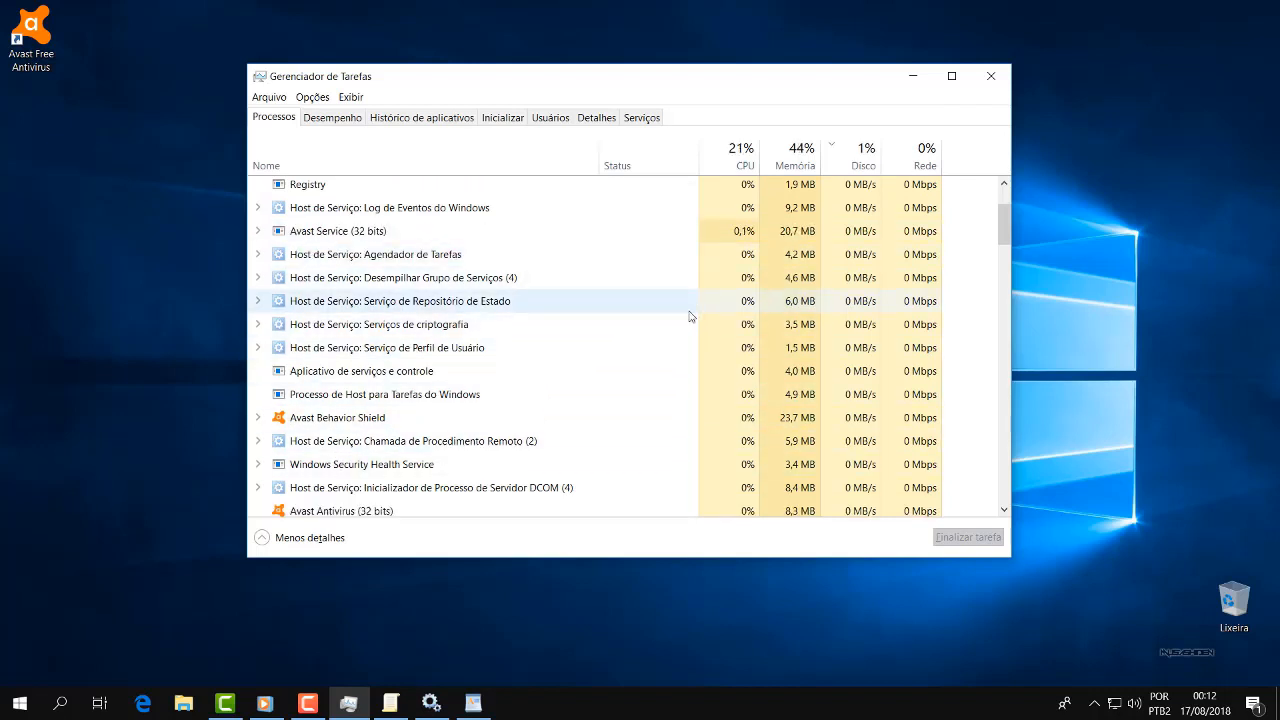
scroll(689, 318, "up", 5)
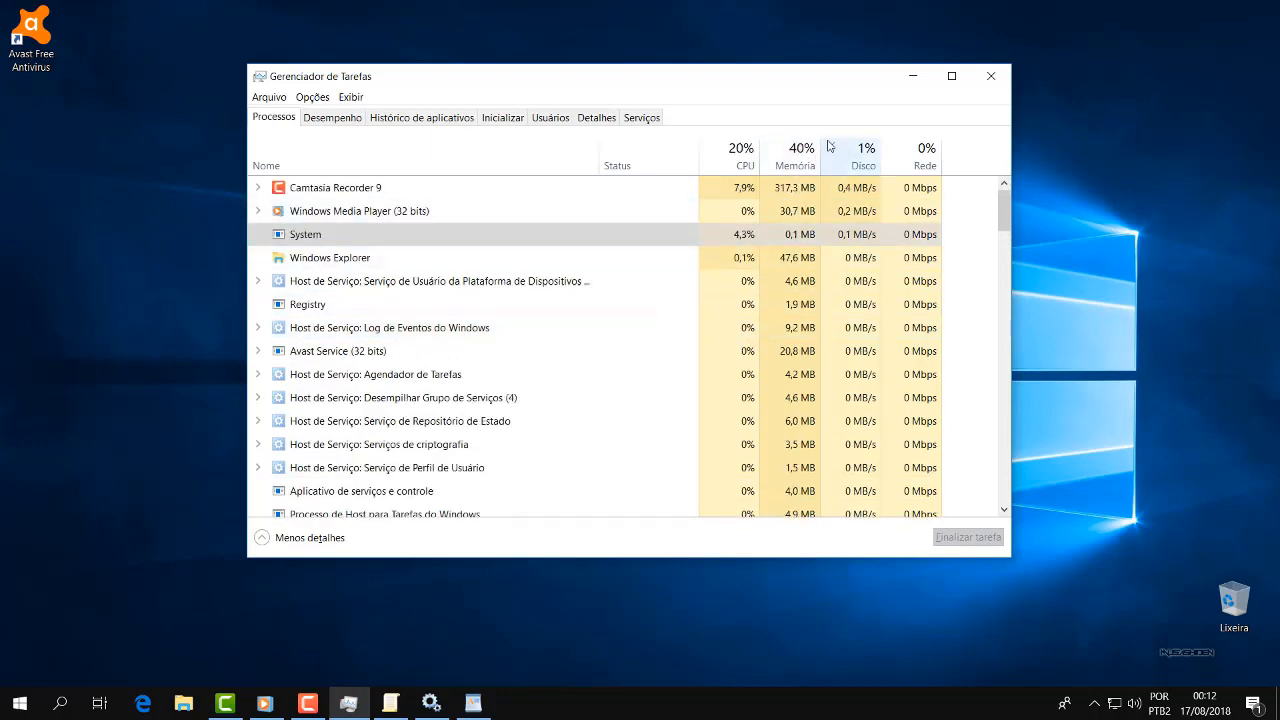
left_click(912, 78)
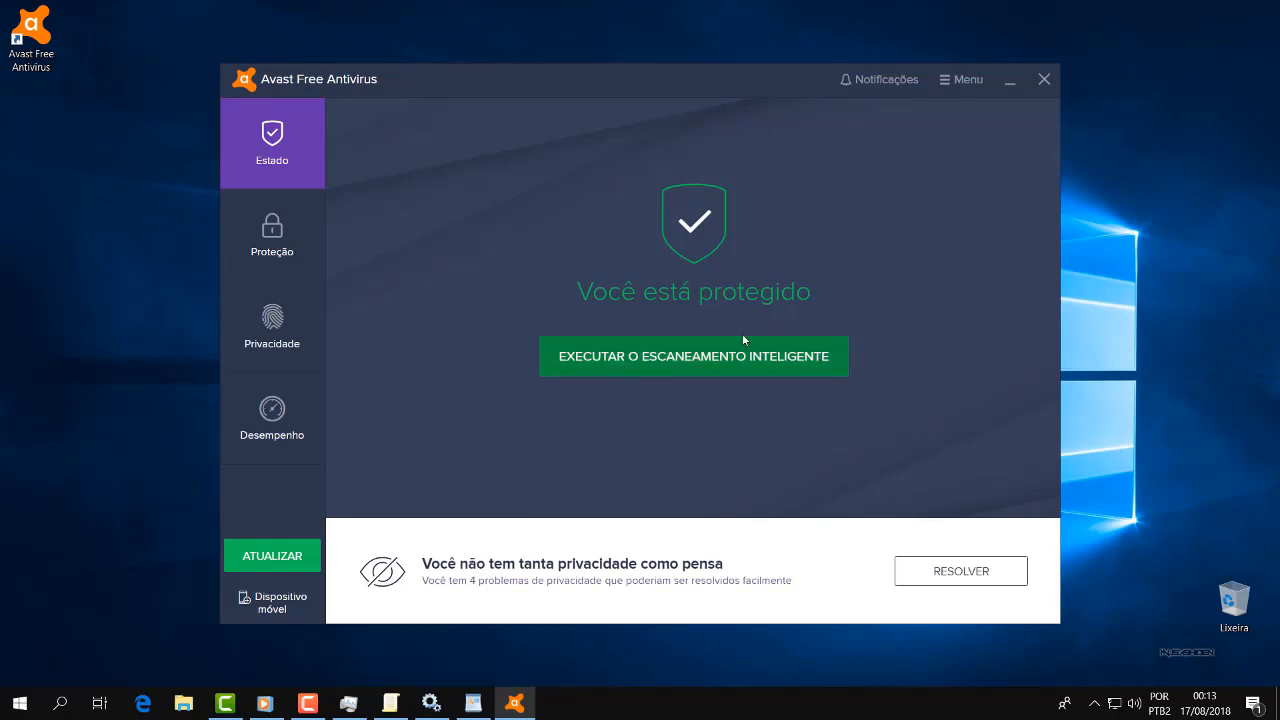
Start a smart scan in Avast Free Antivirus, stop it, and minimize the antivirus window.
left_click(766, 363)
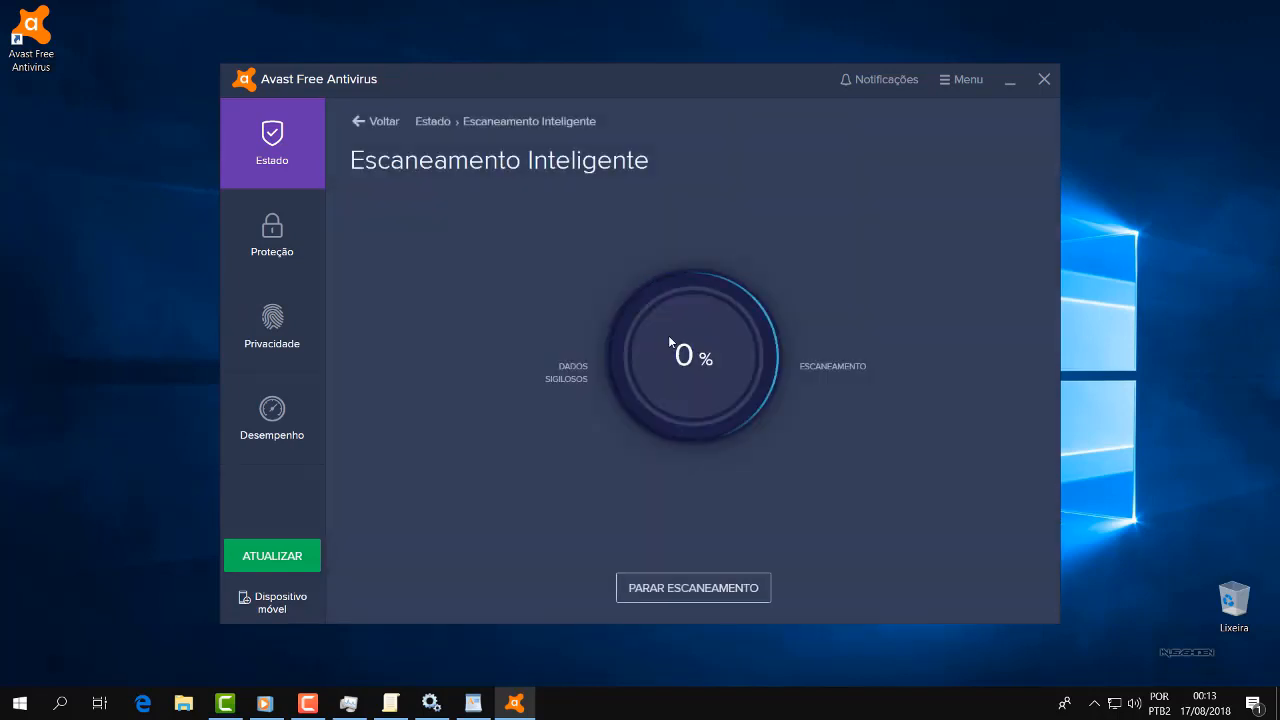
left_click(715, 590)
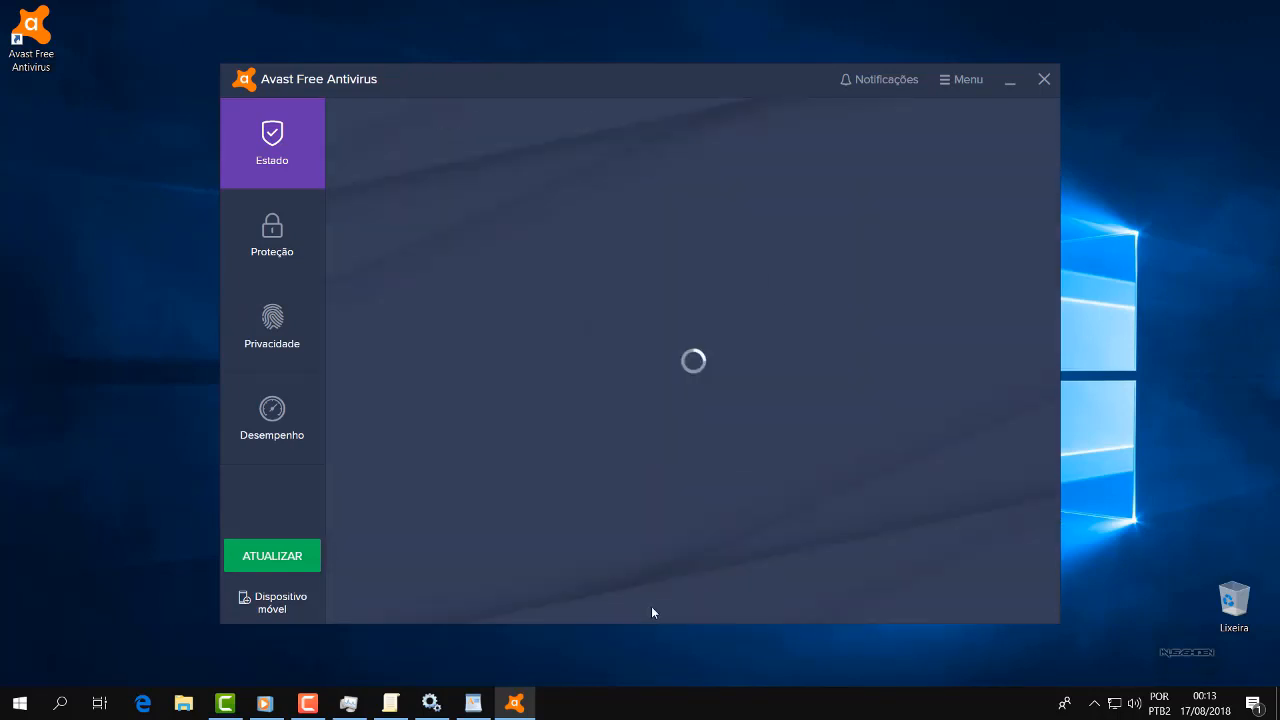
left_click(1010, 86)
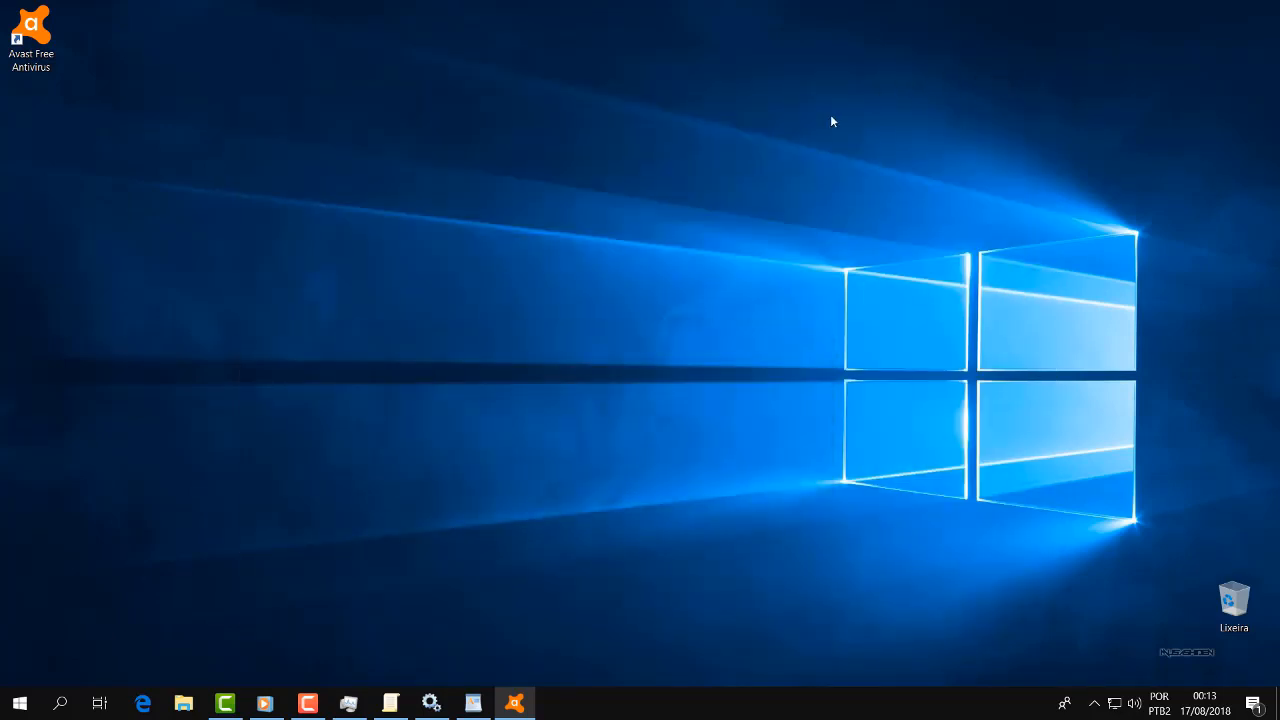
In File Explorer, search the Downloads folder on BACKUP (F:) for "adwc".
left_click(183, 703)
left_click(305, 435)
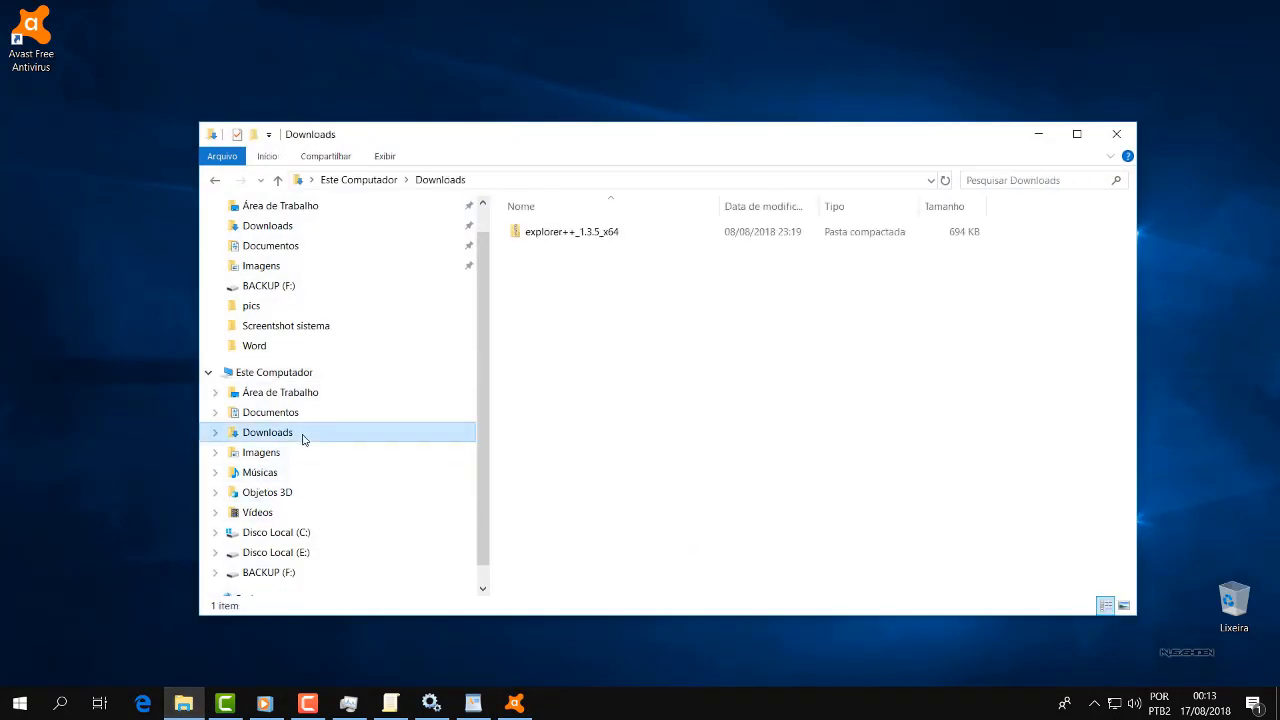
left_click(265, 574)
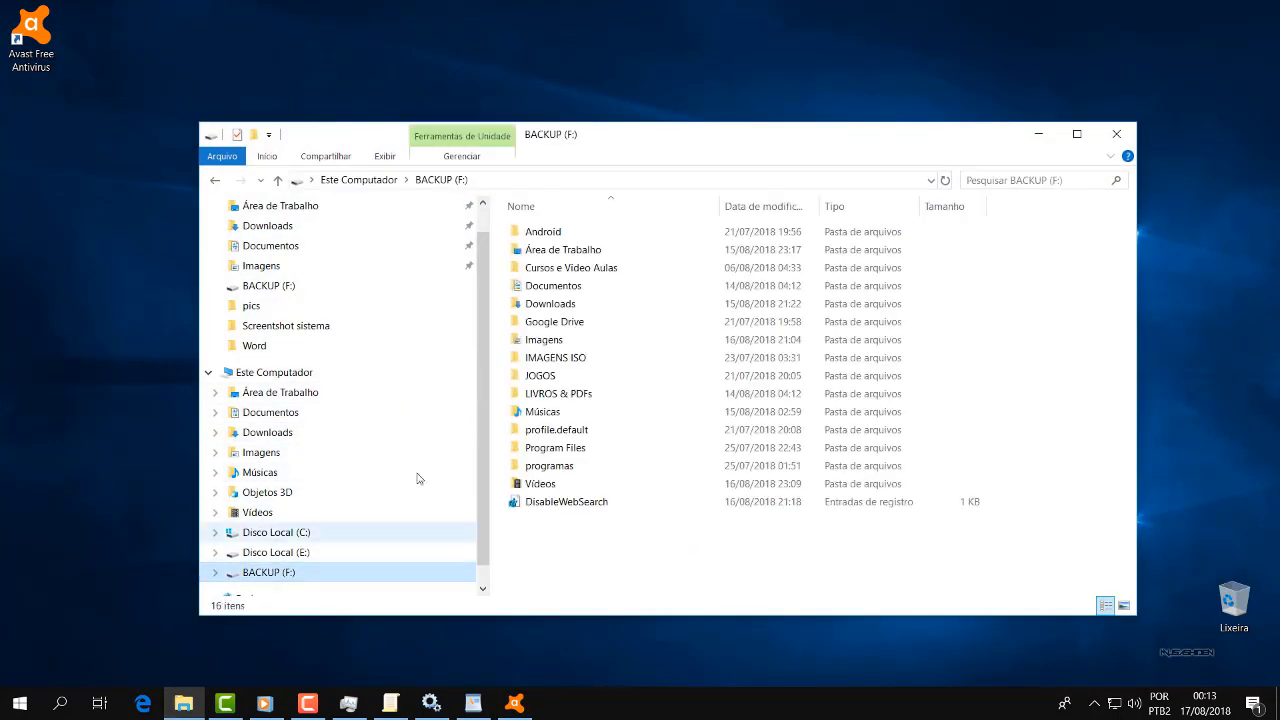
double_click(591, 304)
left_click(1022, 182)
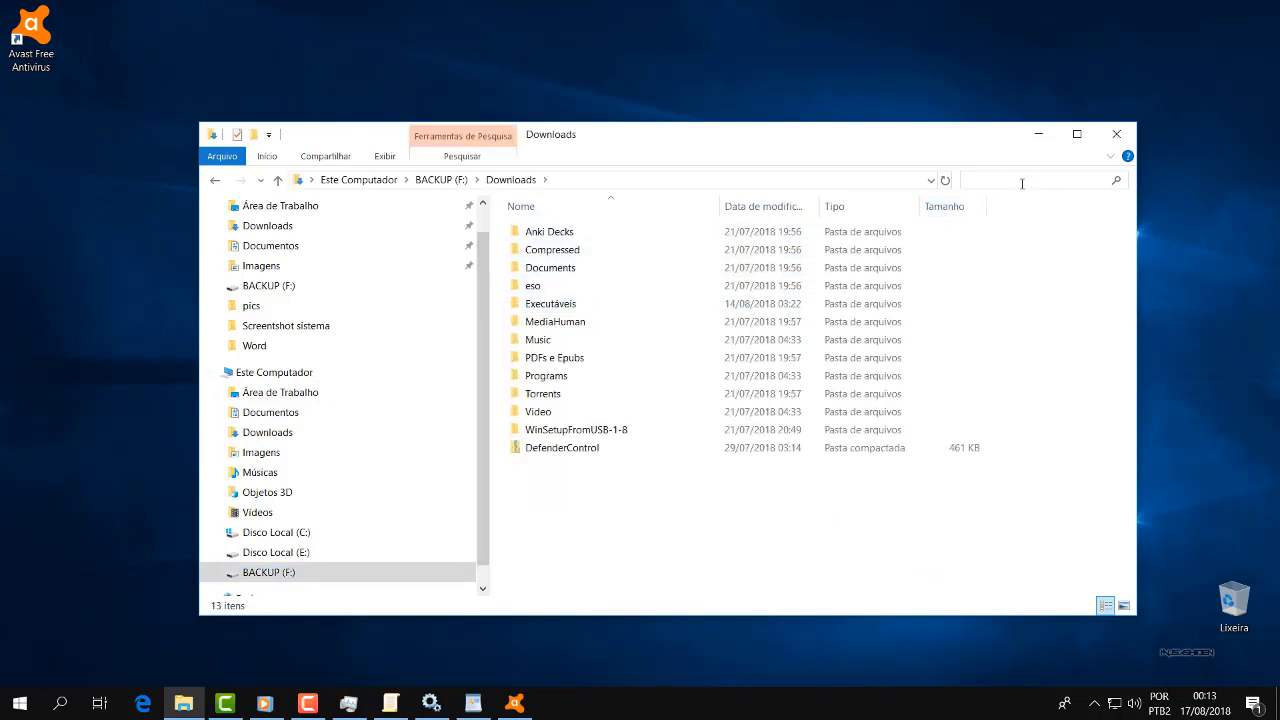
type("adwc")
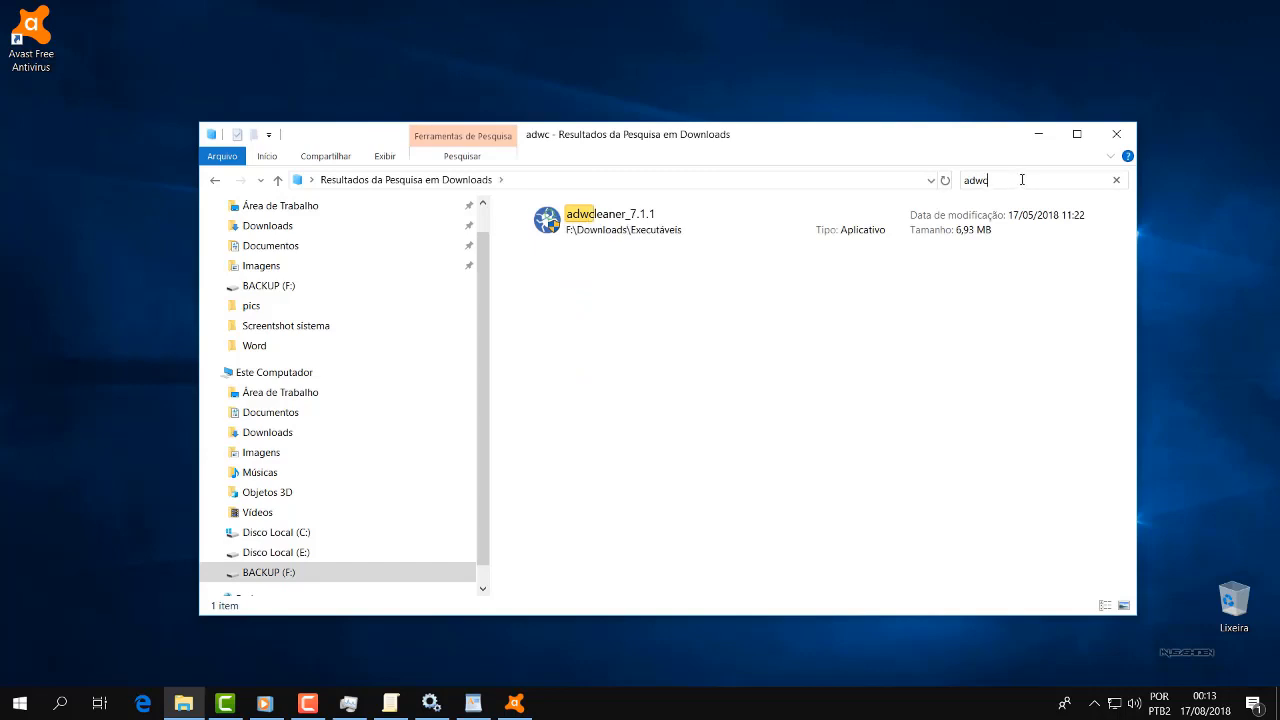
Run adwcleaner_7.1.1 as administrator and minimize the File Explorer window.
right_click(645, 224)
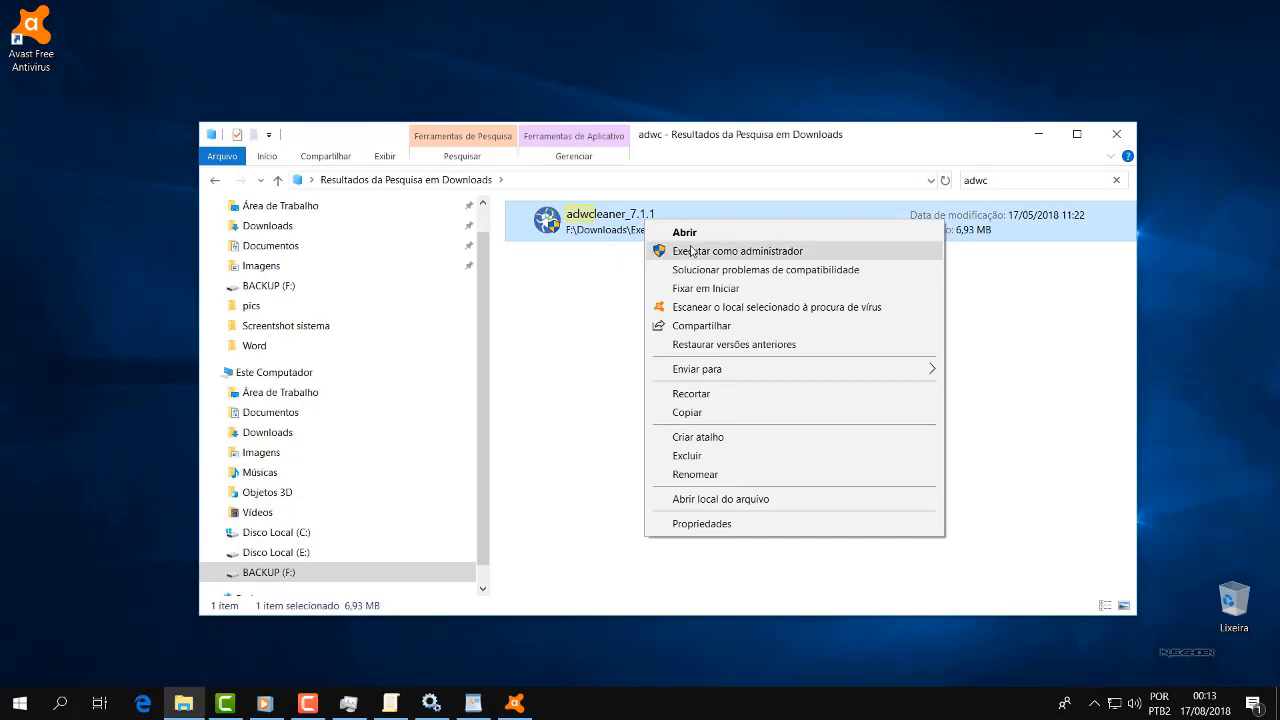
left_click(745, 251)
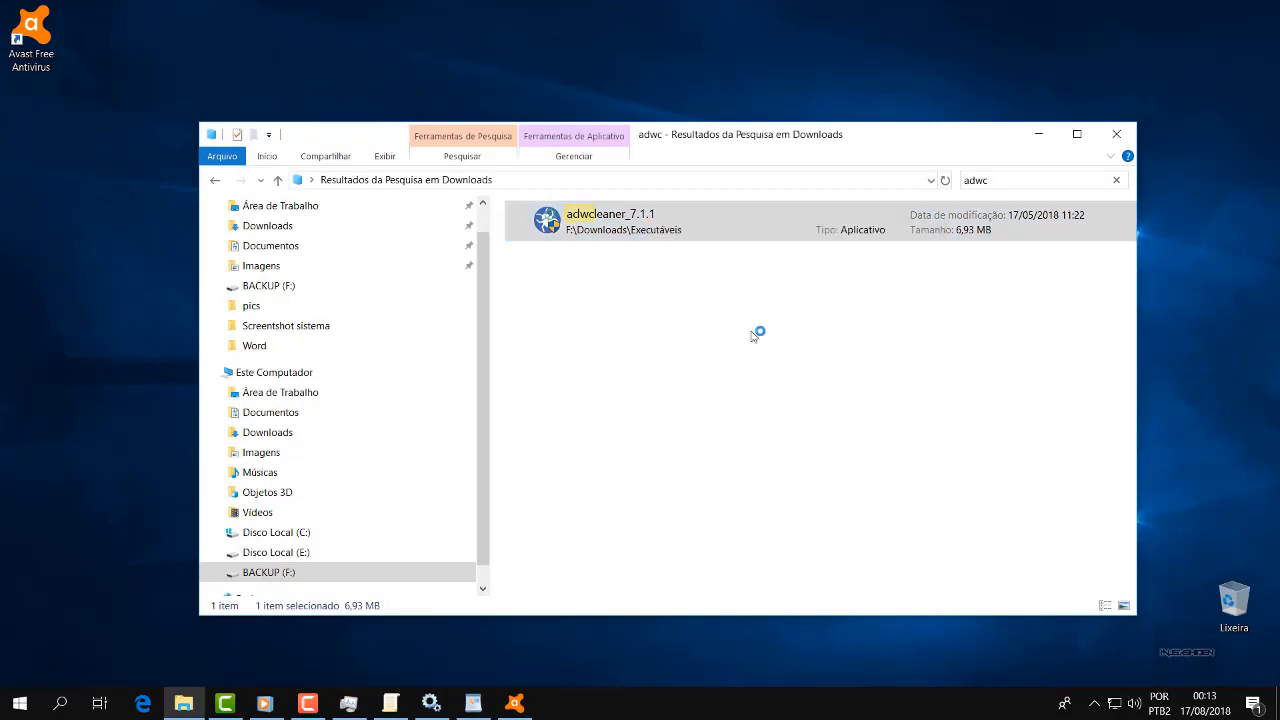
left_click(1040, 138)
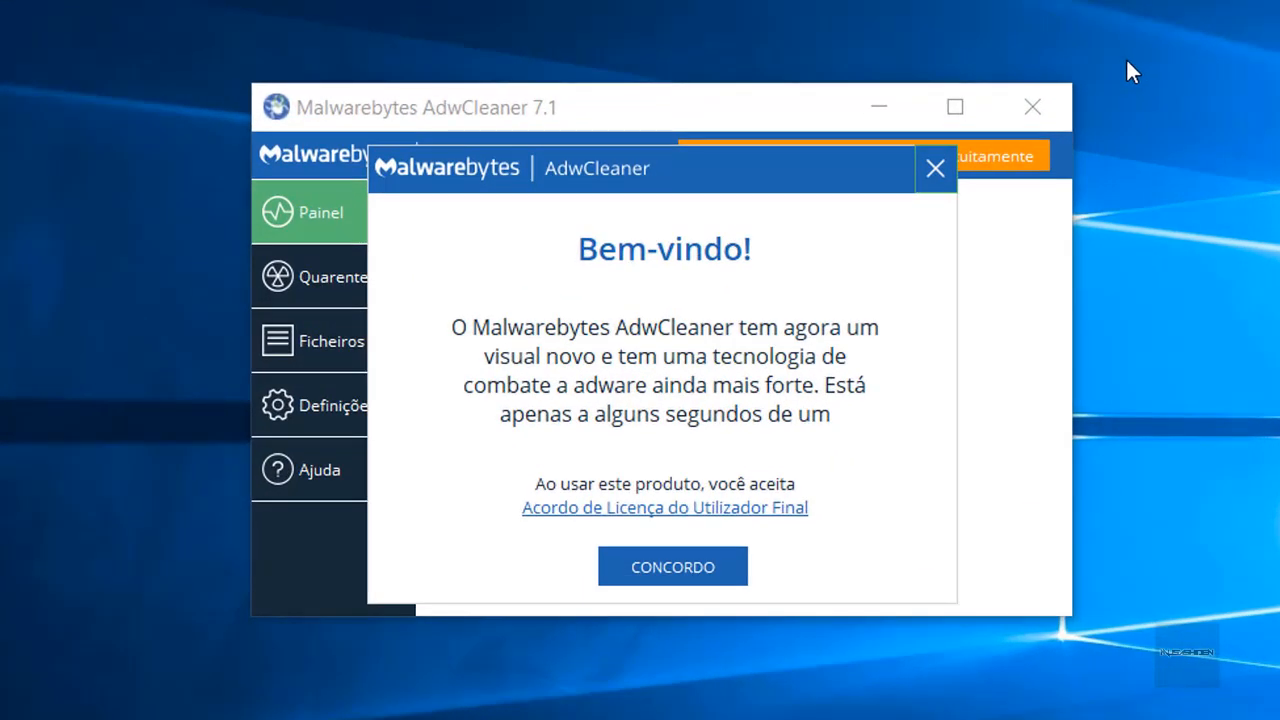
Dismiss the AdwCleaner welcome message, start an adware scan in the maximized window, cancel it, and close AdwCleaner.
left_click(933, 168)
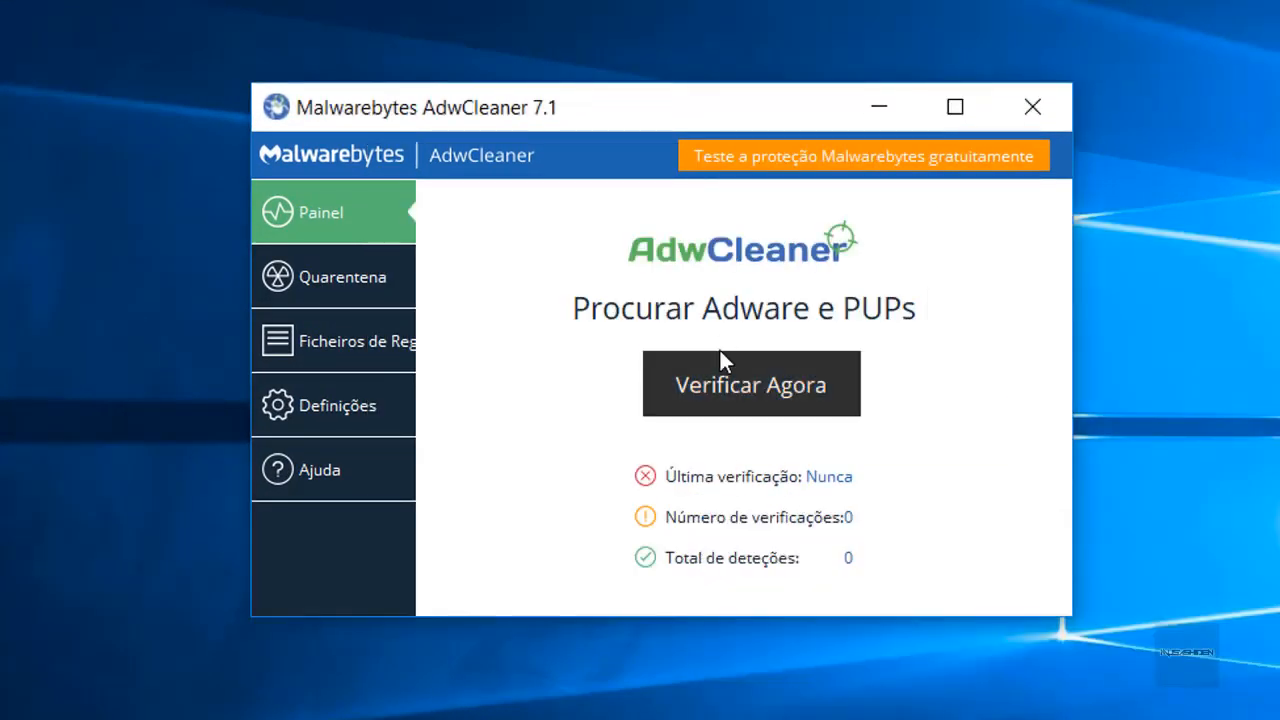
left_click(989, 112)
left_click(697, 152)
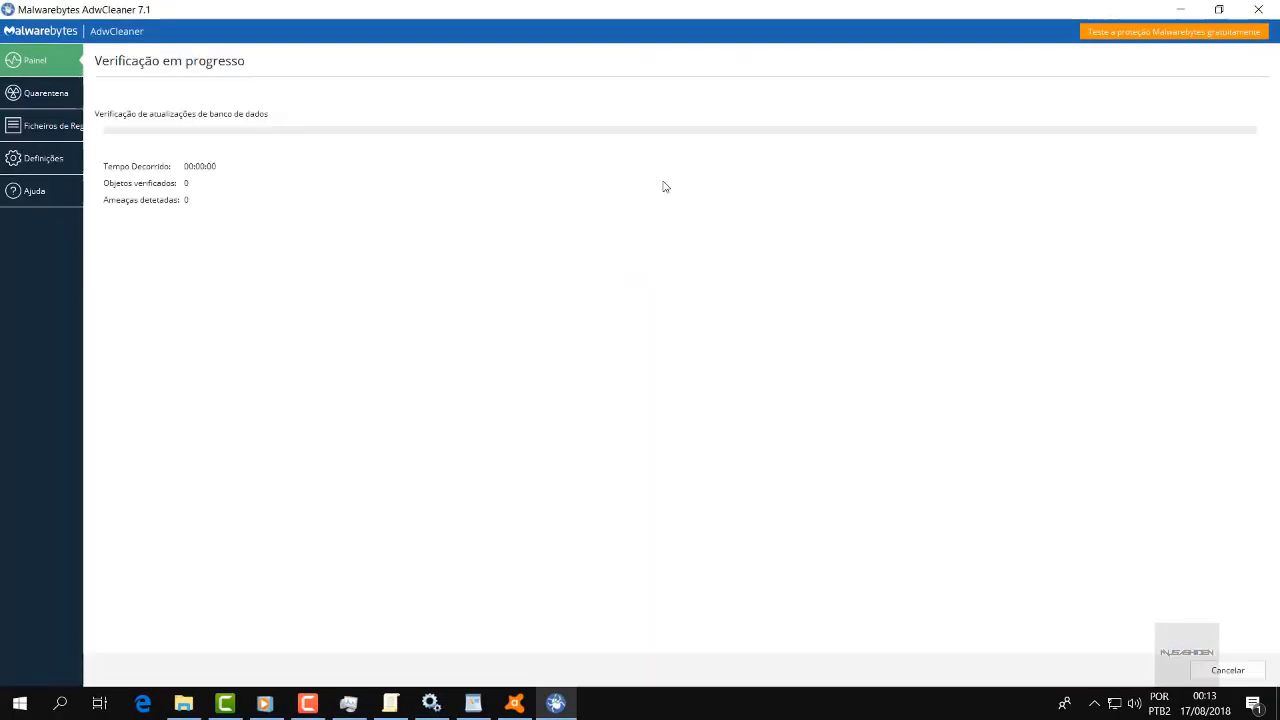
left_click(770, 416)
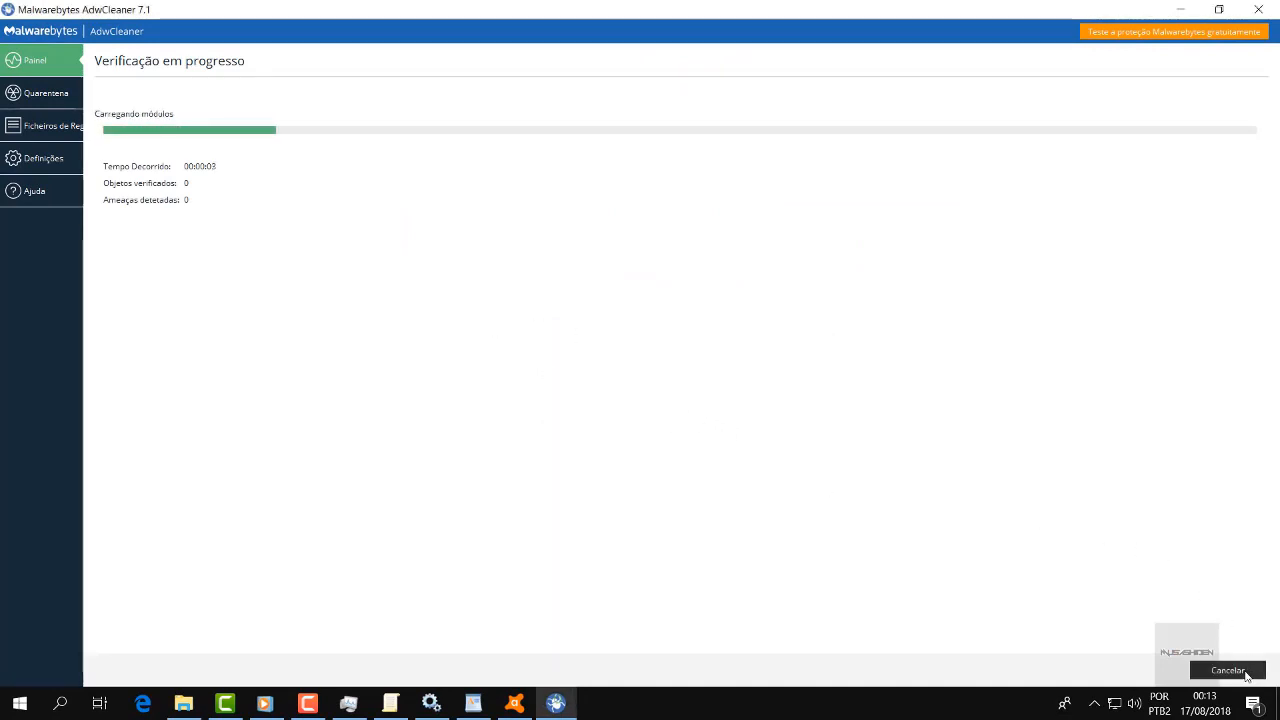
left_click(1247, 677)
left_click(684, 415)
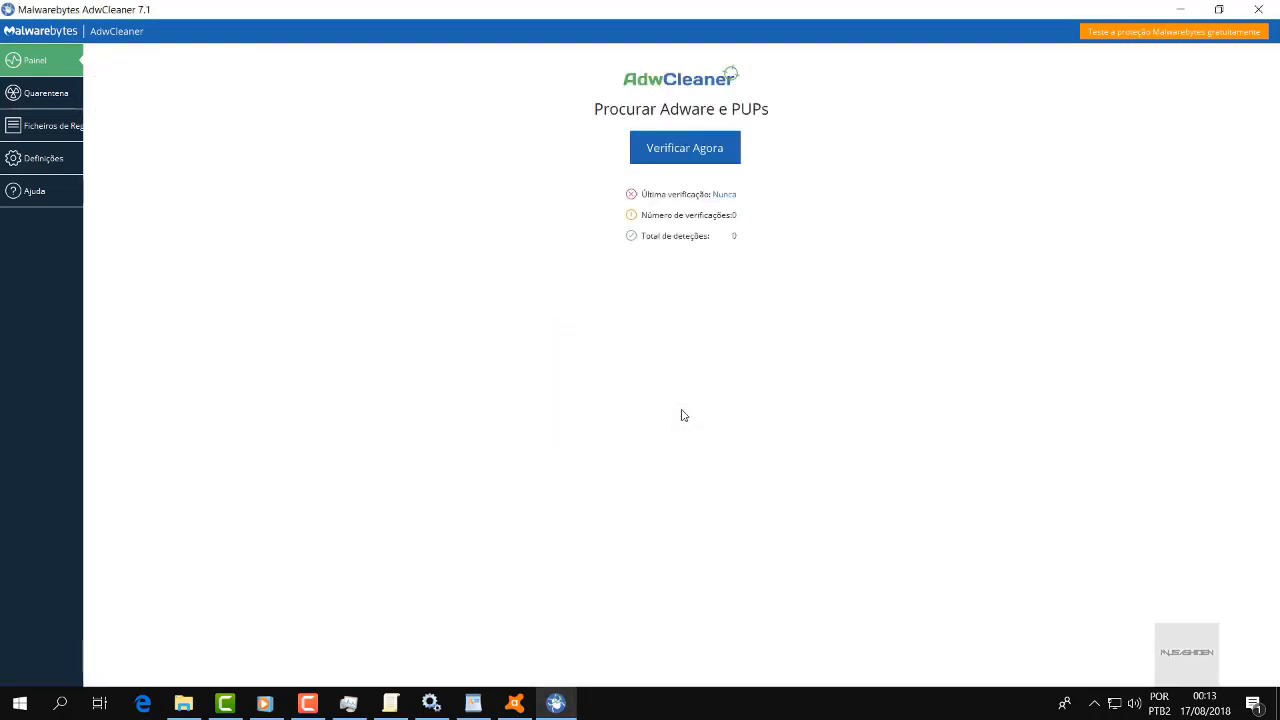
left_click(1258, 9)
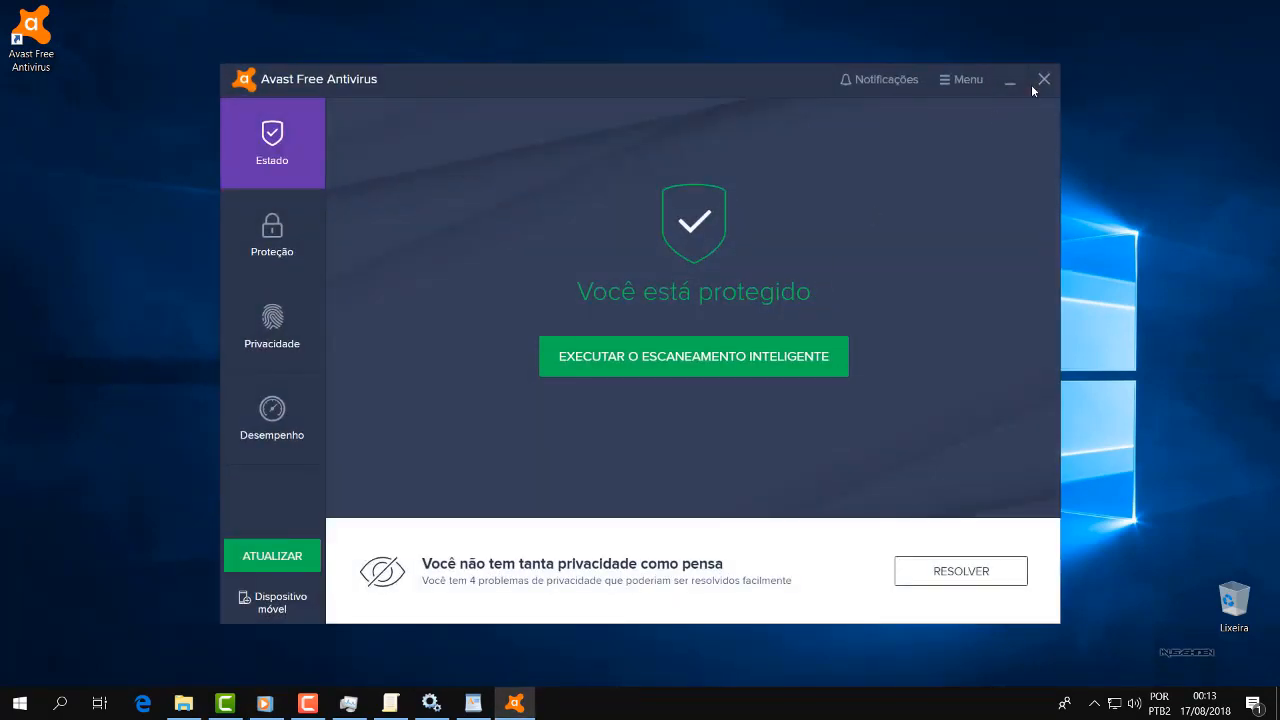
Close Avast Free Antivirus and the Services window, and minimize the Local Group Policy Editor.
left_click(1043, 78)
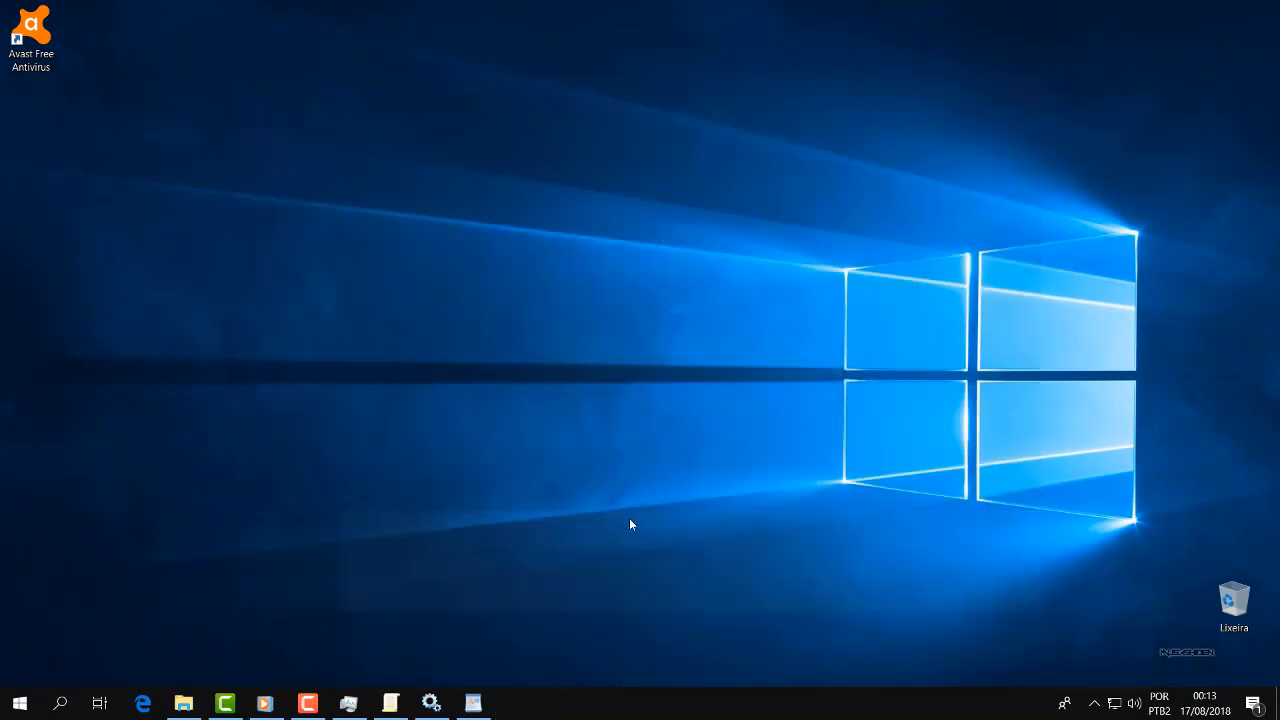
left_click(431, 703)
left_click(1258, 9)
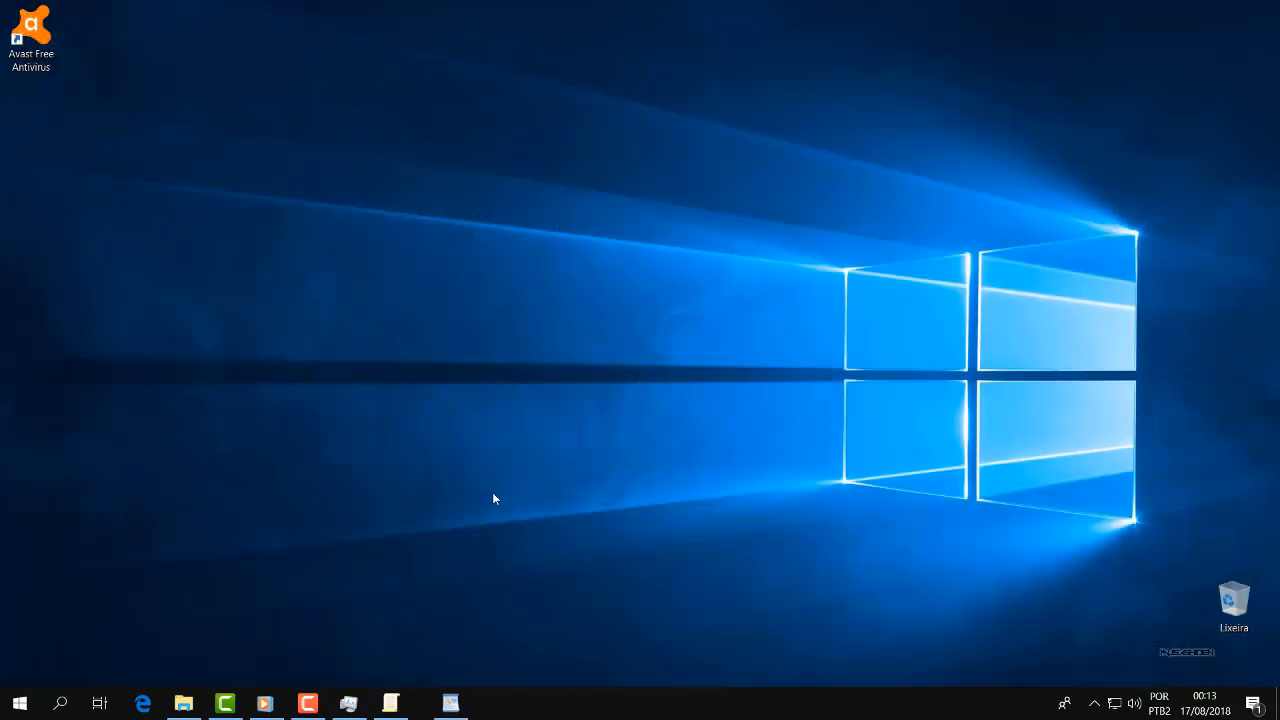
left_click(390, 703)
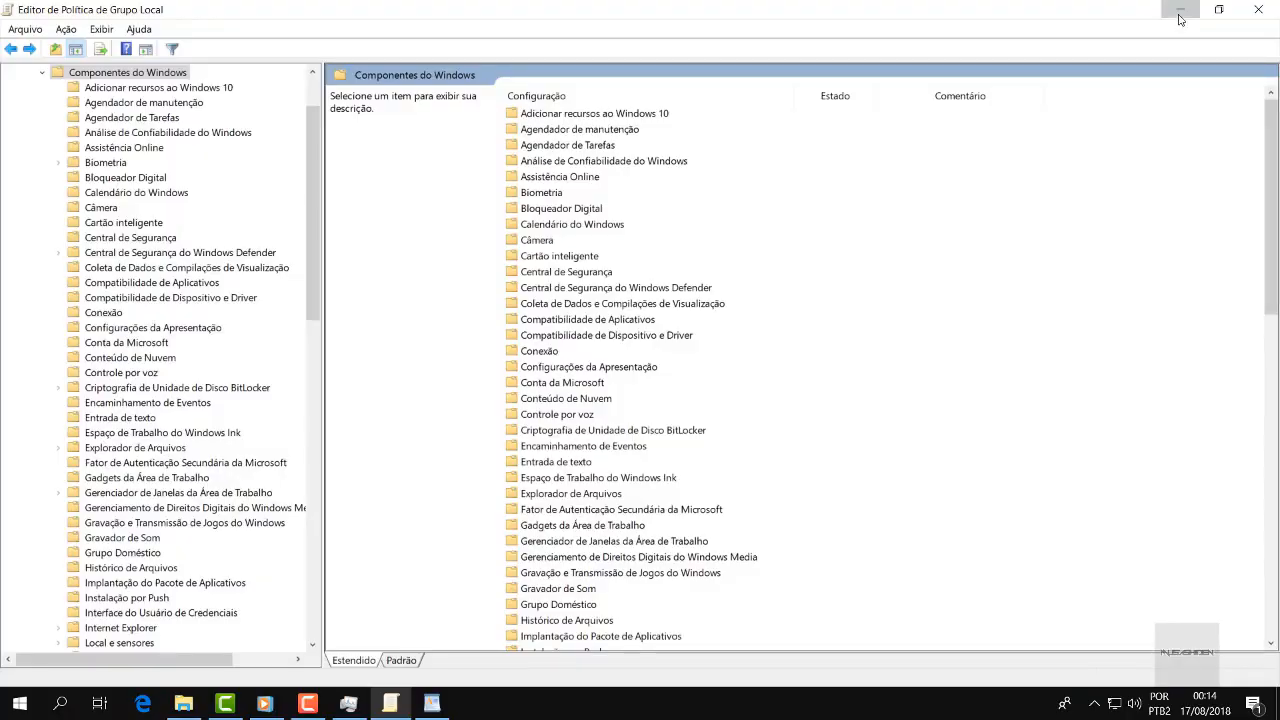
left_click(1180, 10)
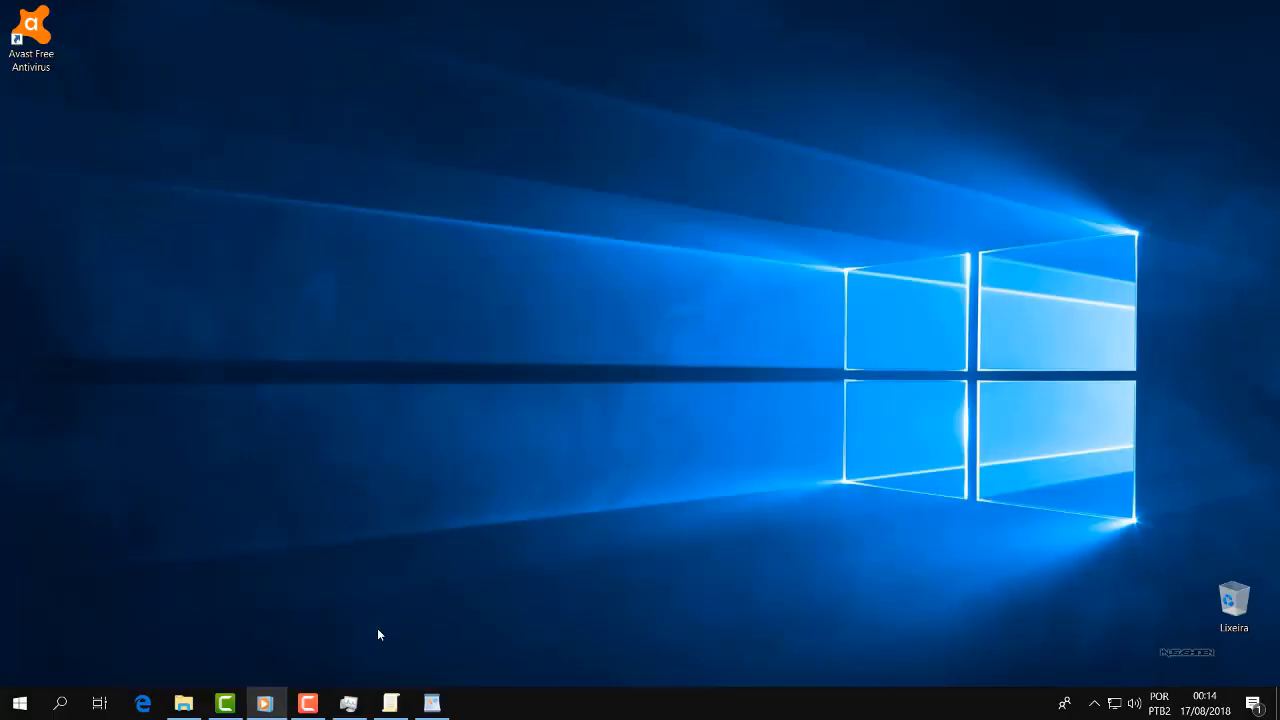
left_click(348, 703)
left_click(348, 703)
left_click(308, 703)
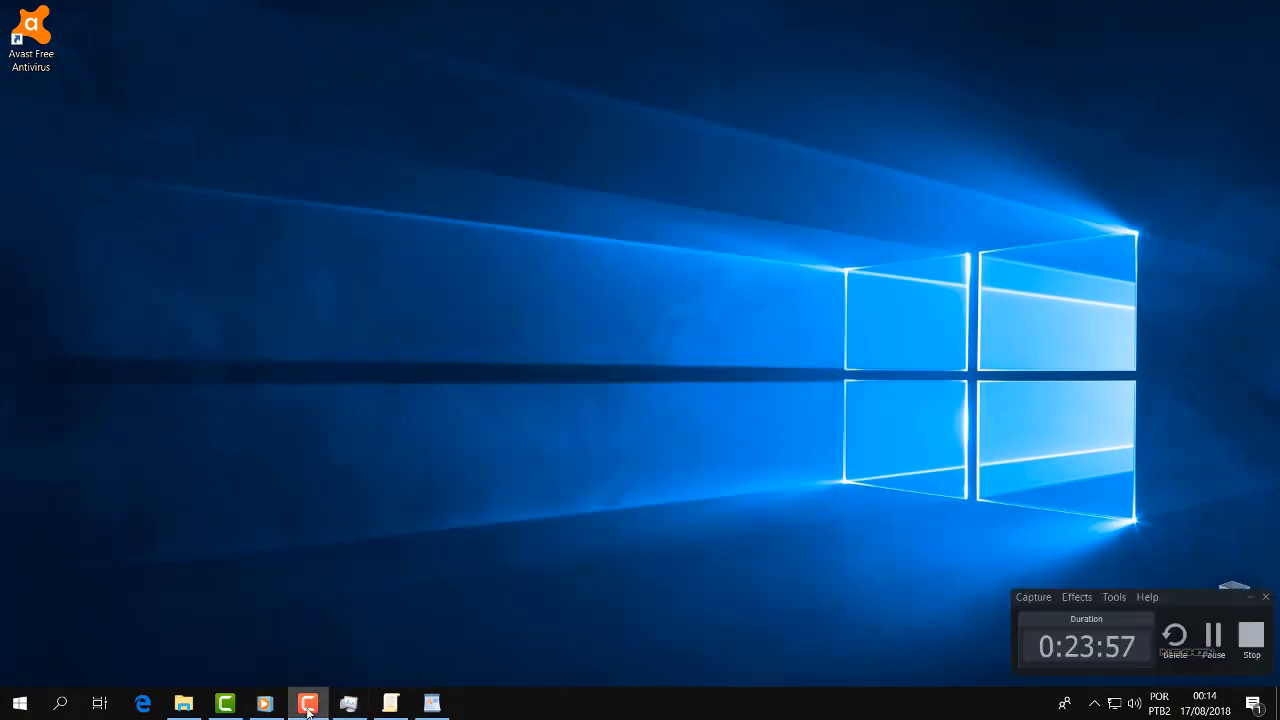
left_click(308, 703)
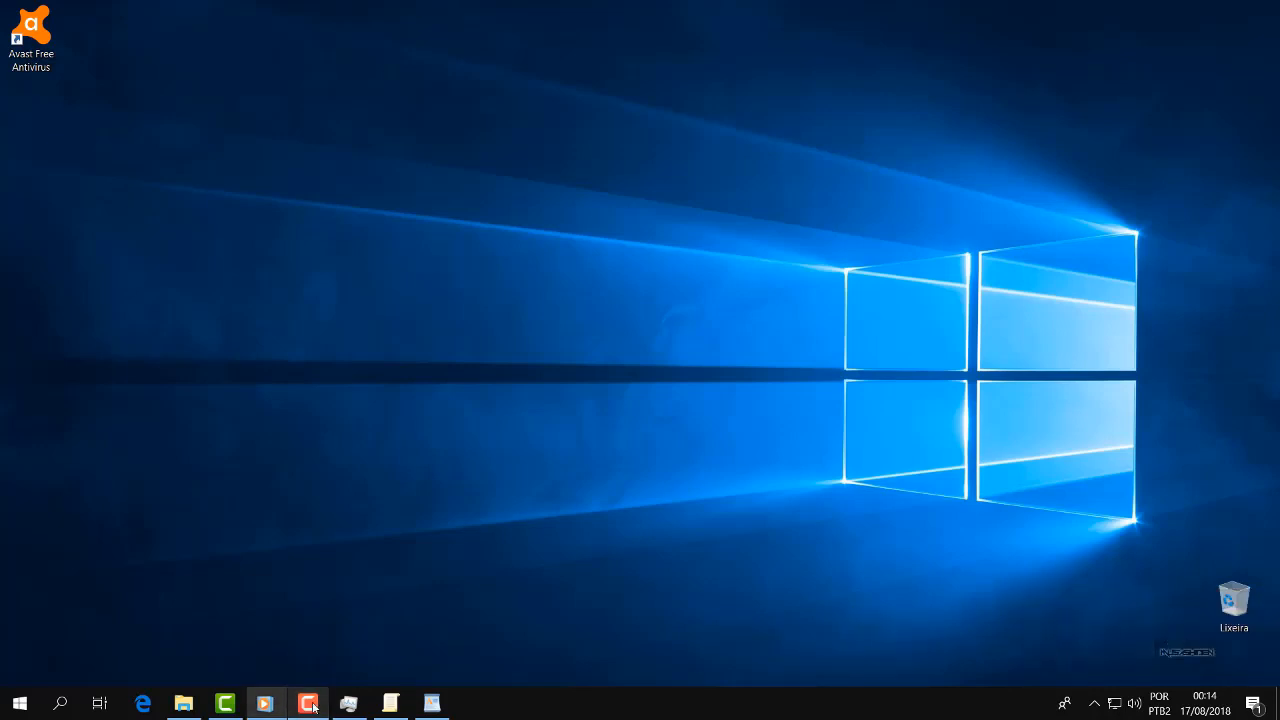
right_click(632, 142)
left_click(673, 197)
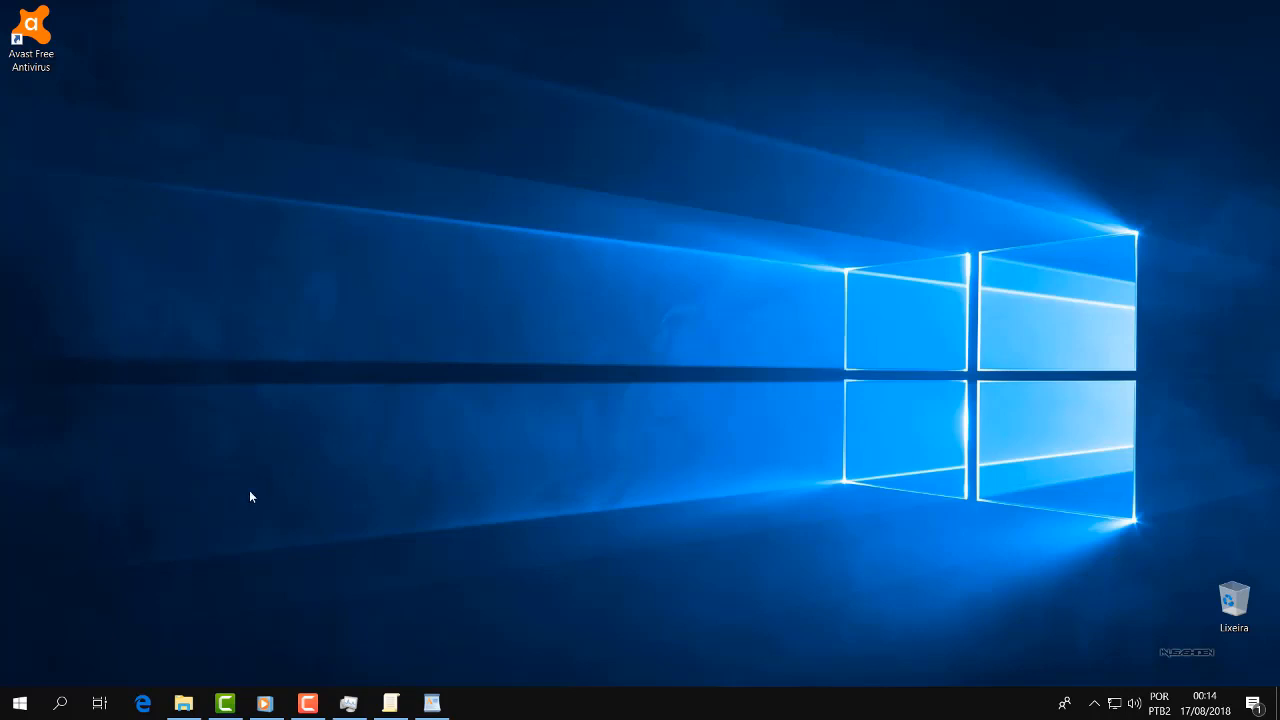
Check the drives and their free space under Este Computador in a maximized File Explorer, and close it.
left_click(184, 703)
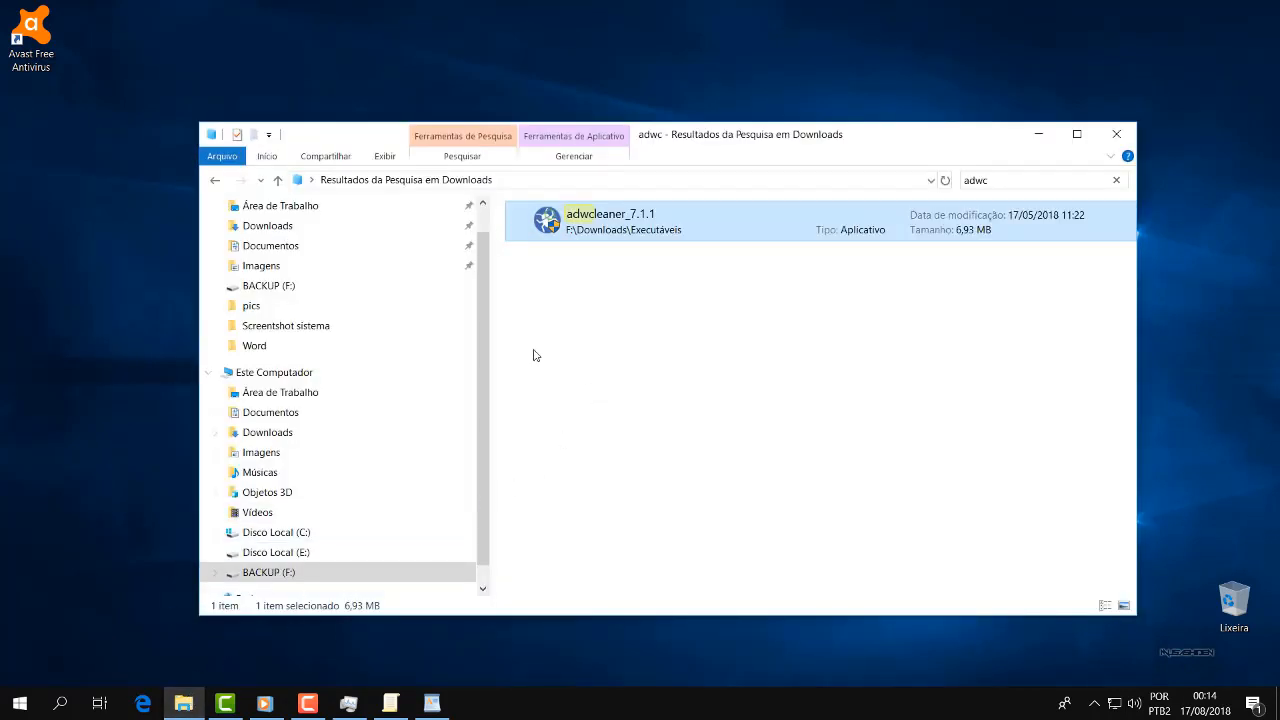
scroll(417, 357, "up", 1)
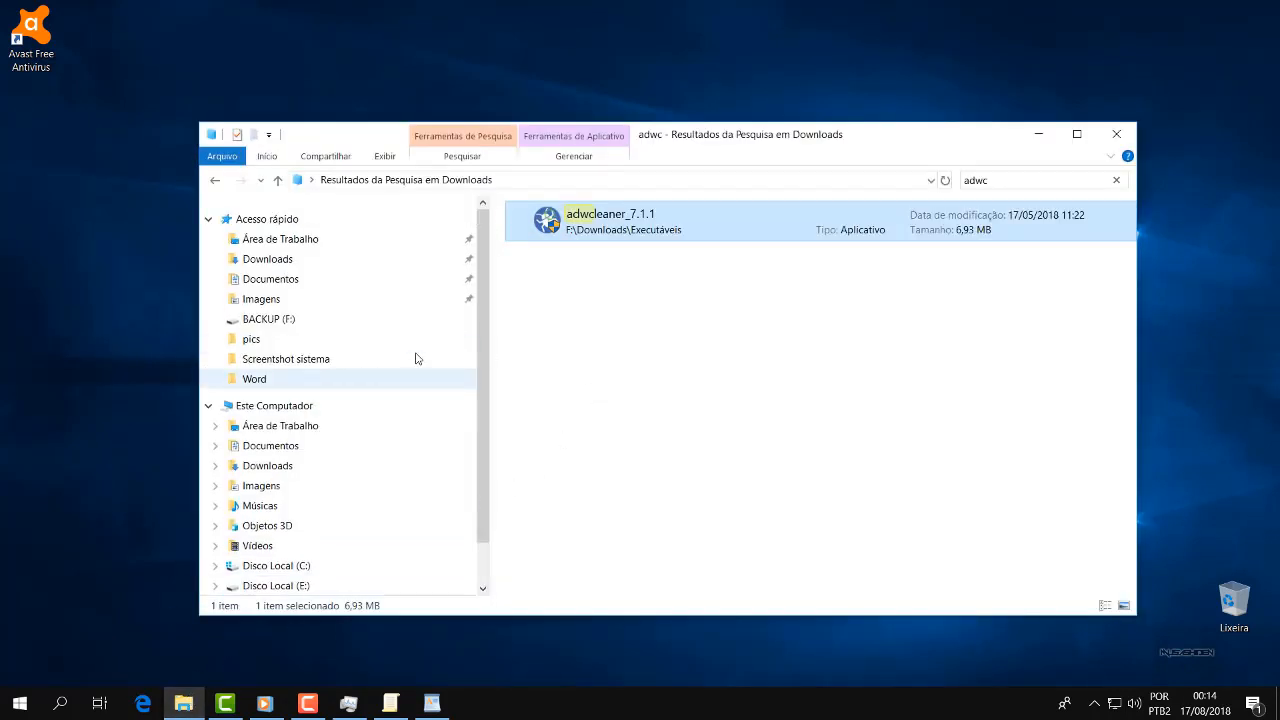
left_click(1076, 134)
left_click(175, 280)
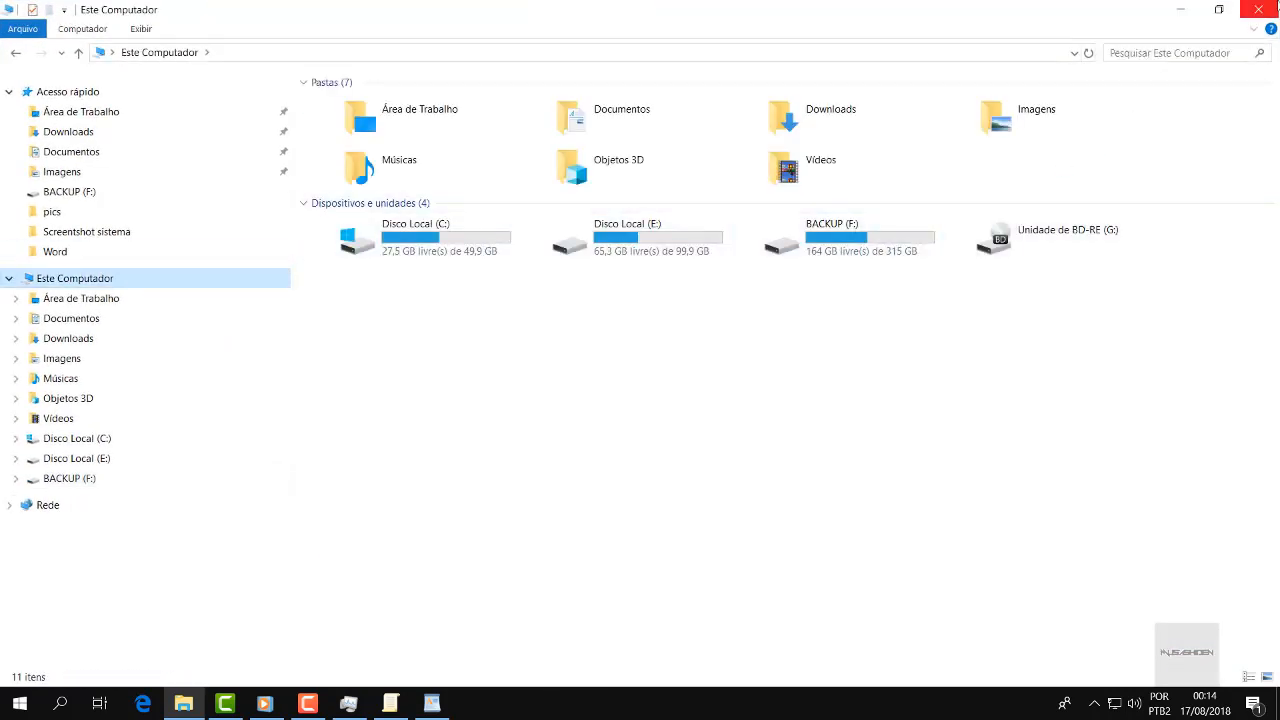
left_click(1262, 9)
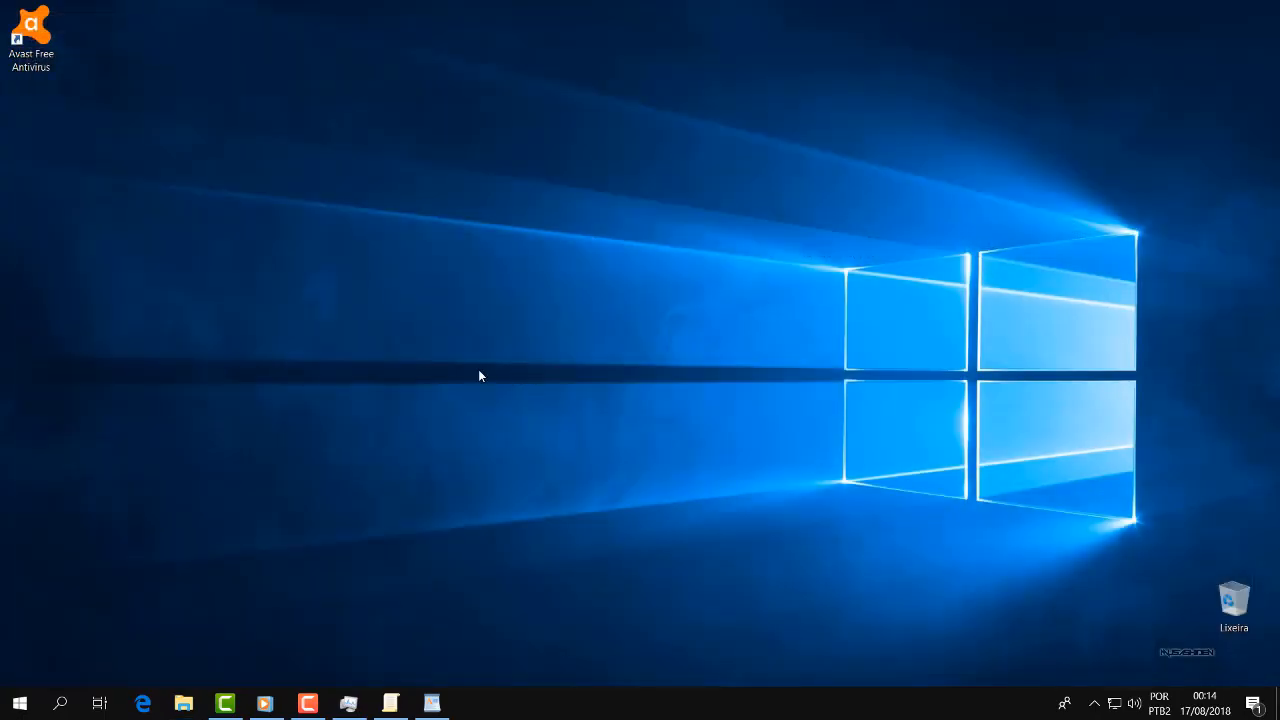
Open the Armazenamento page of the Sistema category in Windows Settings.
left_click(19, 703)
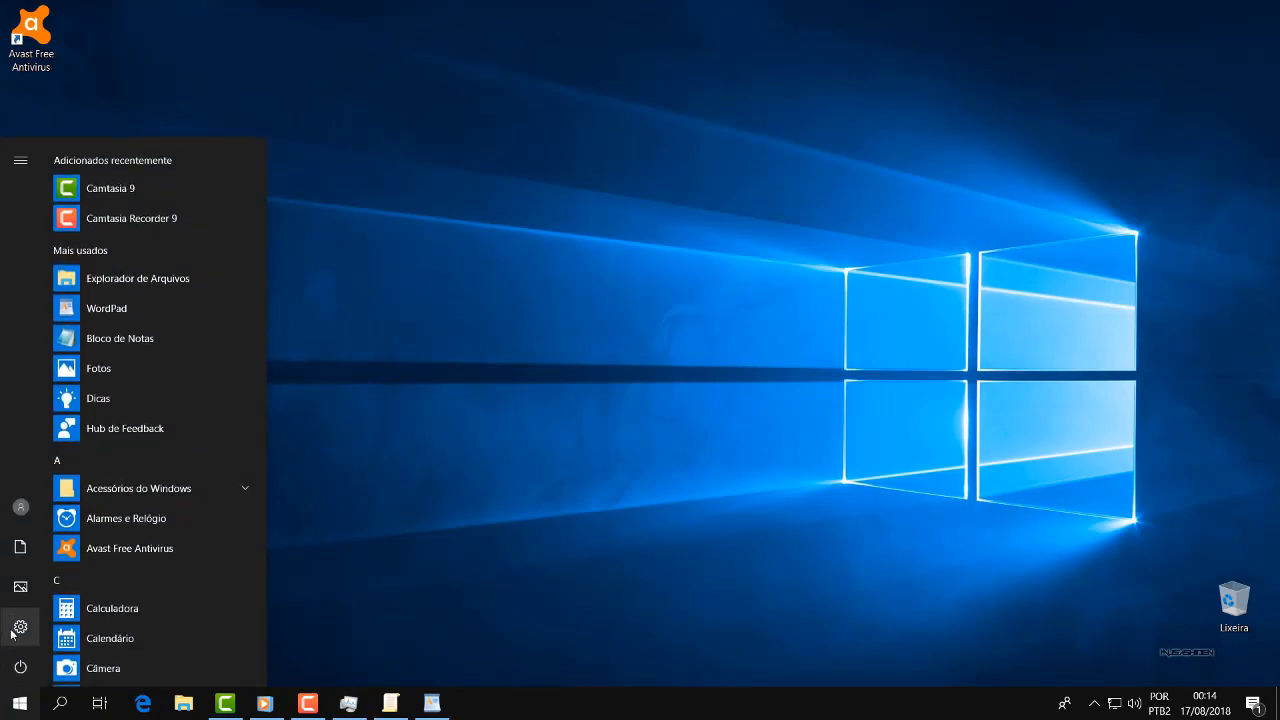
left_click(19, 627)
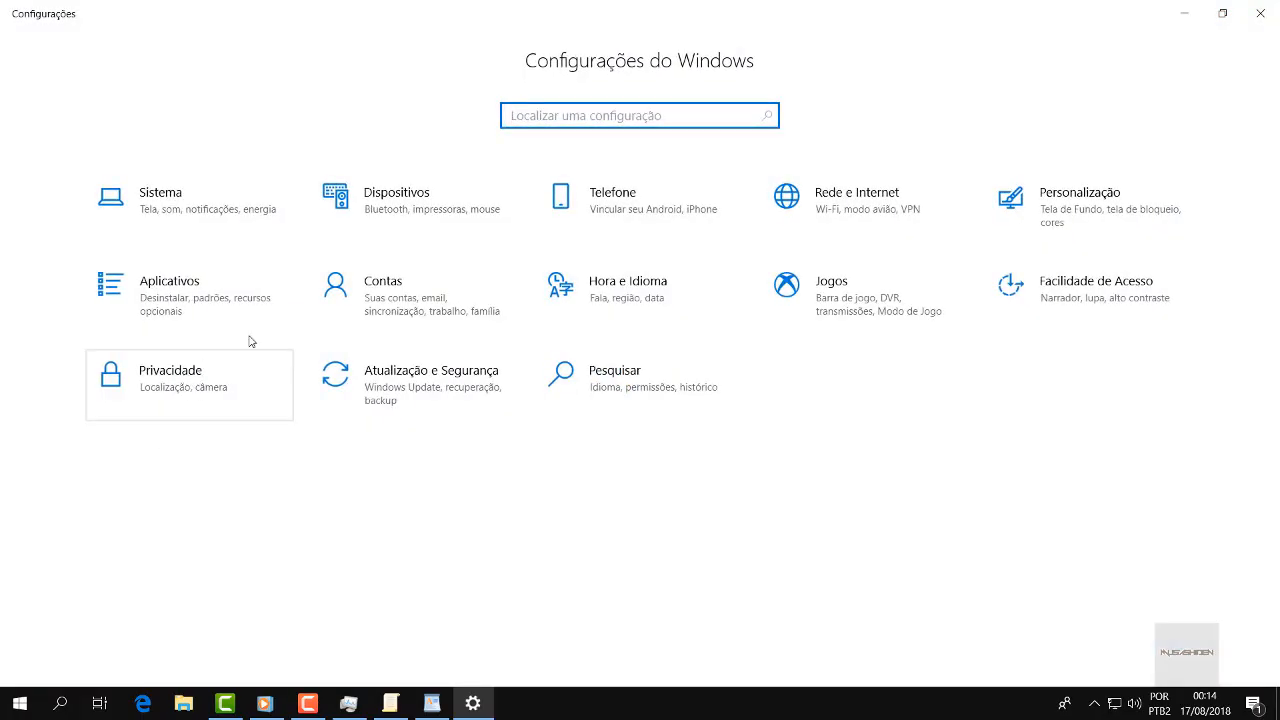
left_click(1184, 13)
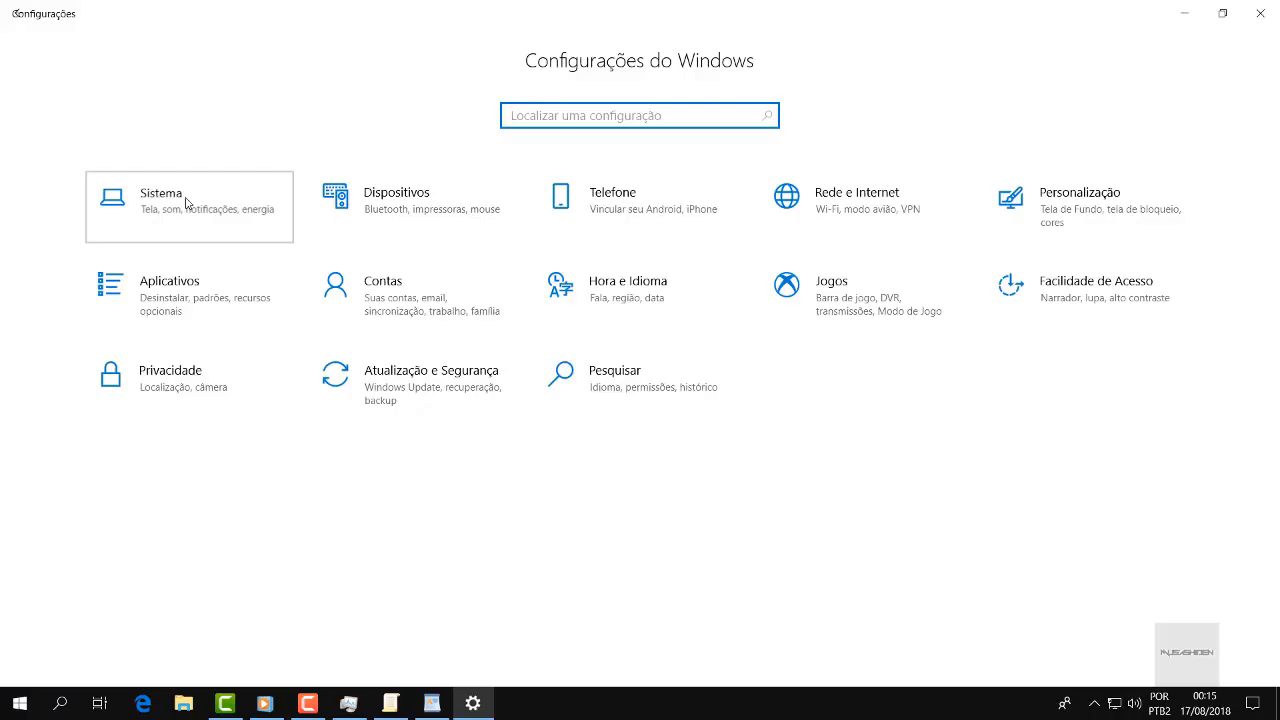
left_click(187, 203)
scroll(161, 359, "down", 1)
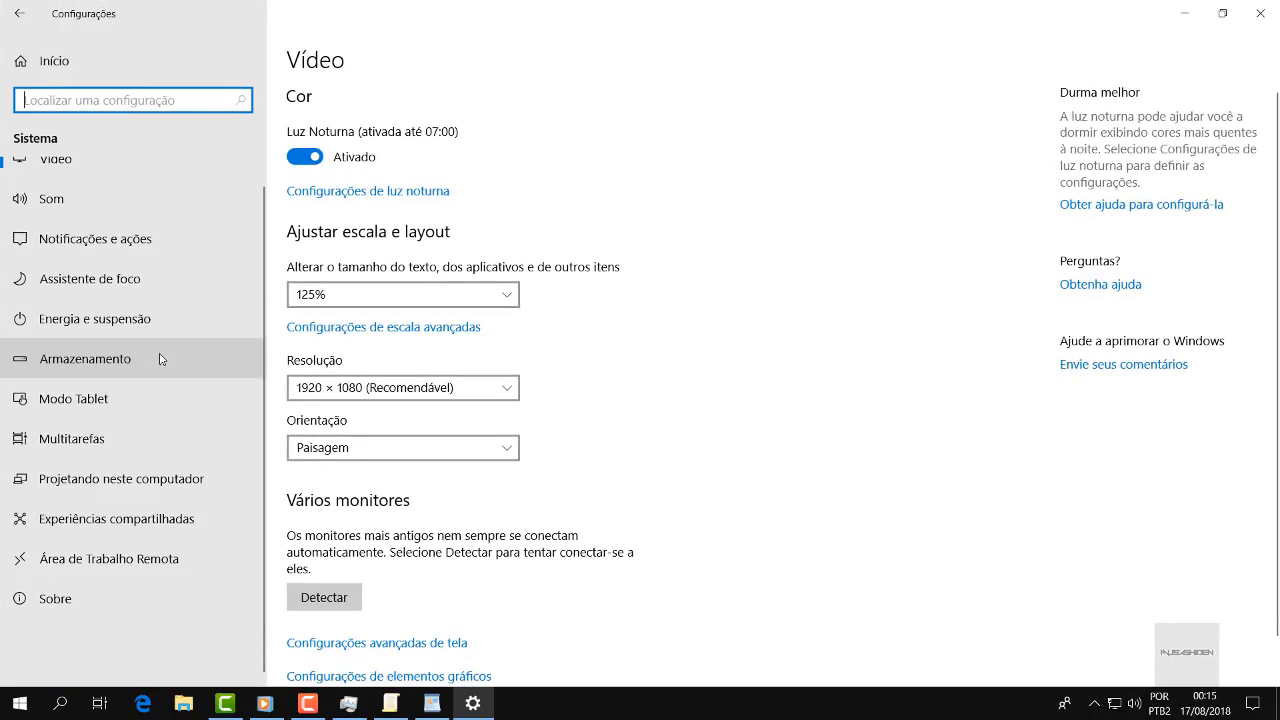
left_click(130, 357)
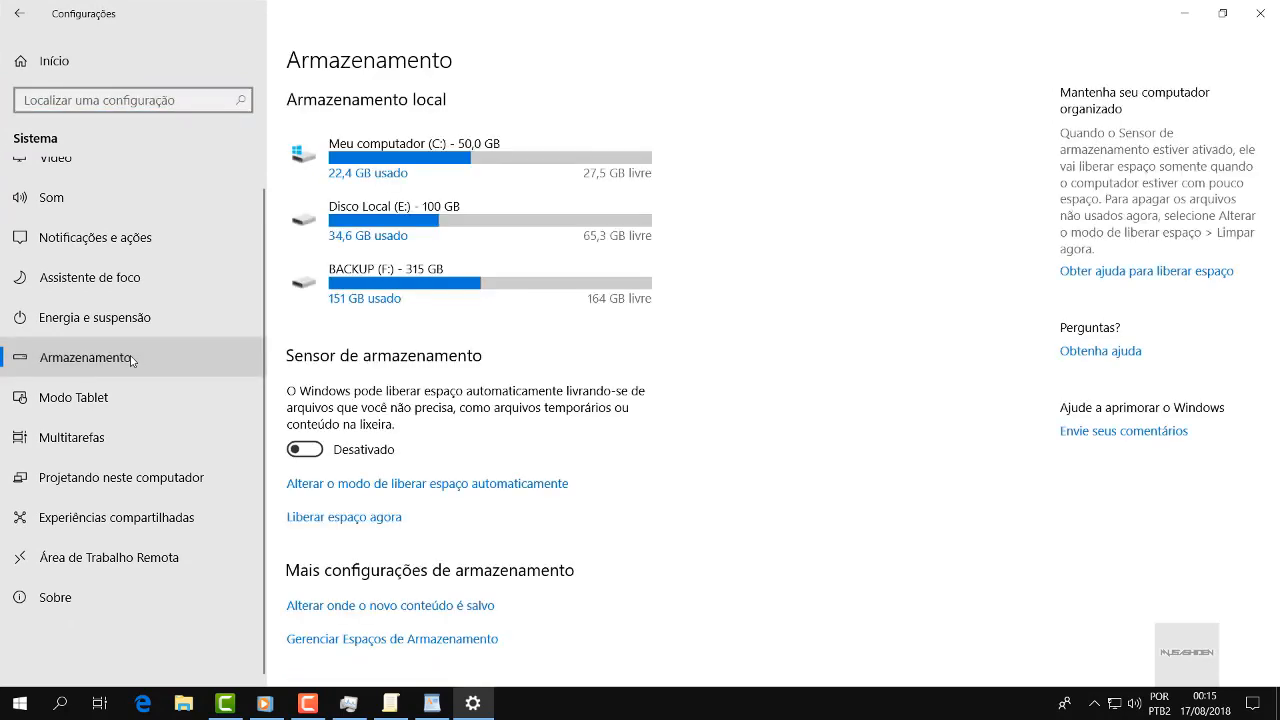
scroll(380, 385, "down", 1)
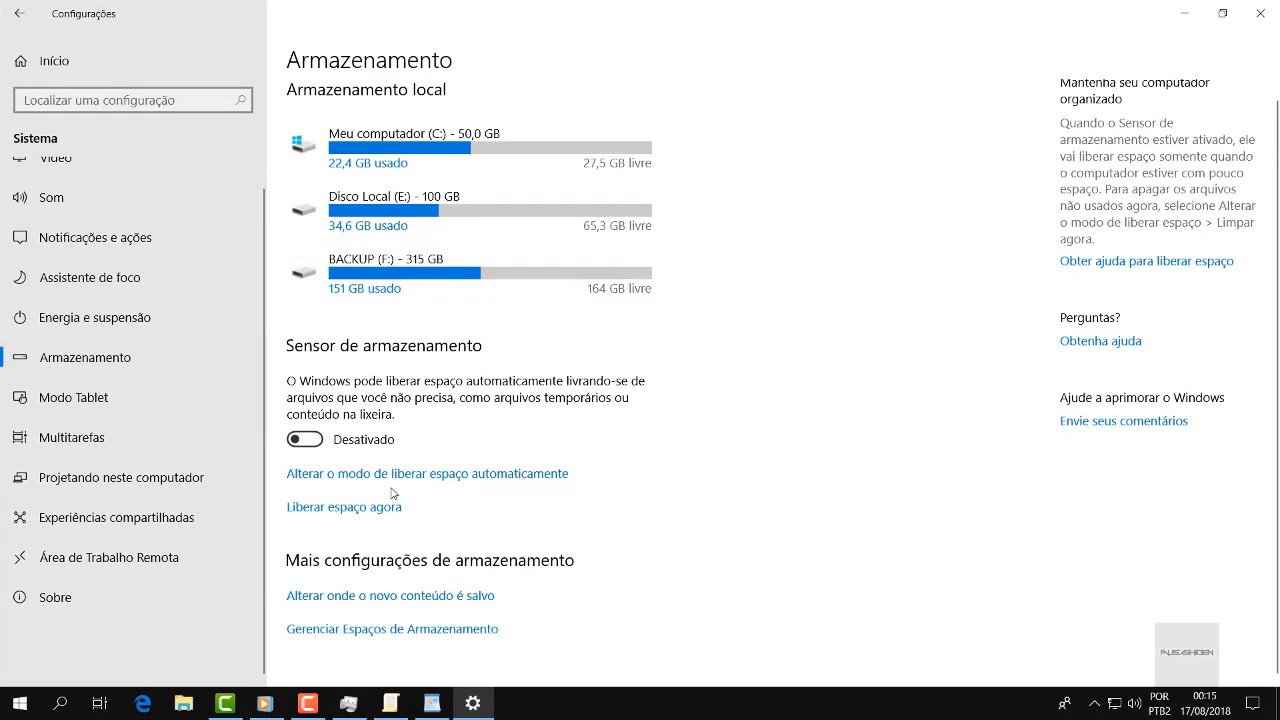
Under Liberar espaço agora, scan for temporary files and remove the preselected items, including Limpeza do Windows Update.
left_click(300, 507)
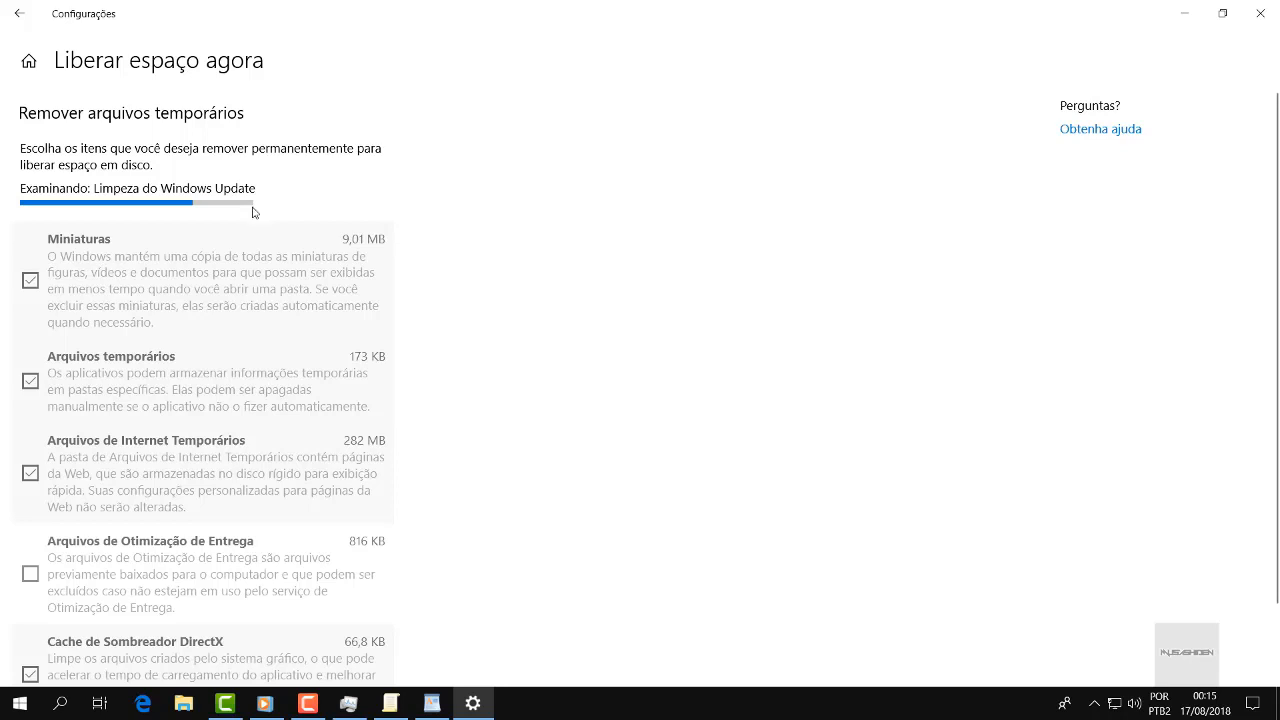
scroll(305, 288, "down", 2)
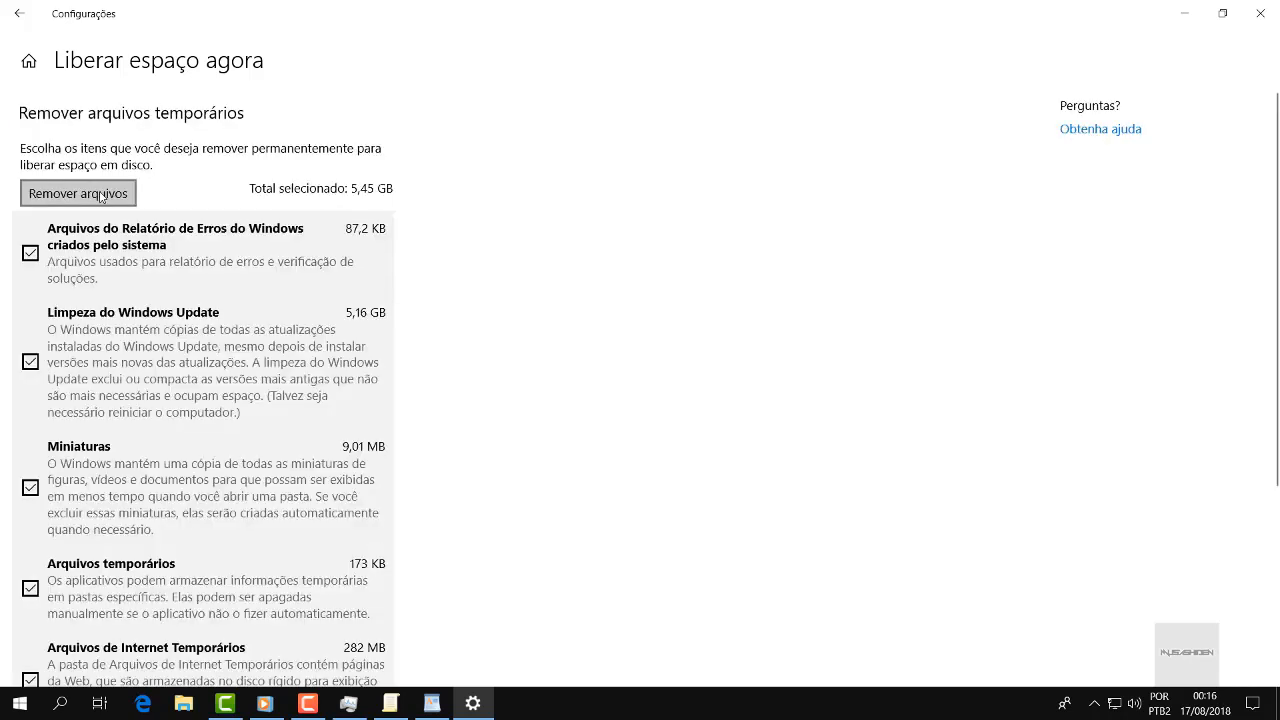
left_click(100, 196)
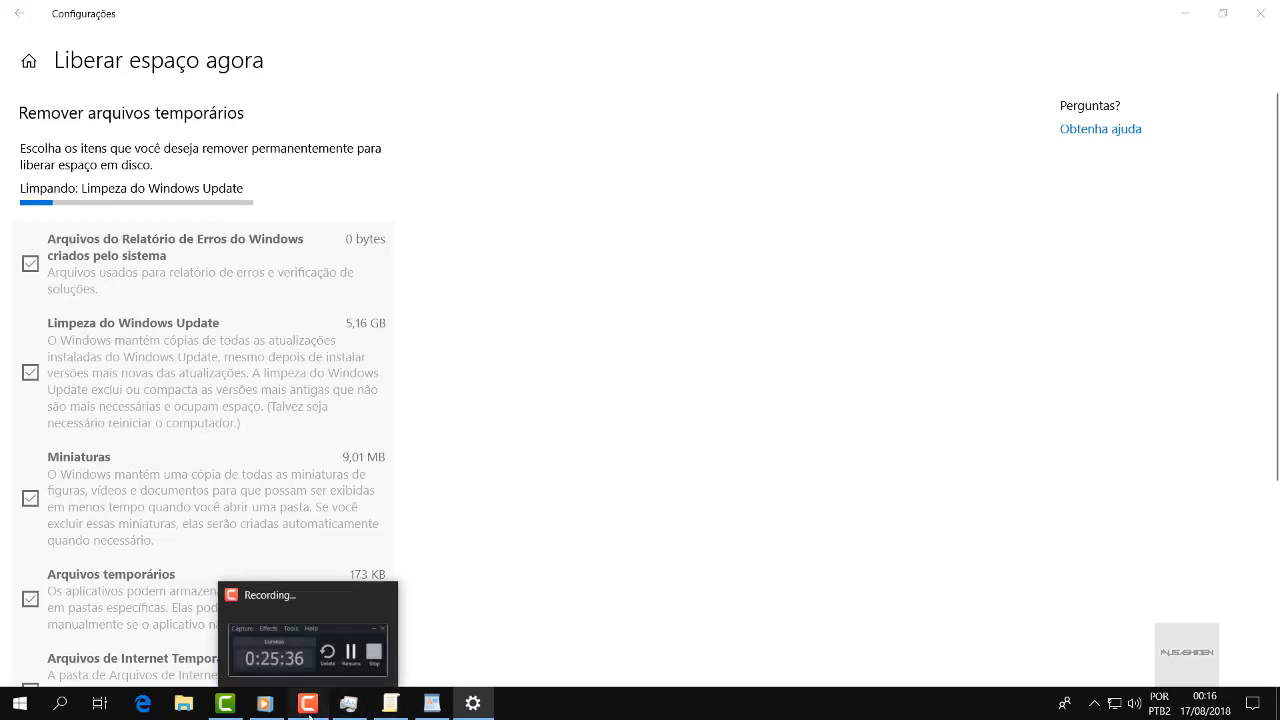
left_click(308, 703)
left_click(1213, 637)
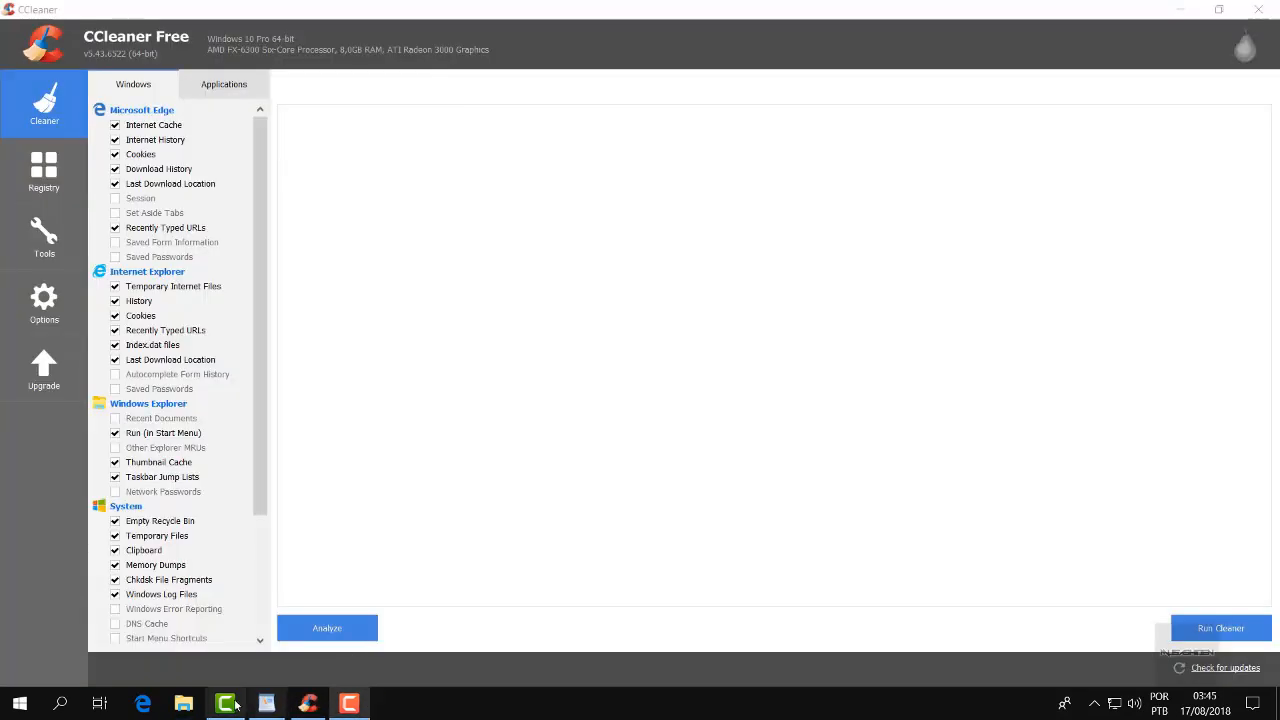
In the CCleaner options, set the interface language to Português do Brasil (Brazilian Portuguese).
left_click(44, 300)
left_click(160, 90)
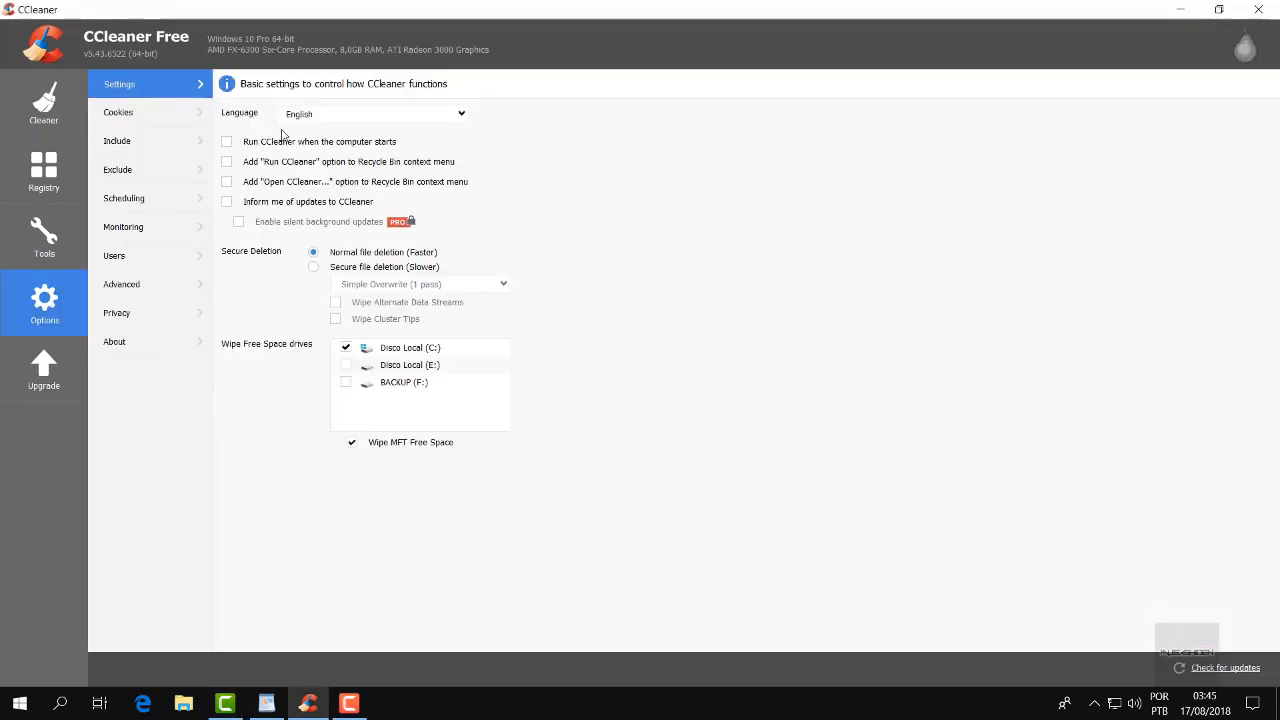
left_click(371, 116)
scroll(372, 400, "down", 5)
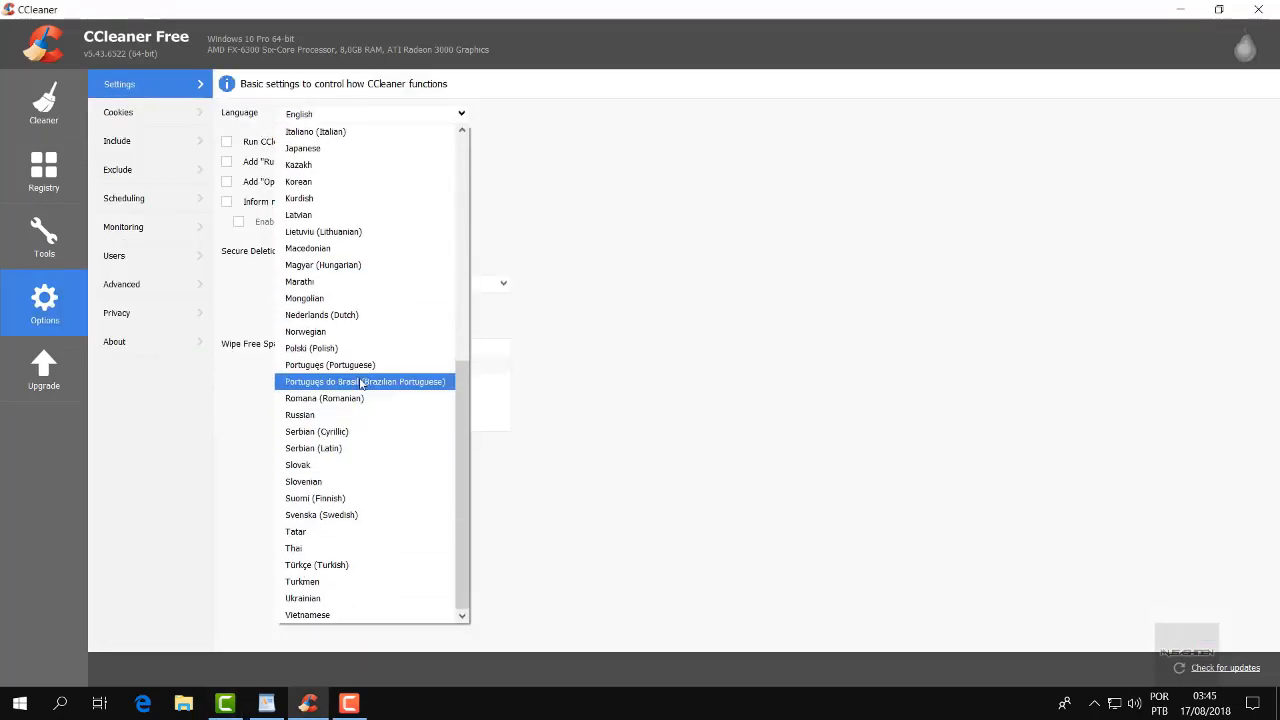
left_click(361, 383)
Review the Limpeza items selected for cleaning under both Programas and Windows.
left_click(34, 112)
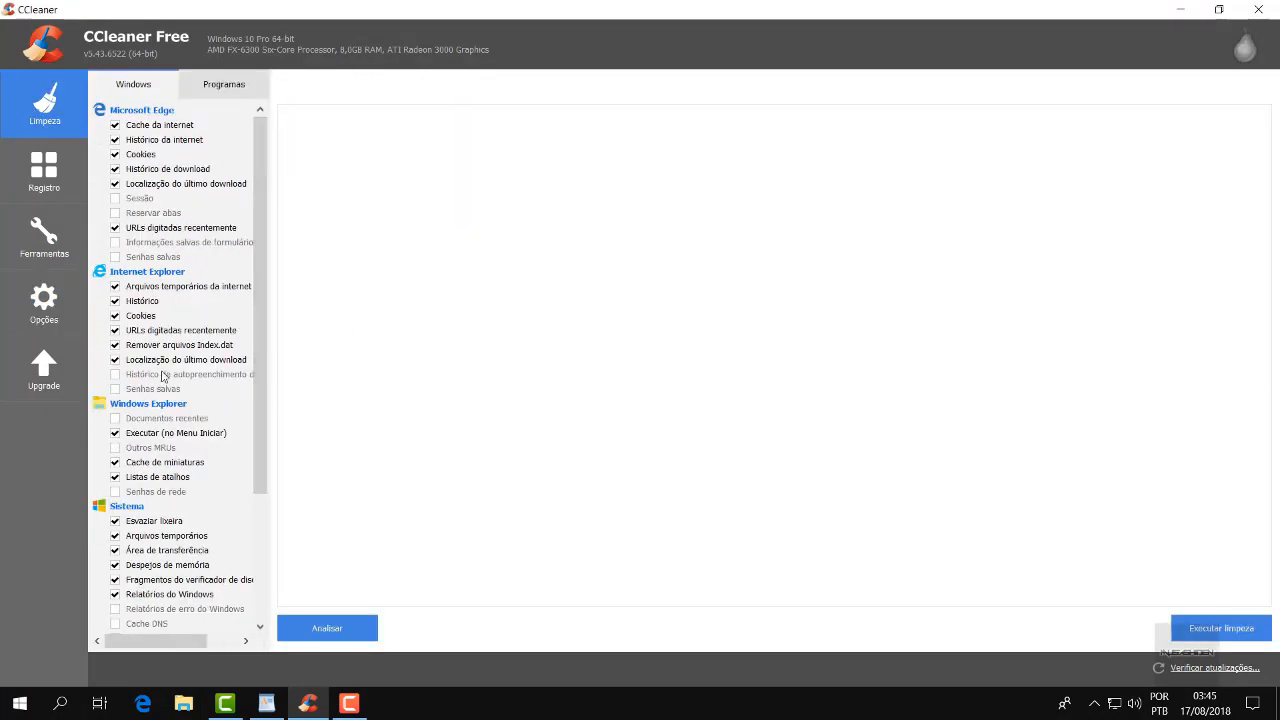
left_click(223, 88)
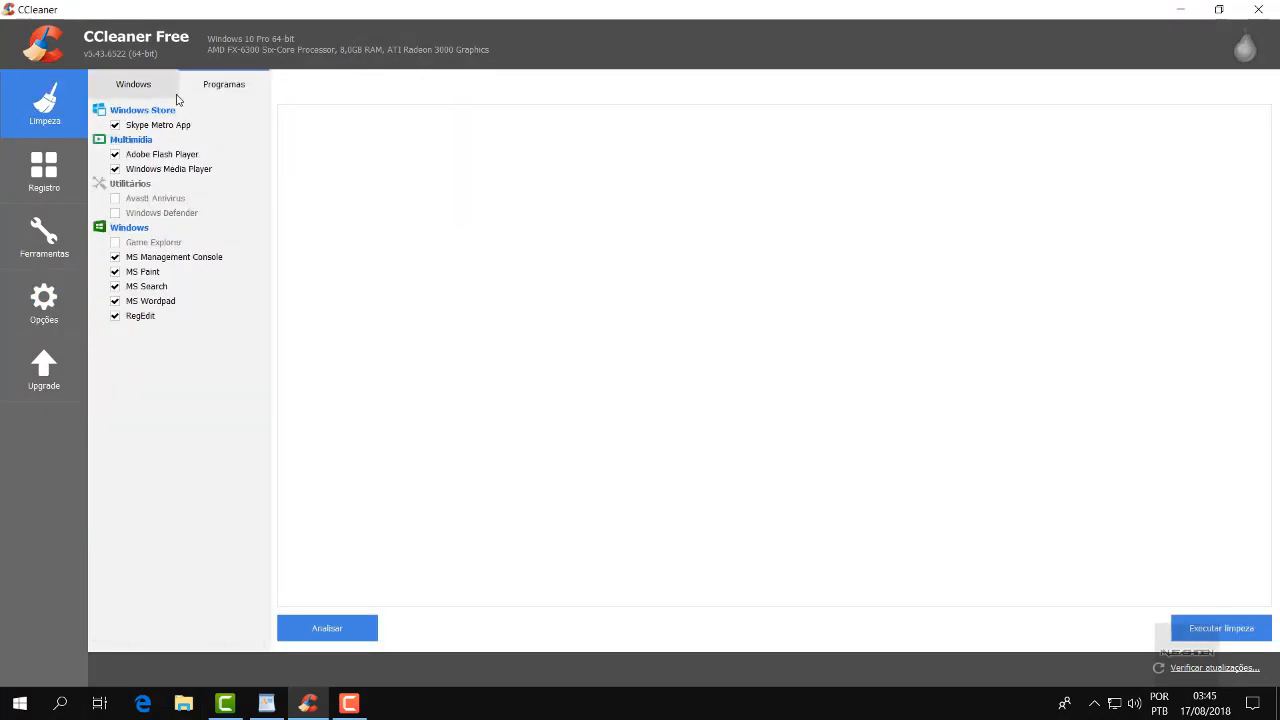
left_click(148, 91)
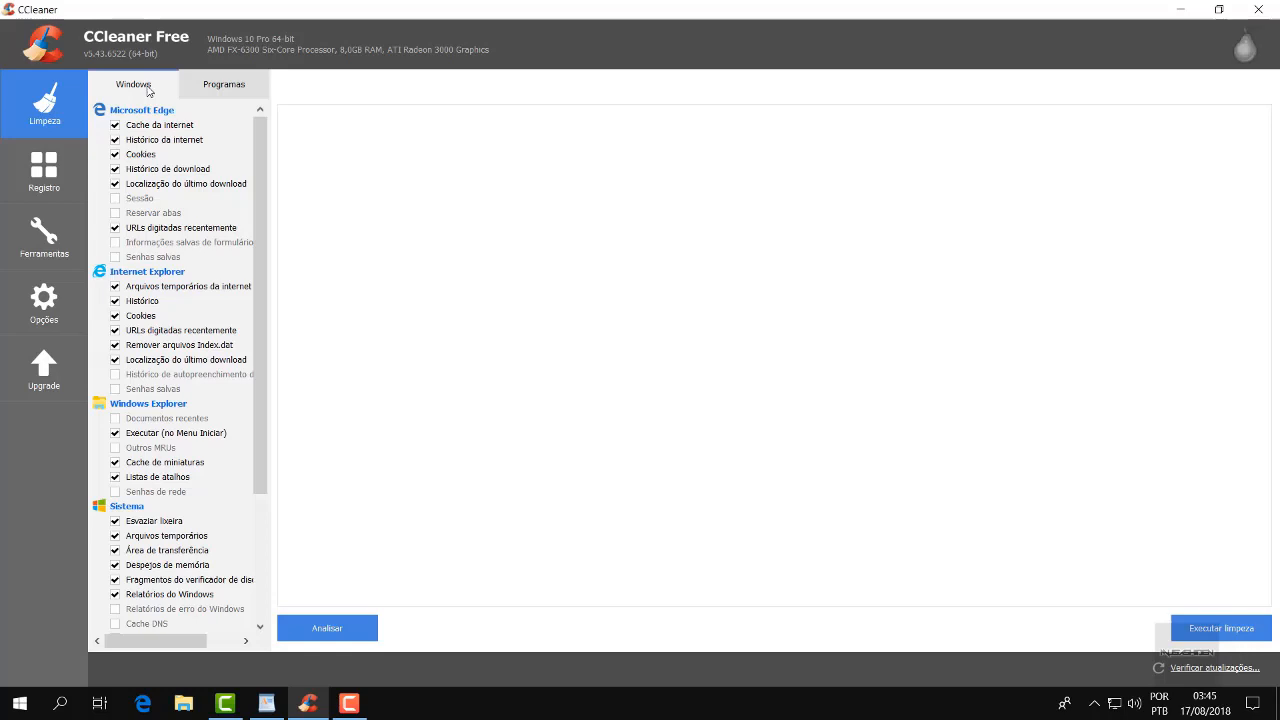
Scan the registry for errors with all Limpador do registro categories selected, and look through the listed errors.
left_click(54, 183)
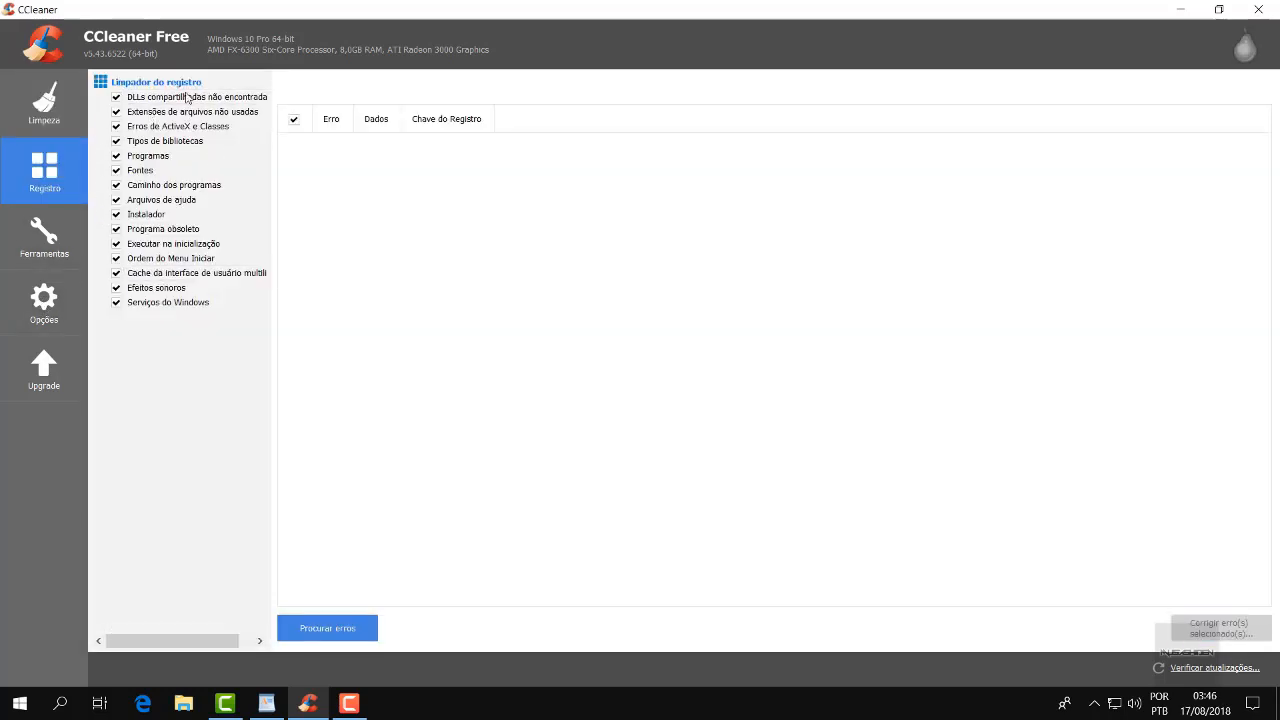
left_click(357, 628)
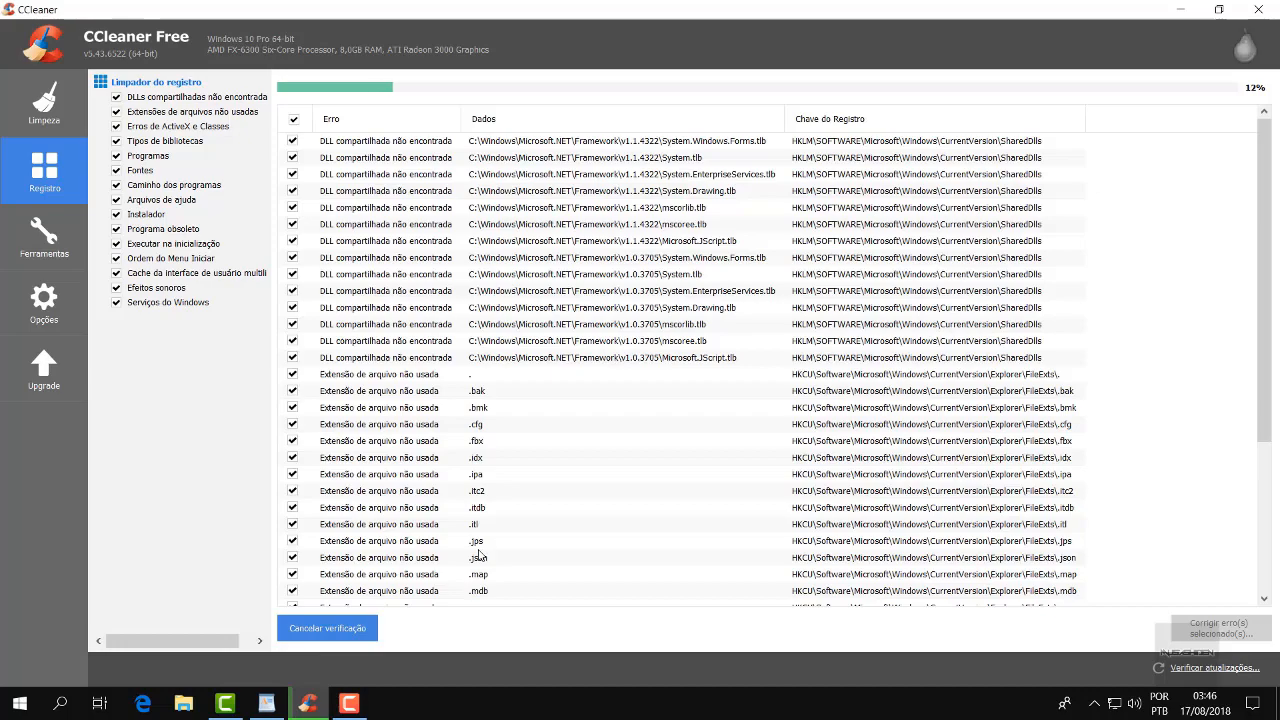
left_click_drag(1262, 139, 1262, 540)
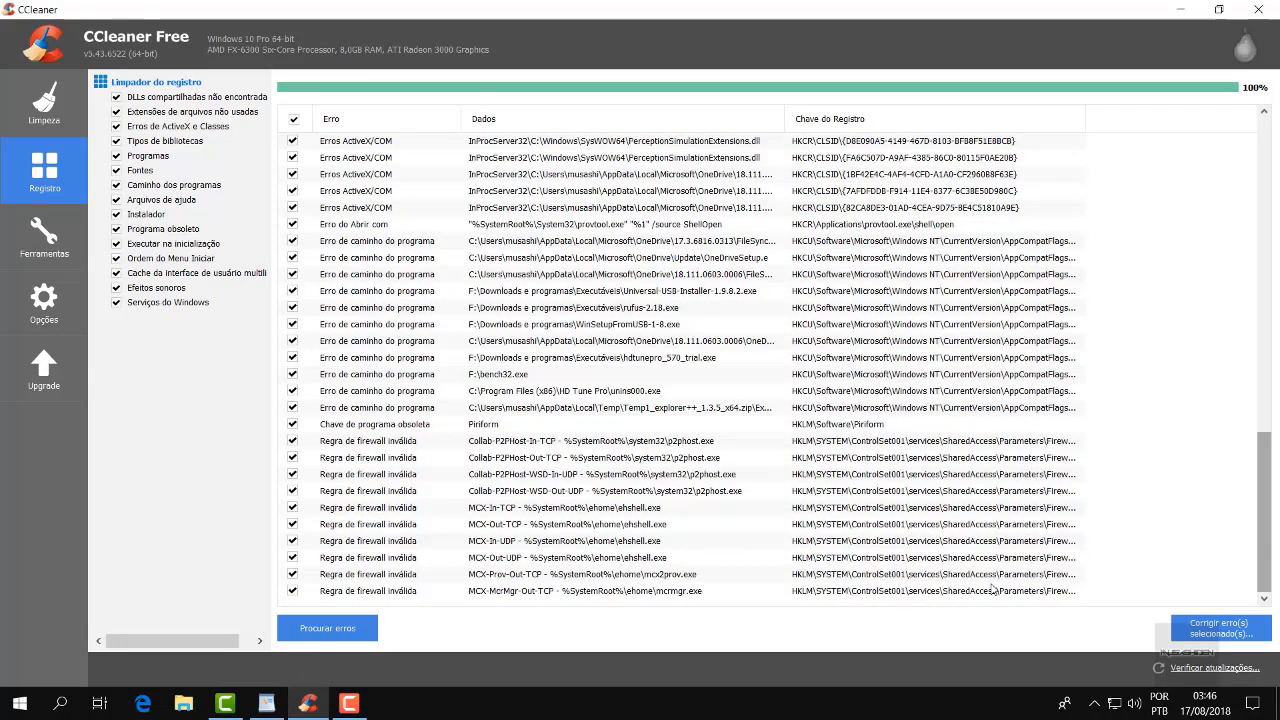
Fix all selected registry errors without making a backup of the changes.
left_click(1237, 631)
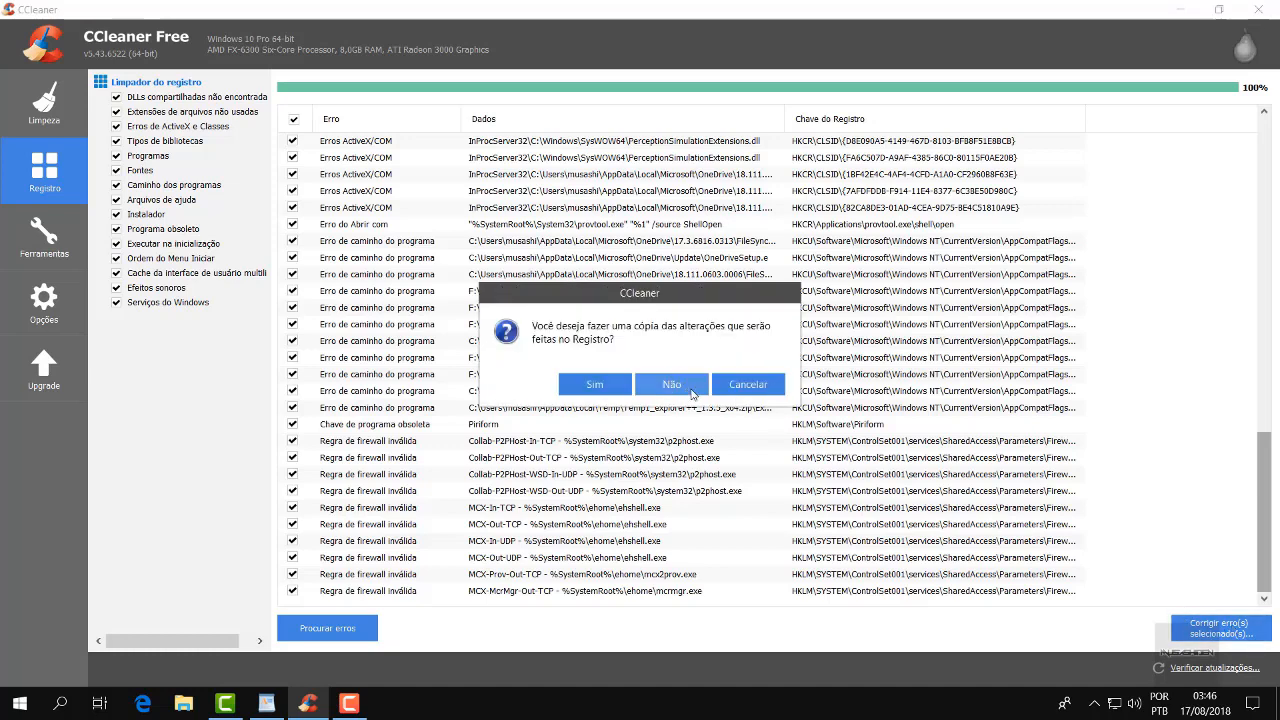
left_click(672, 385)
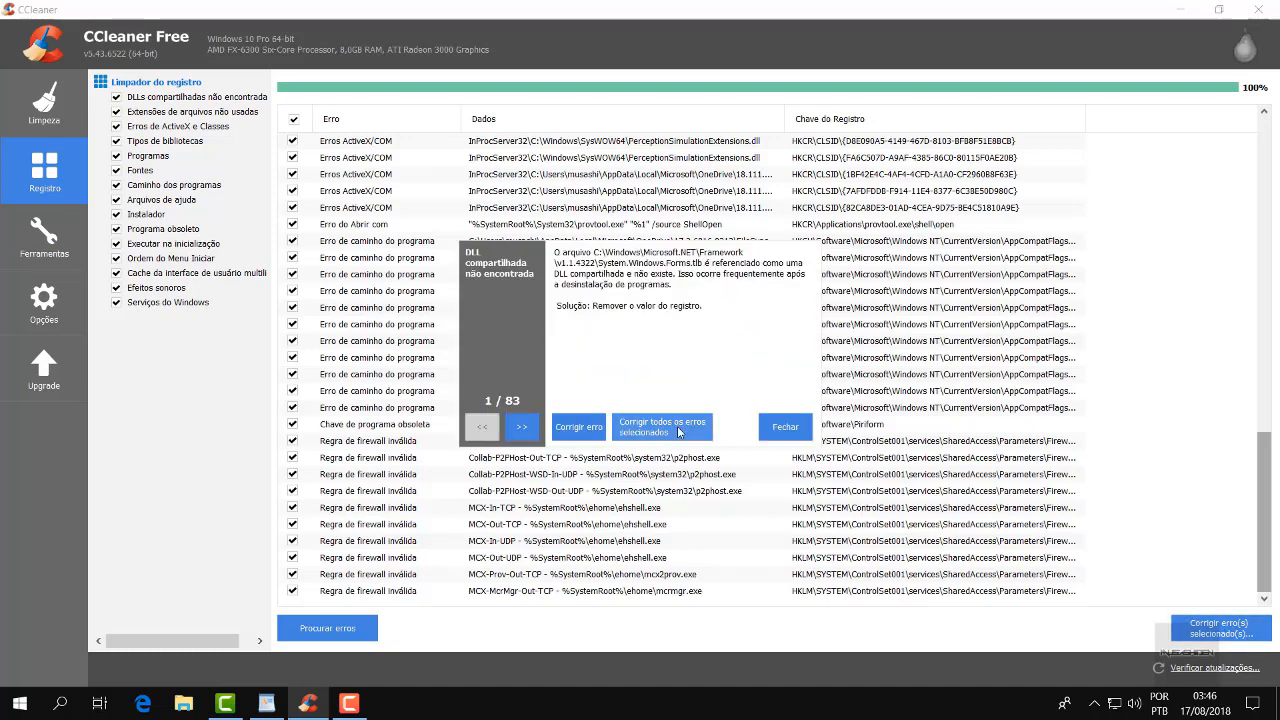
left_click(678, 431)
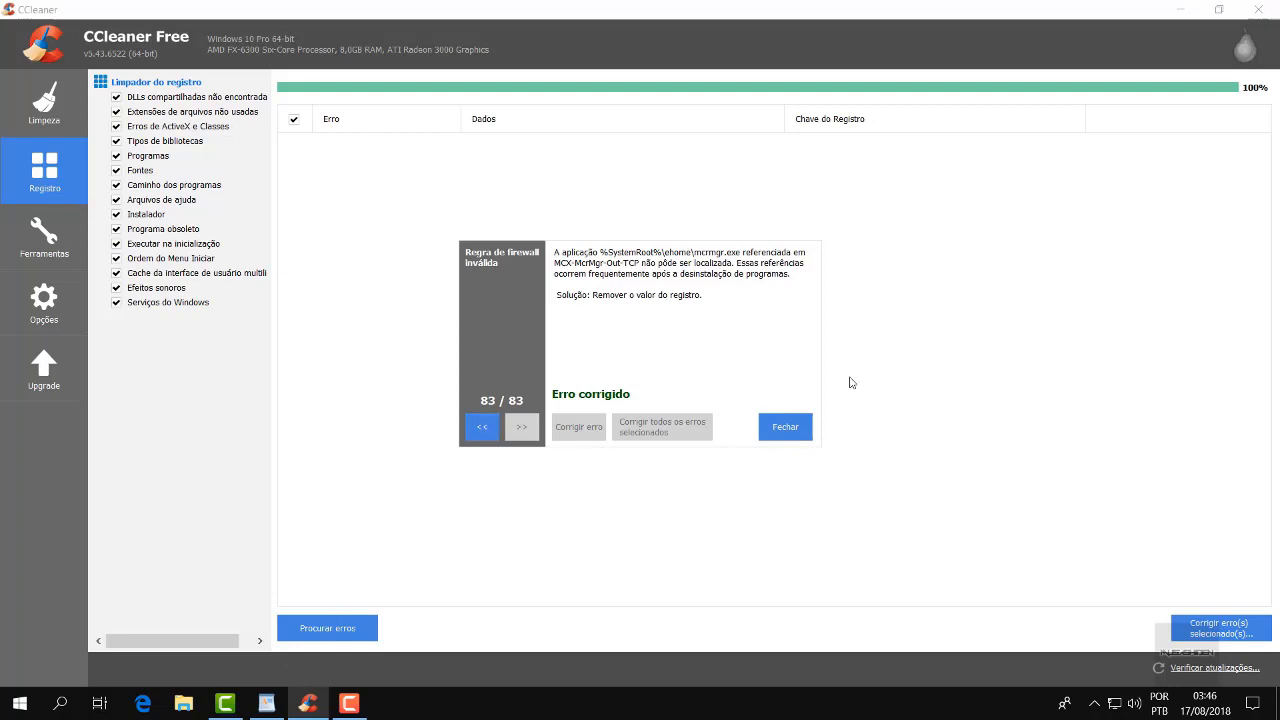
Review the descriptions of the last few corrected registry errors and close the correction dialog.
left_click_drag(647, 250, 704, 254)
left_click(706, 286)
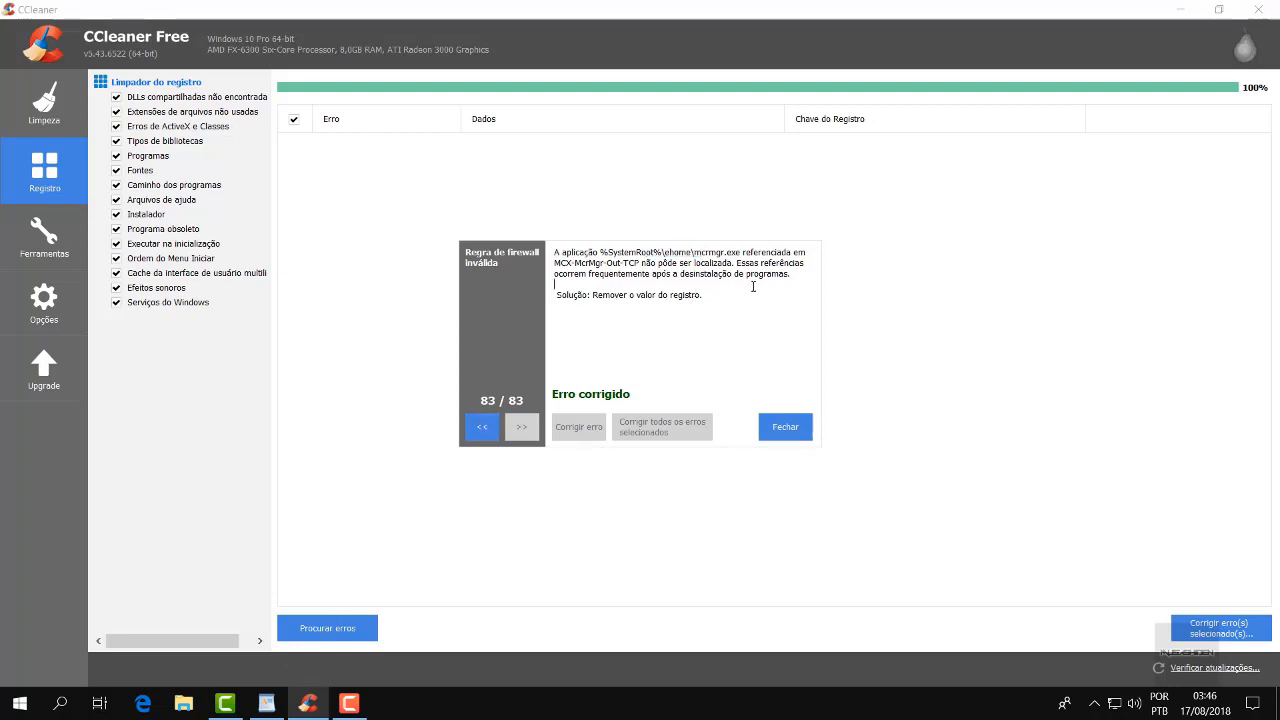
left_click(494, 417)
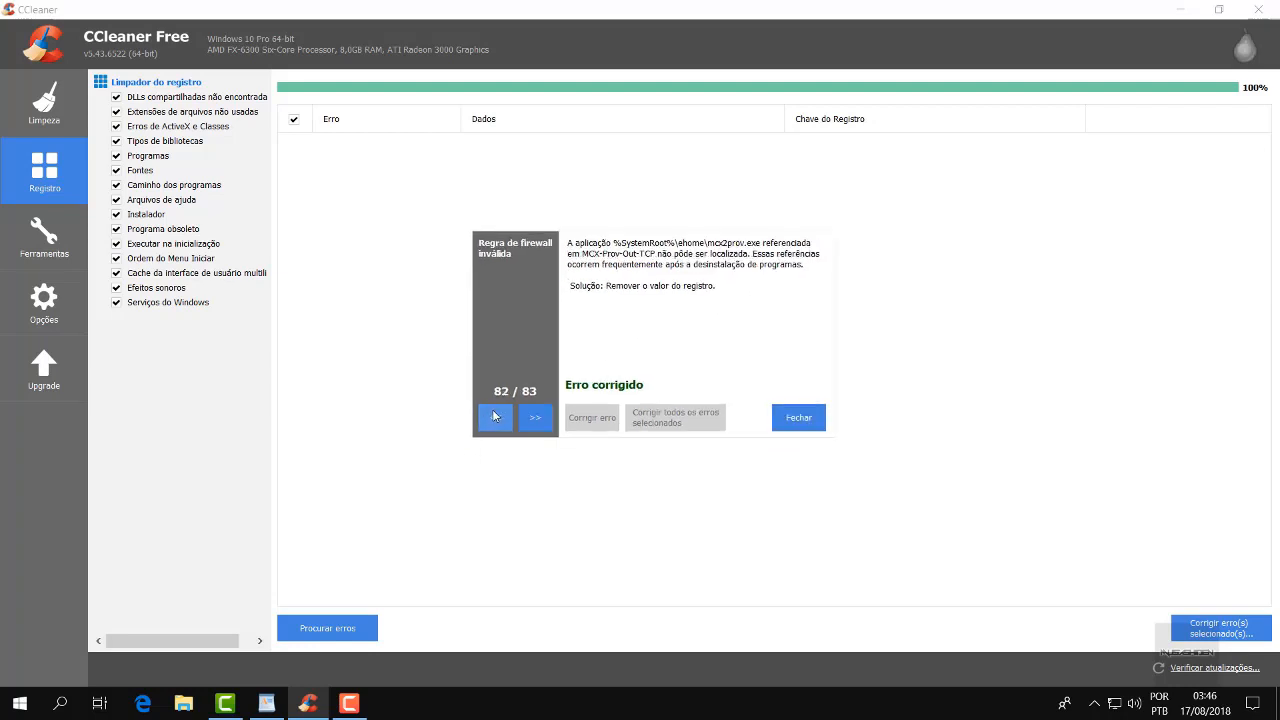
left_click(494, 418)
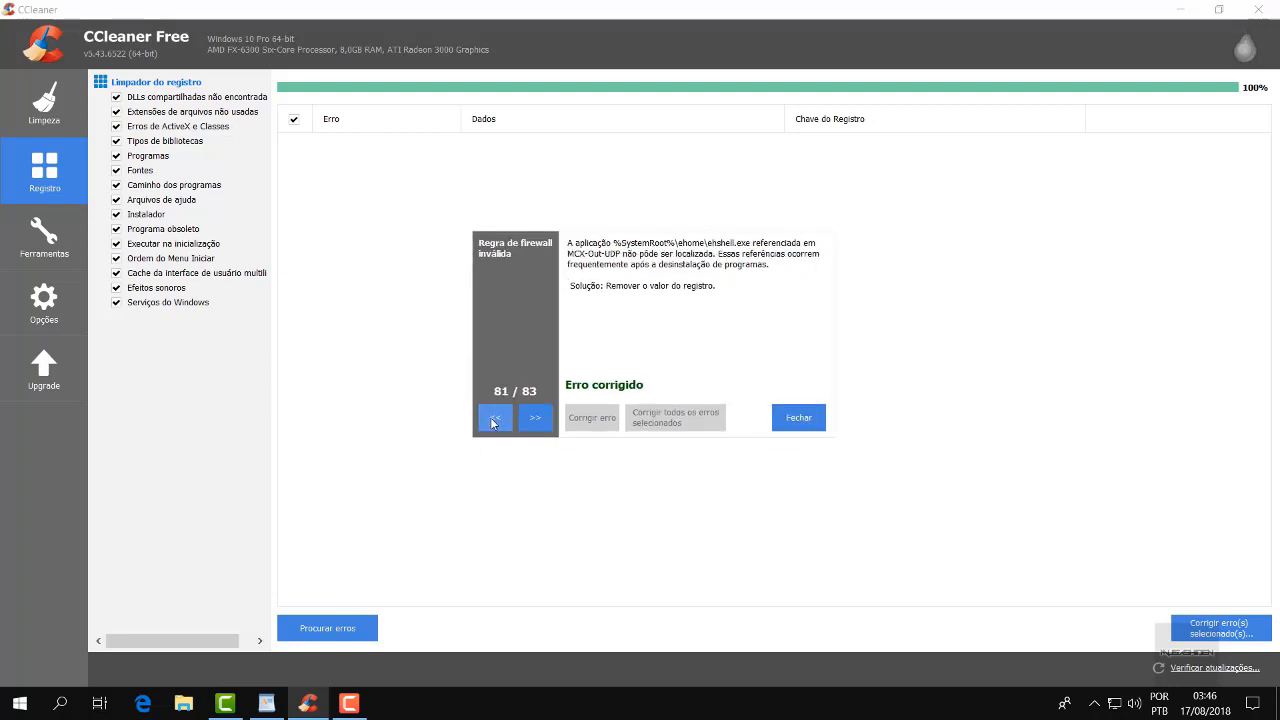
left_click(492, 418)
left_click(490, 417)
left_click_drag(636, 243, 778, 271)
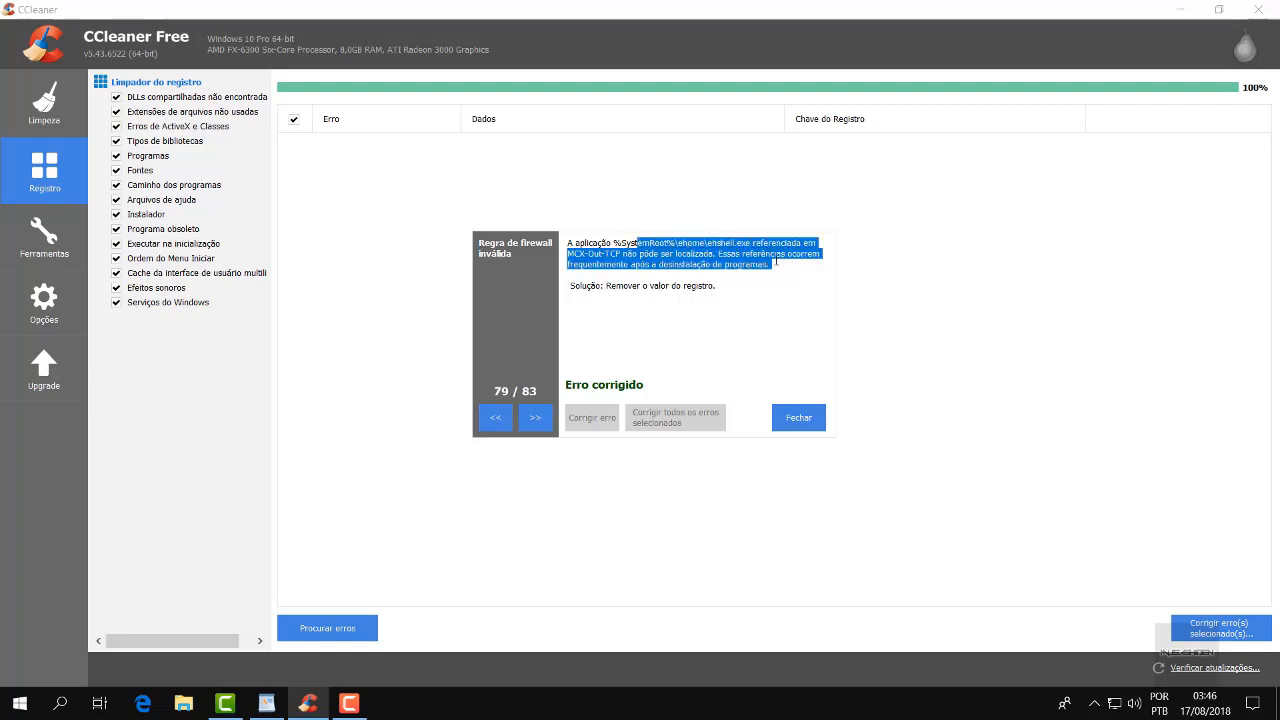
left_click(775, 262)
left_click_drag(778, 263, 642, 271)
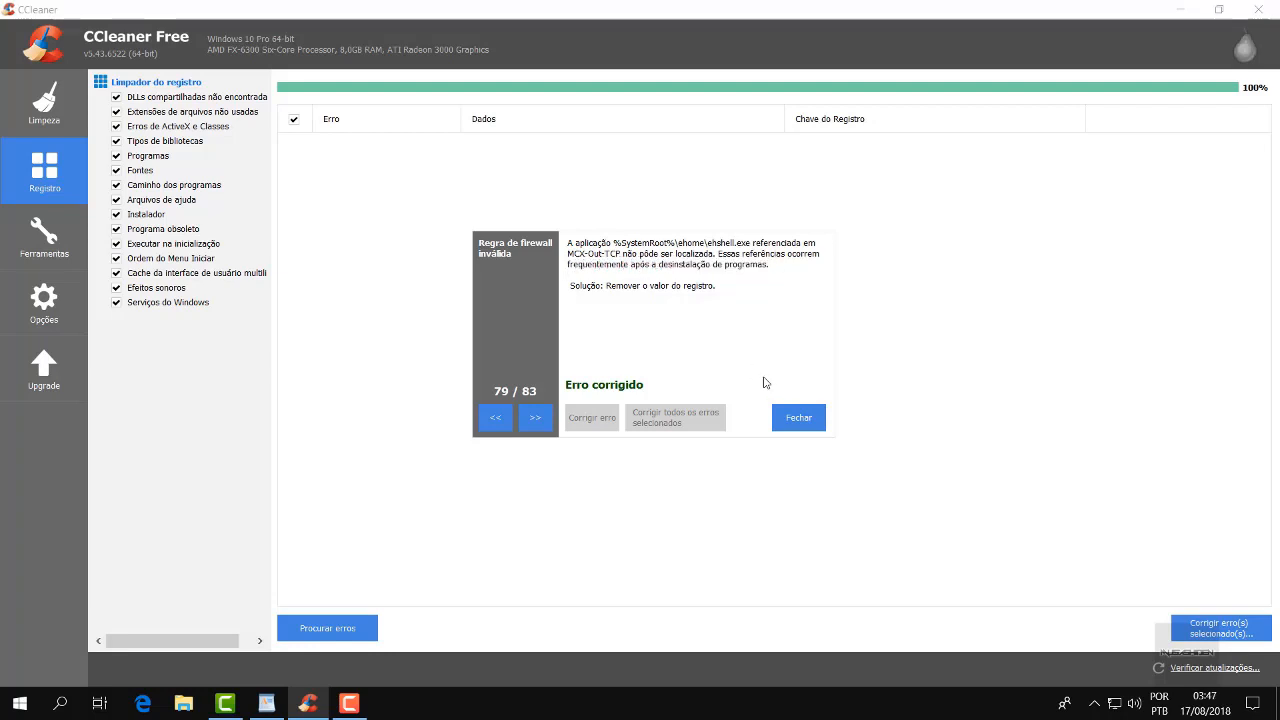
left_click(799, 417)
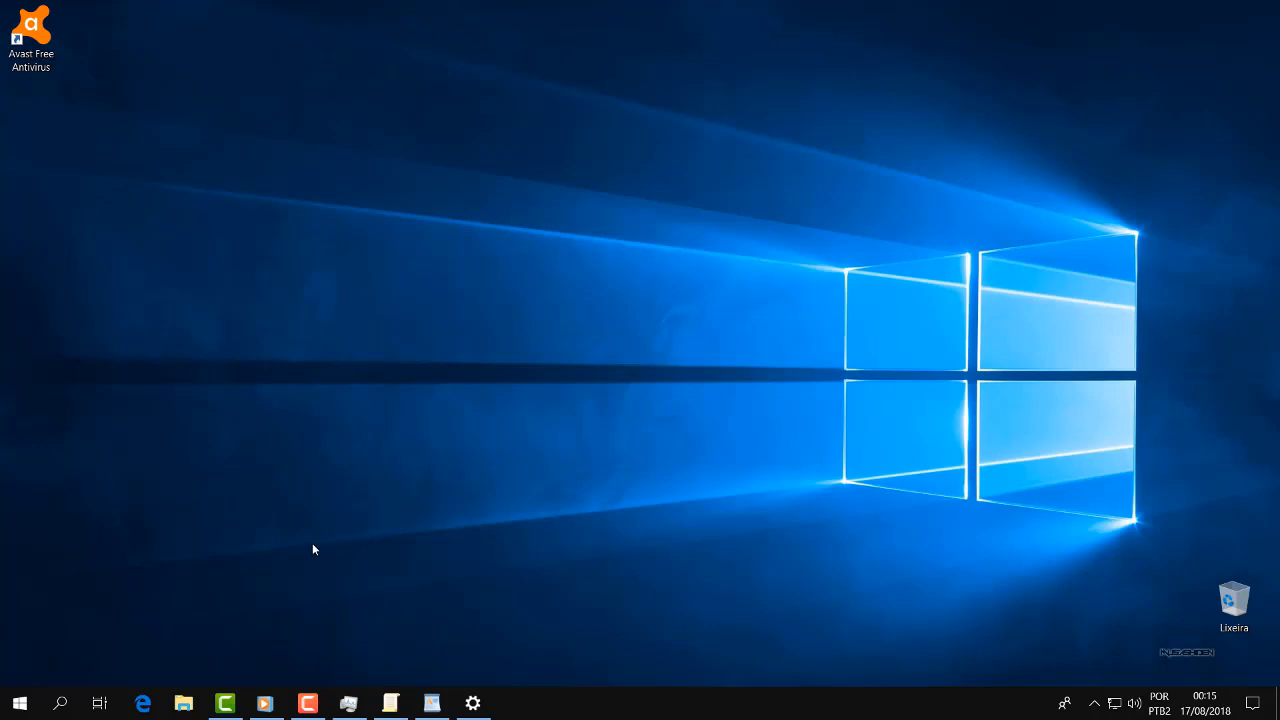
In the Notificações e ações page of Windows Settings, turn off Obter dicas, truques e sugestões de como usar o Windows.
key("super+i")
left_click(229, 206)
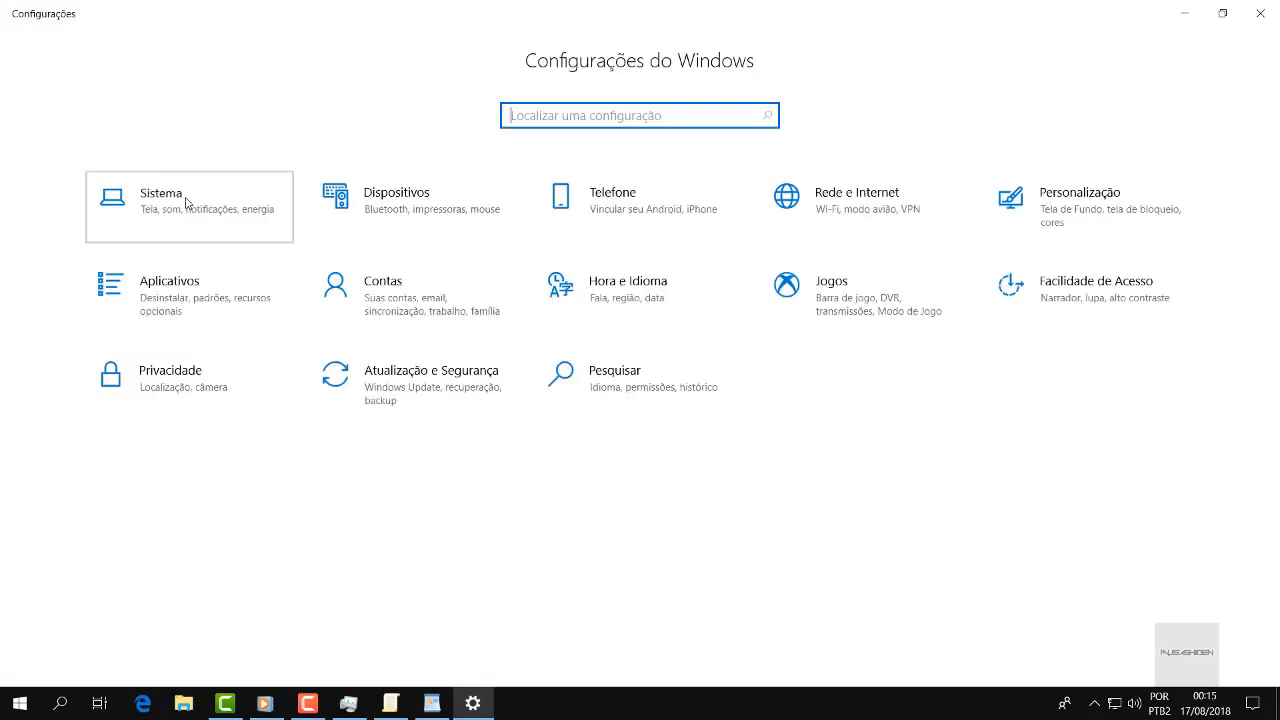
left_click(223, 209)
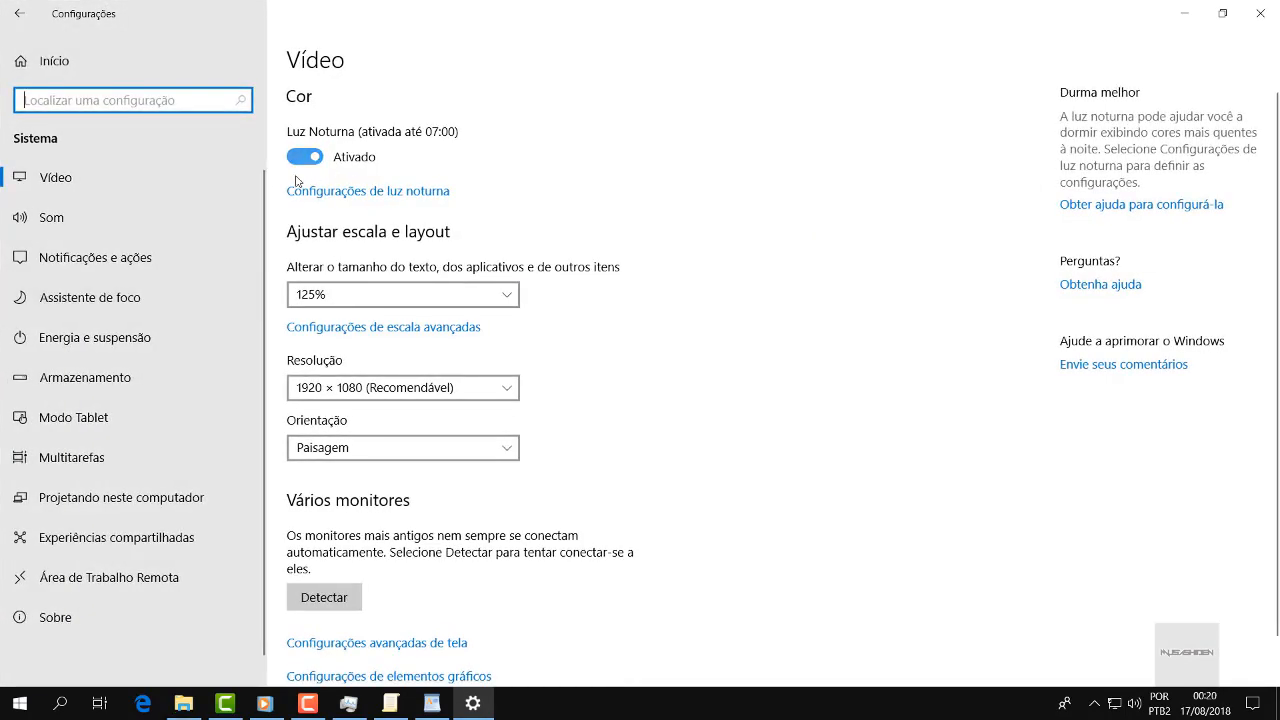
left_click(186, 251)
scroll(541, 243, "down", 5)
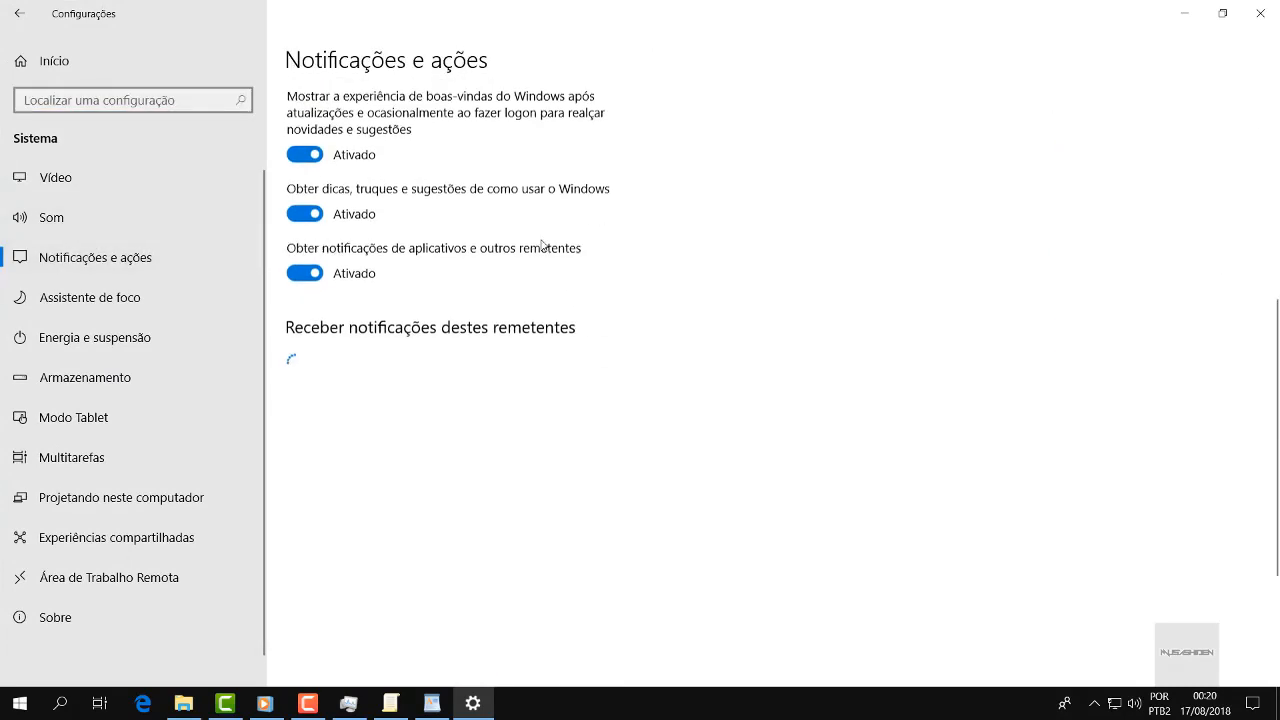
scroll(541, 243, "up", 3)
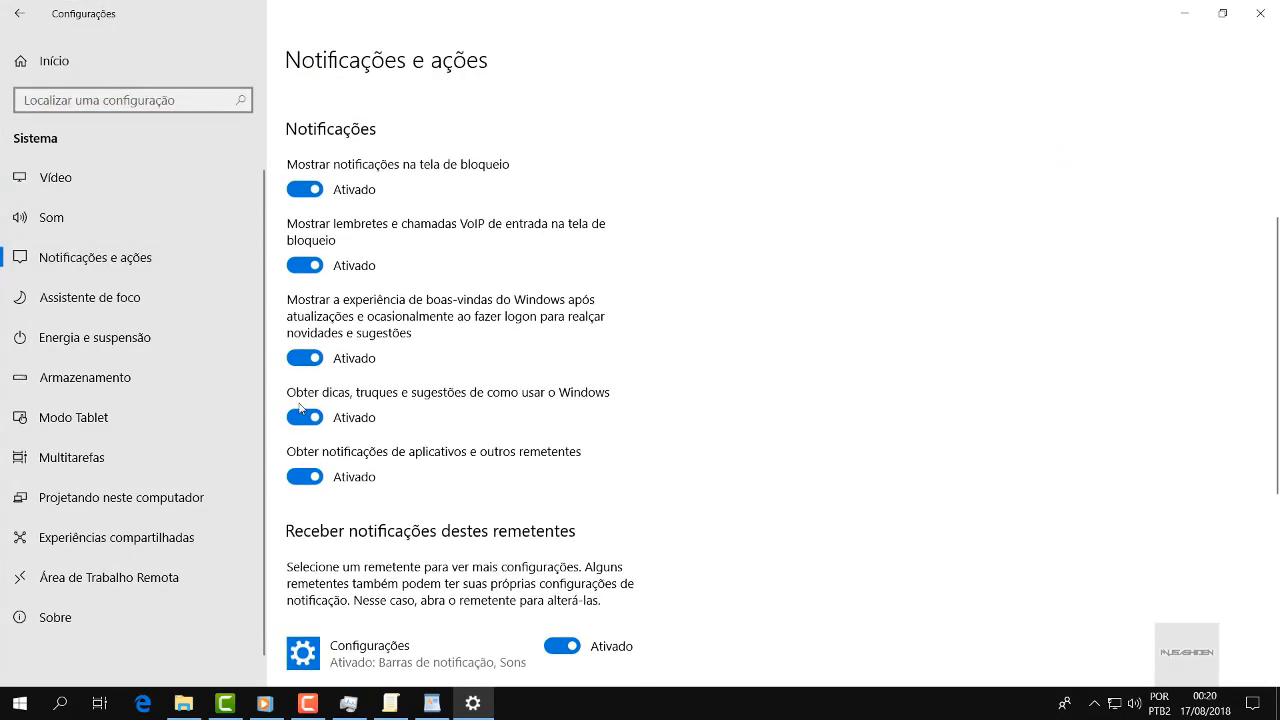
left_click(298, 418)
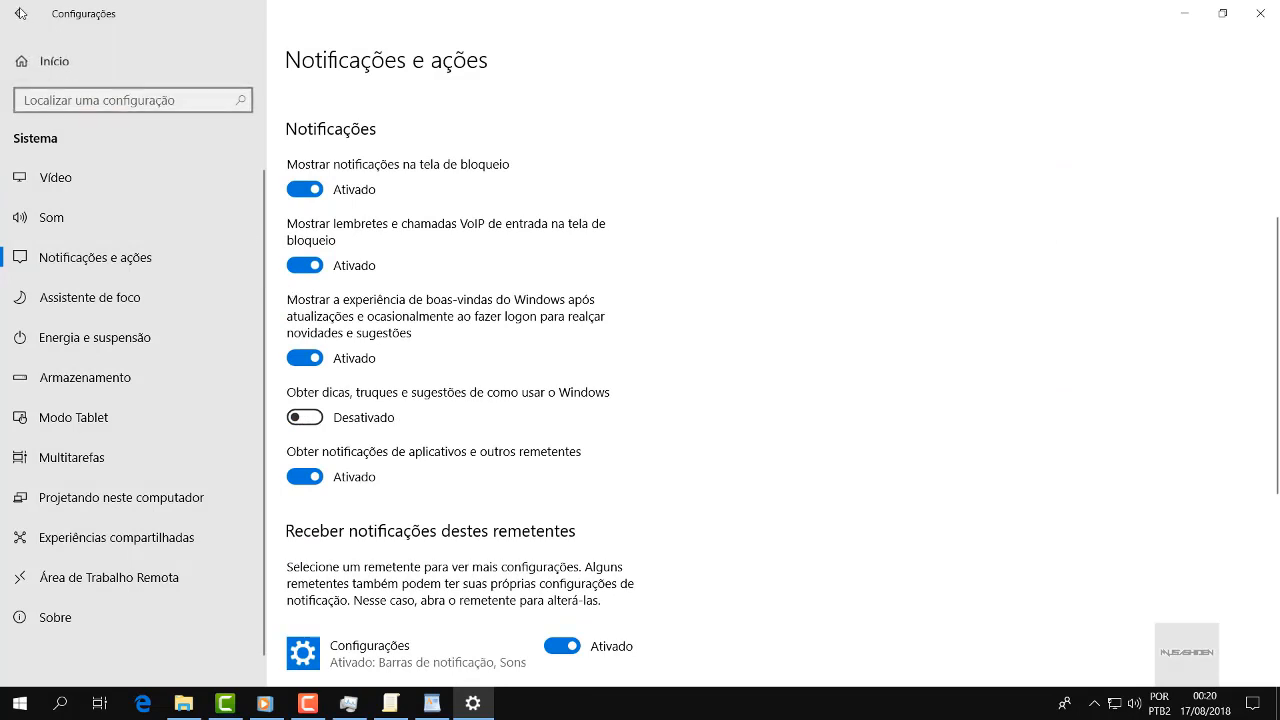
Open the Aplicativos em segundo plano page of the Privacidade category in Settings.
left_click(15, 22)
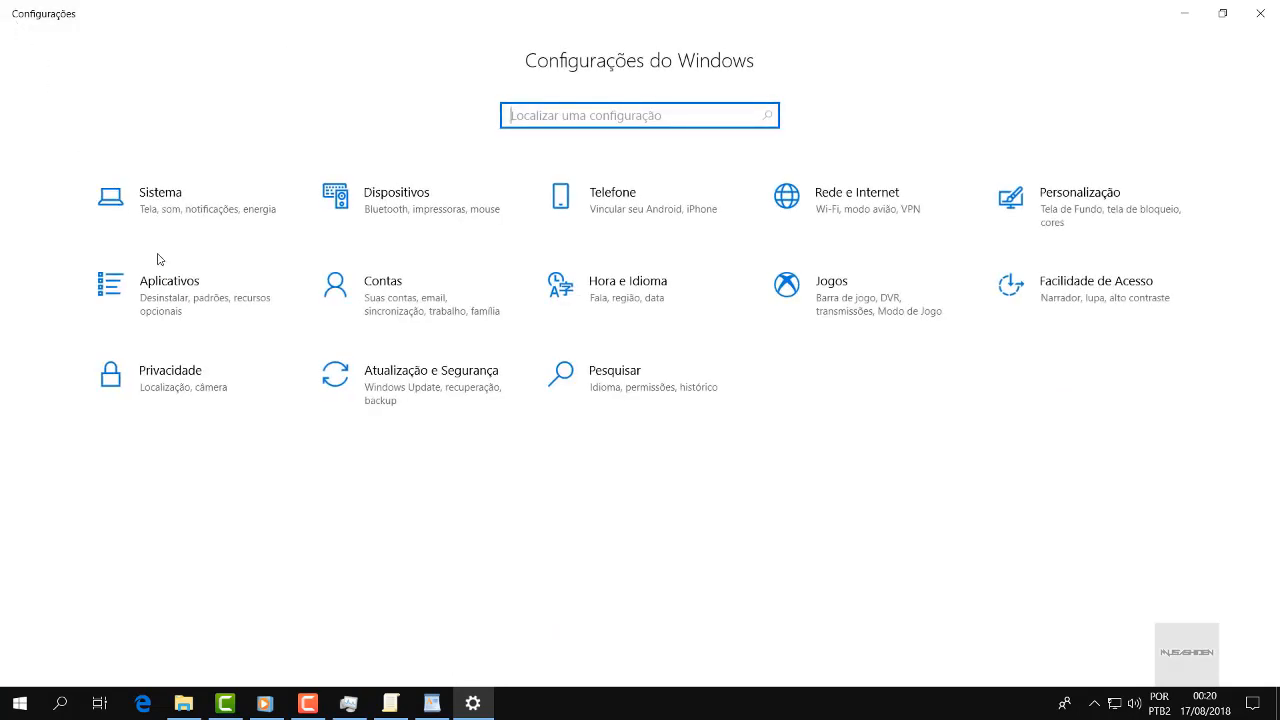
left_click(250, 386)
scroll(148, 208, "down", 2)
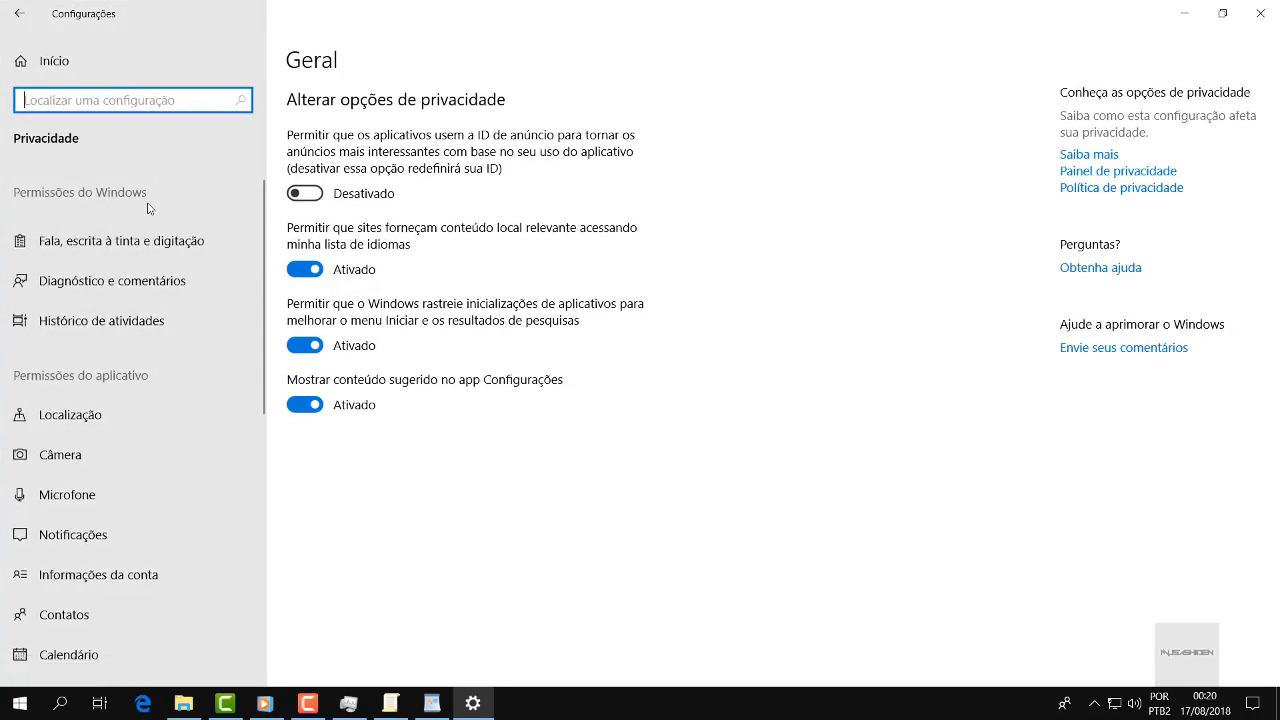
scroll(148, 208, "down", 6)
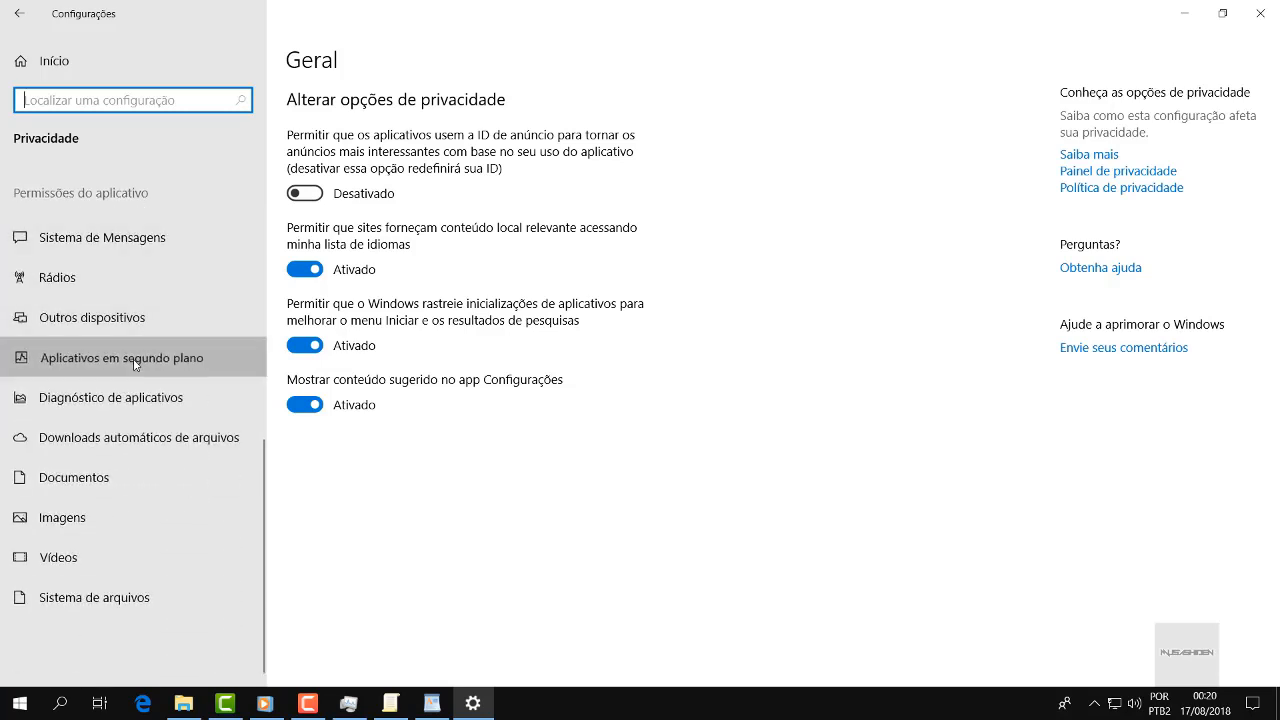
left_click(135, 364)
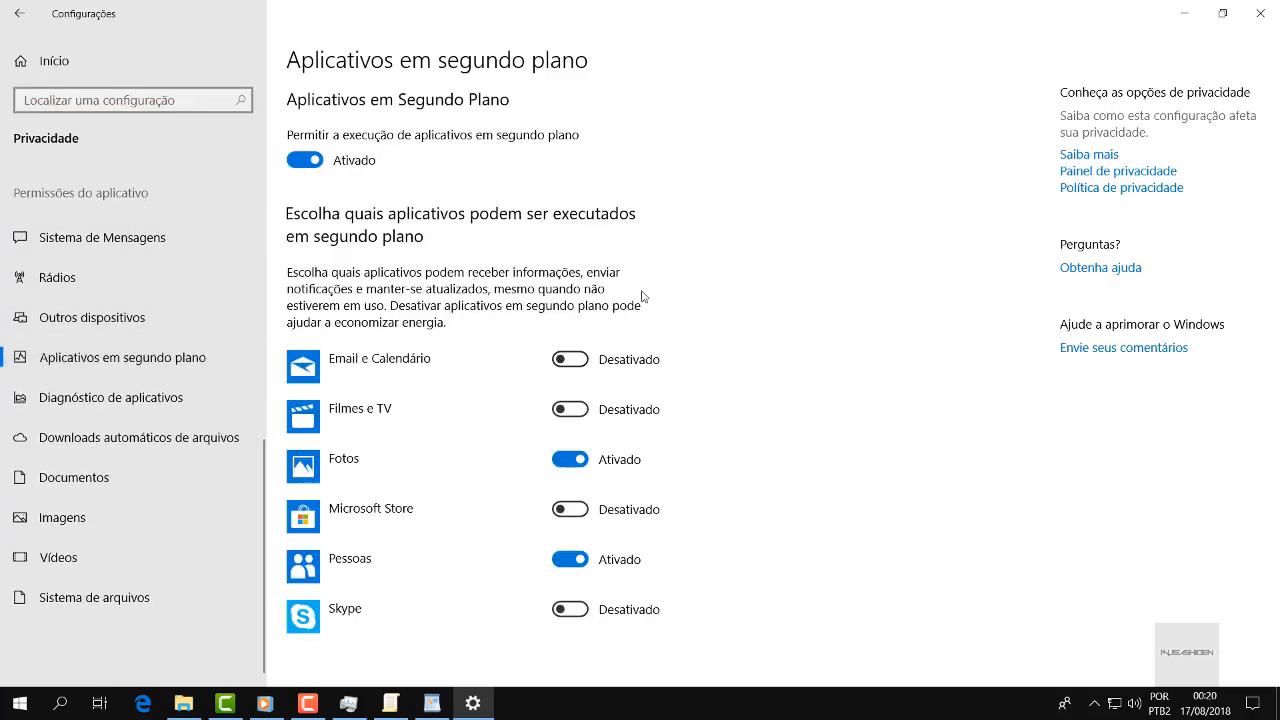
Try the general background-app permission off and back on, turn off background running for Pessoas only, and close Settings.
left_click(313, 163)
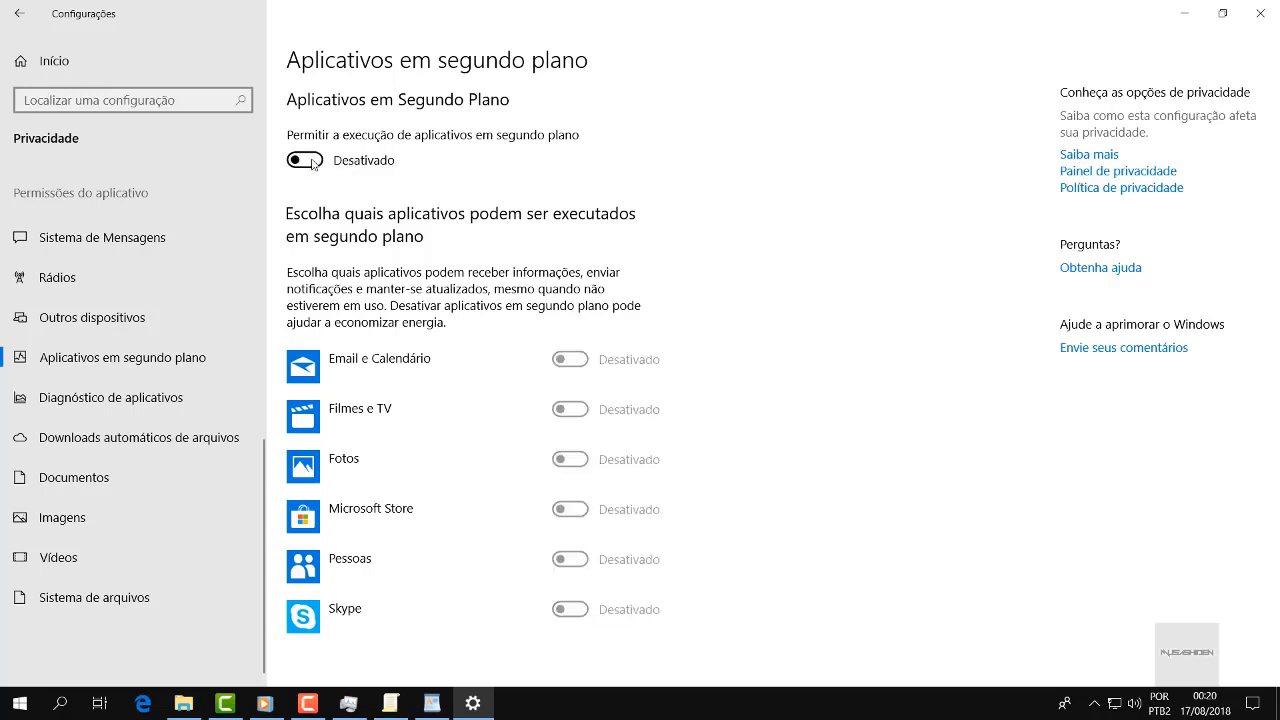
left_click(313, 163)
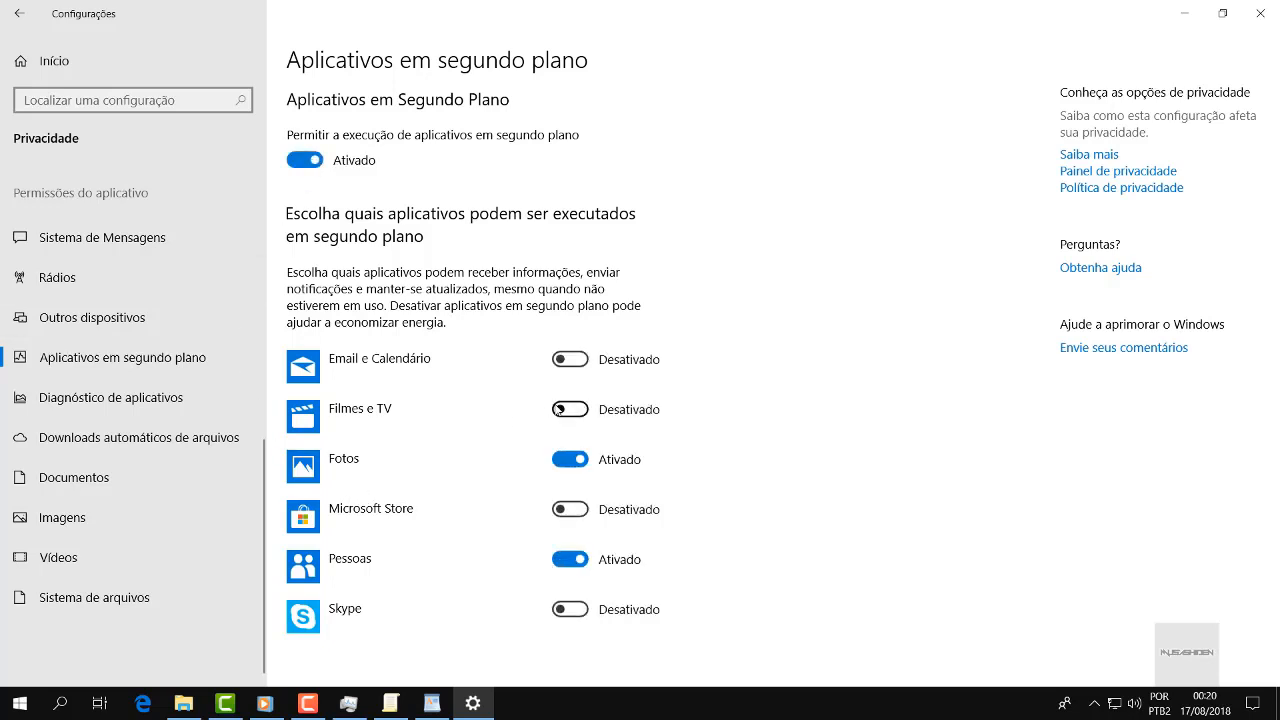
left_click(566, 561)
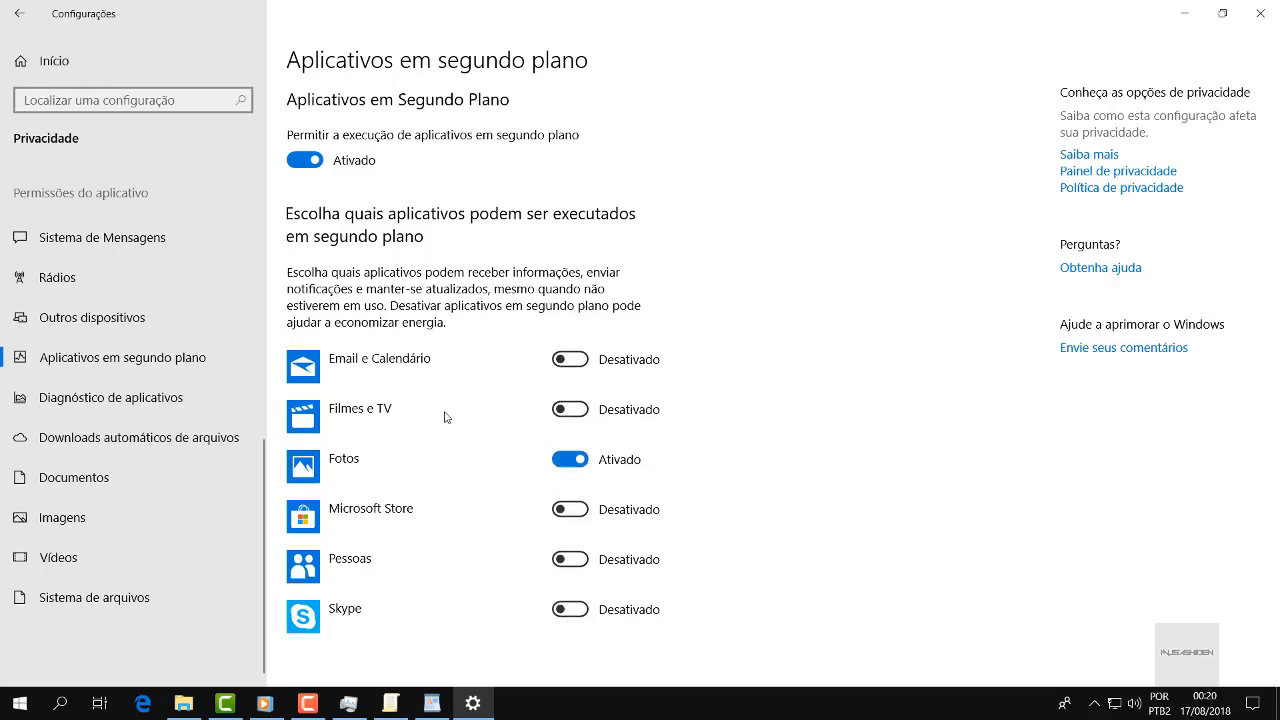
left_click(162, 76)
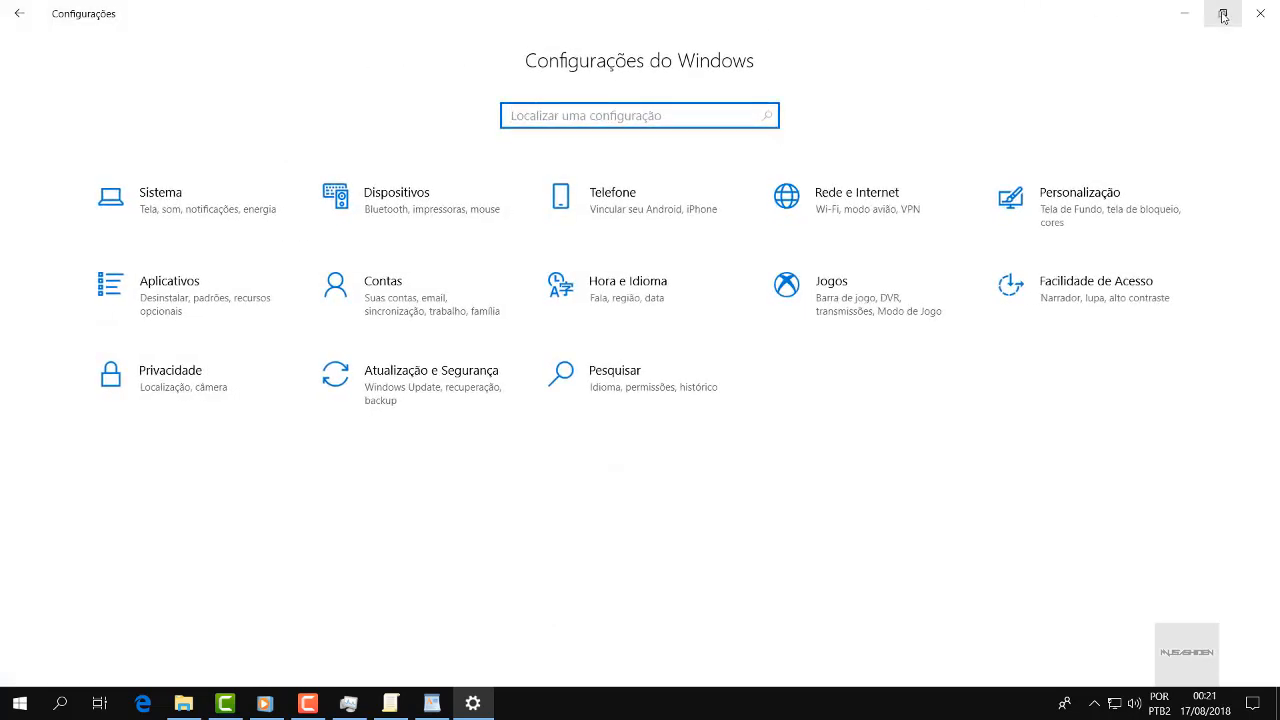
left_click(1260, 13)
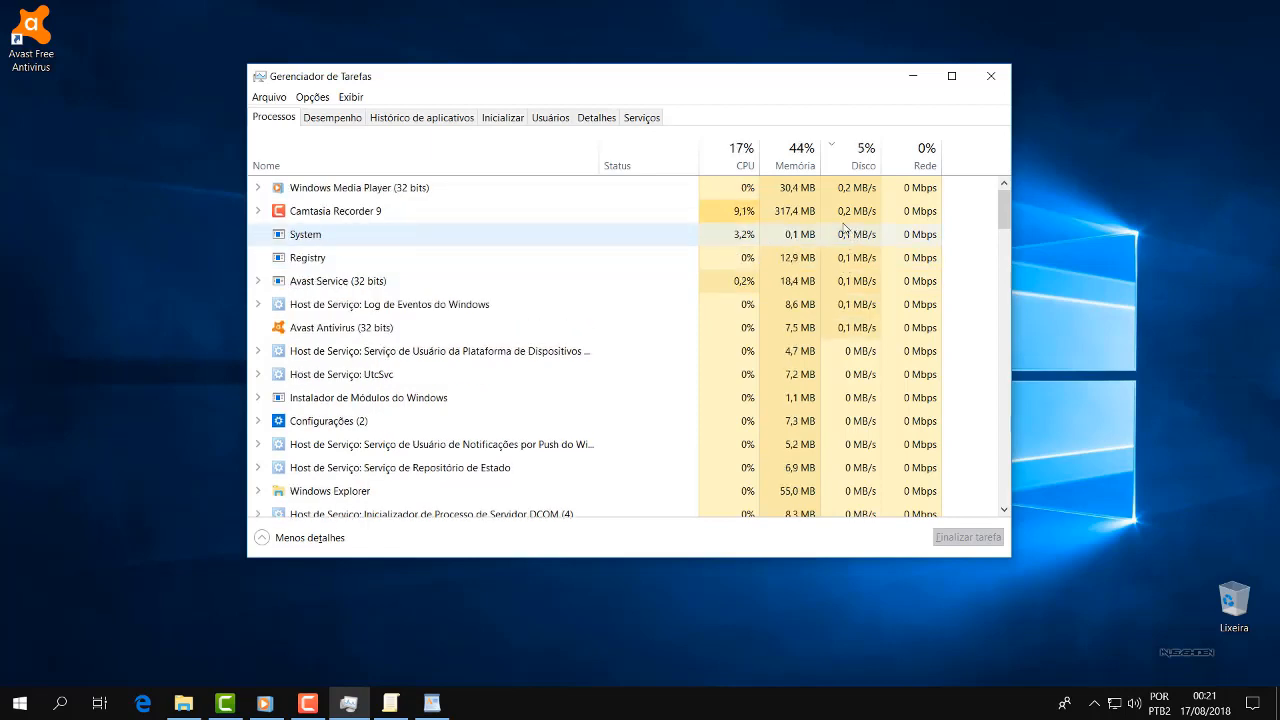
left_click(20, 703)
scroll(161, 248, "down", 5)
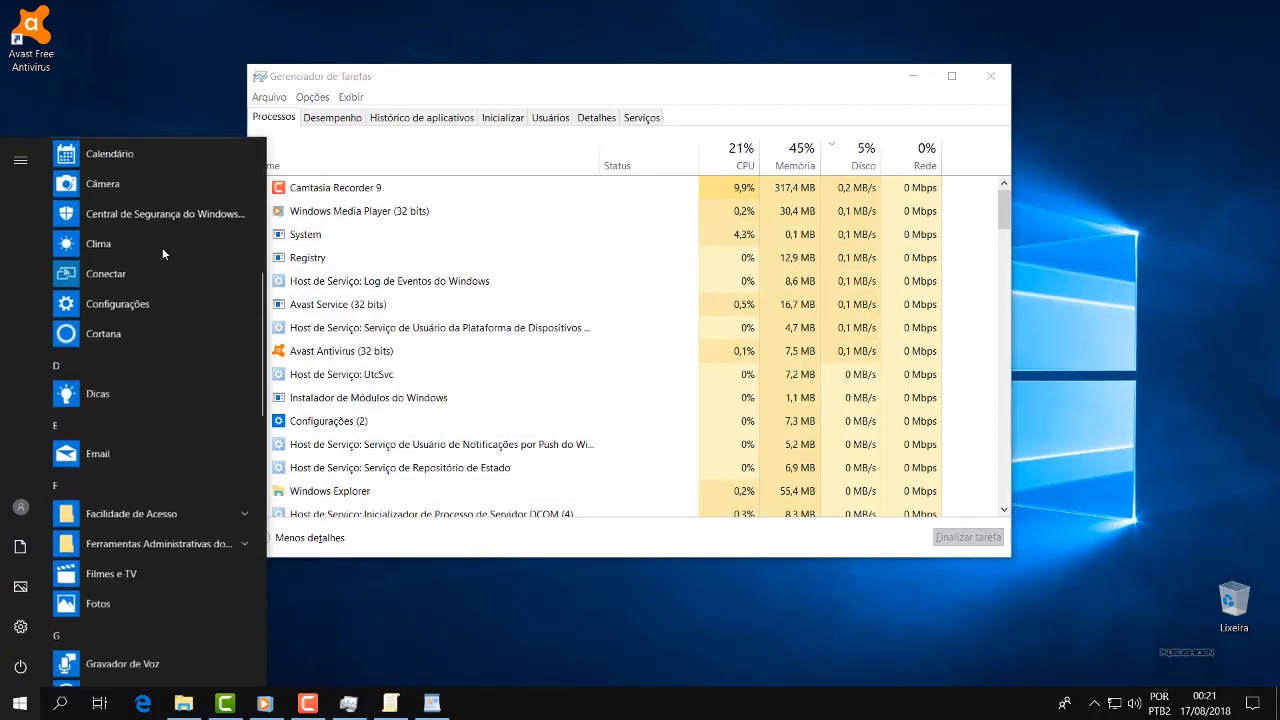
scroll(162, 247, "down", 15)
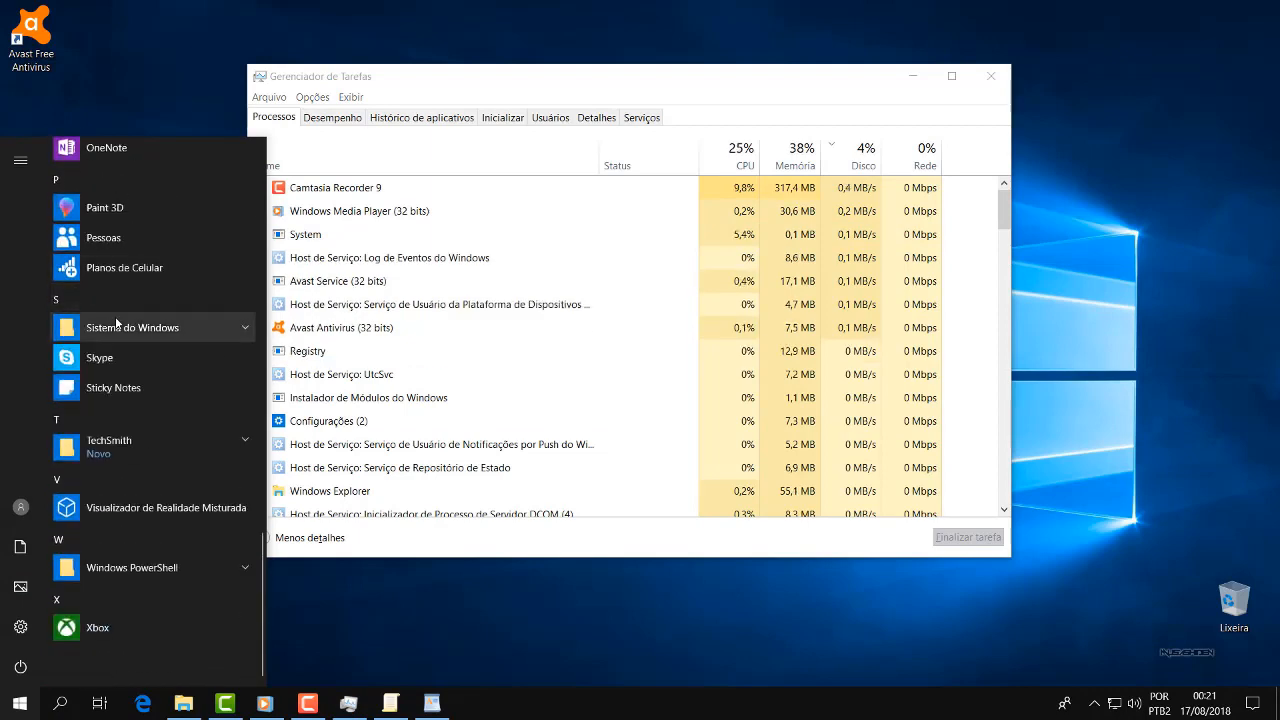
scroll(116, 322, "up", 18)
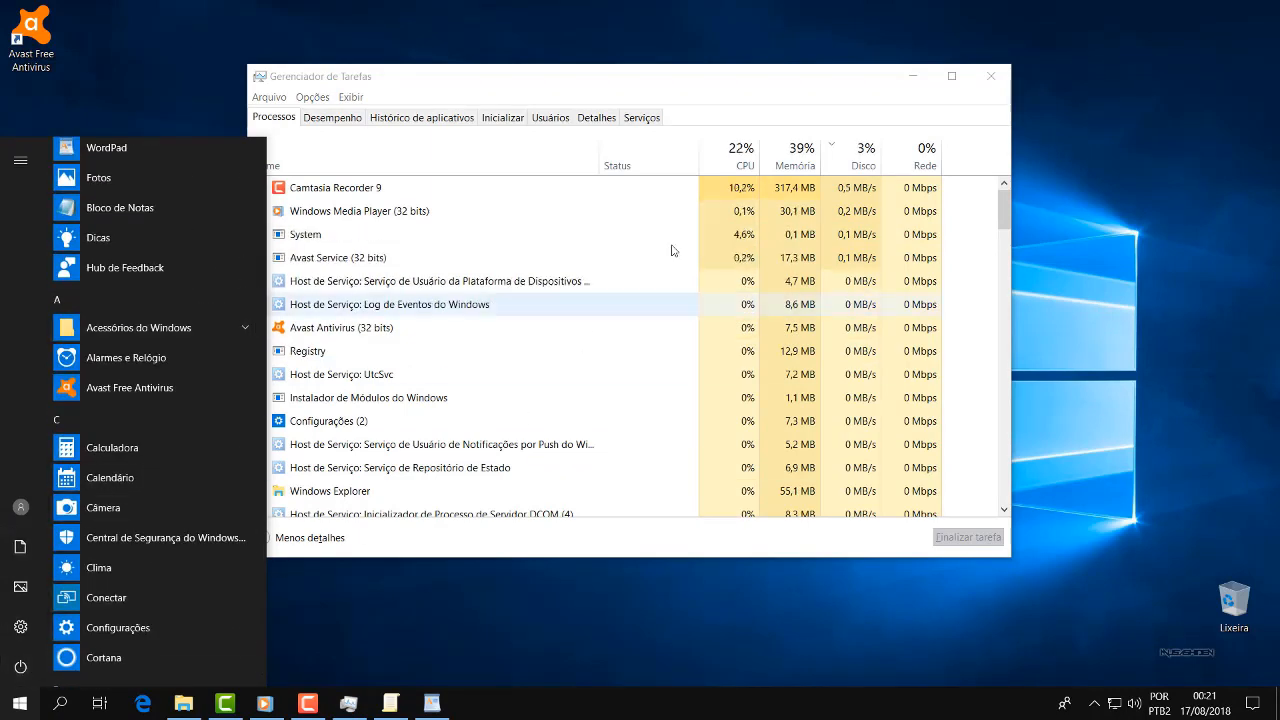
Open Device Manager and expand the Controladores IDE ATA/ATAPI category.
right_click(19, 703)
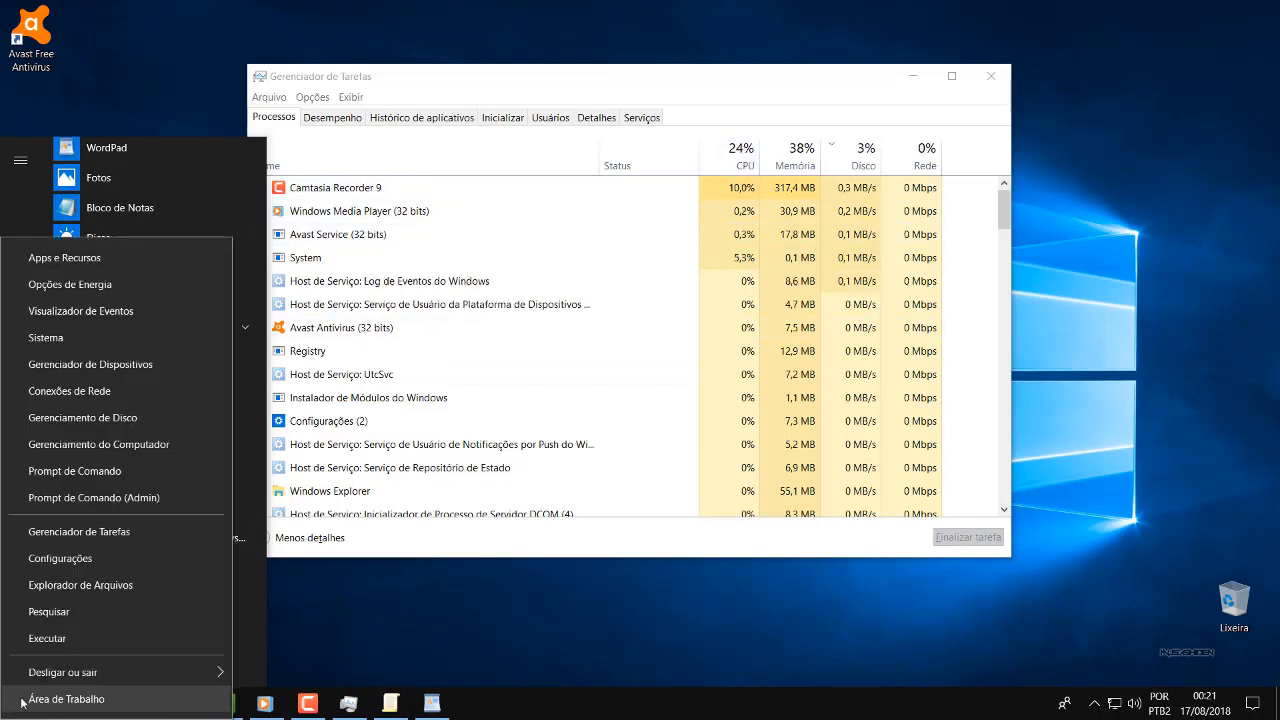
left_click(111, 365)
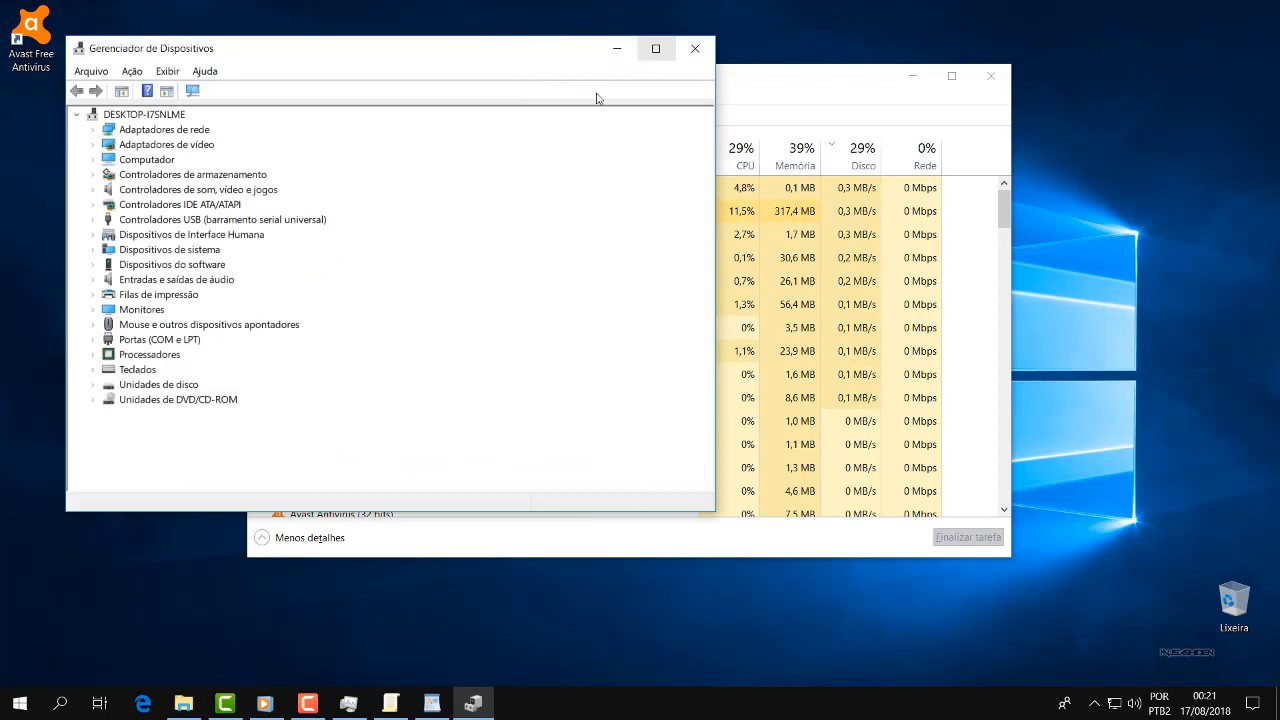
left_click(140, 369)
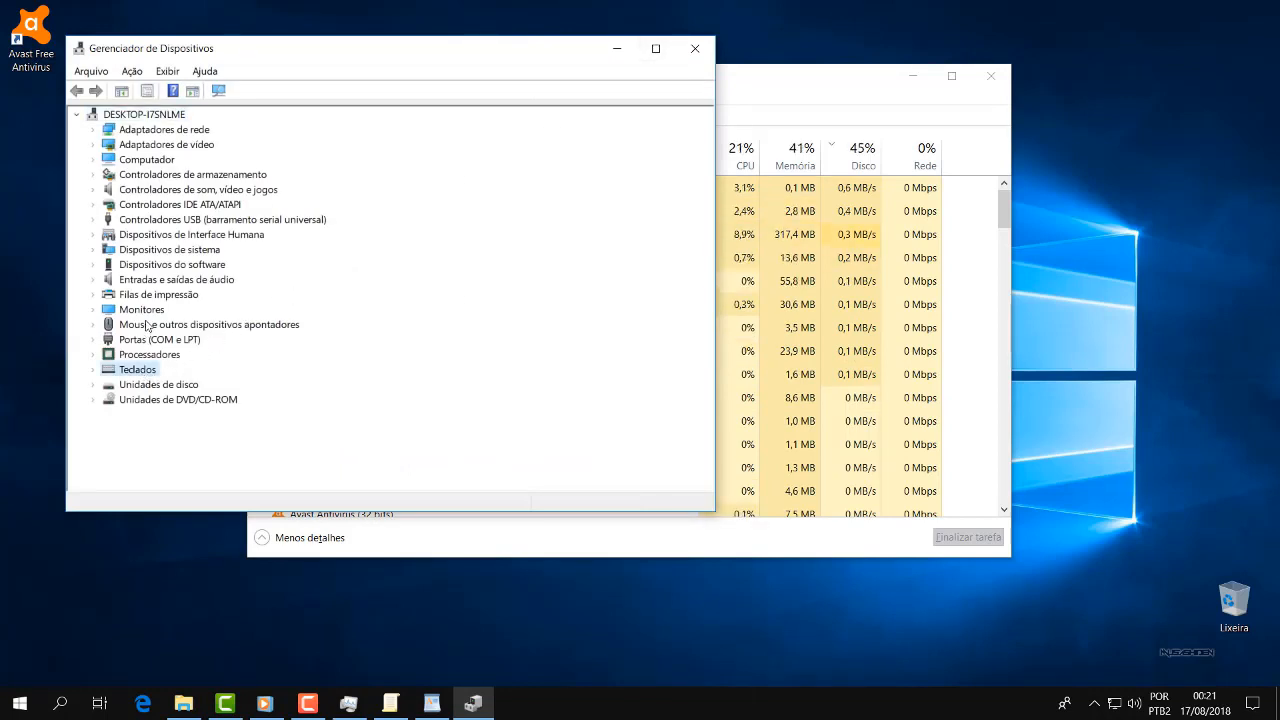
left_click(190, 131)
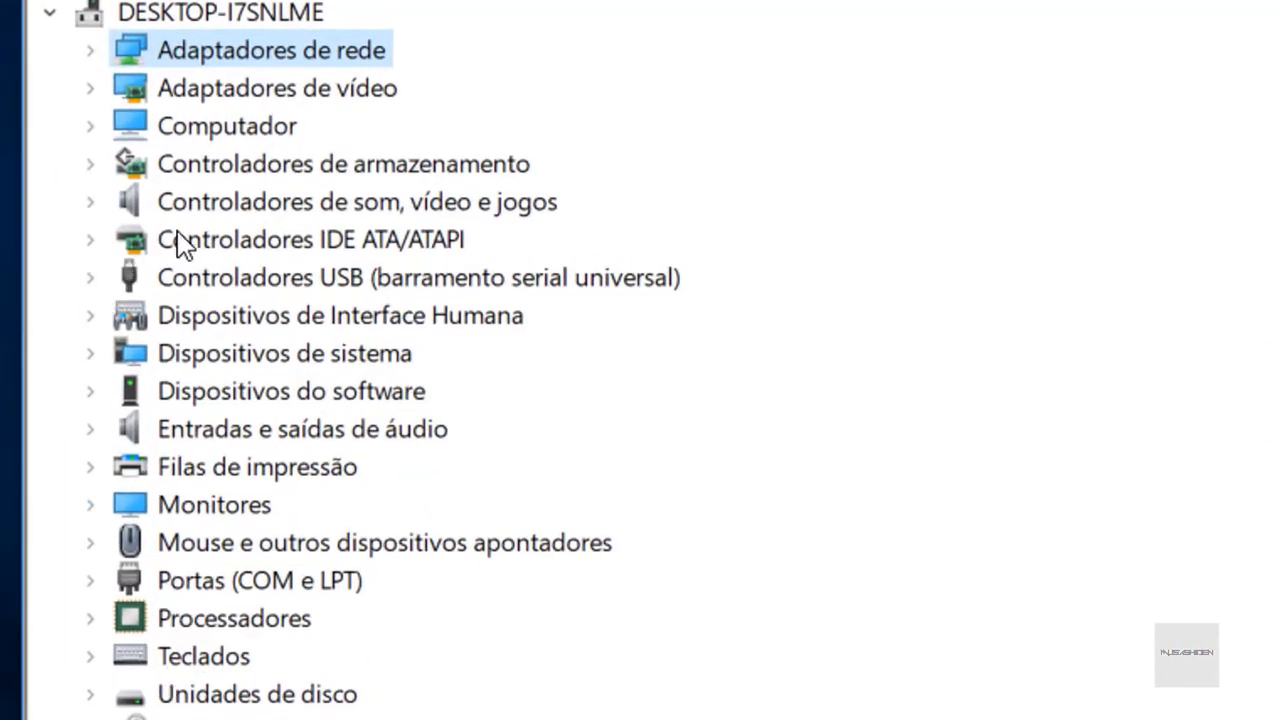
left_click(177, 241)
left_click(96, 240)
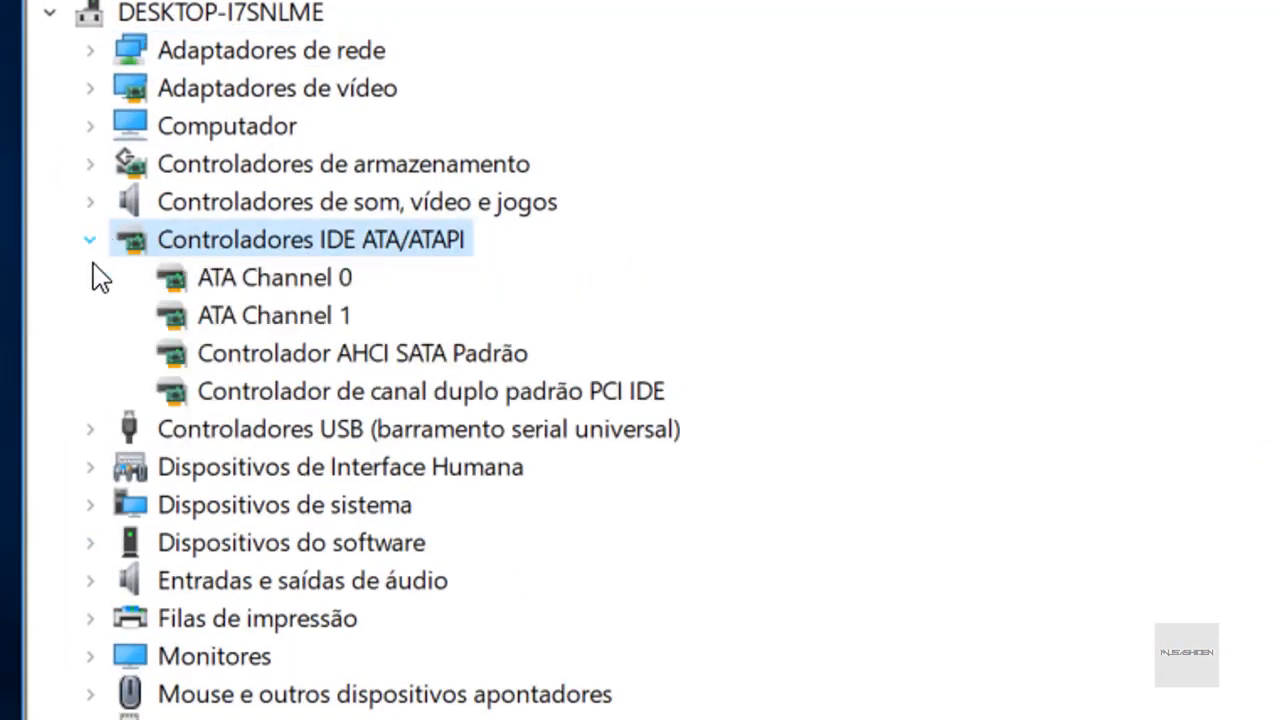
View the general properties of Controlador AHCI SATA Padrão, then close them and Device Manager.
left_click(245, 352)
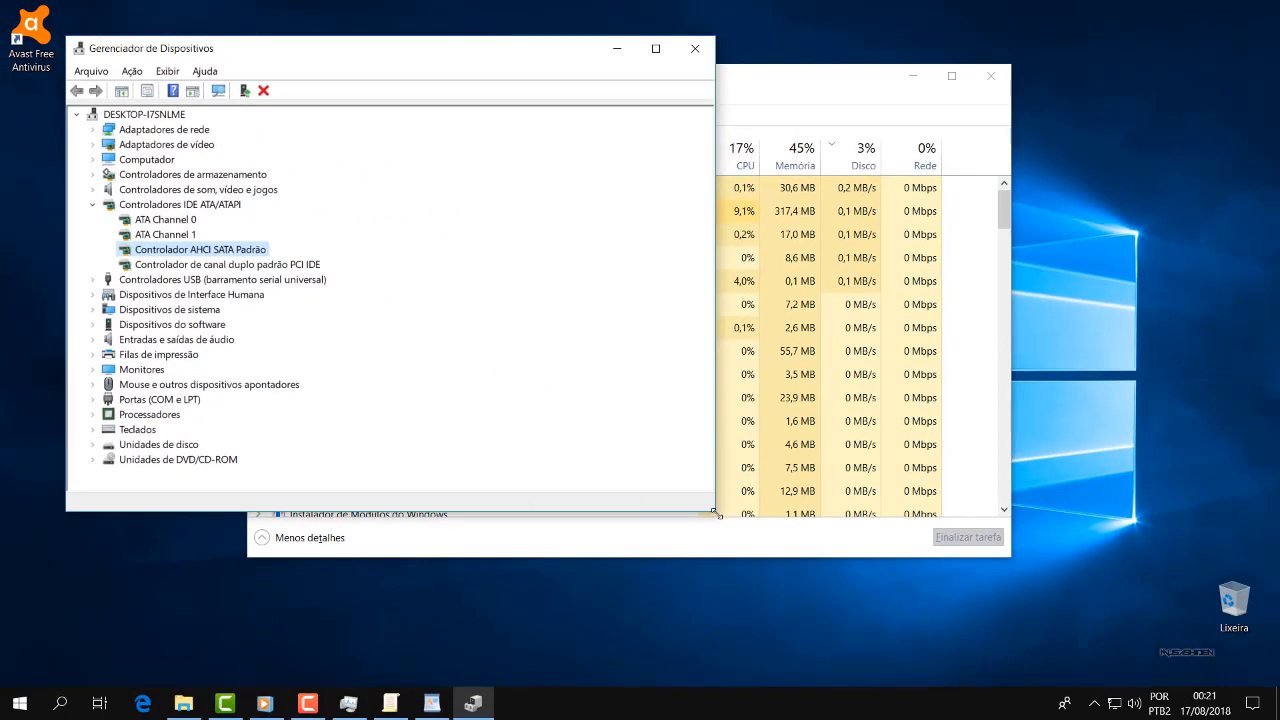
left_click_drag(717, 513, 931, 554)
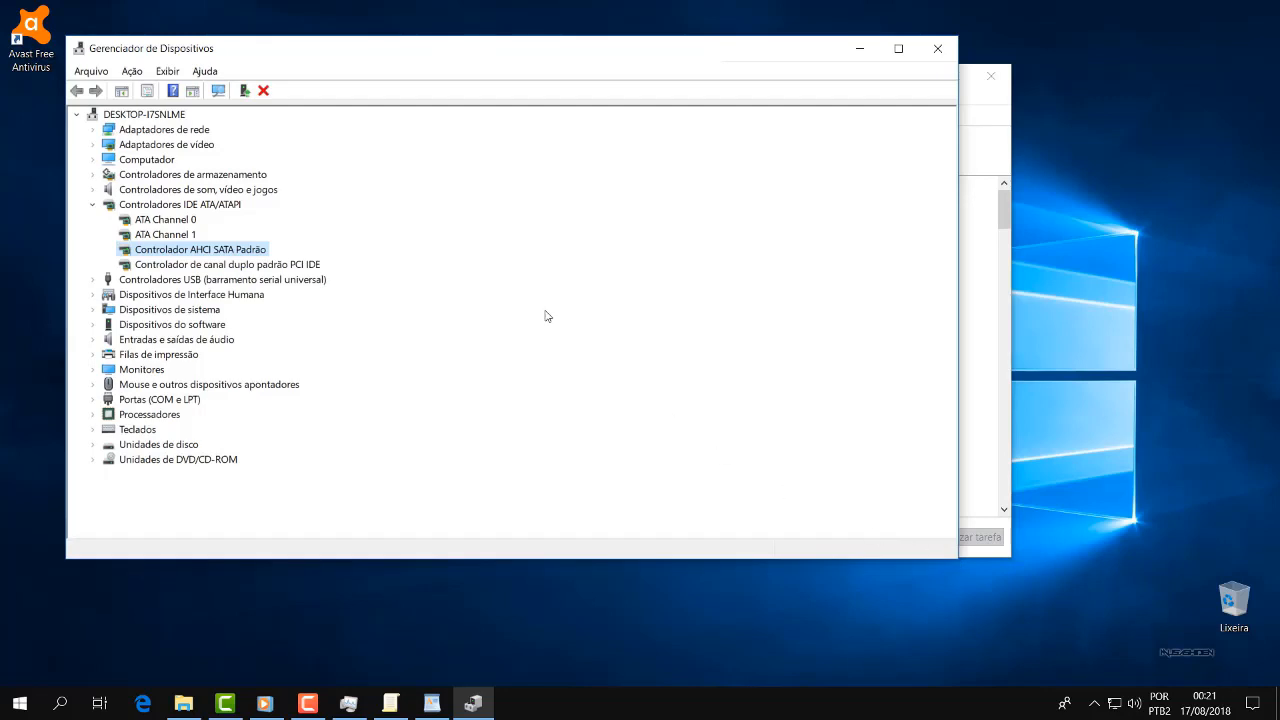
double_click(238, 251)
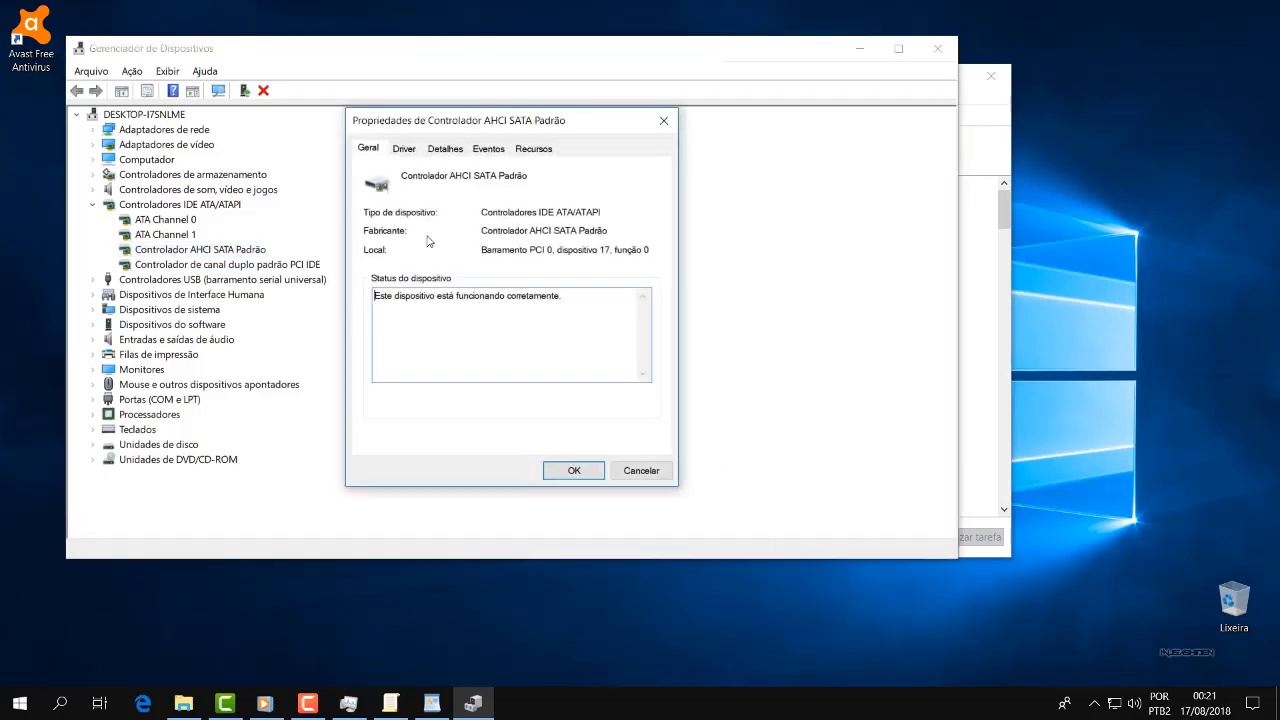
left_click(660, 121)
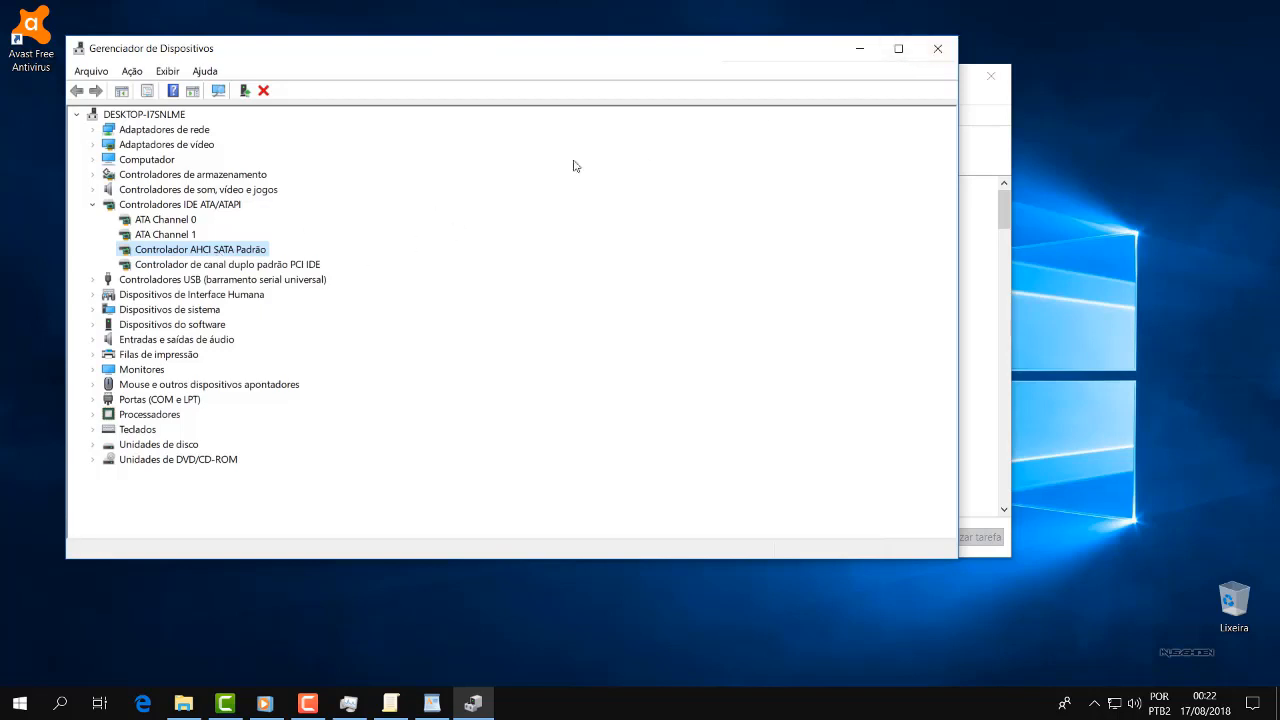
left_click(937, 49)
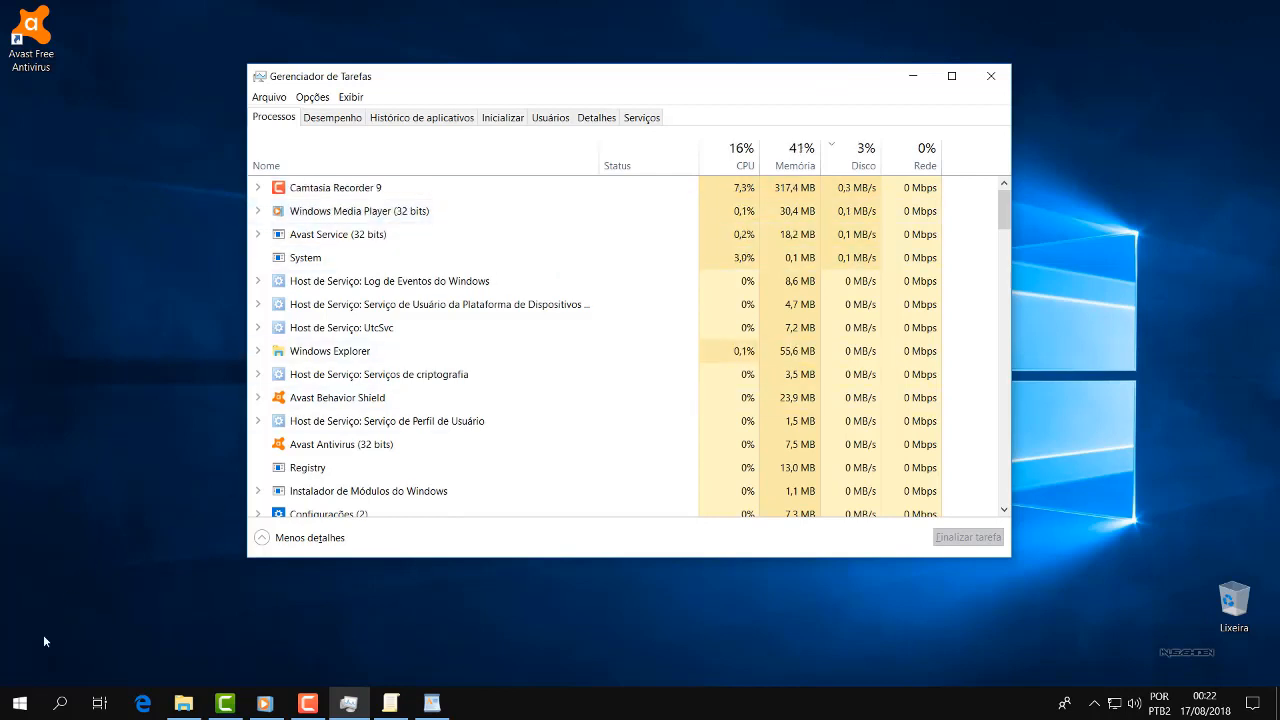
Reopen Device Manager and bring up the properties of Controlador AHCI SATA Padrão under Controladores IDE ATA/ATAPI, moving the dialog clear of the device list.
right_click(18, 708)
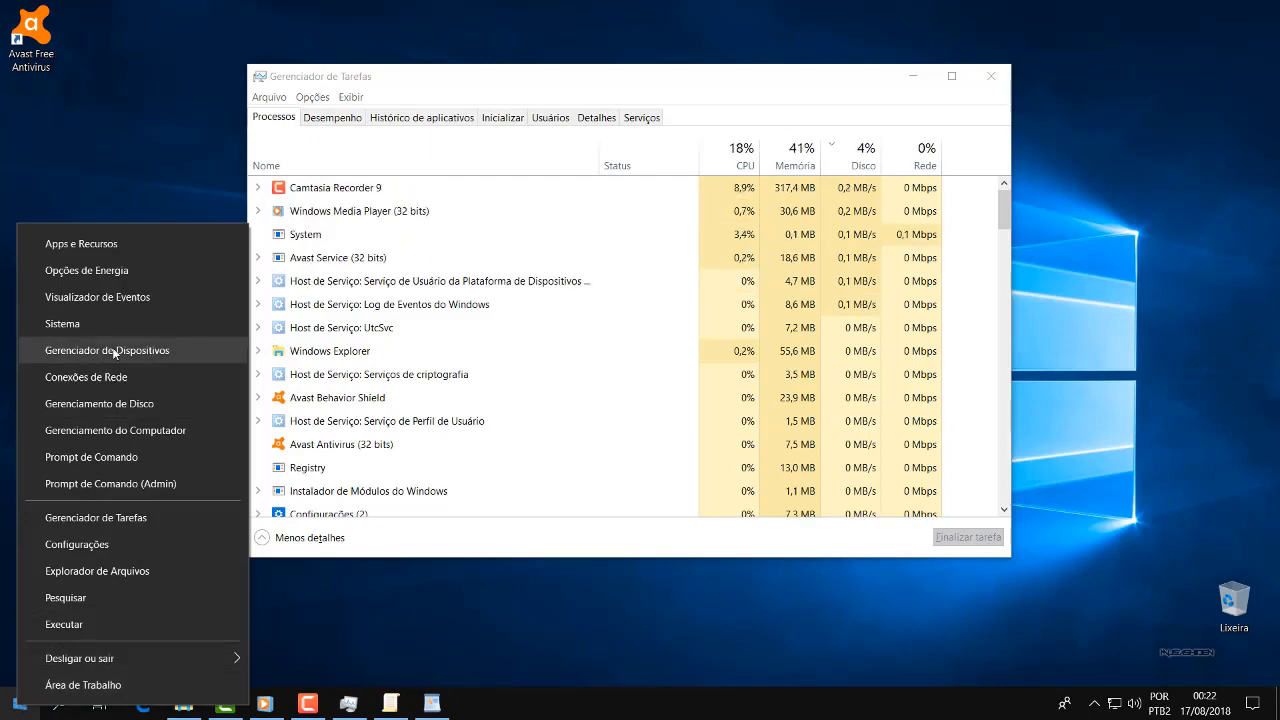
left_click(115, 352)
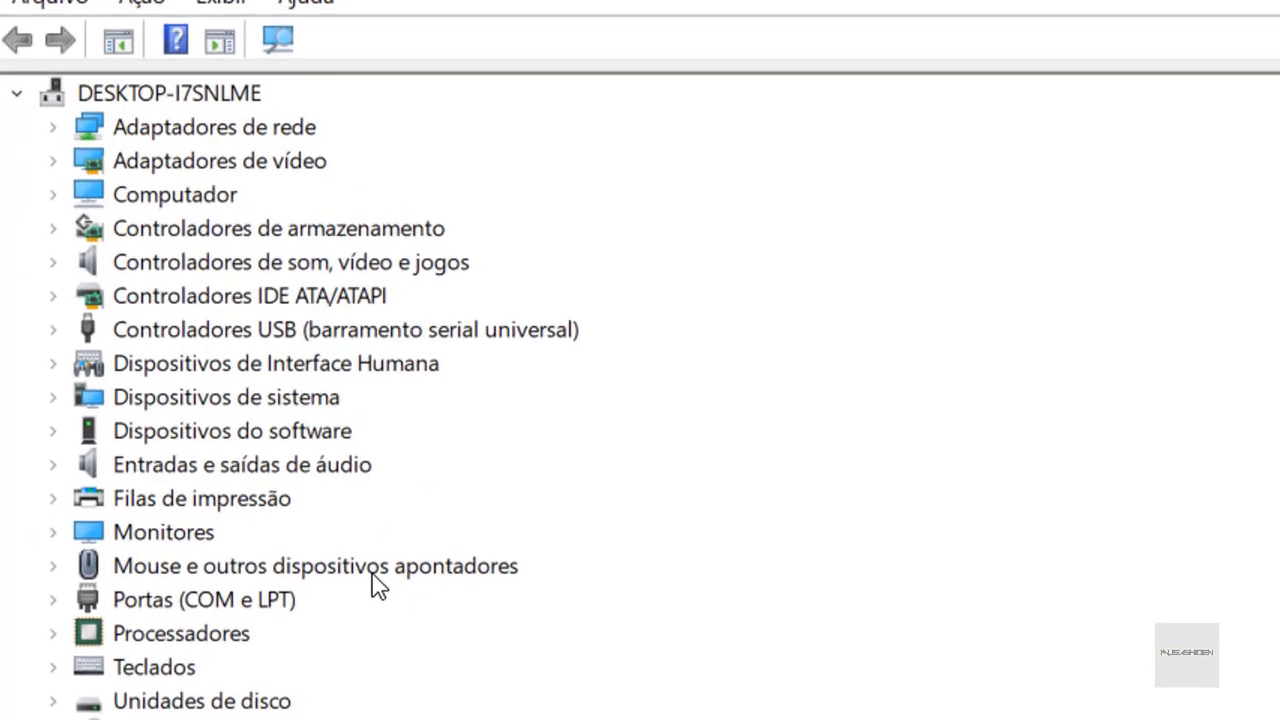
left_click(66, 300)
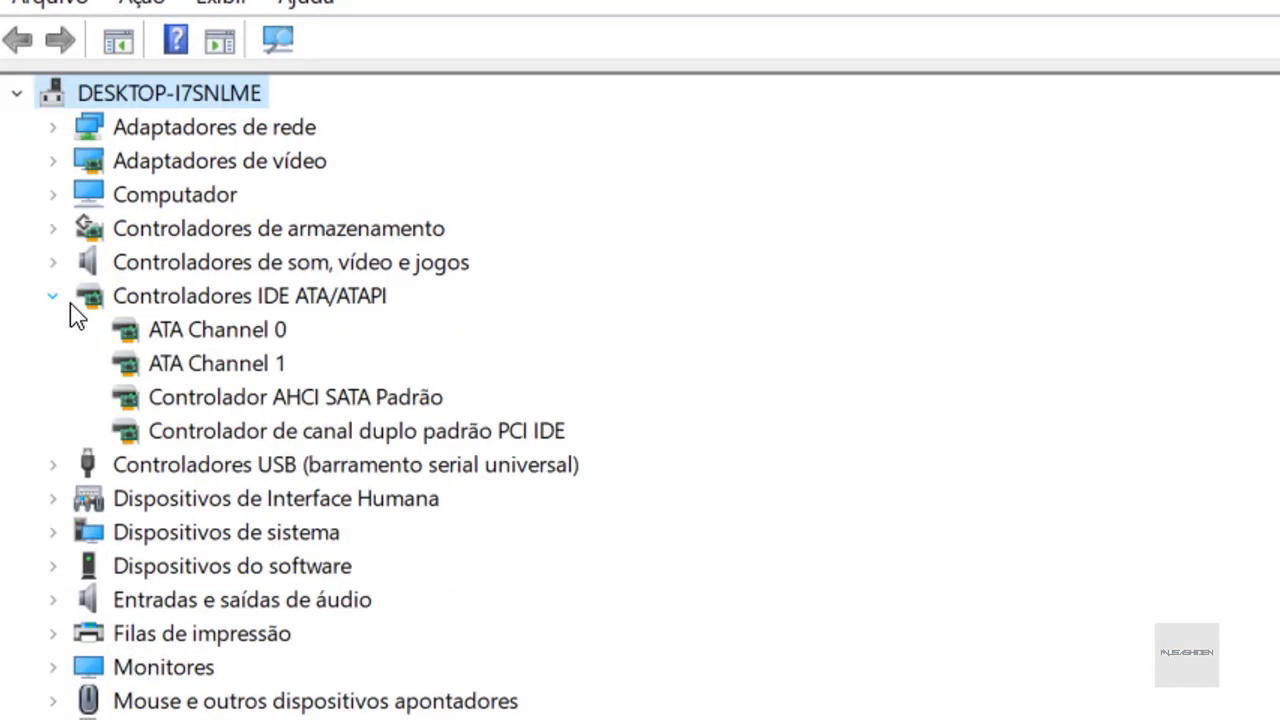
left_click(224, 400)
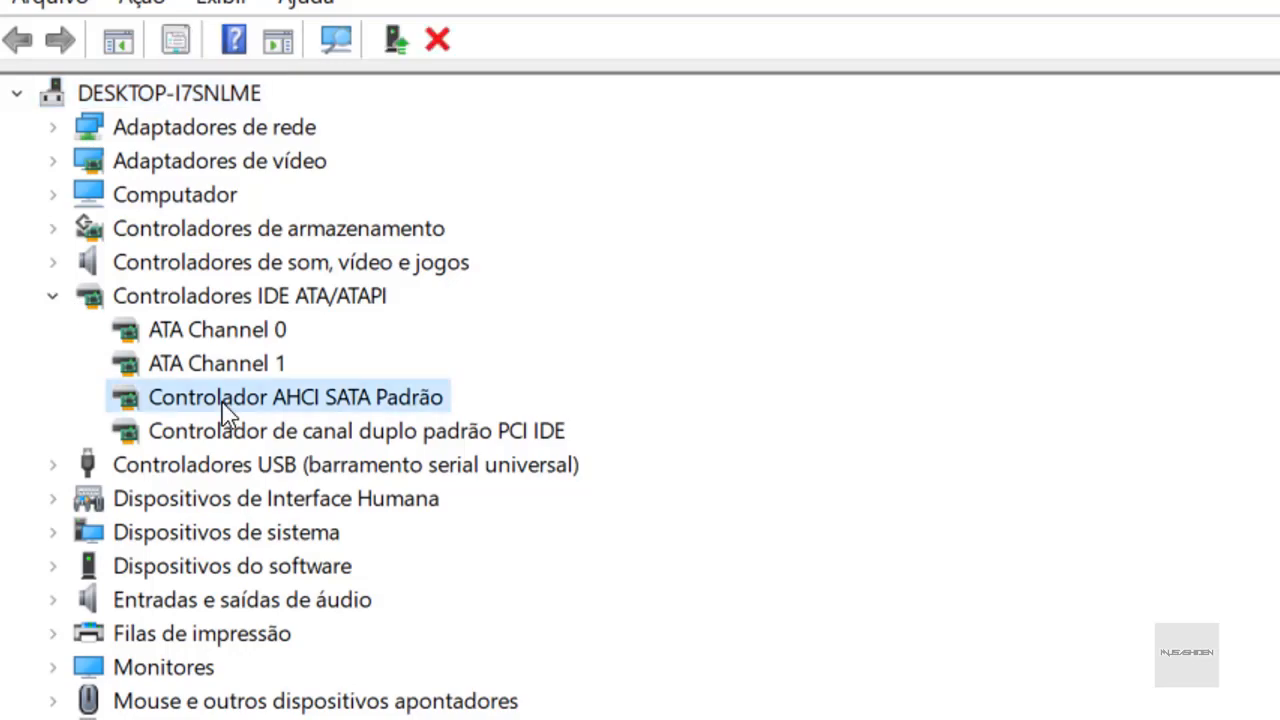
double_click(346, 401)
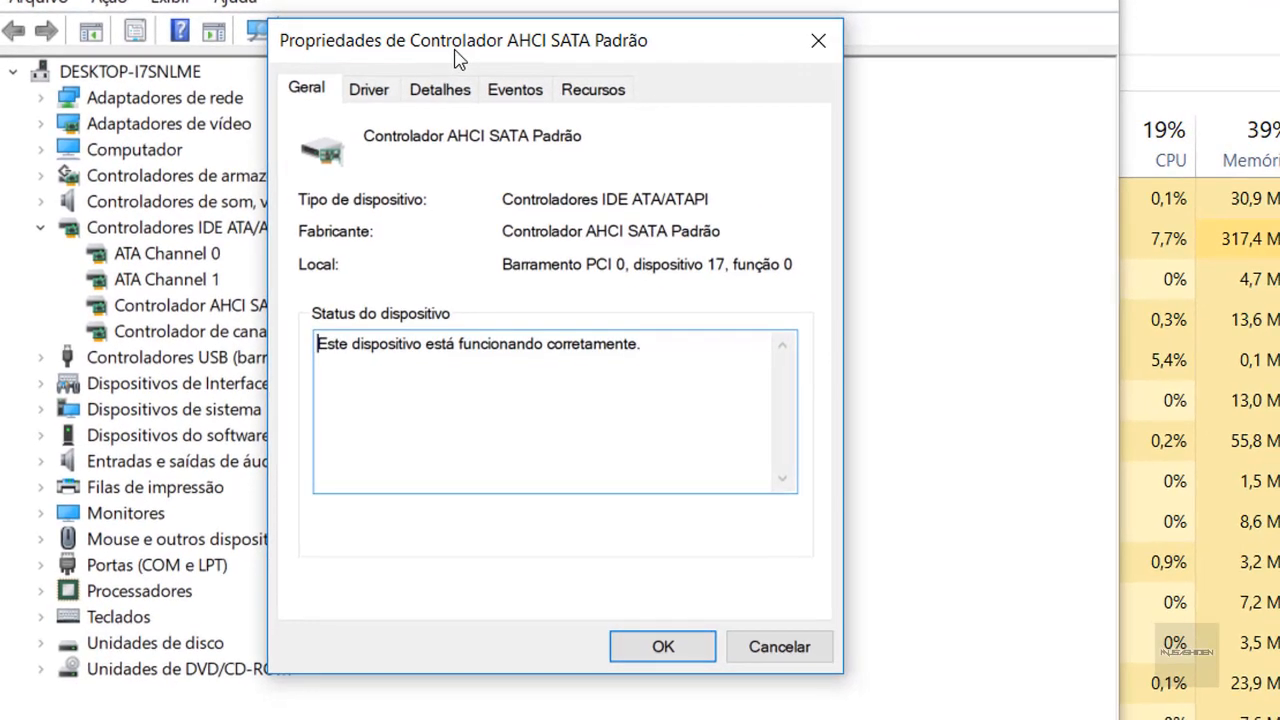
left_click_drag(476, 45, 746, 48)
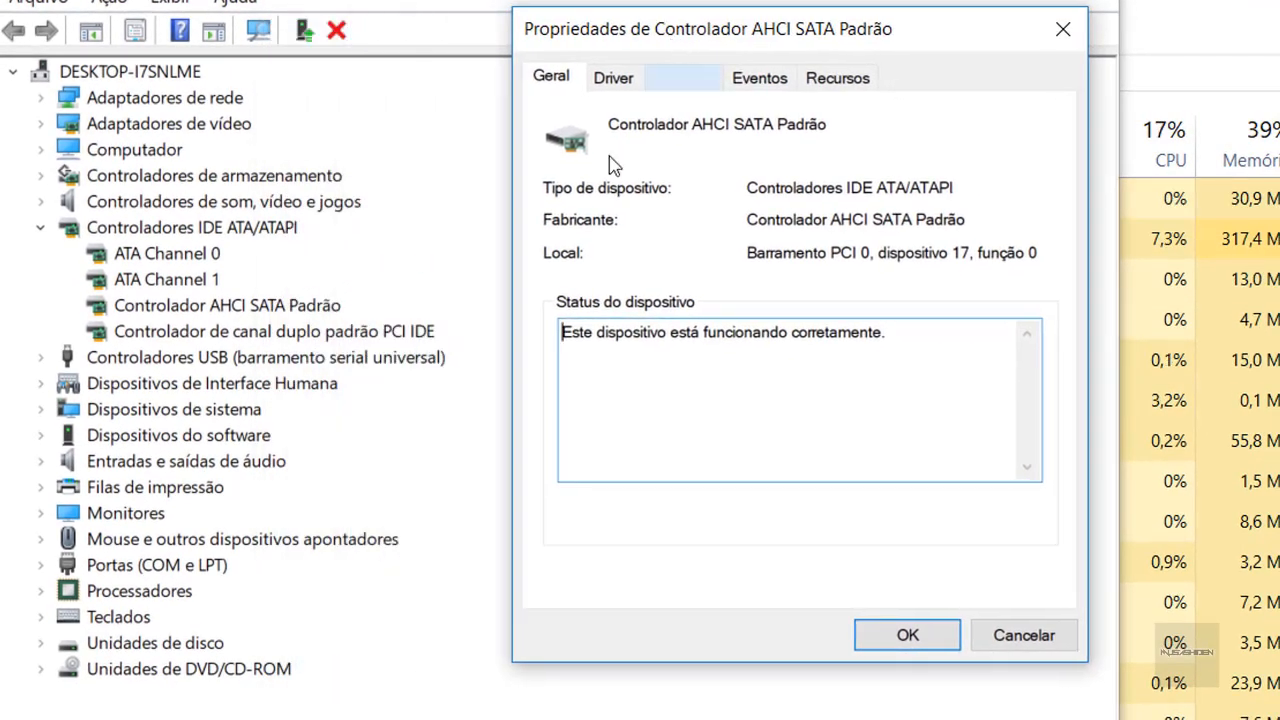
Check which driver file the AHCI SATA controller uses and close the driver file details.
left_click(688, 84)
left_click(620, 84)
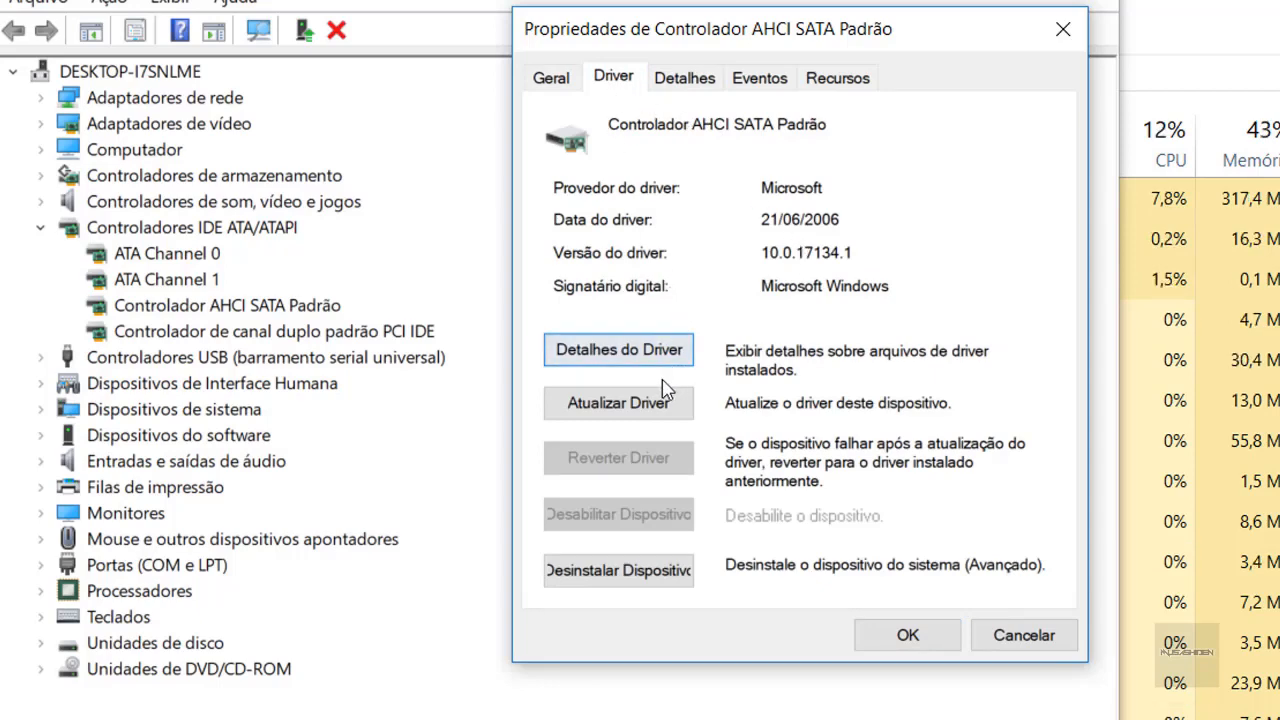
left_click(657, 352)
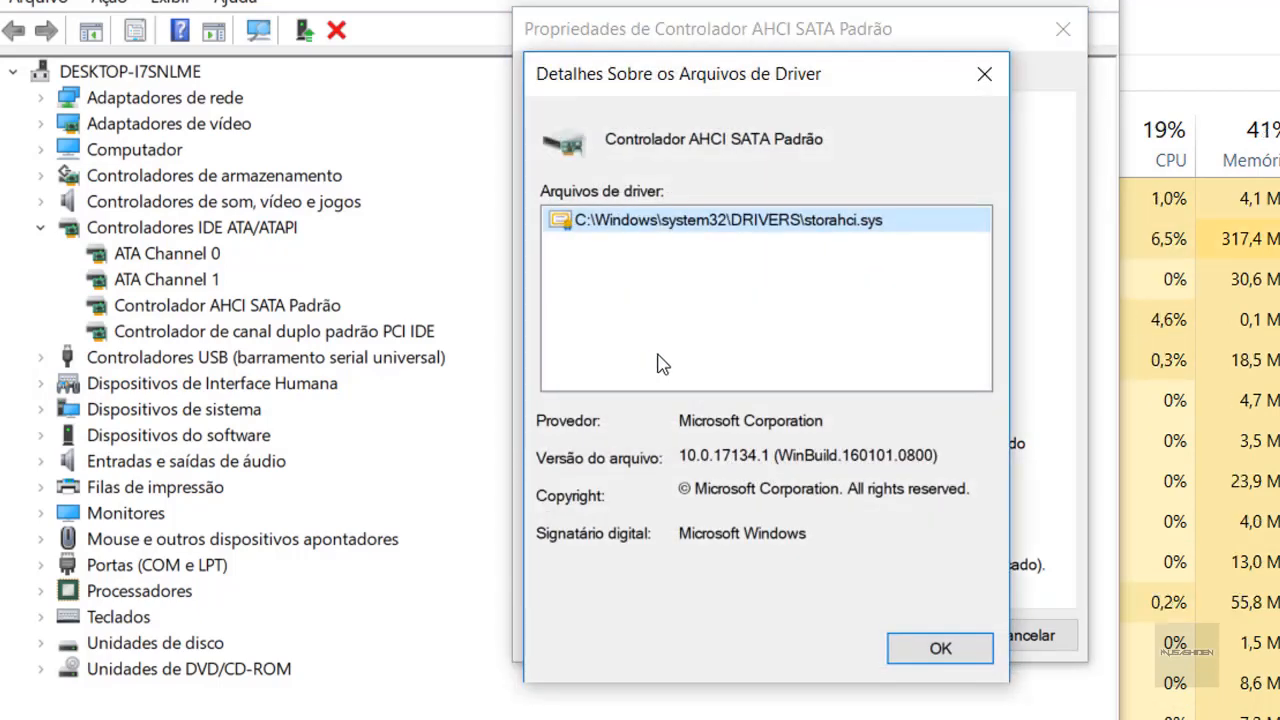
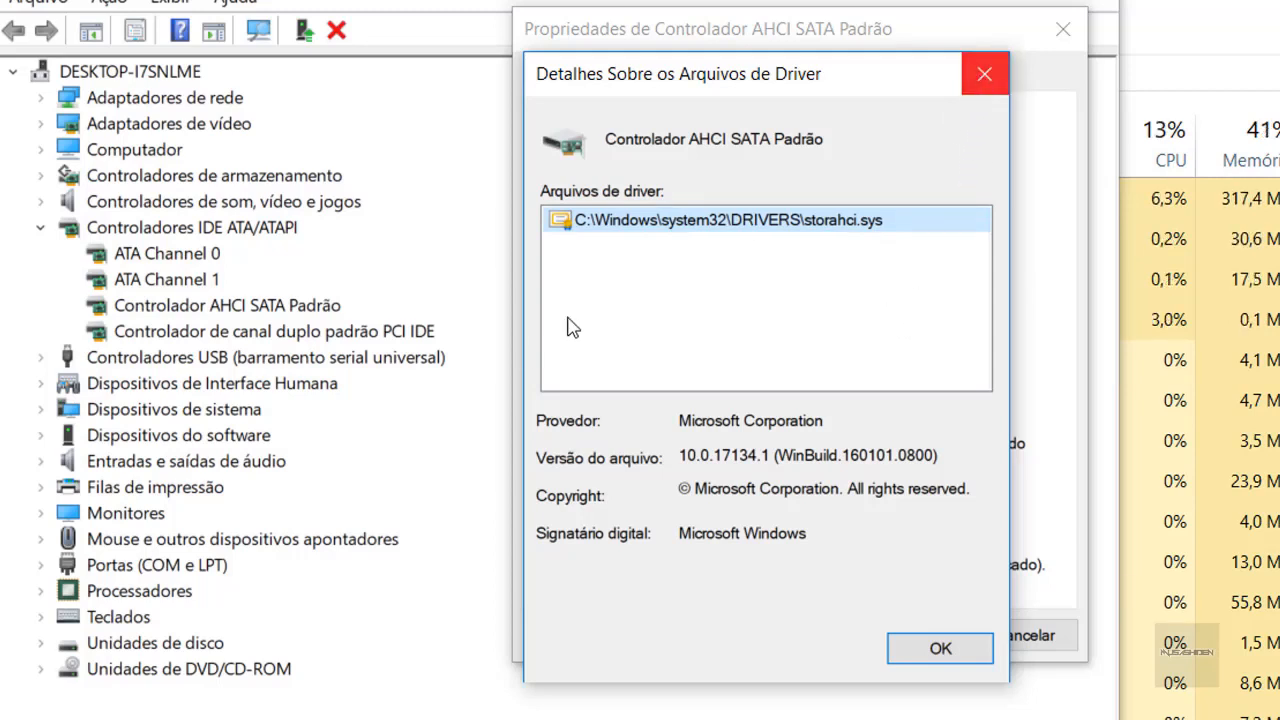
left_click(985, 74)
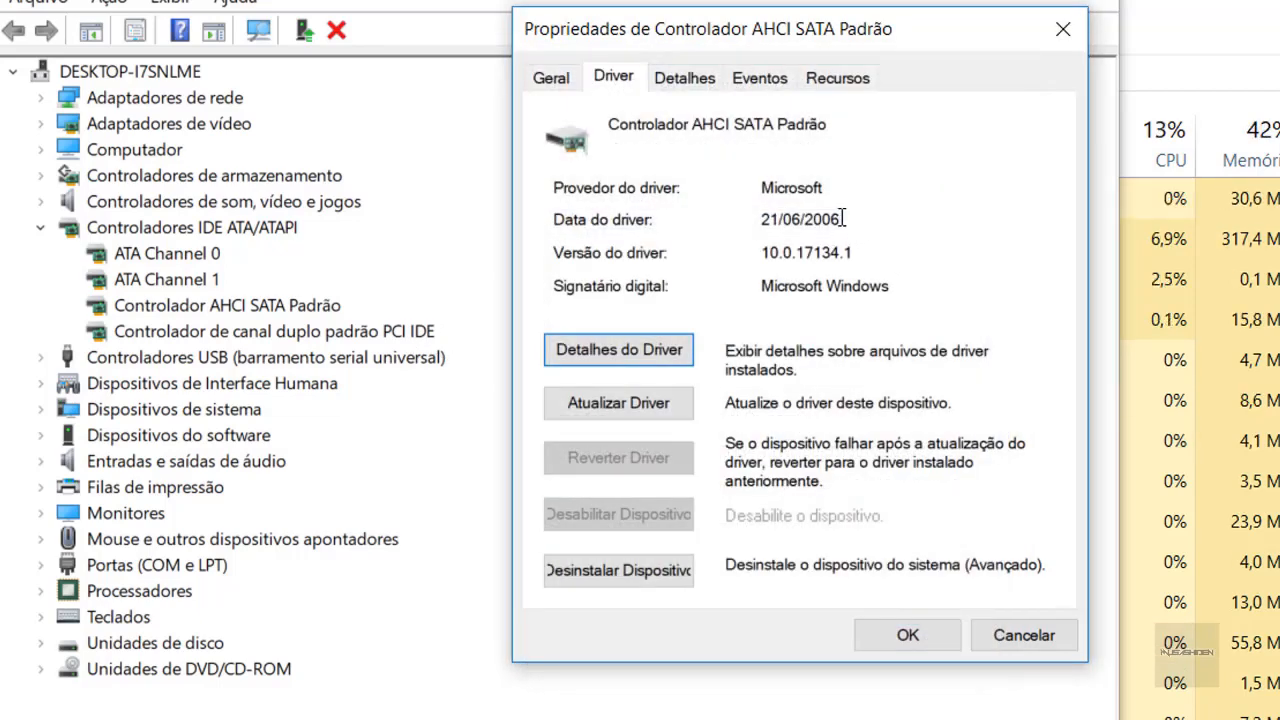
Display the controller's Caminho da instância do dispositivo property in its device details.
left_click(703, 82)
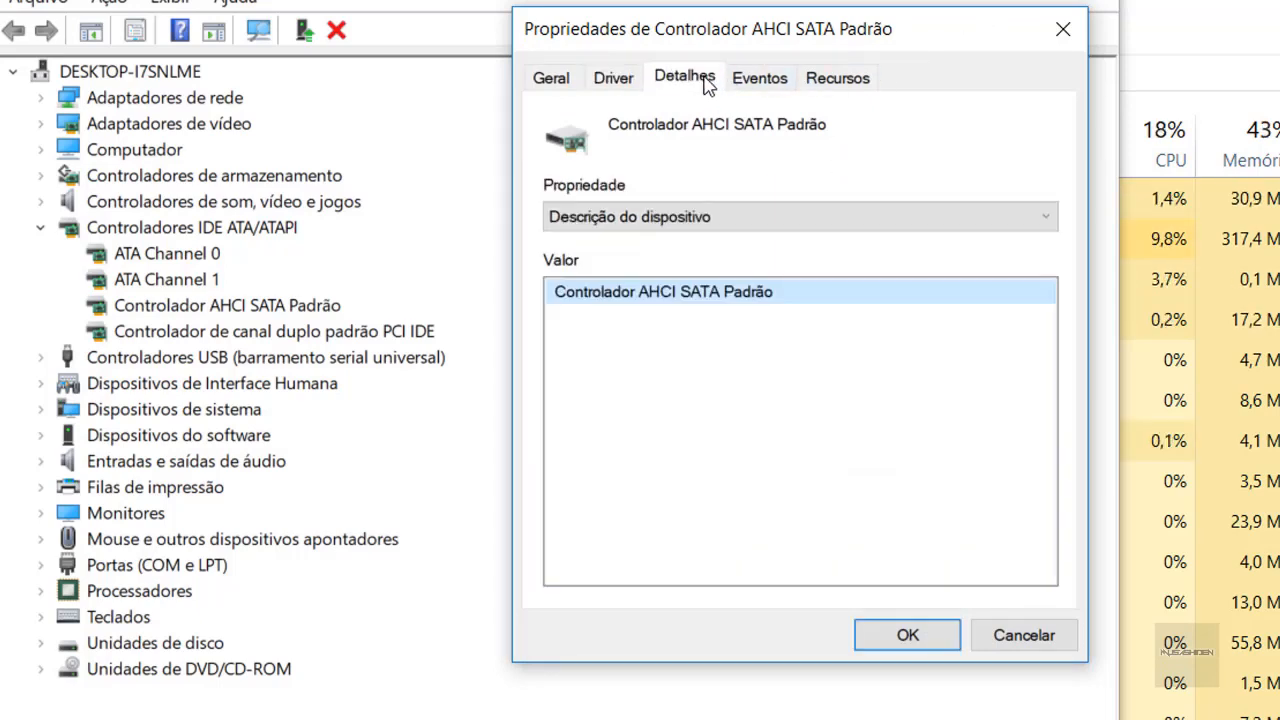
left_click(757, 216)
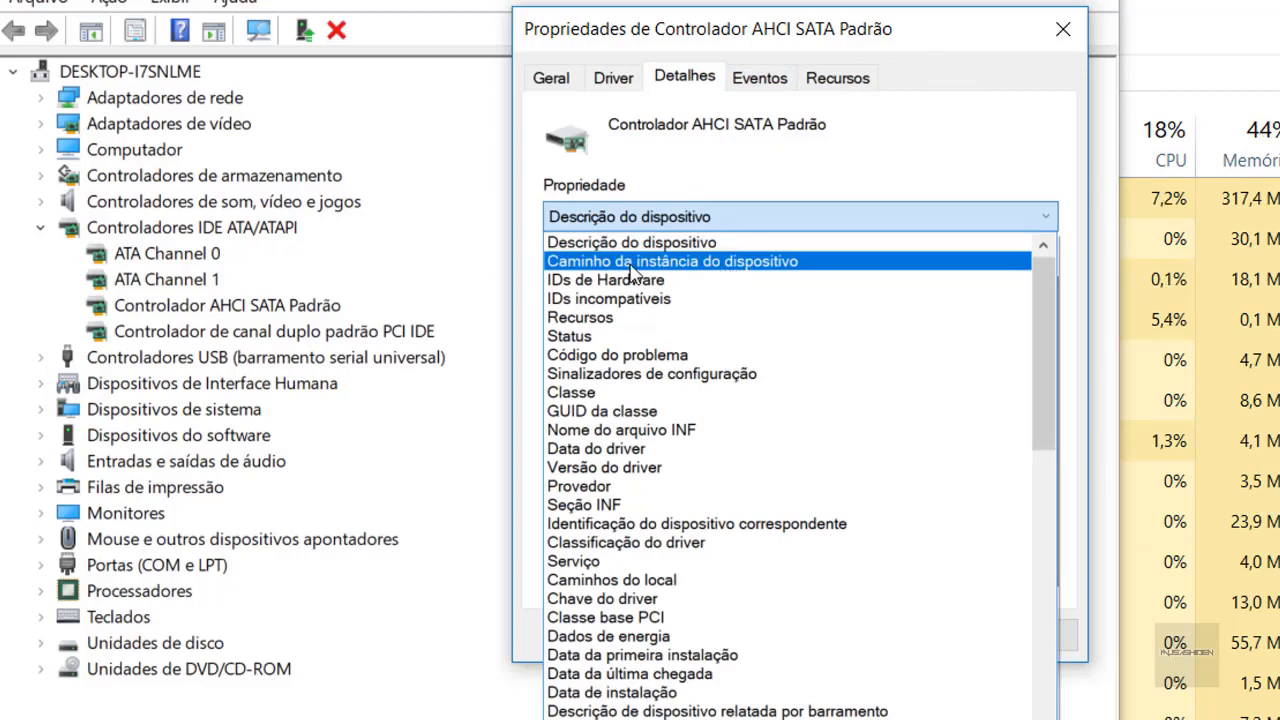
left_click(785, 263)
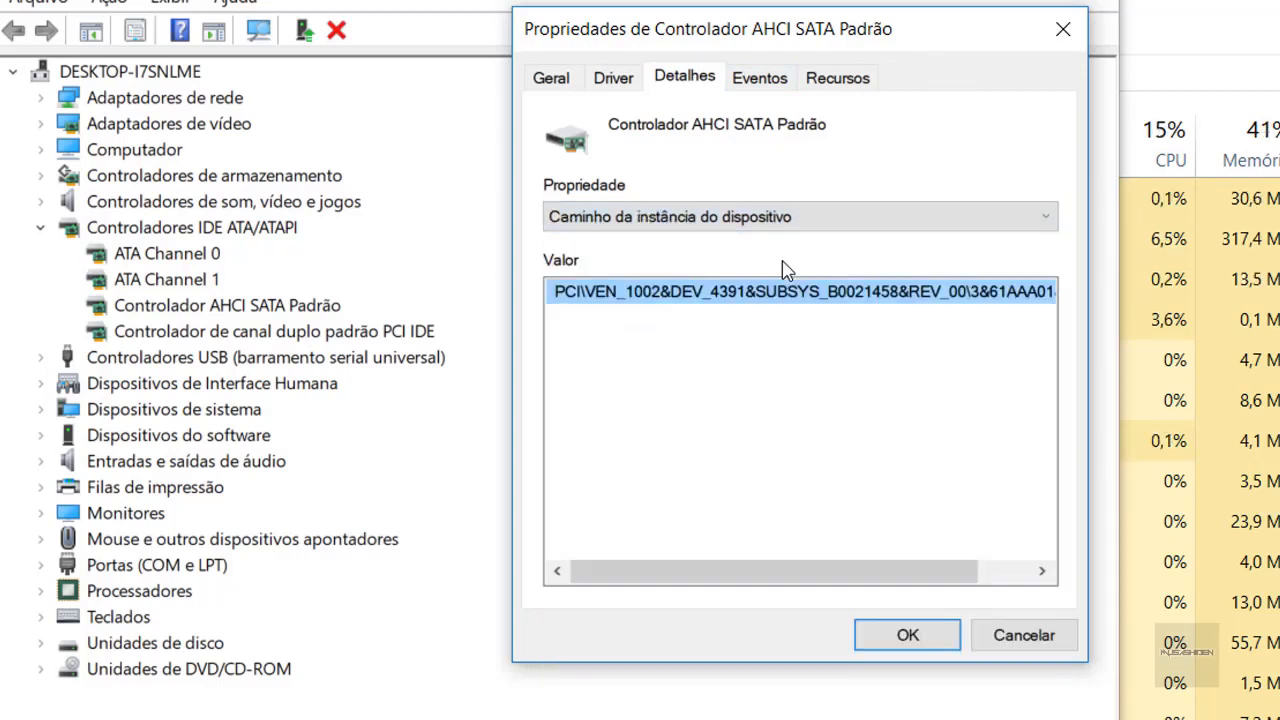
left_click_drag(731, 577, 852, 597)
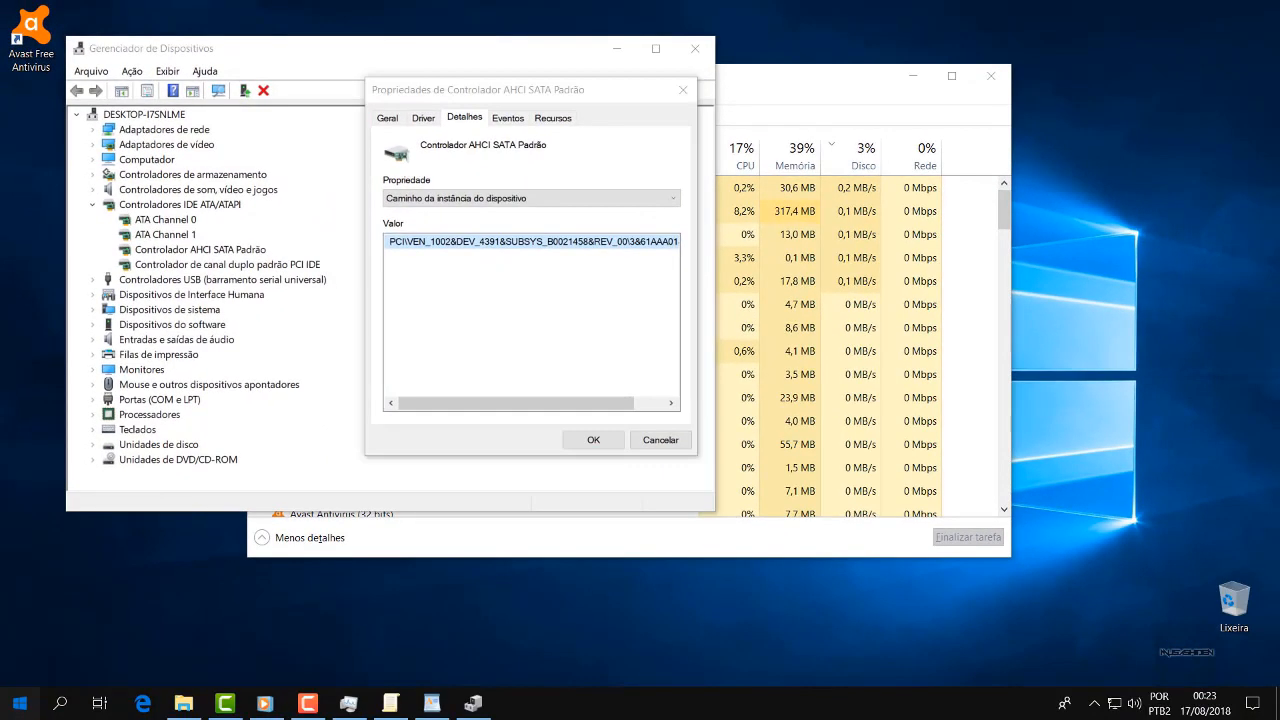
Open the Registry Editor by running regedit.
key("super")
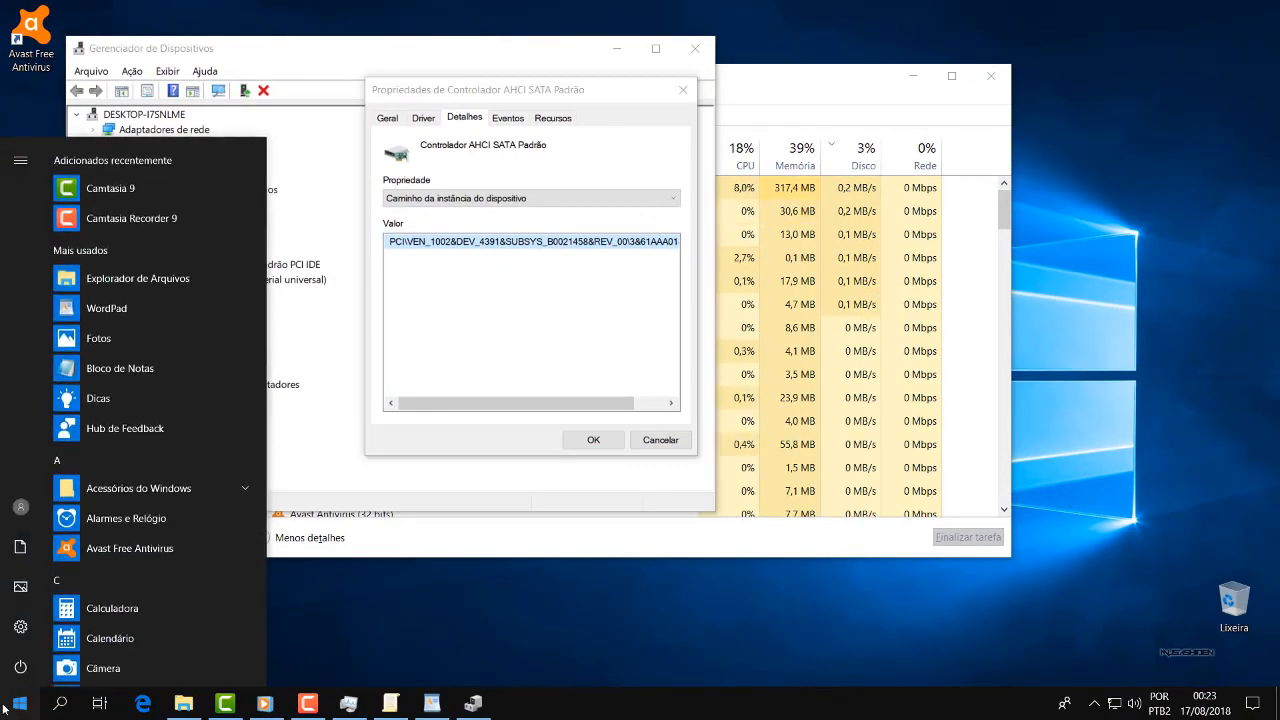
type("regedit")
key("Return")
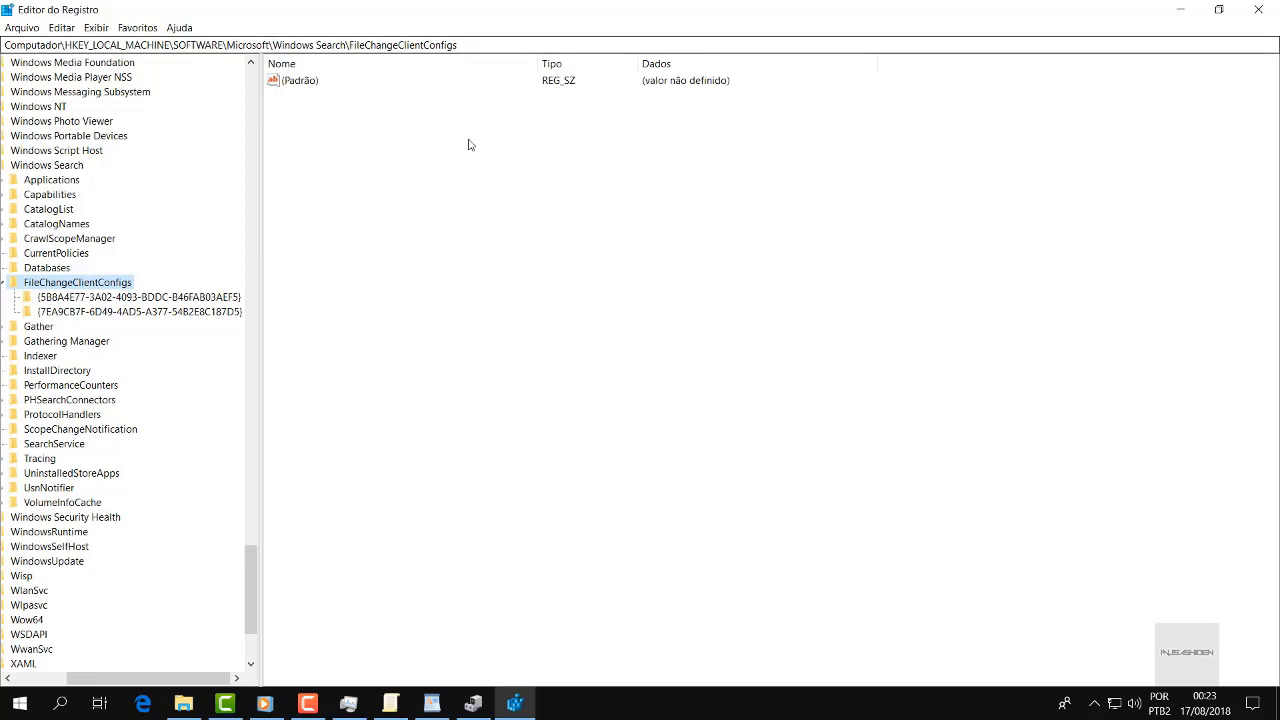
Go to the registry key HKEY_LOCAL_MACHINE\System\CurrentControlSet\Enum\PCI and bring its device subkeys into view.
left_click_drag(252, 598, 251, 105)
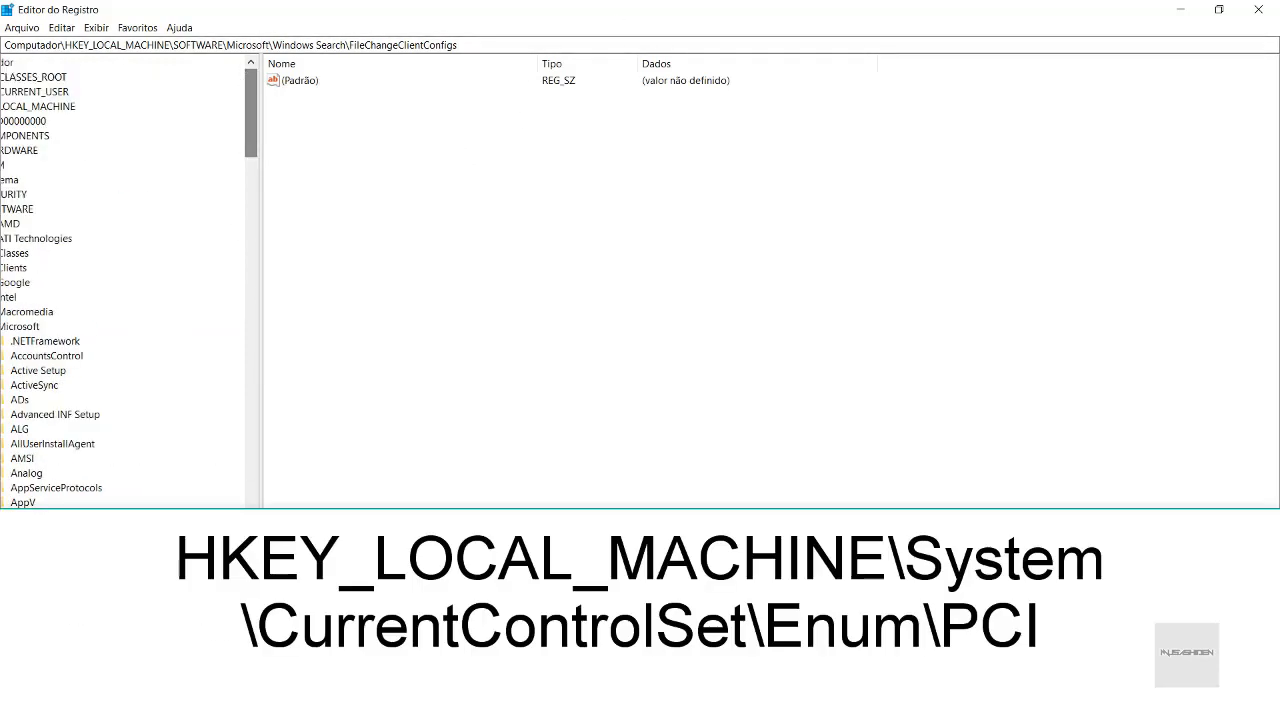
left_click_drag(140, 685, 75, 685)
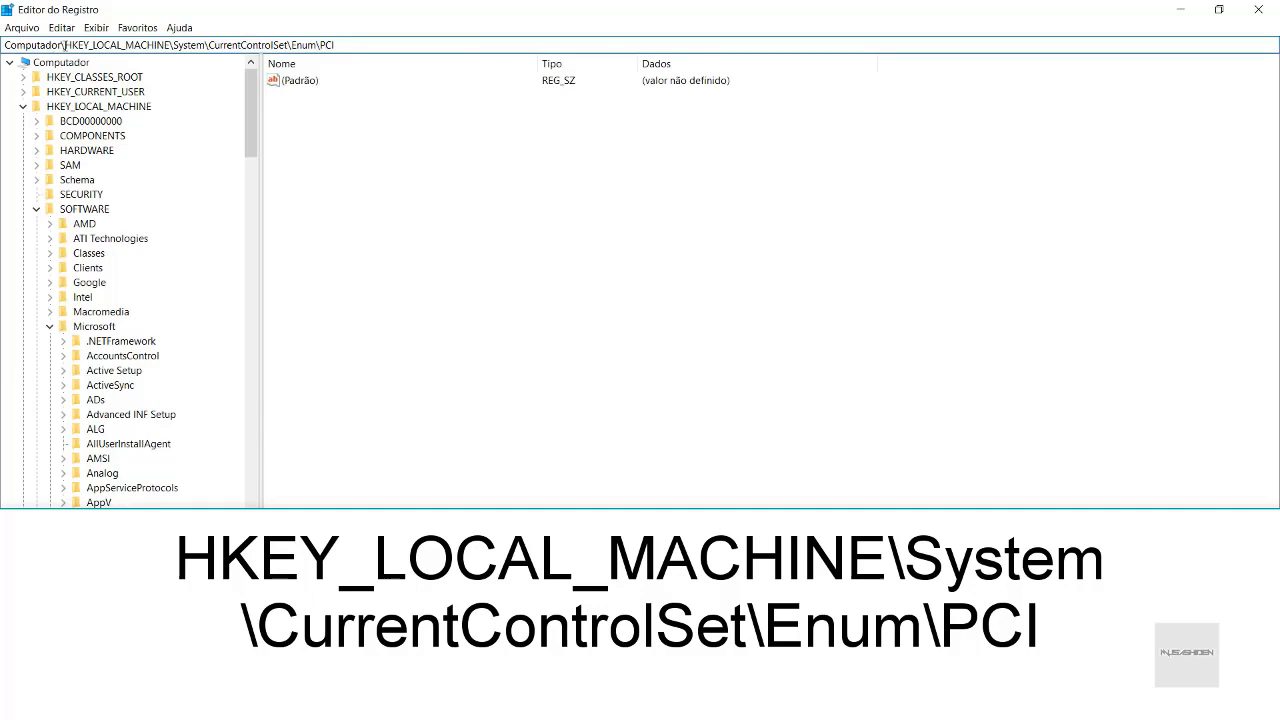
left_click_drag(65, 46, 108, 48)
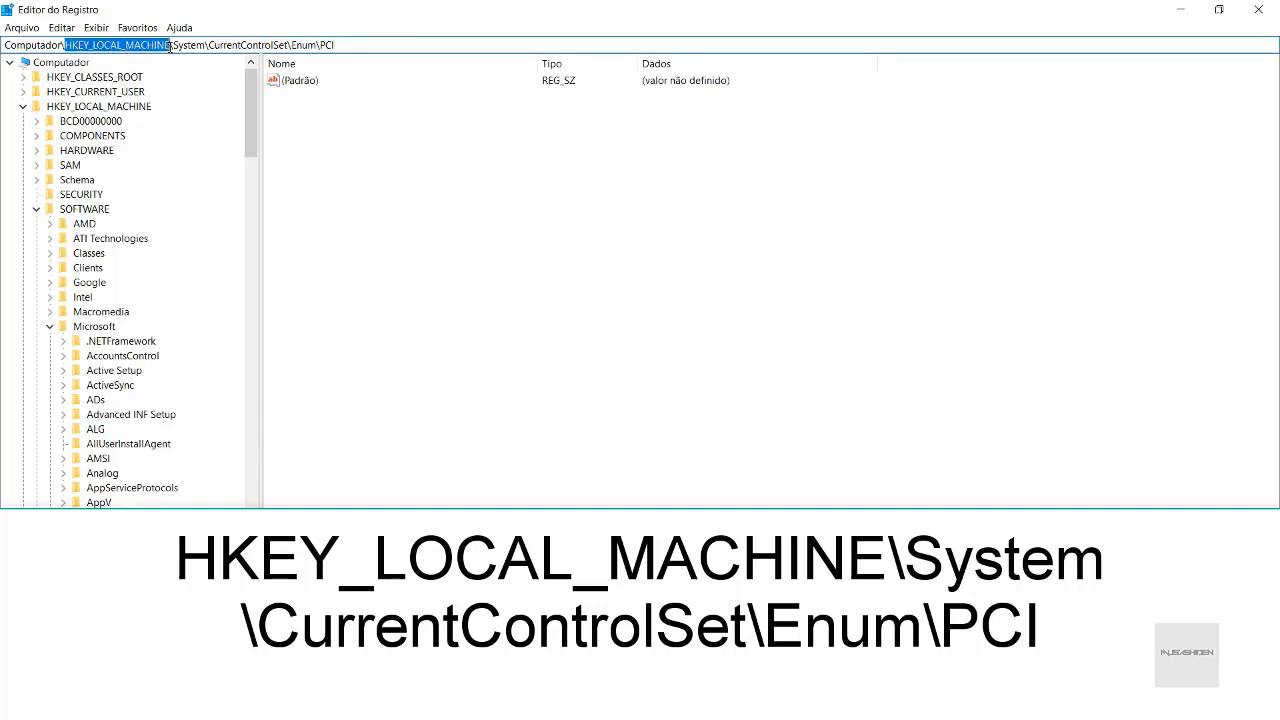
left_click_drag(172, 46, 291, 46)
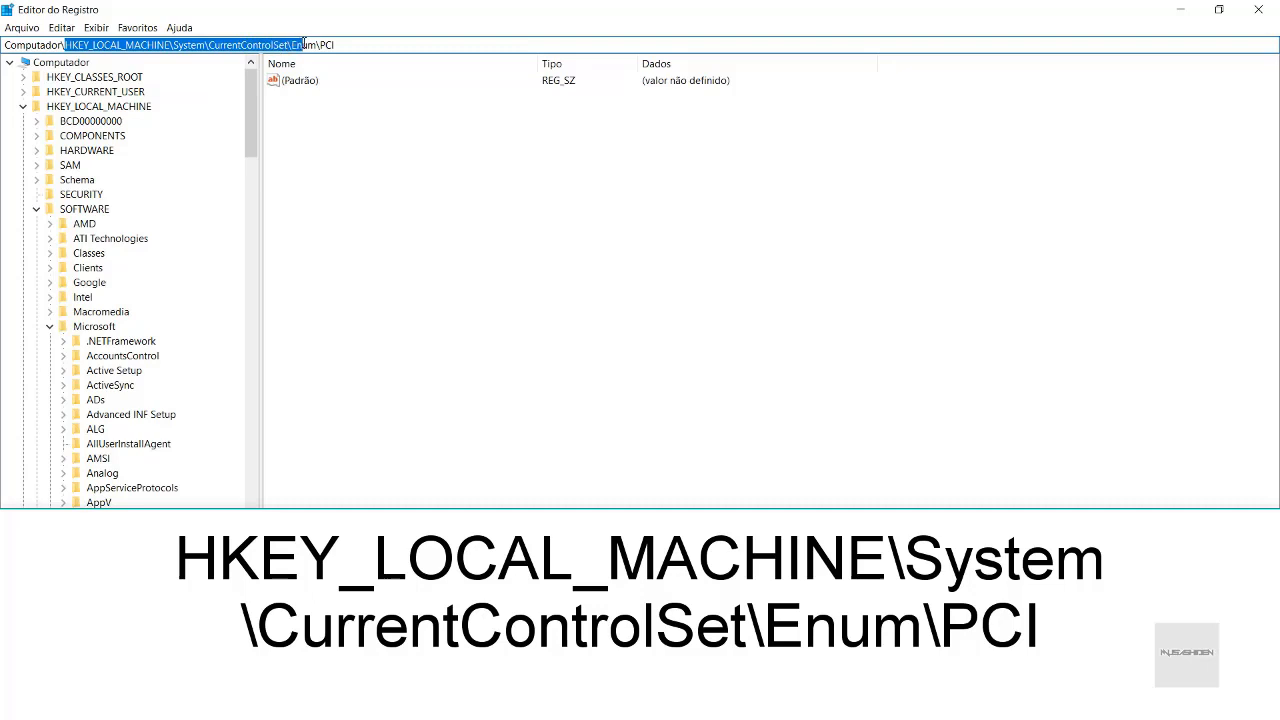
left_click(339, 45)
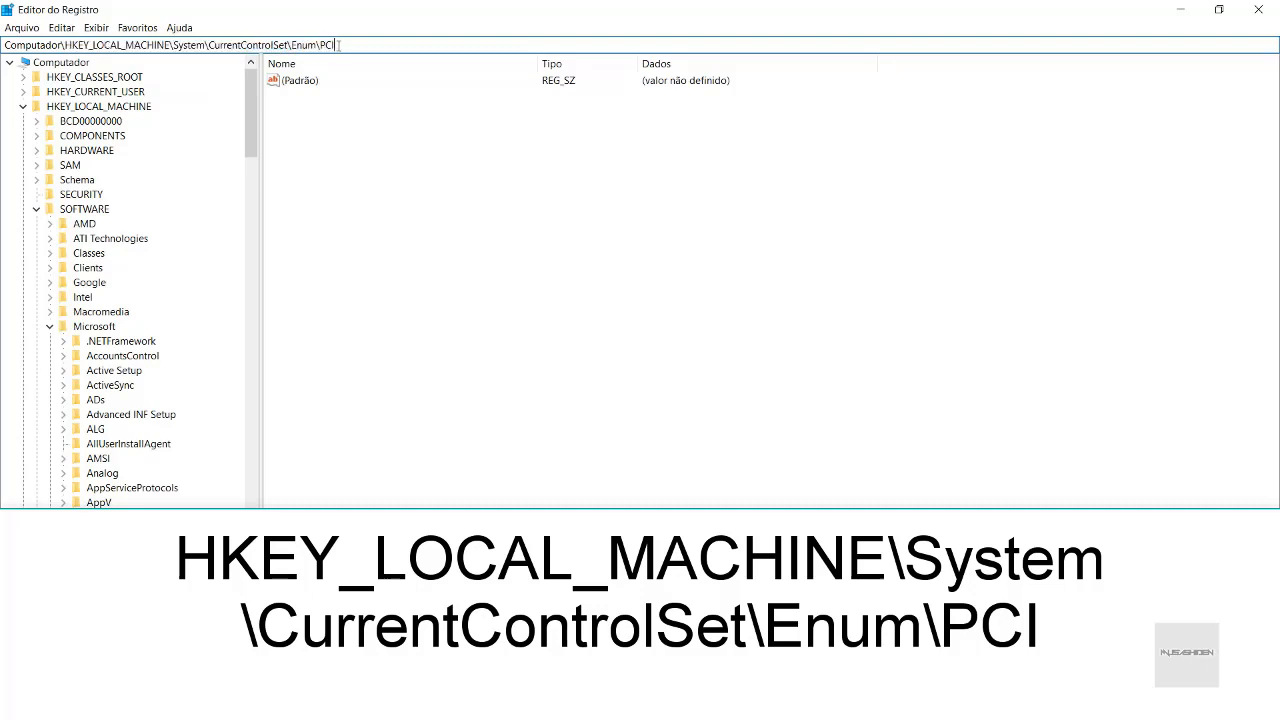
key("Return")
scroll(177, 246, "down", 3)
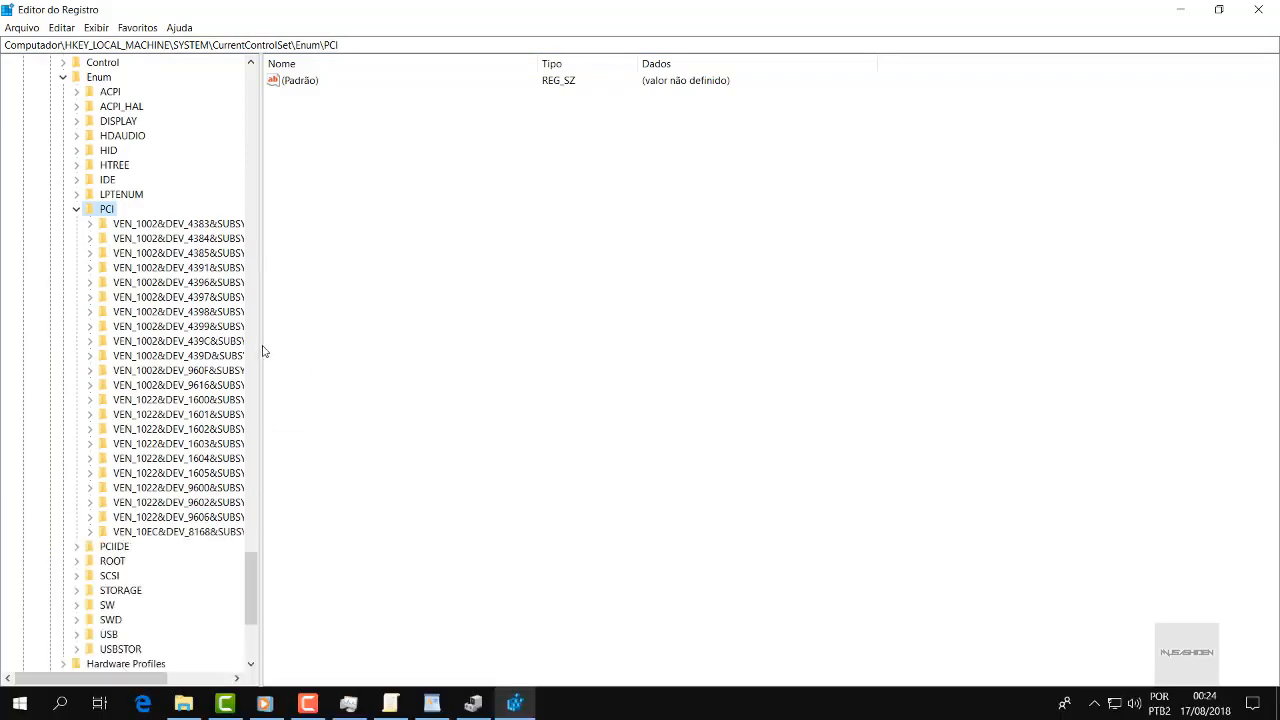
Widen the registry key tree and highlight the path HKEY_LOCAL_MACHINE\SYSTEM\CurrentControlSet\Enum\PCI, keeping the PCI key selected.
left_click_drag(264, 351, 310, 342)
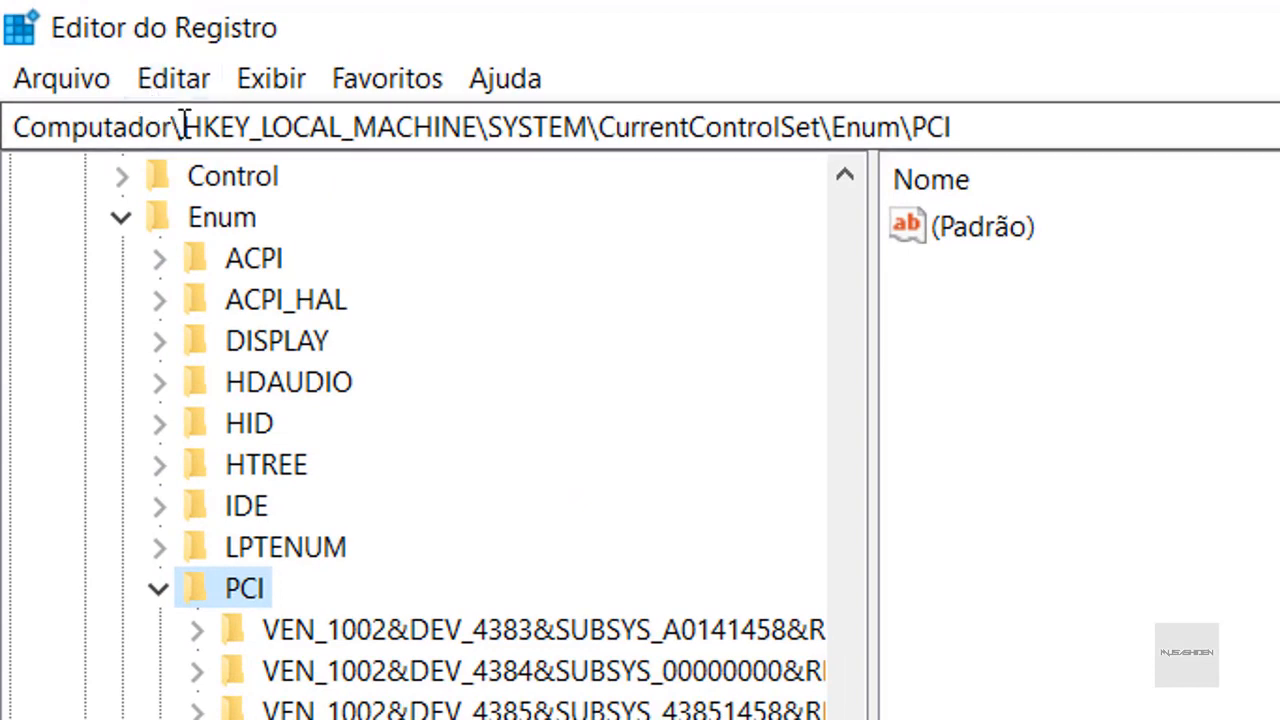
left_click_drag(184, 128, 1211, 142)
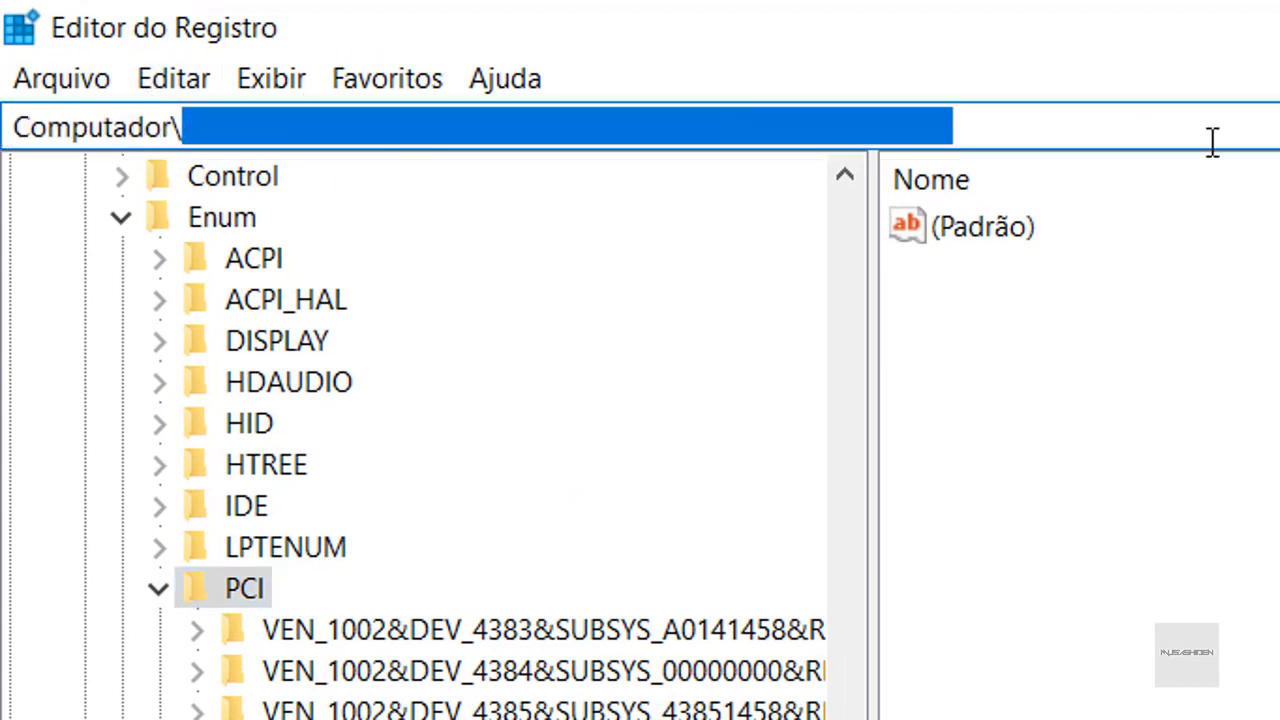
left_click(1151, 128)
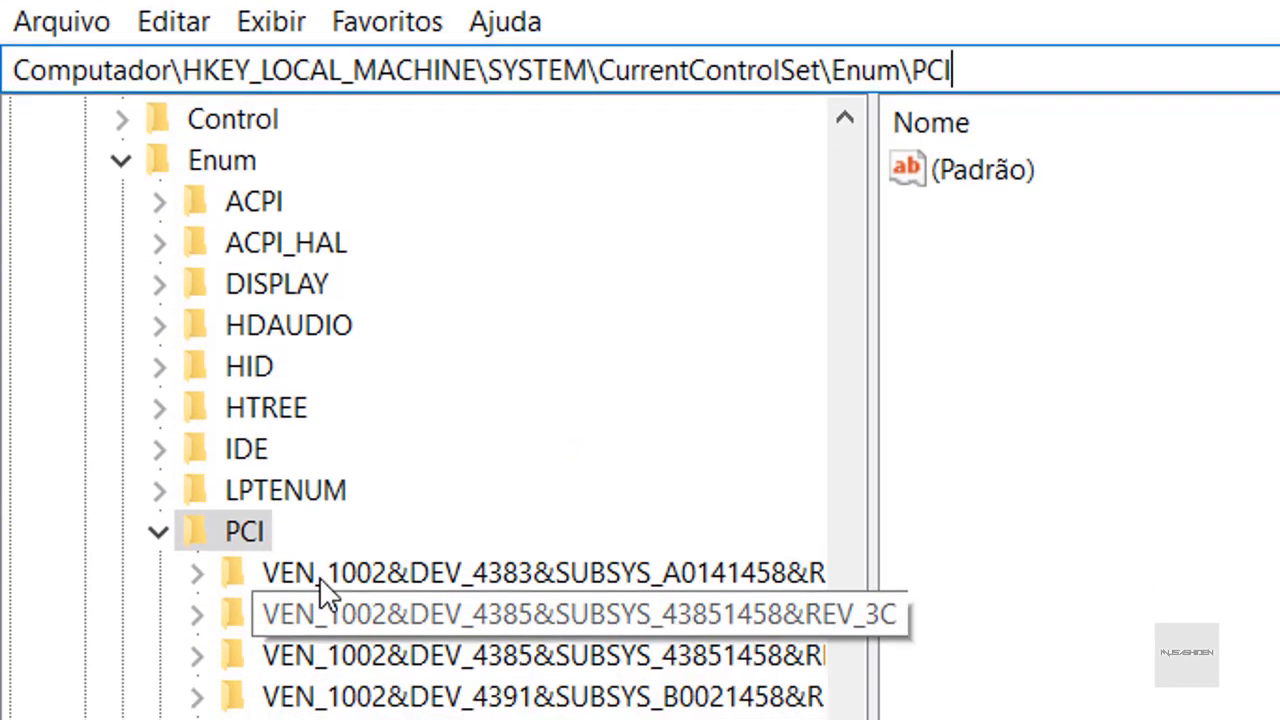
left_click(248, 588)
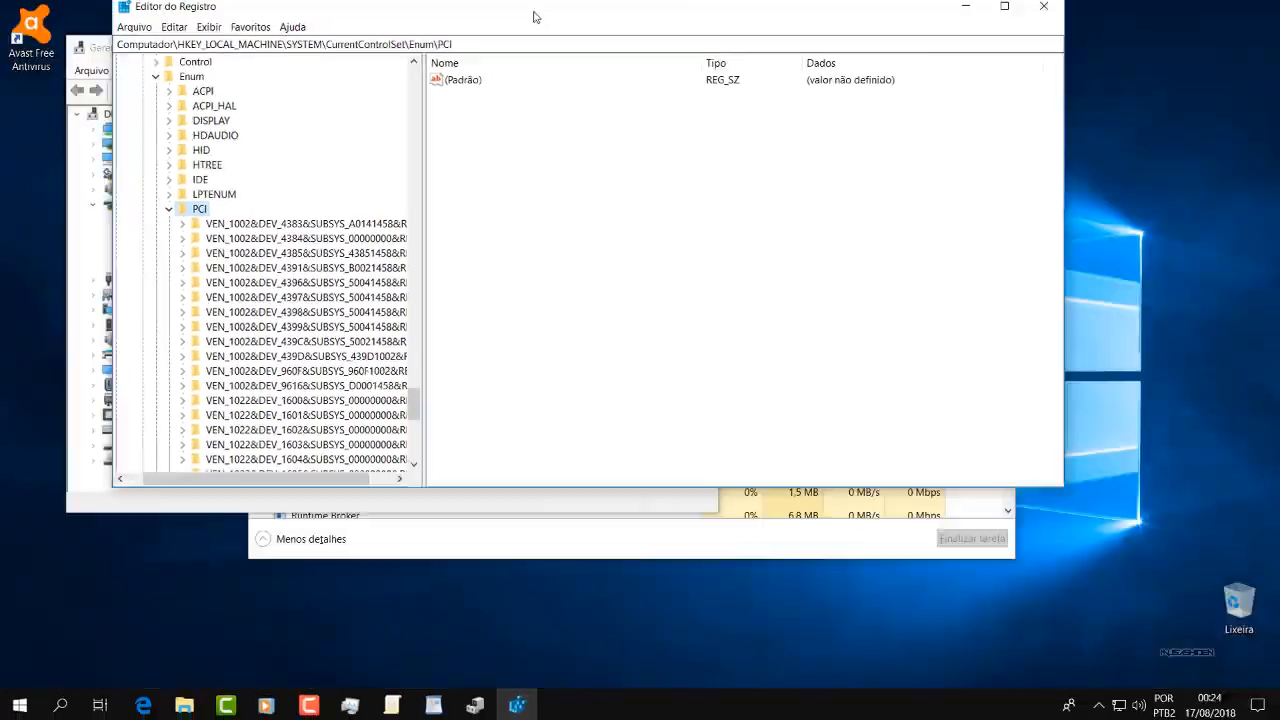
Arrange the Registry Editor and the AHCI SATA controller's properties dialog side by side.
left_click_drag(534, 14, 1, 210)
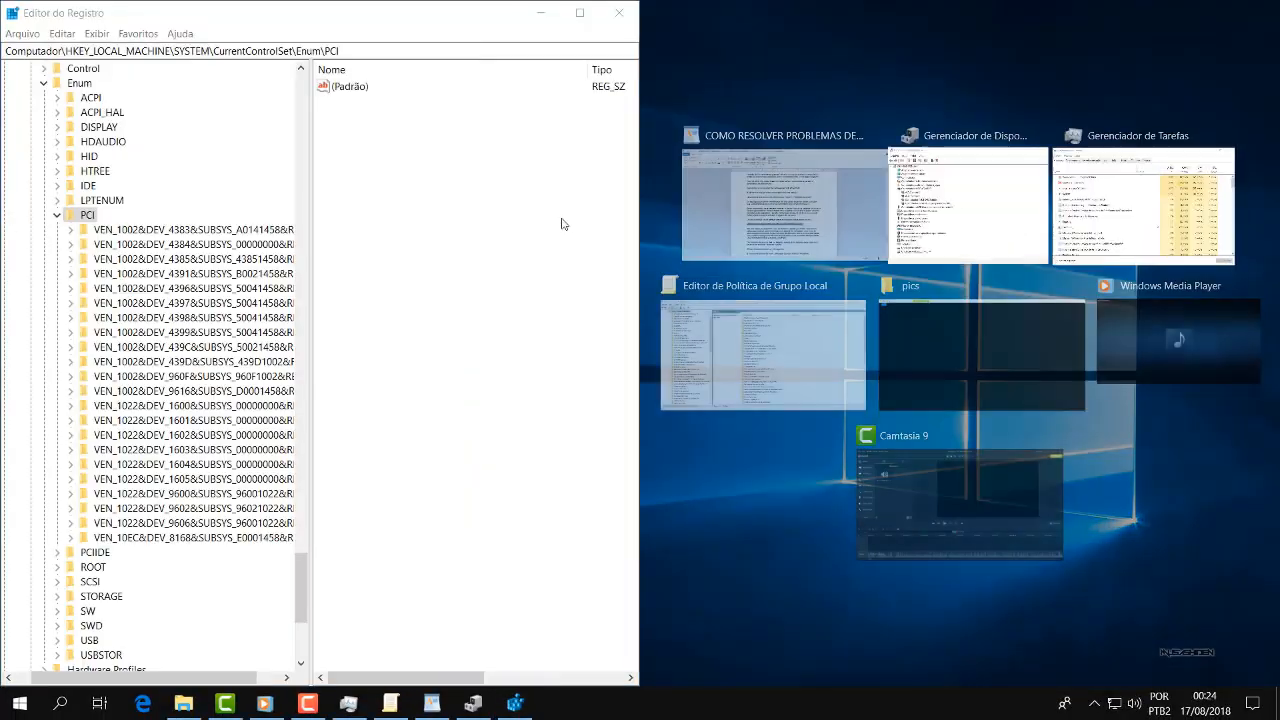
left_click(922, 214)
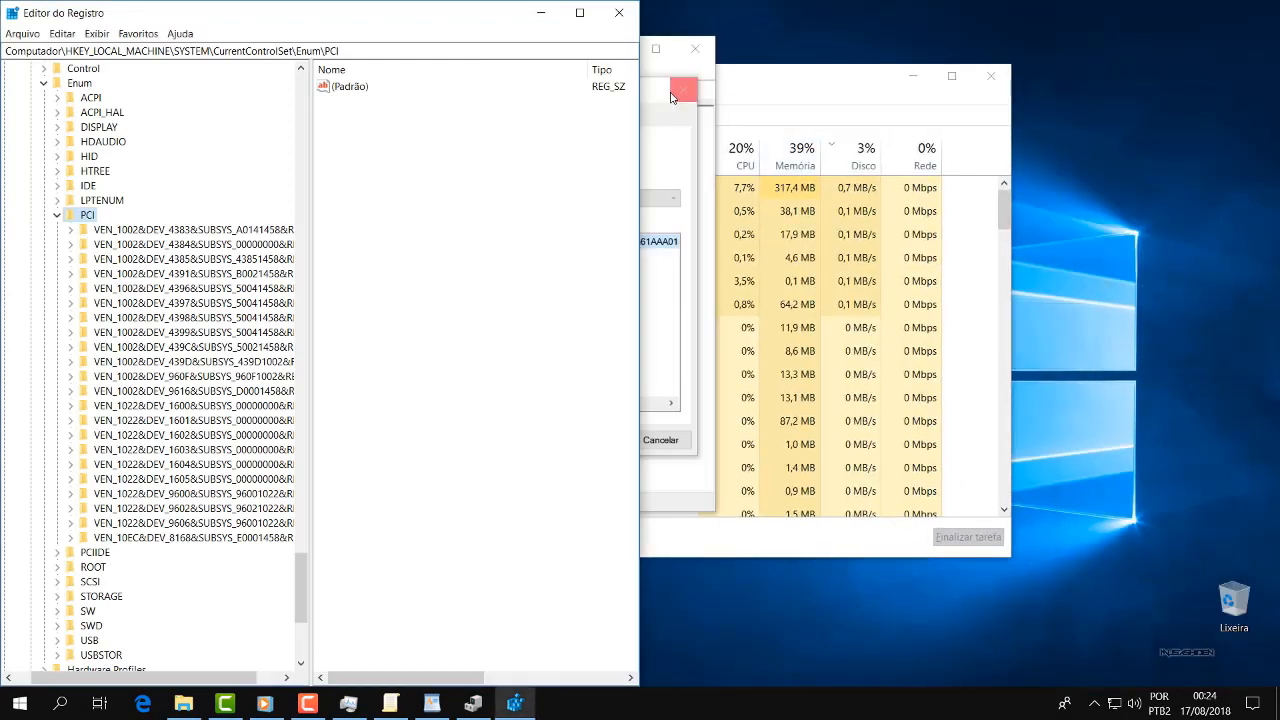
left_click(649, 97)
left_click_drag(599, 97, 1026, 133)
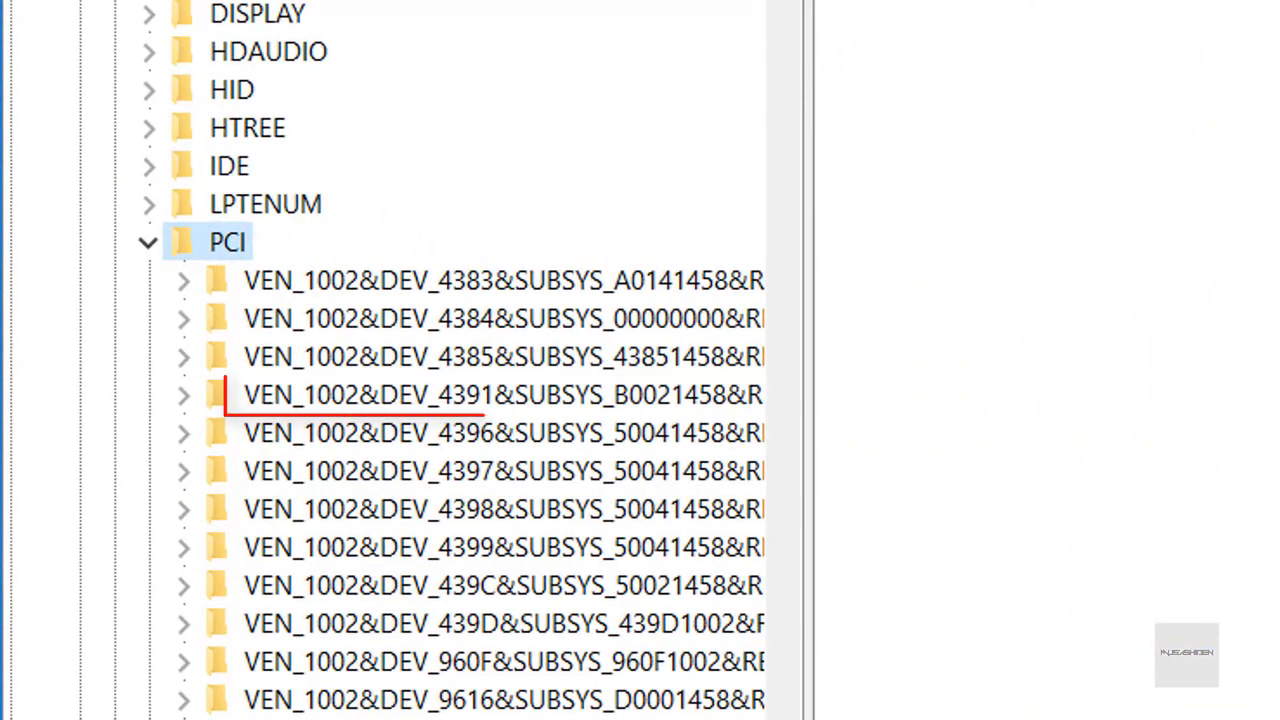
Under the VEN_1002&DEV_4391 device key, expand Device Parameters and Interrupt Management and display the MessageSignaledInterruptProperties values.
left_click(184, 395)
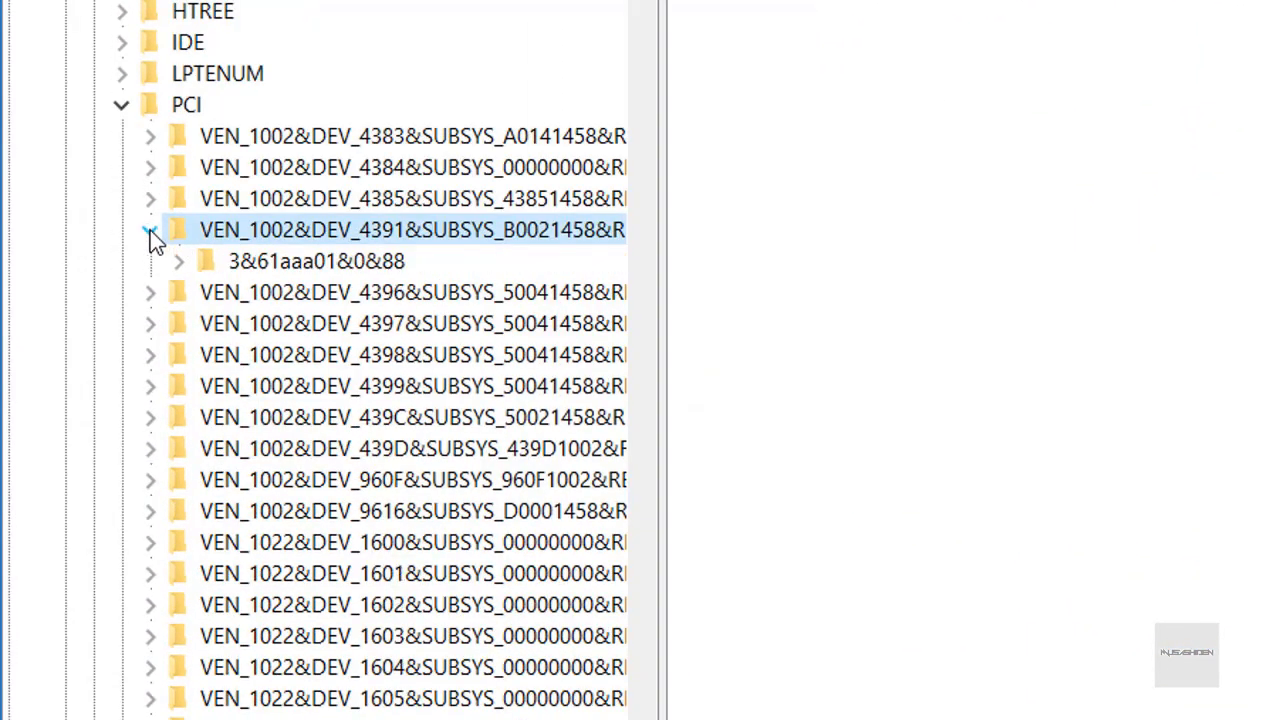
left_click(257, 268)
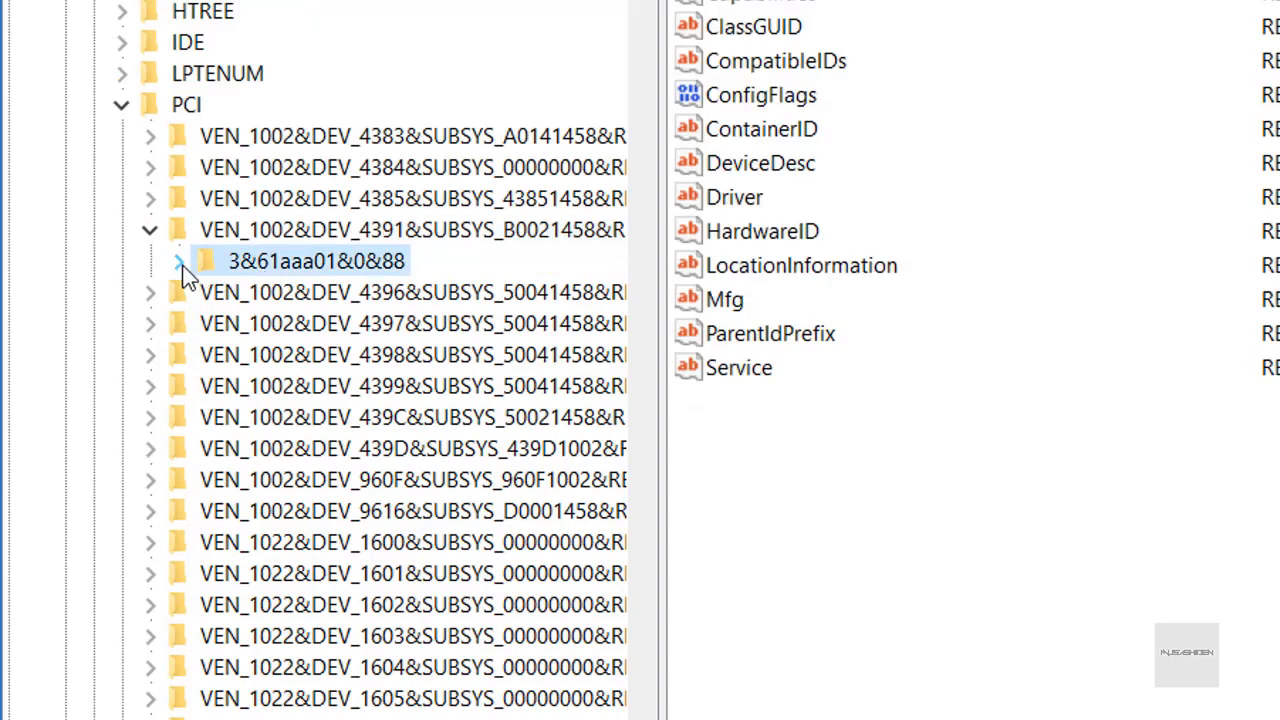
left_click(179, 263)
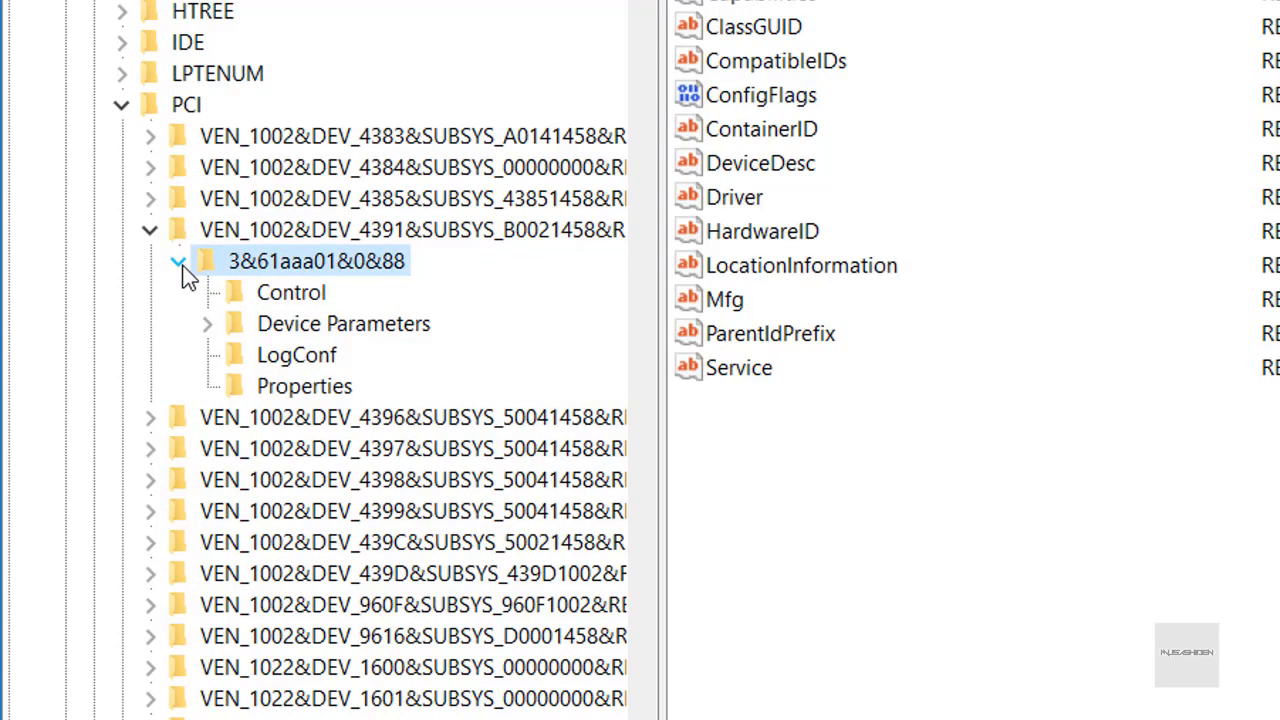
left_click(207, 325)
left_click(231, 357)
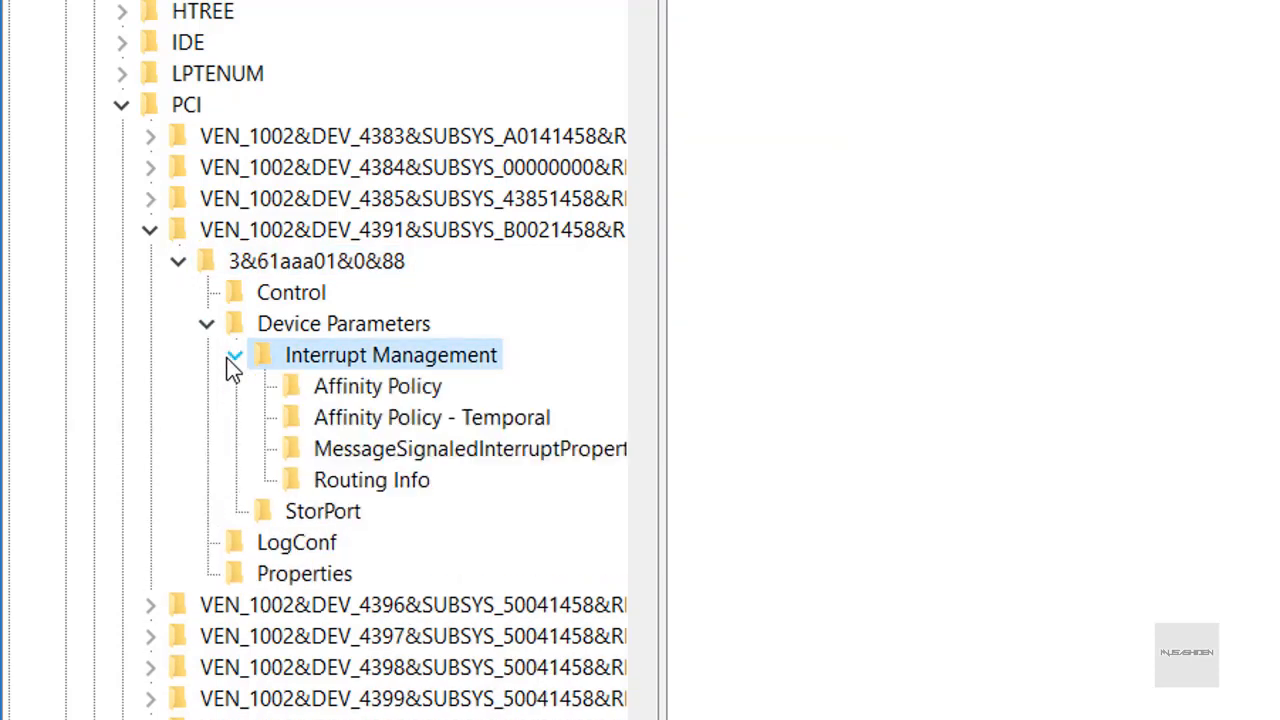
left_click(421, 452)
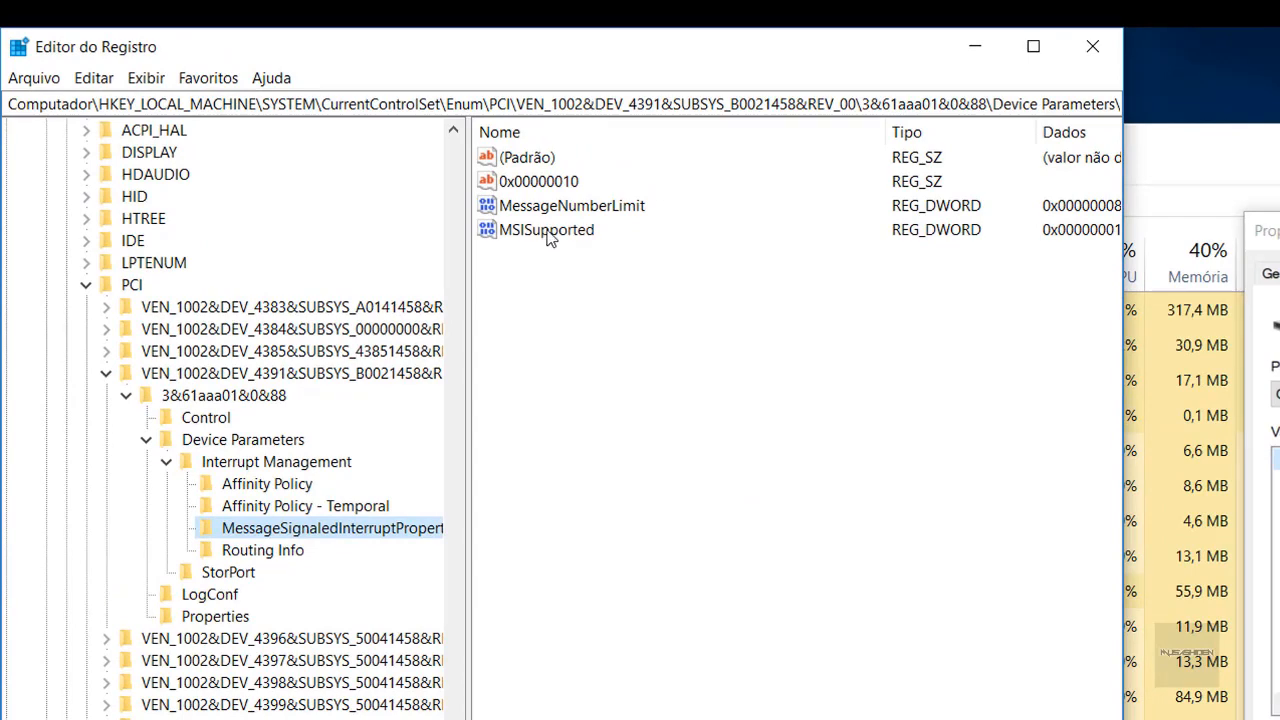
Enter 0 as the hexadecimal value data of the MSISupported DWORD.
left_click(548, 234)
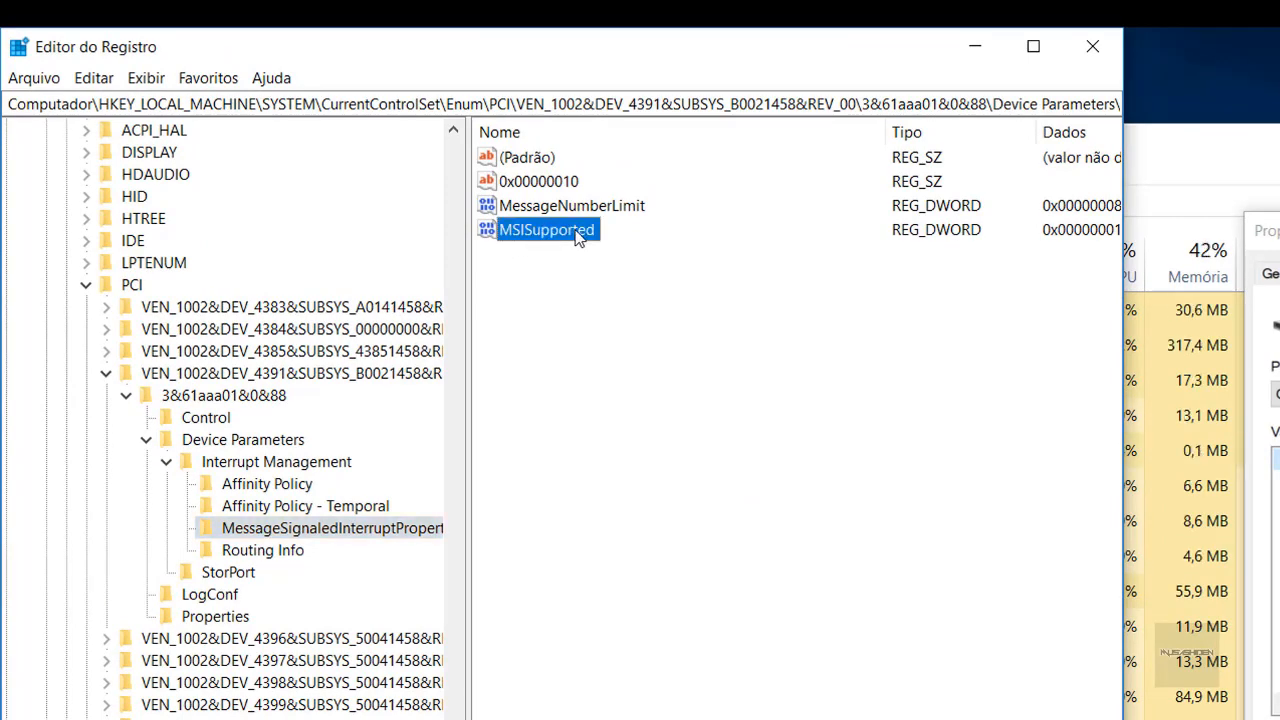
double_click(580, 233)
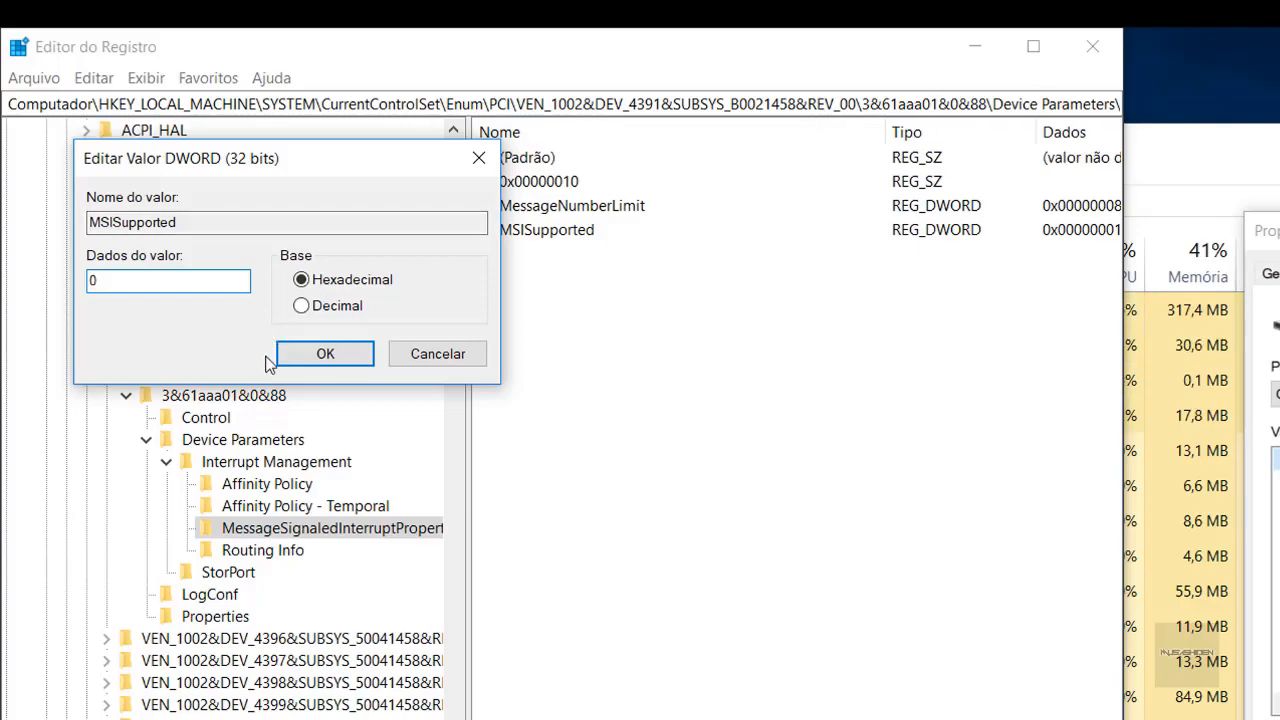
left_click(300, 357)
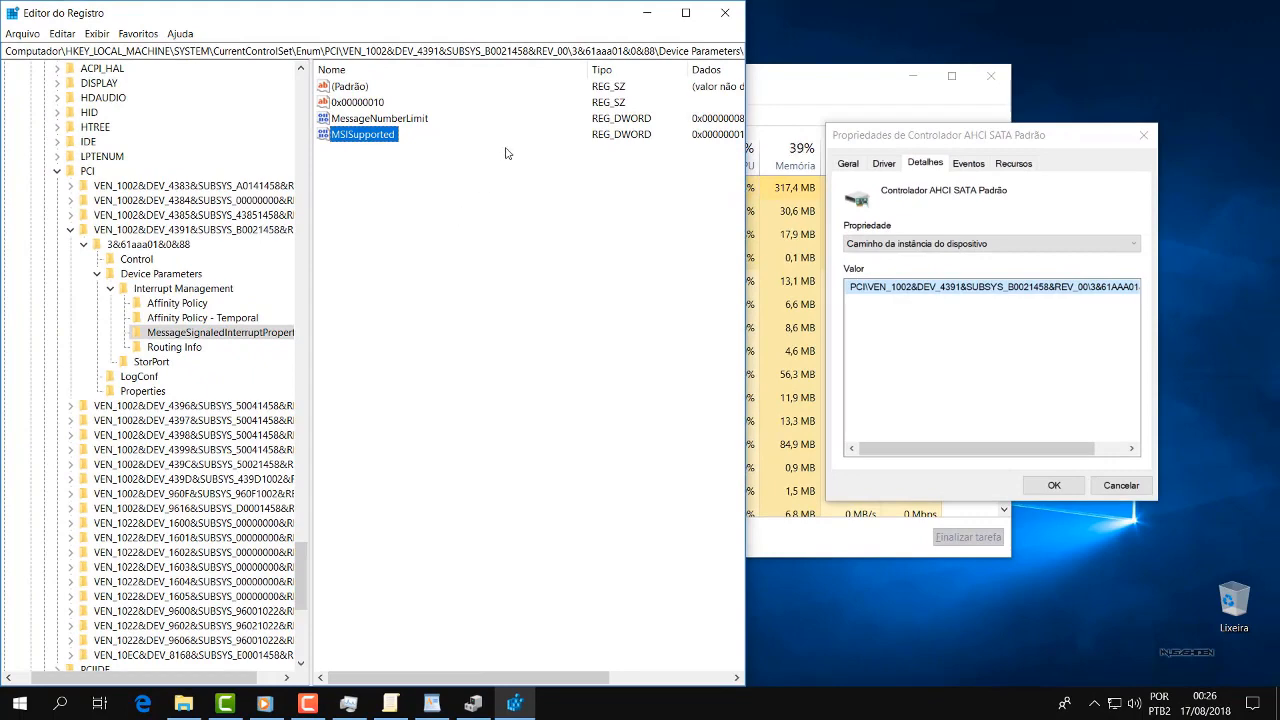
Close the Registry Editor, the AHCI controller's properties dialog and the Device Manager.
left_click(727, 13)
left_click(1150, 136)
left_click(697, 47)
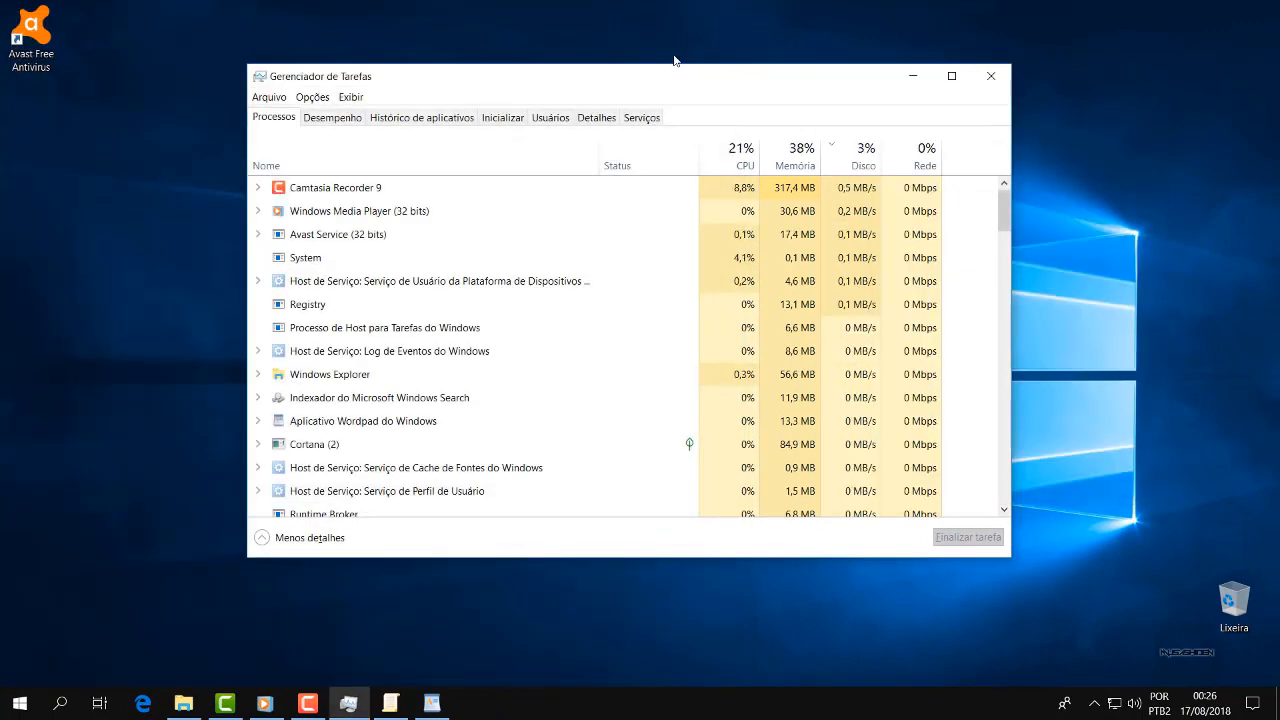
key("super")
left_click(20, 666)
left_click(35, 630)
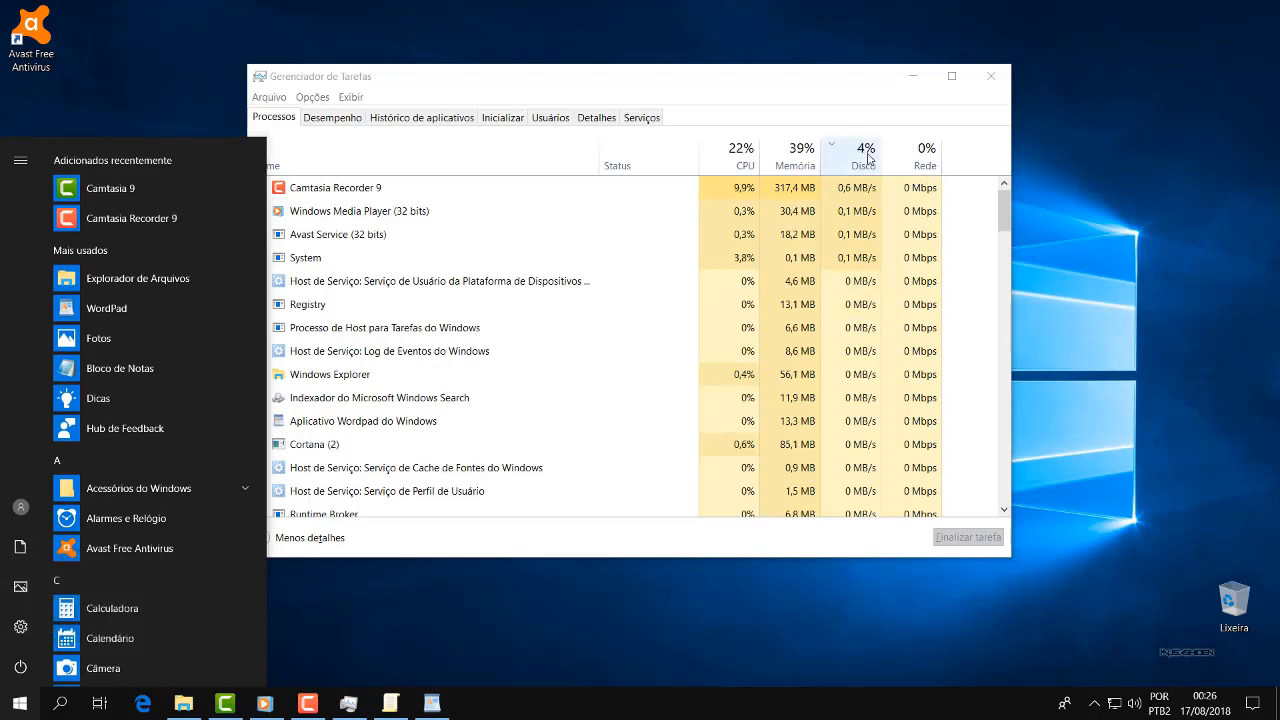
left_click(538, 102)
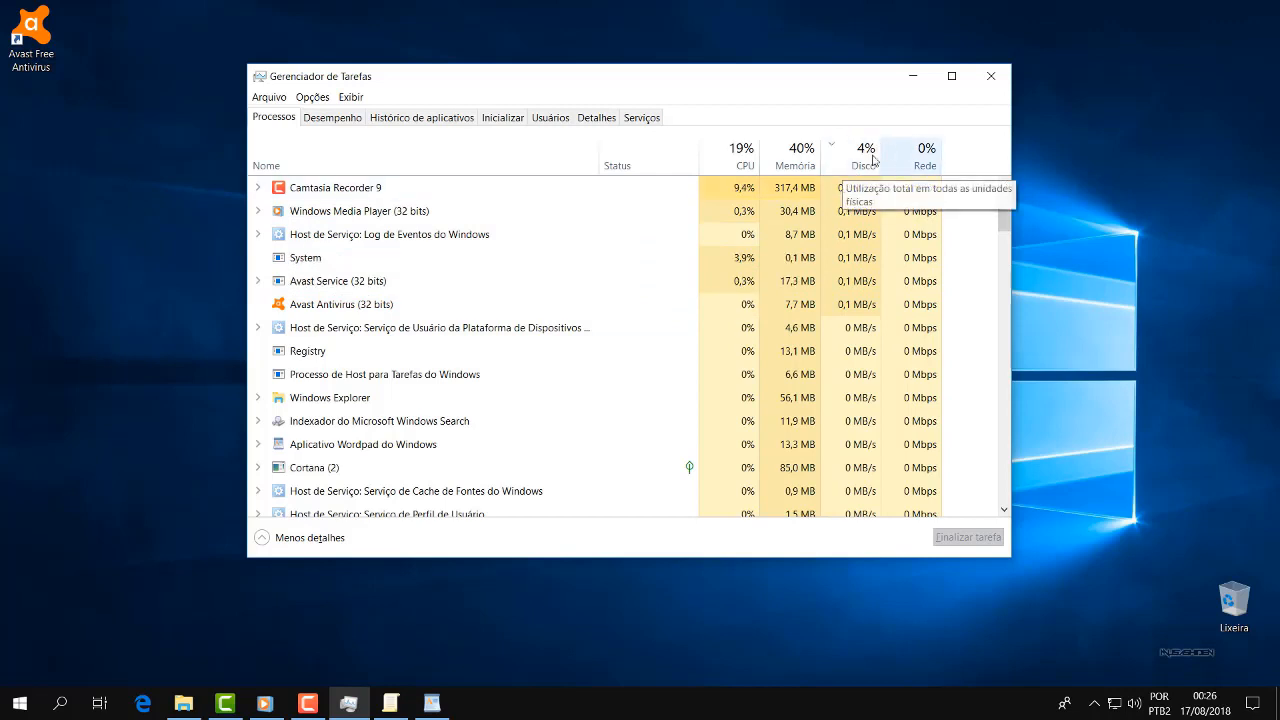
View the Recuperação options under Atualização e Segurança in the Windows settings and close the settings.
left_click(20, 703)
left_click(20, 627)
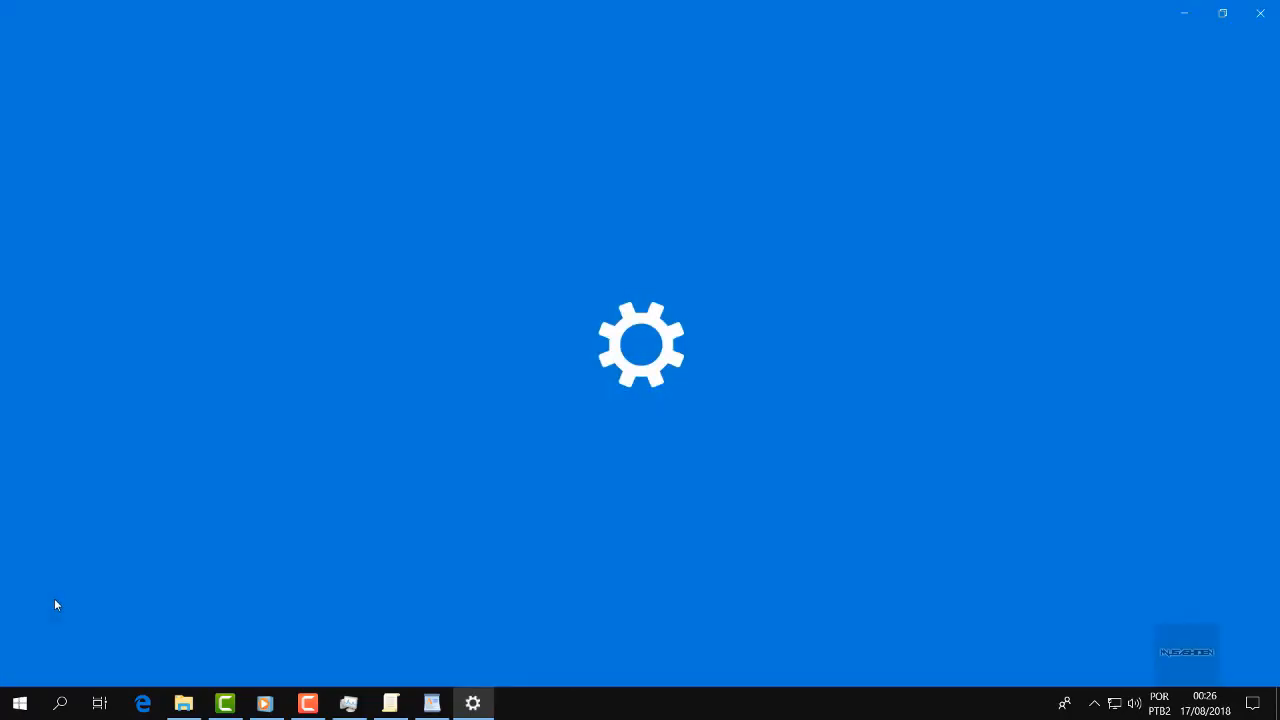
left_click(466, 360)
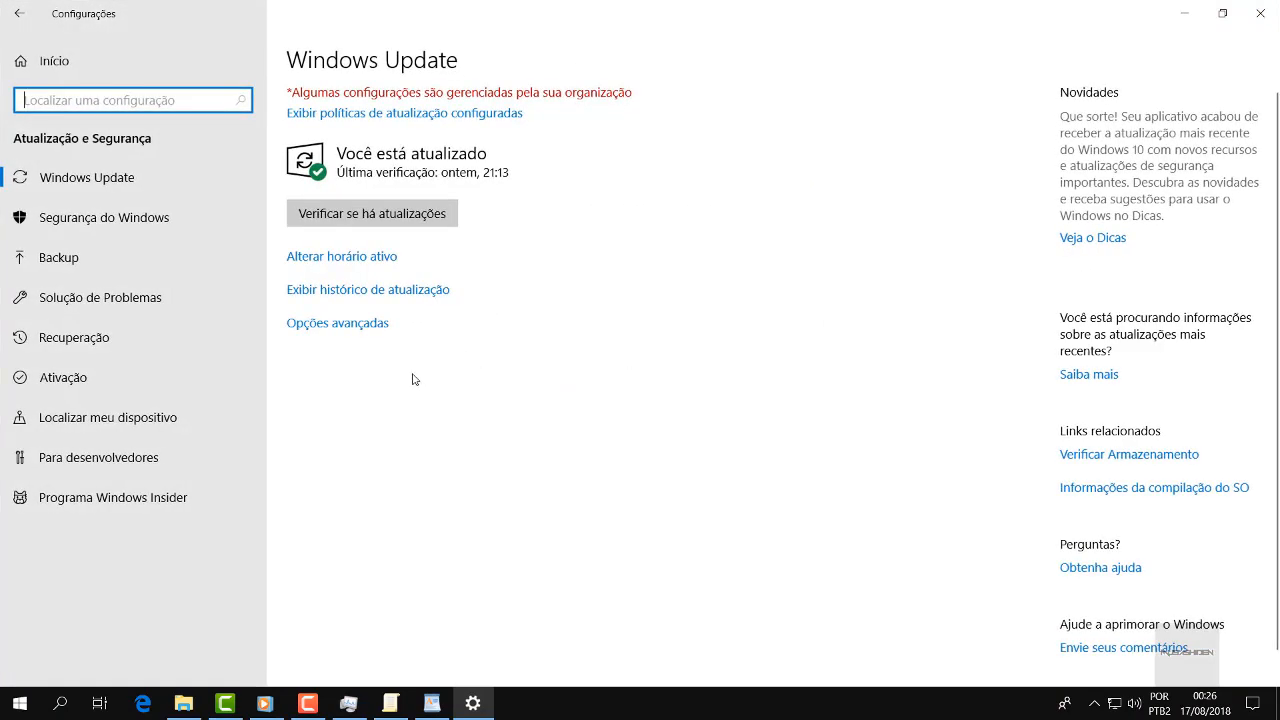
left_click(174, 352)
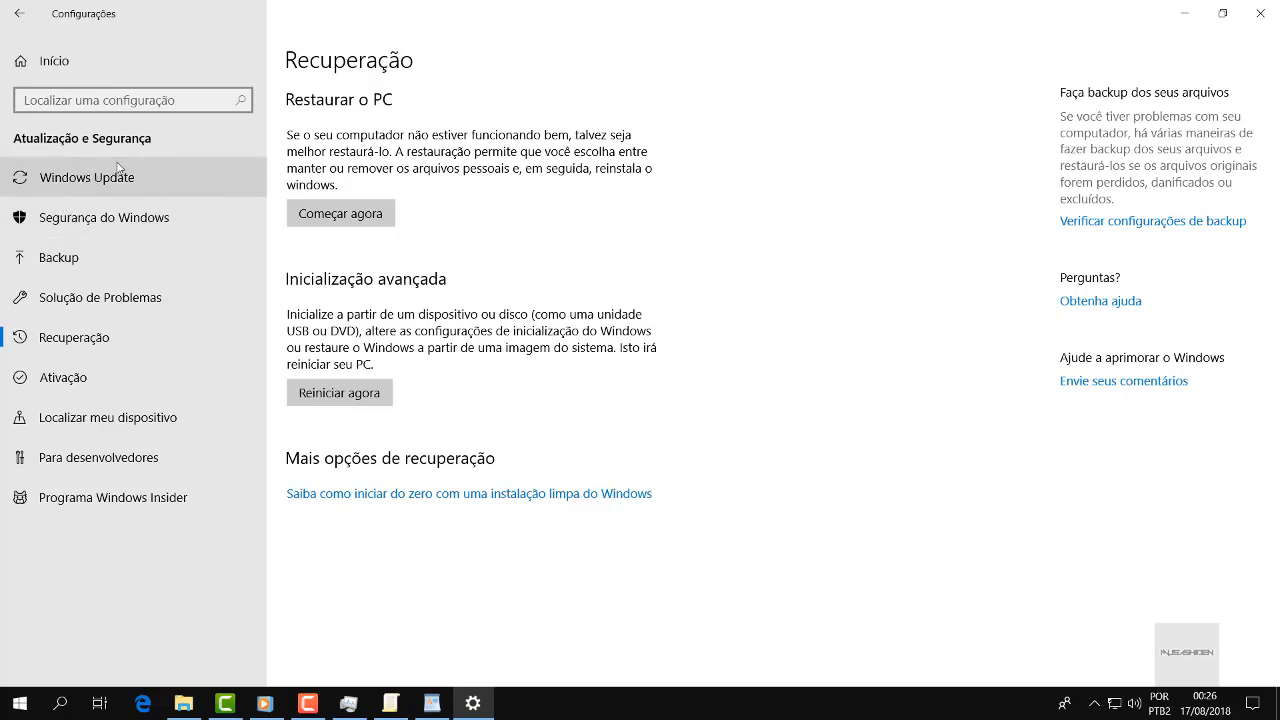
left_click(1260, 13)
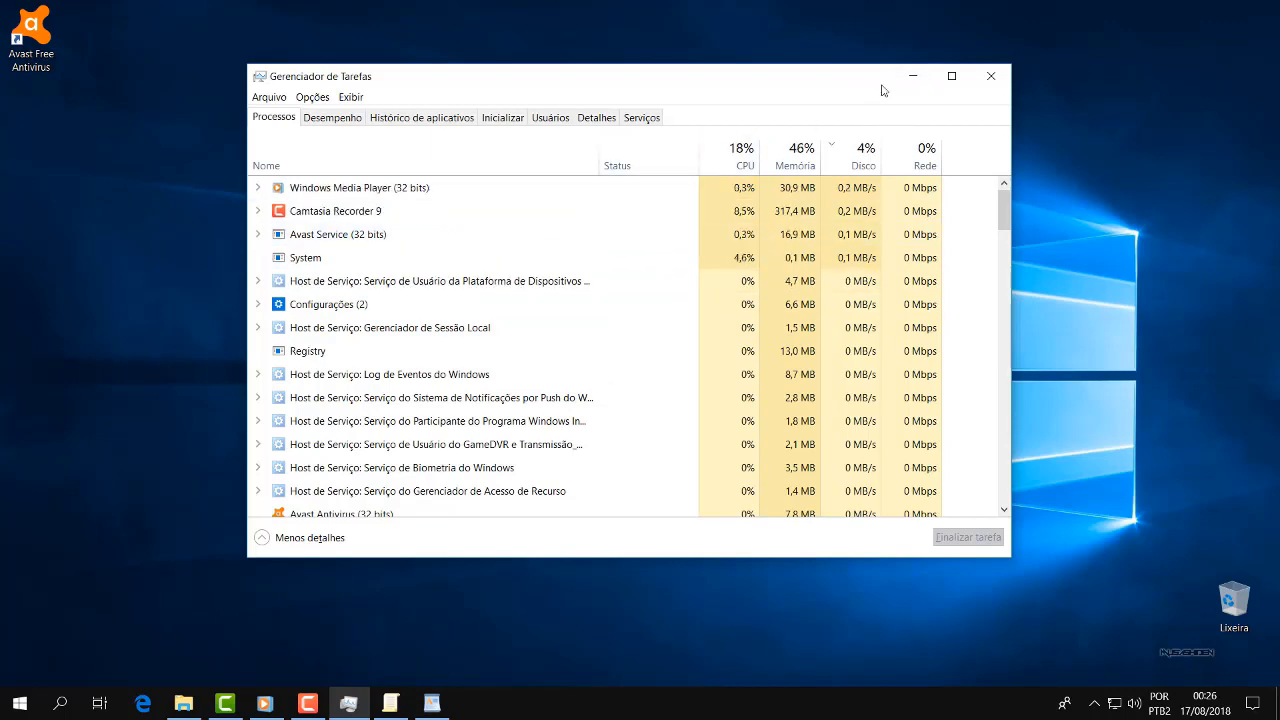
Move the Task Manager window slightly aside and open Prompt de Comando as administrator.
left_click_drag(852, 87, 874, 68)
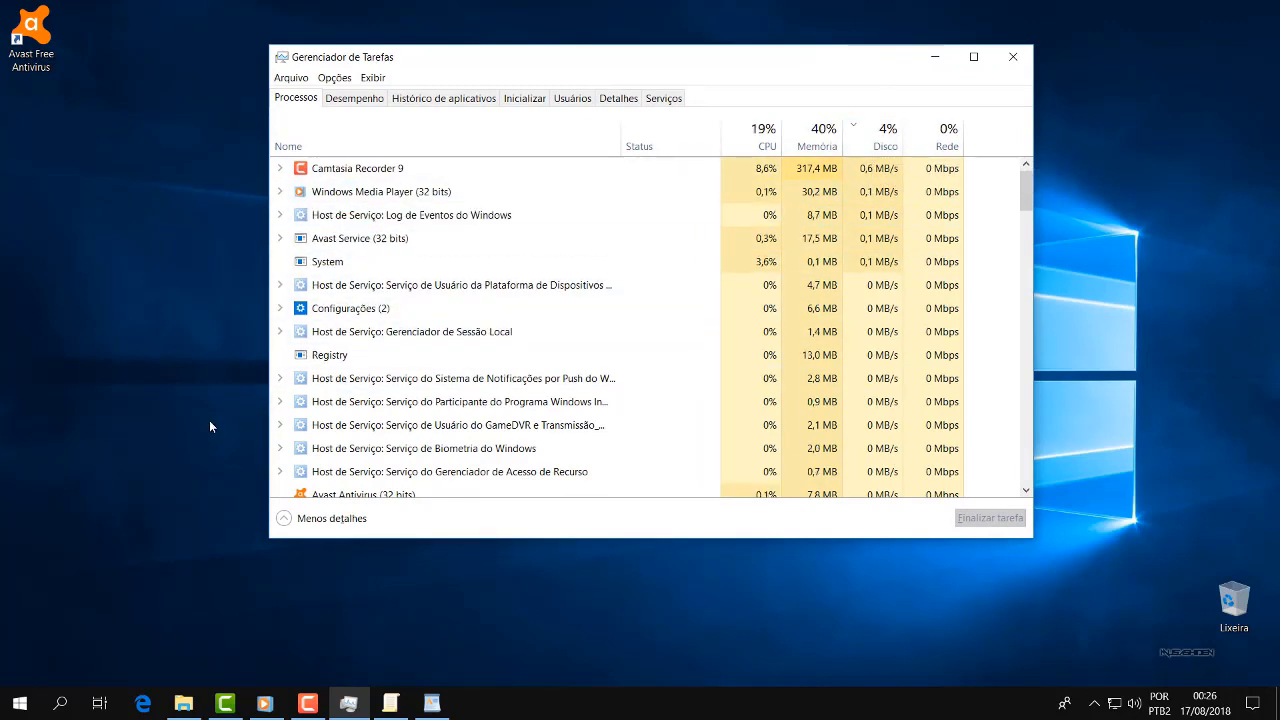
right_click(5, 707)
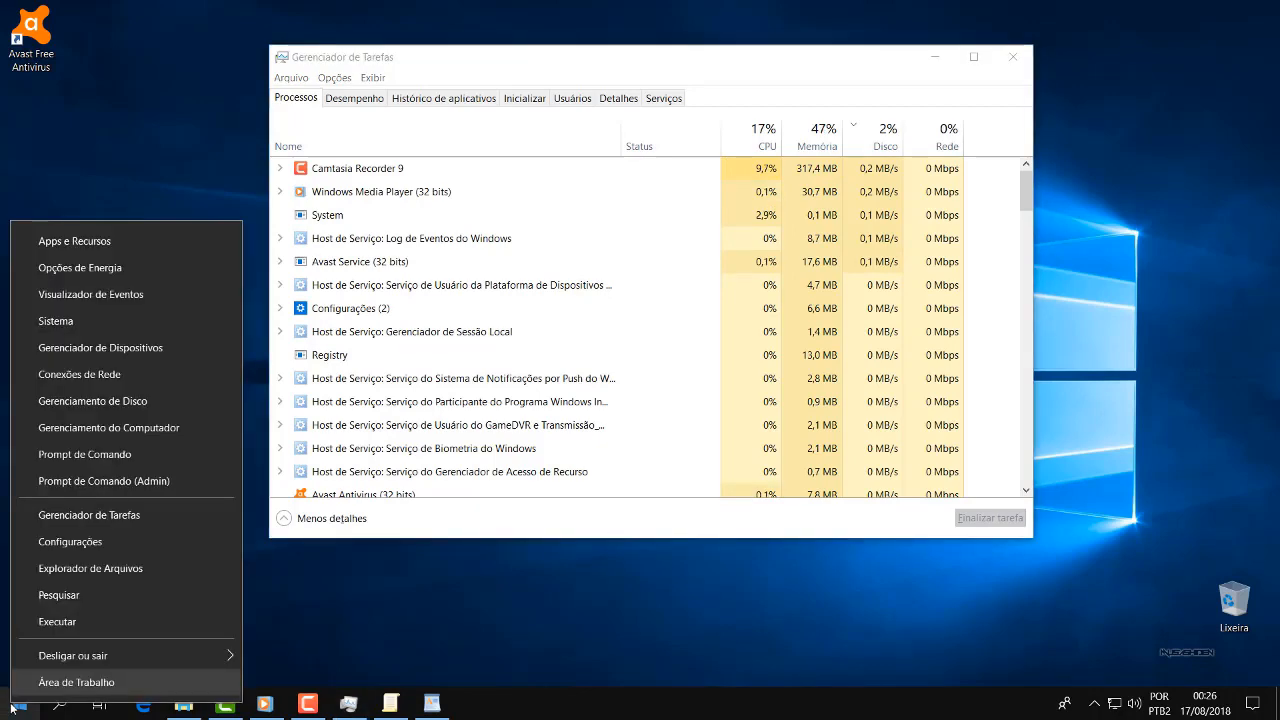
left_click(140, 484)
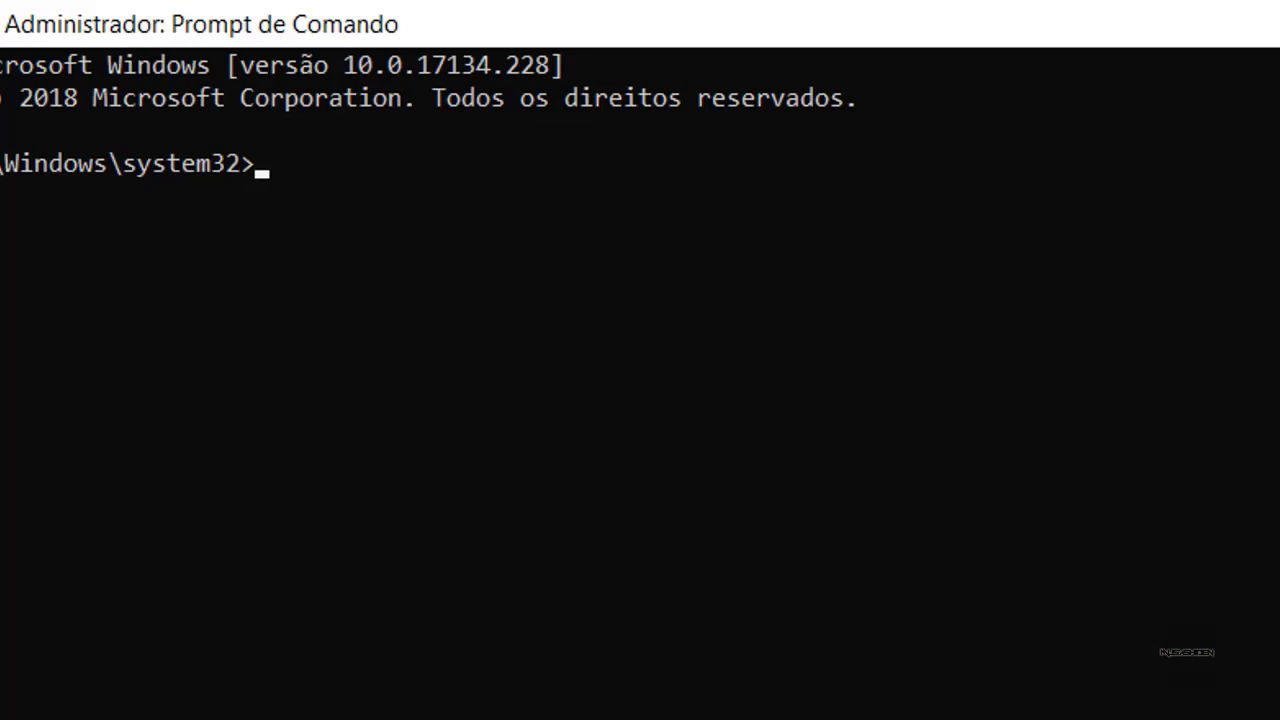
Enter the command sfc /scannow at the prompt, highlight it and clear the line without running it.
type("sfc /scannow")
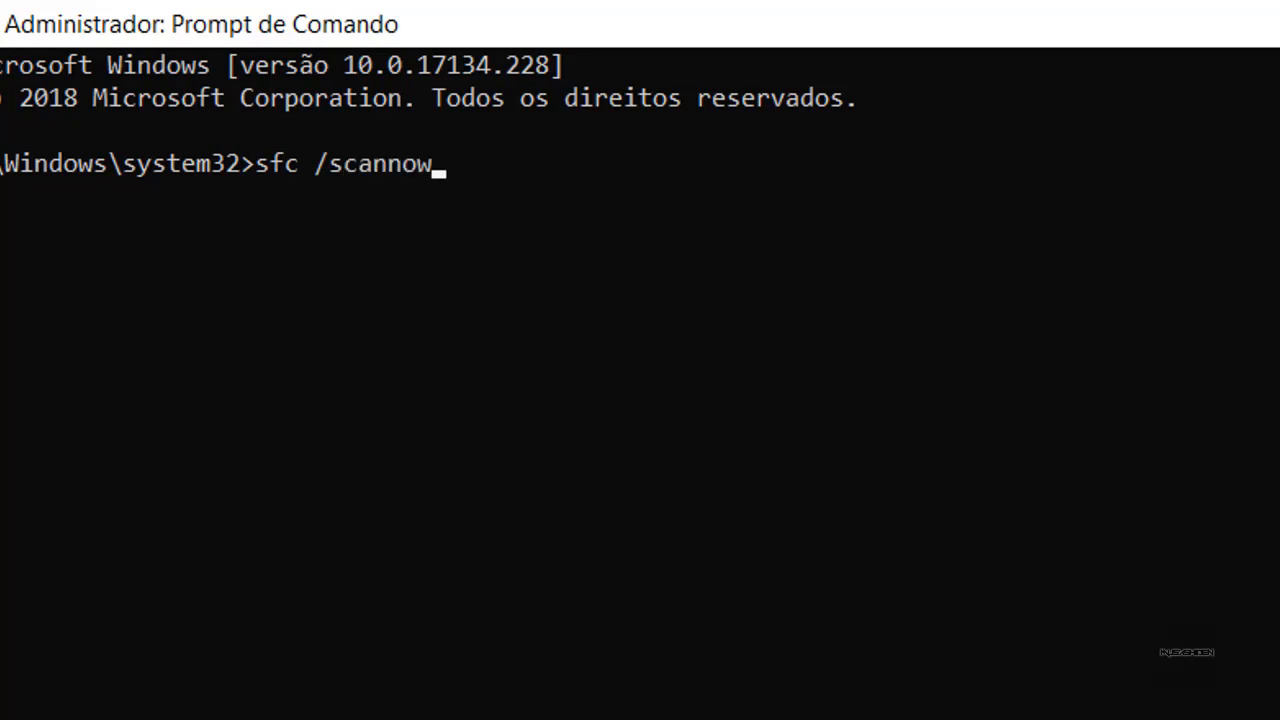
left_click(925, 299)
left_click_drag(249, 165, 364, 184)
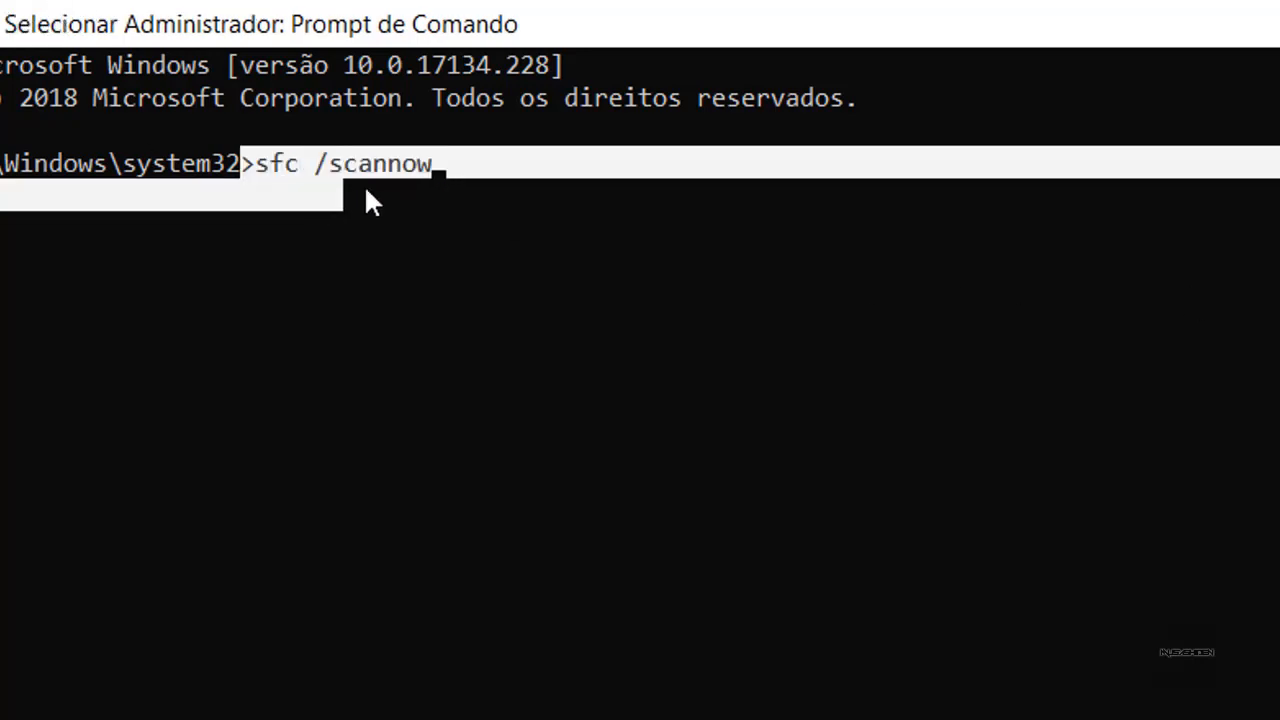
left_click(510, 220)
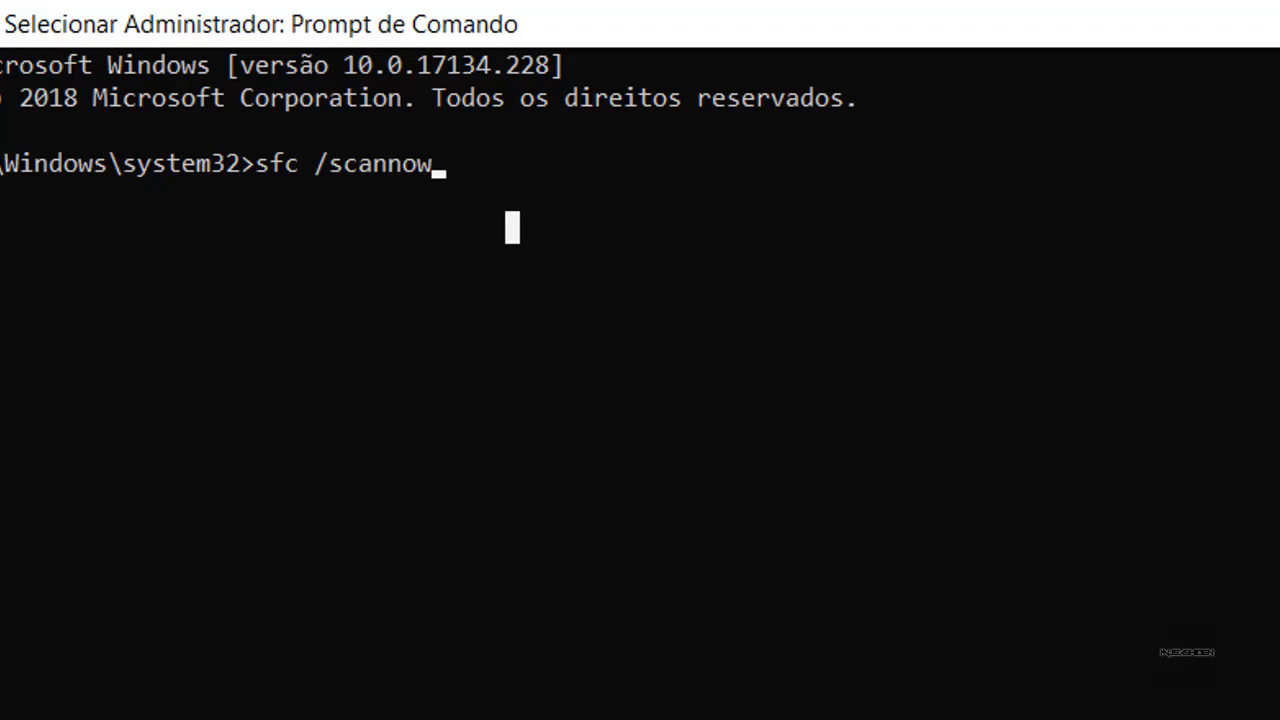
key("Escape")
key("BackSpace")
key("BackSpace")
key("BackSpace")
key("BackSpace")
key("BackSpace")
key("BackSpace")
key("BackSpace")
key("BackSpace")
key("BackSpace")
key("BackSpace")
key("BackSpace")
key("BackSpace")
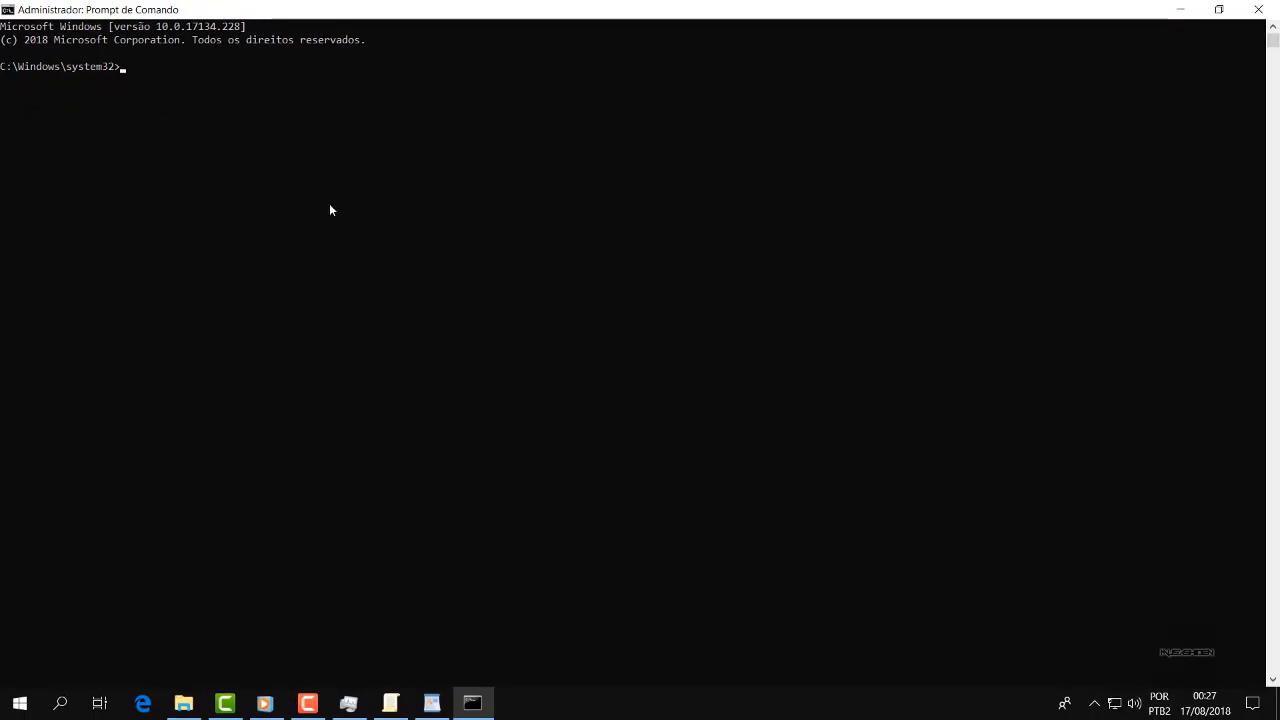
Enter the command chkdsk at the prompt without running it and copy its text.
type("c")
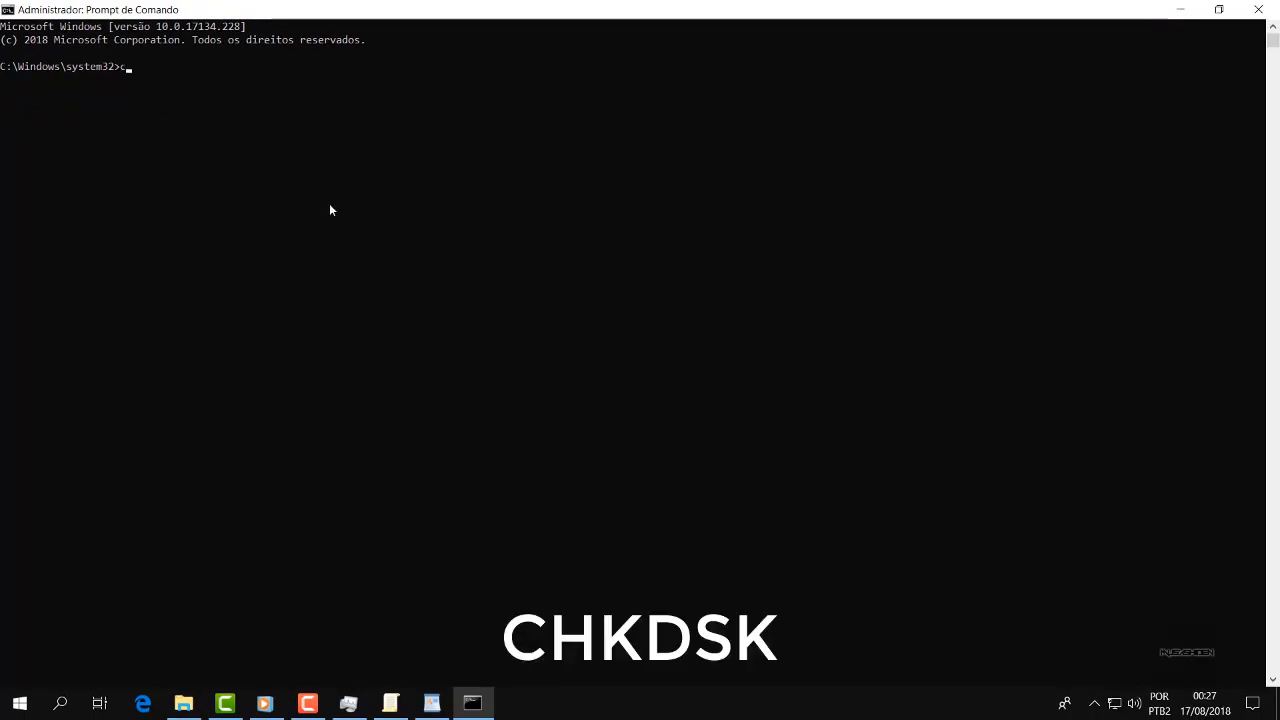
type("kdsk")
double_click(138, 66)
left_click(170, 78)
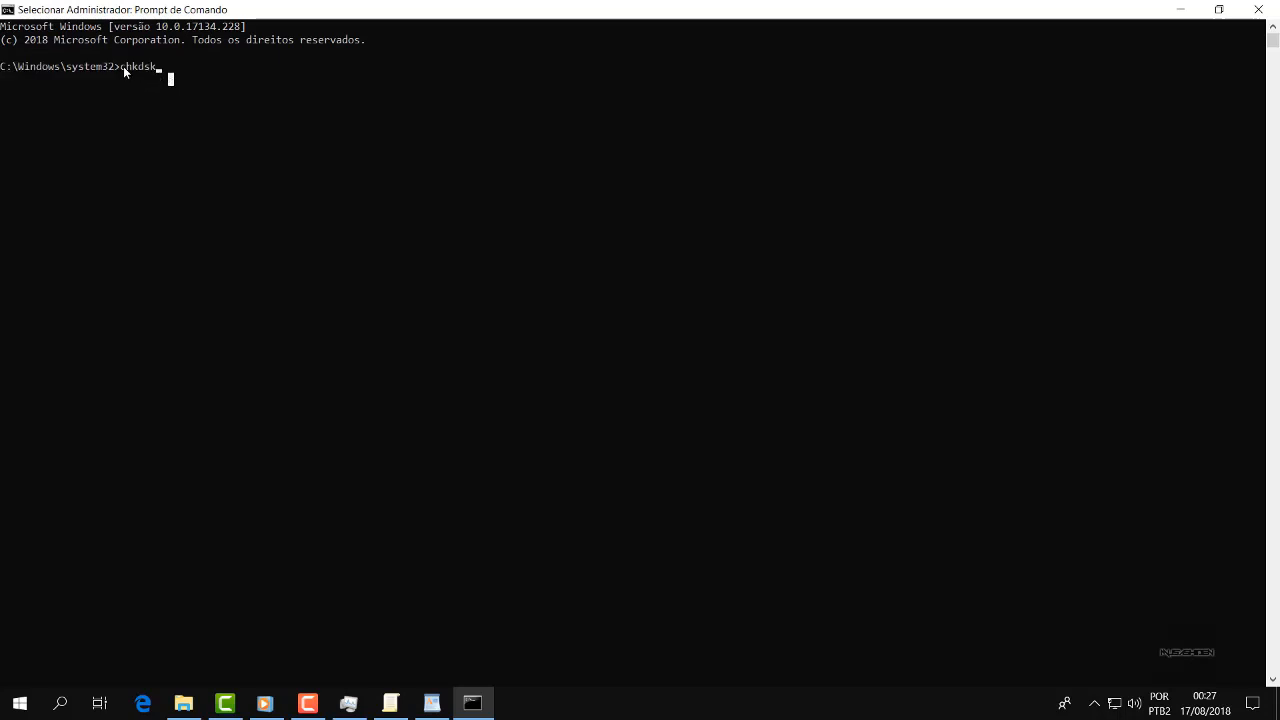
left_click_drag(123, 66, 161, 68)
key("ctrl+c")
right_click(138, 130)
Search Windows for the copied chkdsk command, dismiss the search and clear the command line.
left_click(8, 709)
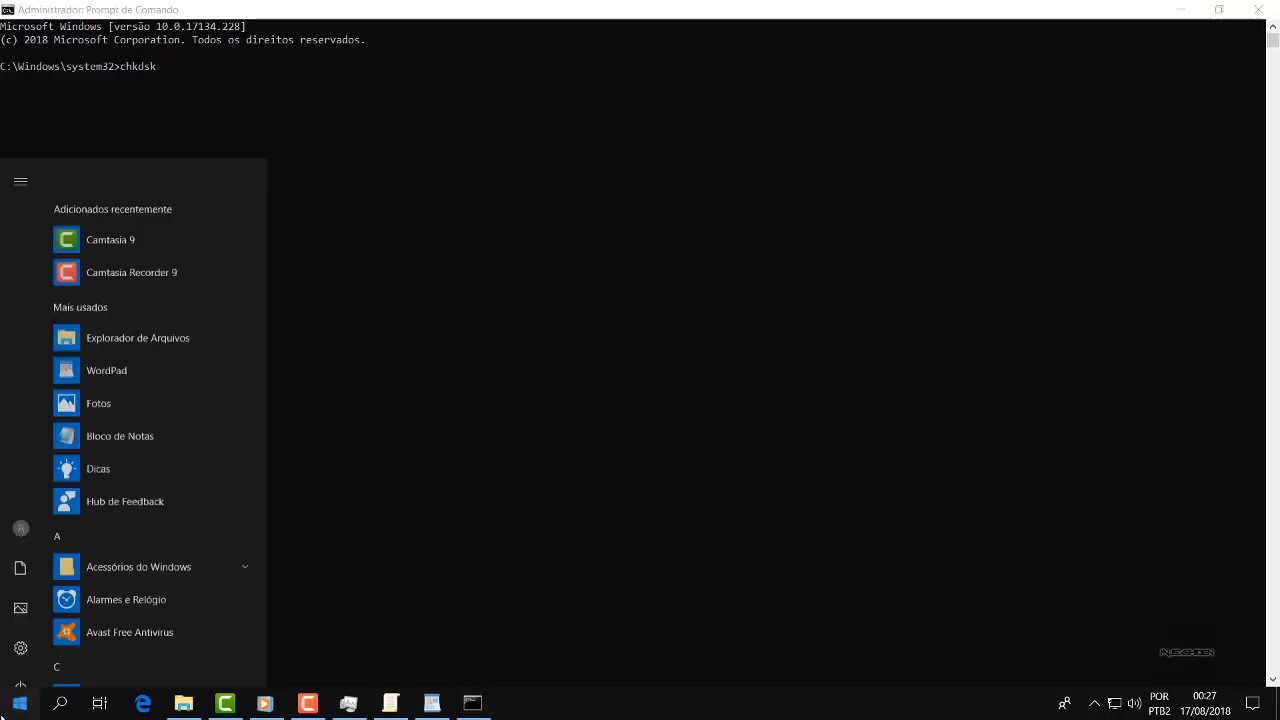
key("ctrl+v")
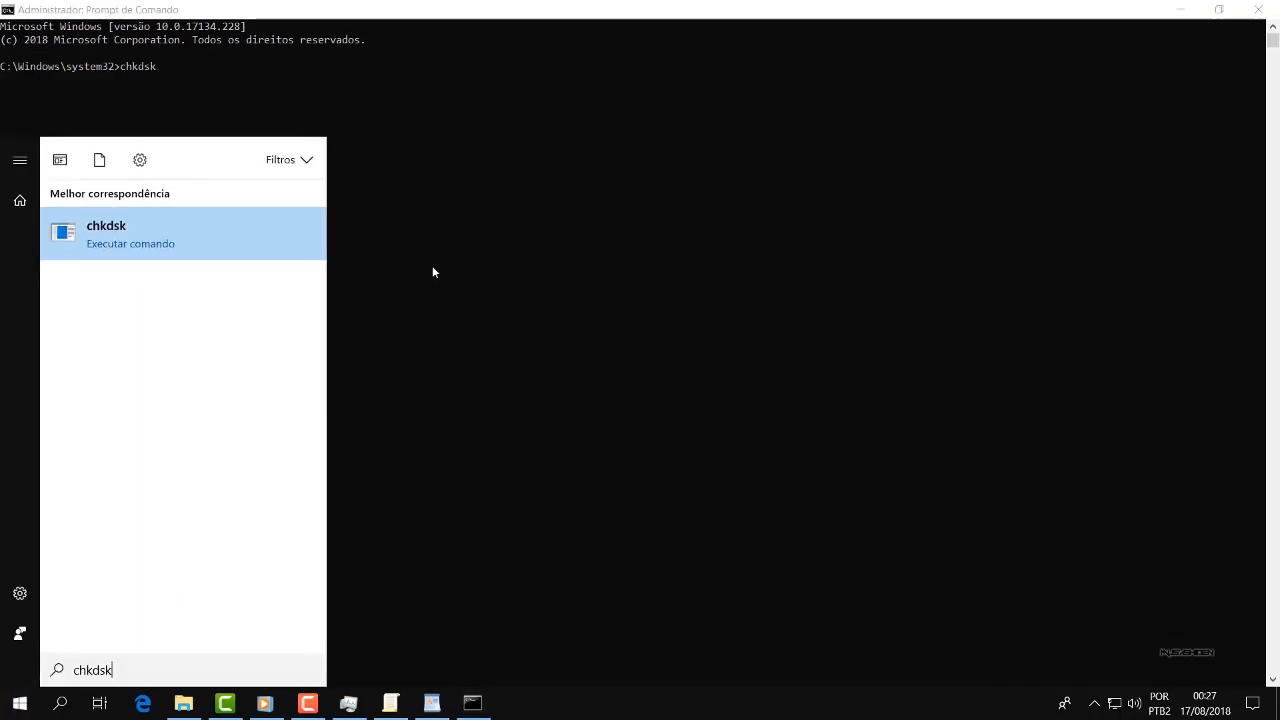
left_click(376, 259)
left_click(200, 89)
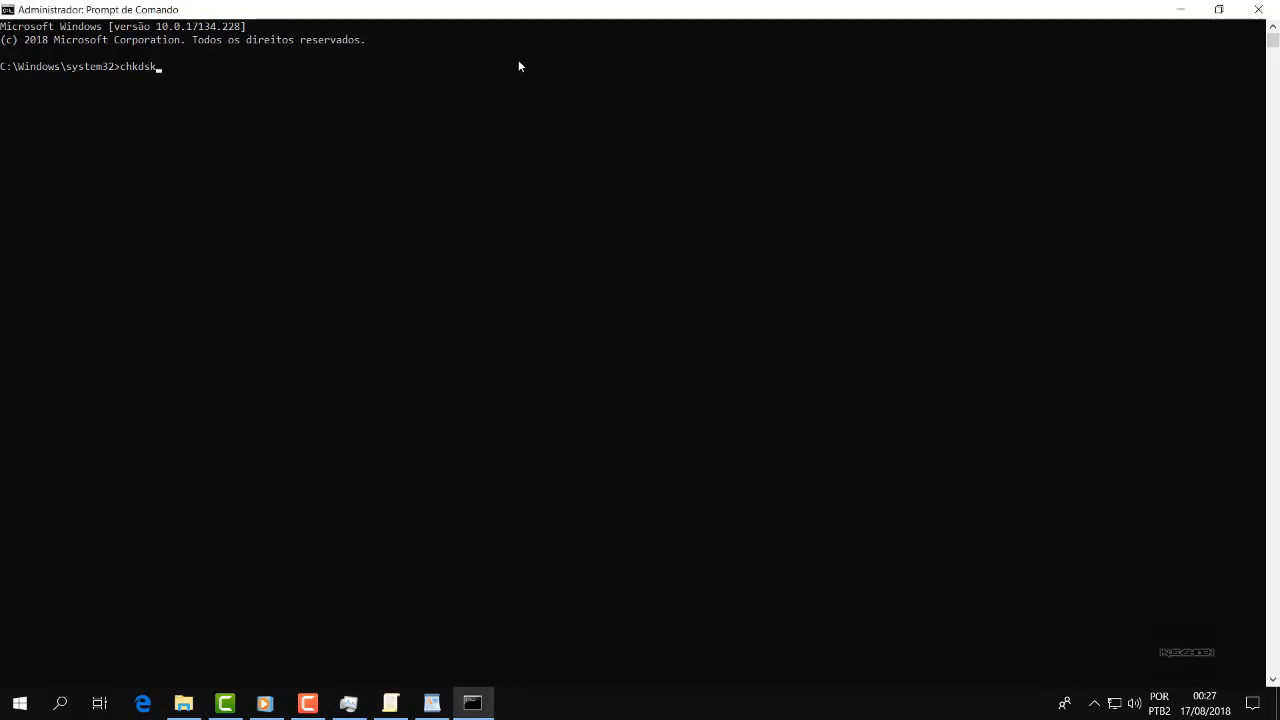
key("Escape")
left_click(165, 82)
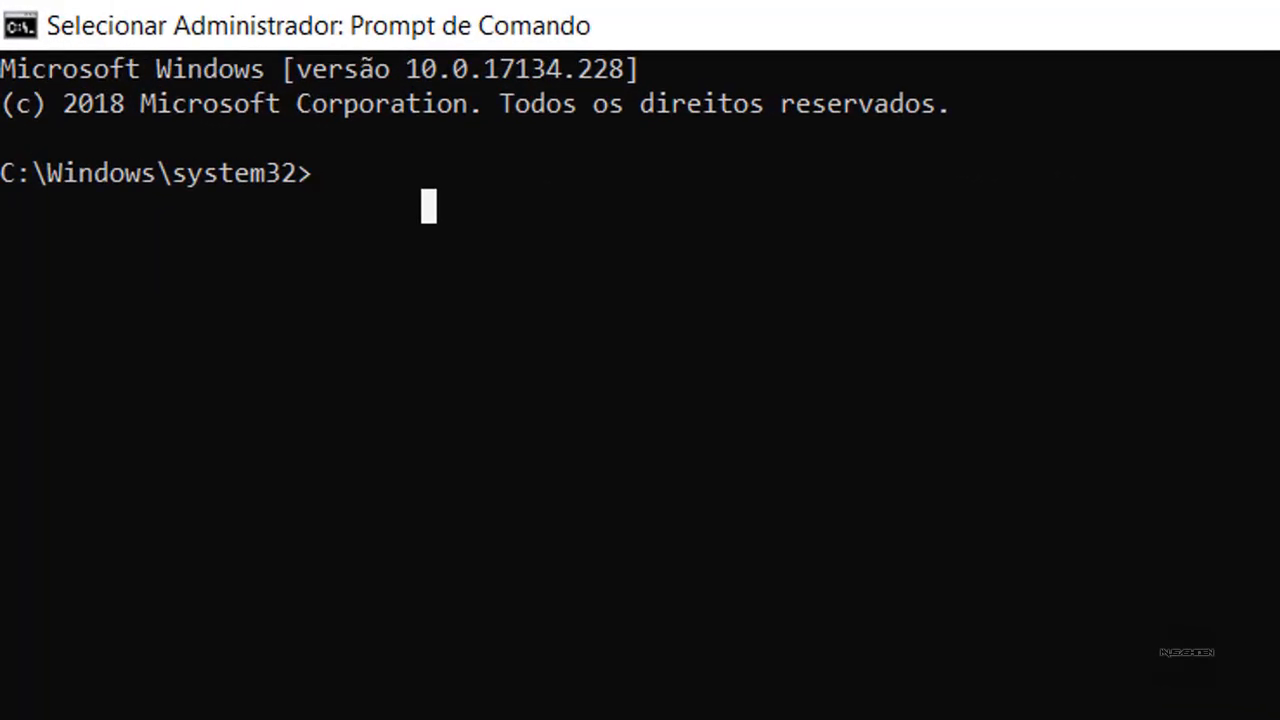
Run chkdsk c: /f /r /x at the administrator command prompt.
type("c")
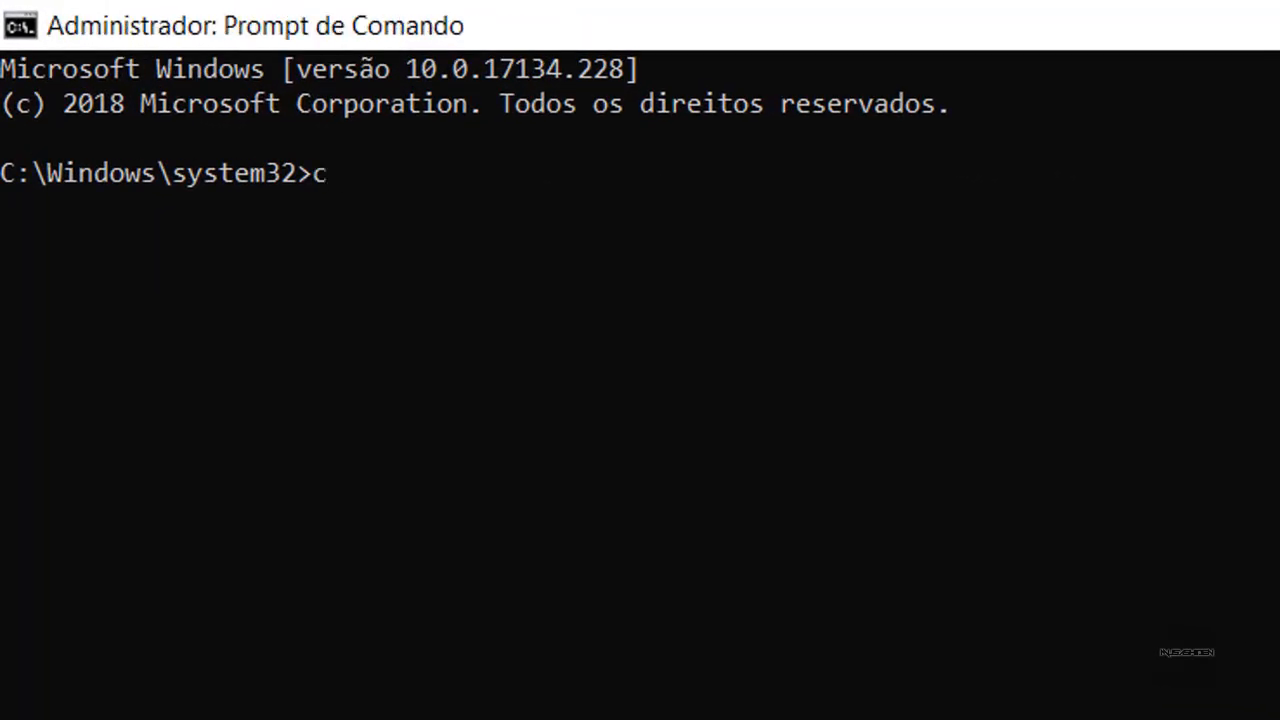
type("hkdsk ")
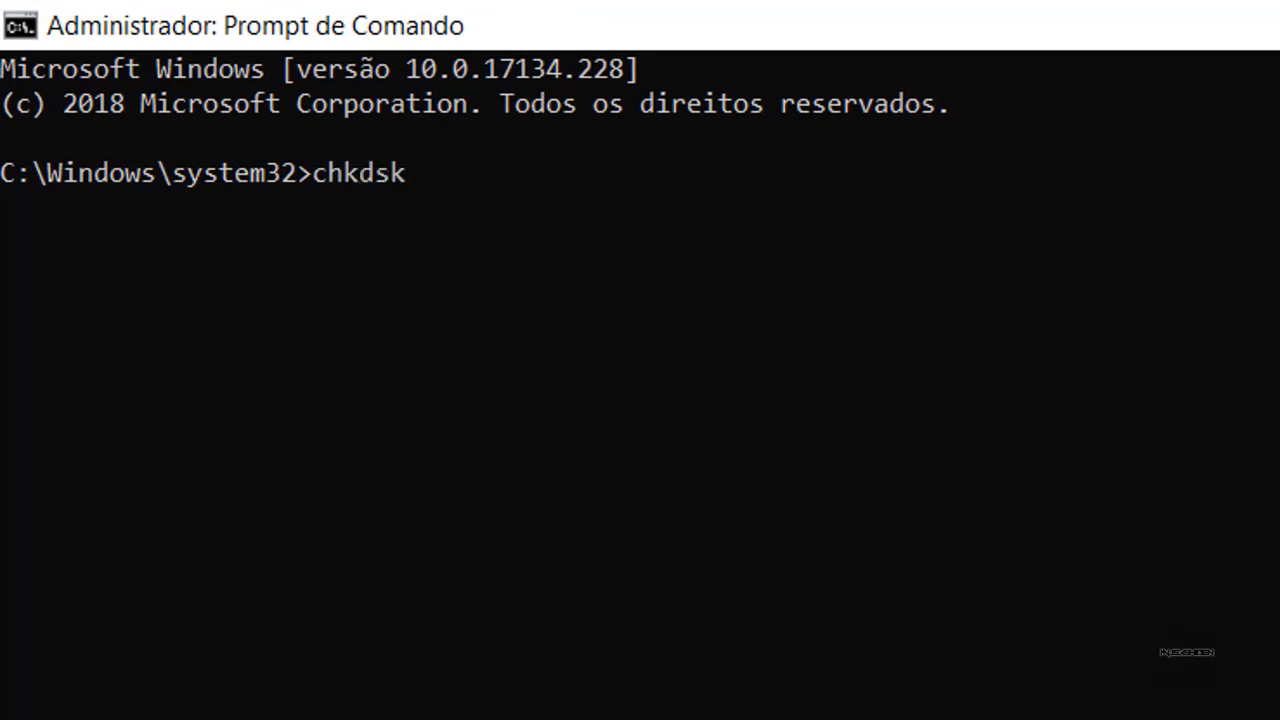
type("c: /f /r ")
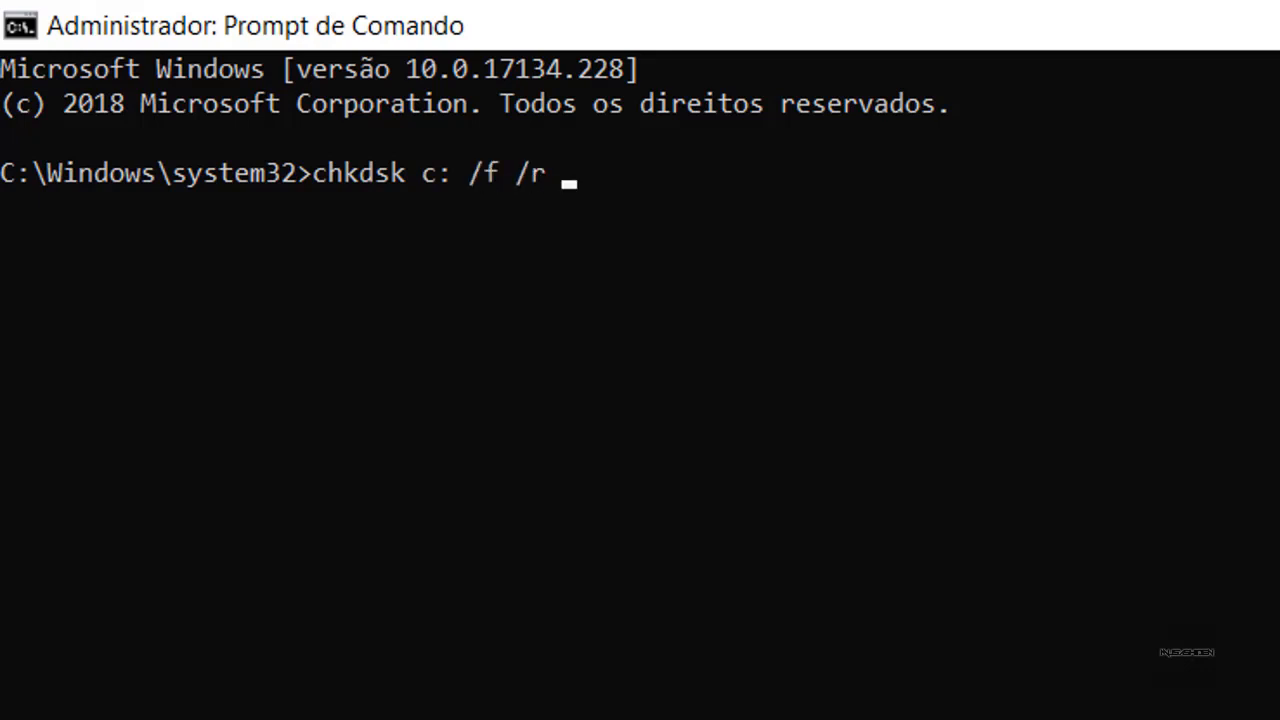
type("/x")
key("Return")
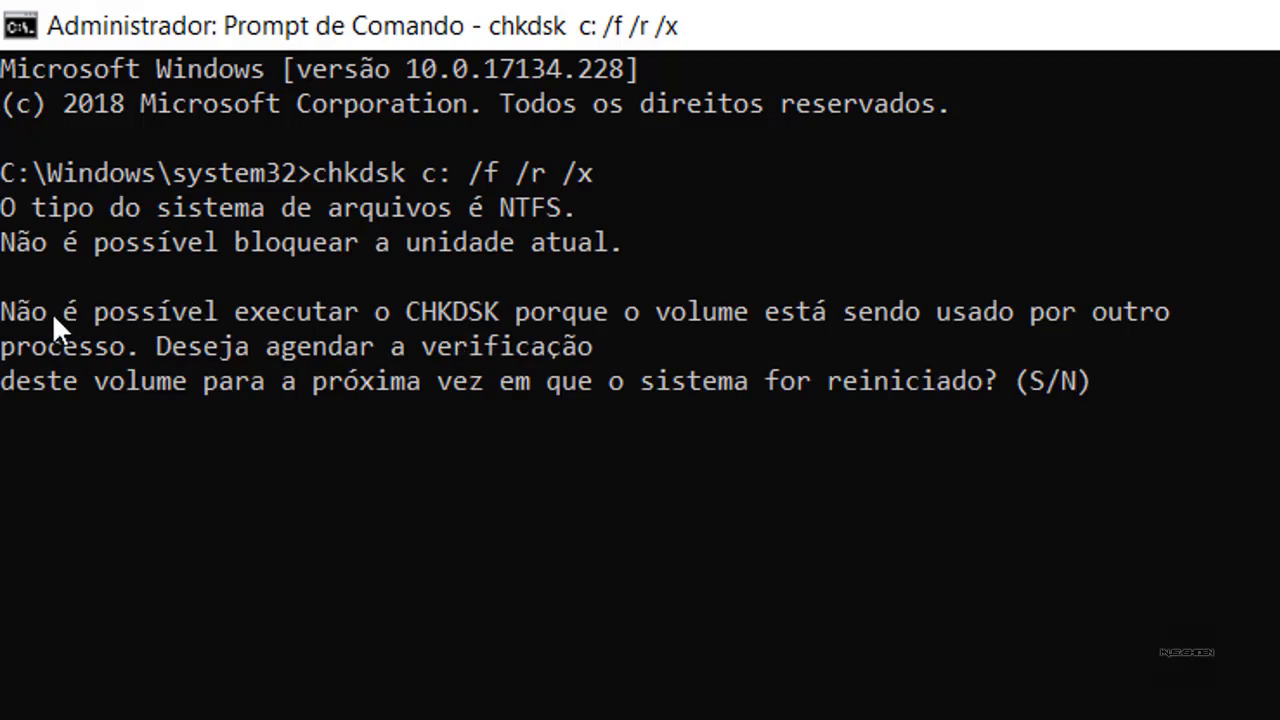
Highlight the question about scheduling the volume check for the next restart, clear the selection and answer S.
left_click_drag(5, 315, 1147, 387)
left_click(1240, 414)
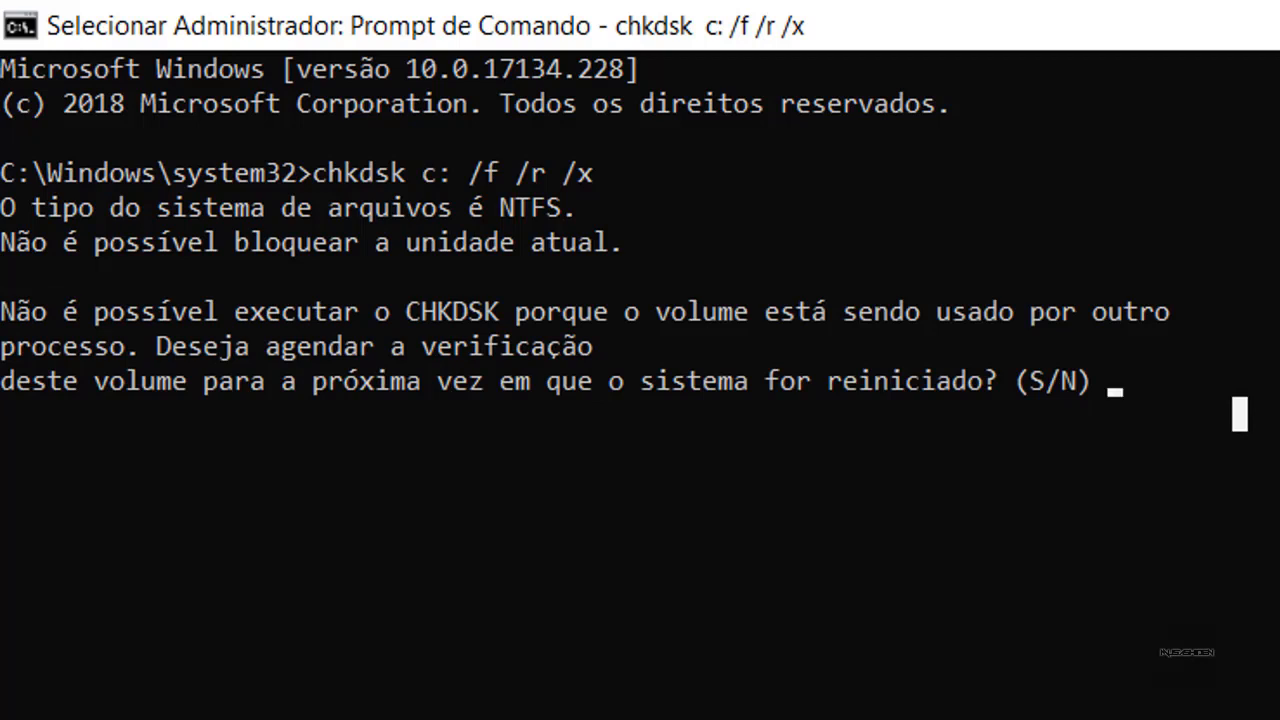
key("Escape")
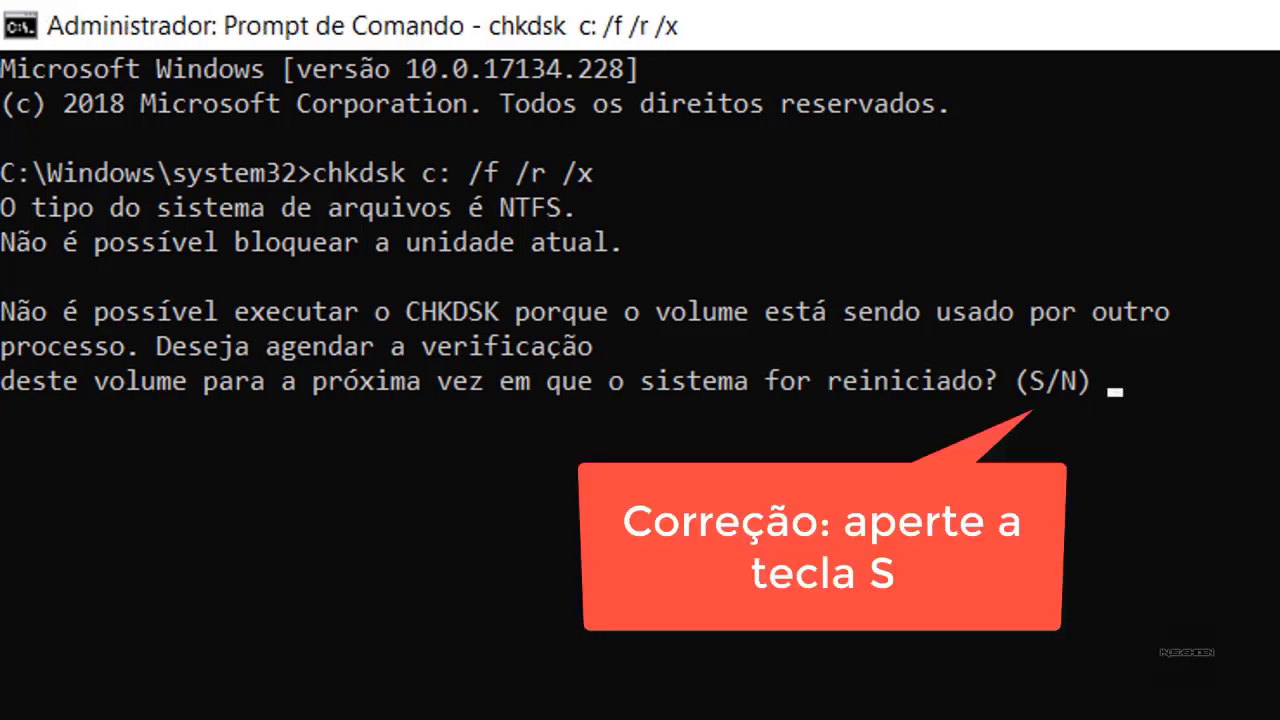
type("s")
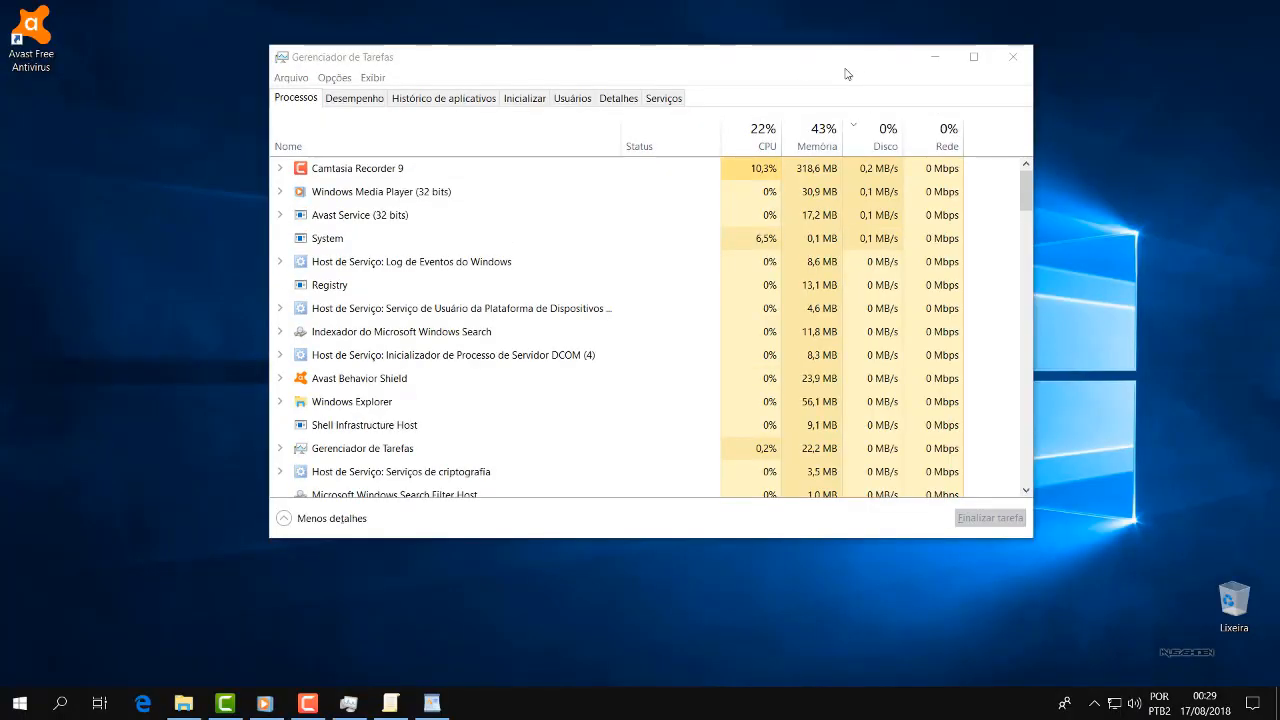
mouse_move(882, 70)
left_mouse_down()
mouse_move(781, 118)
mouse_move(886, 86)
left_mouse_up()
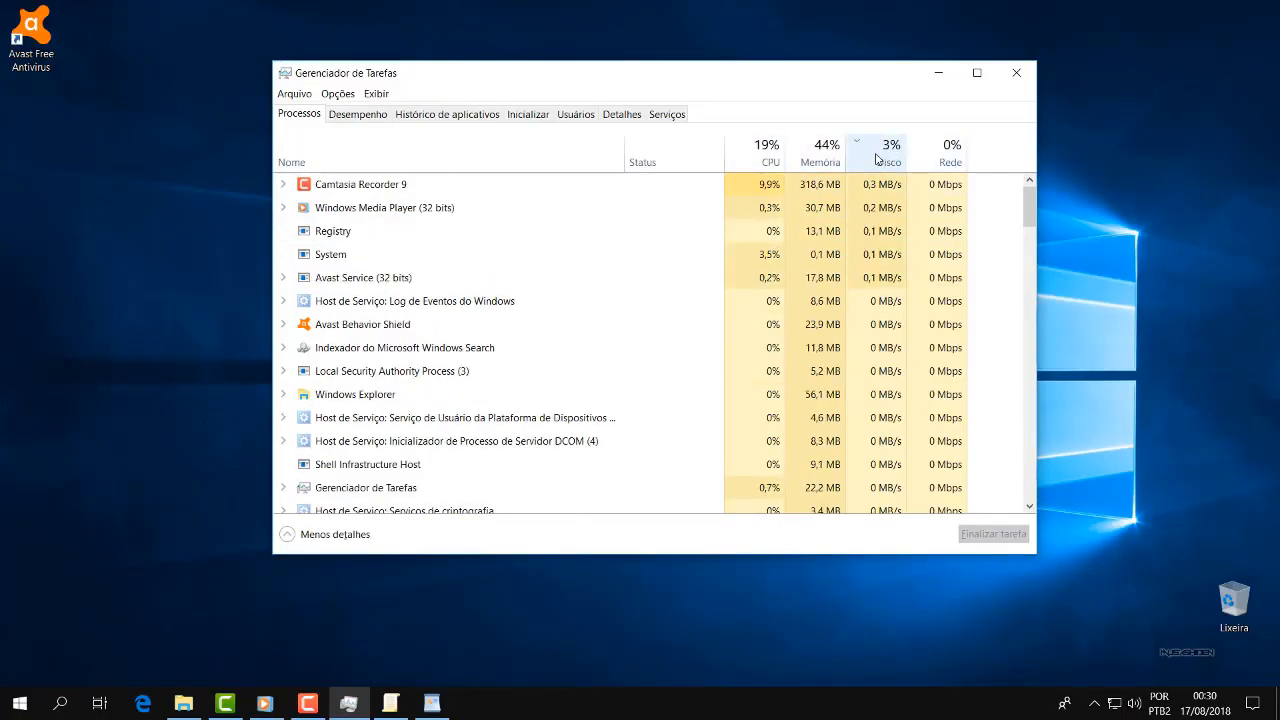
left_click(976, 74)
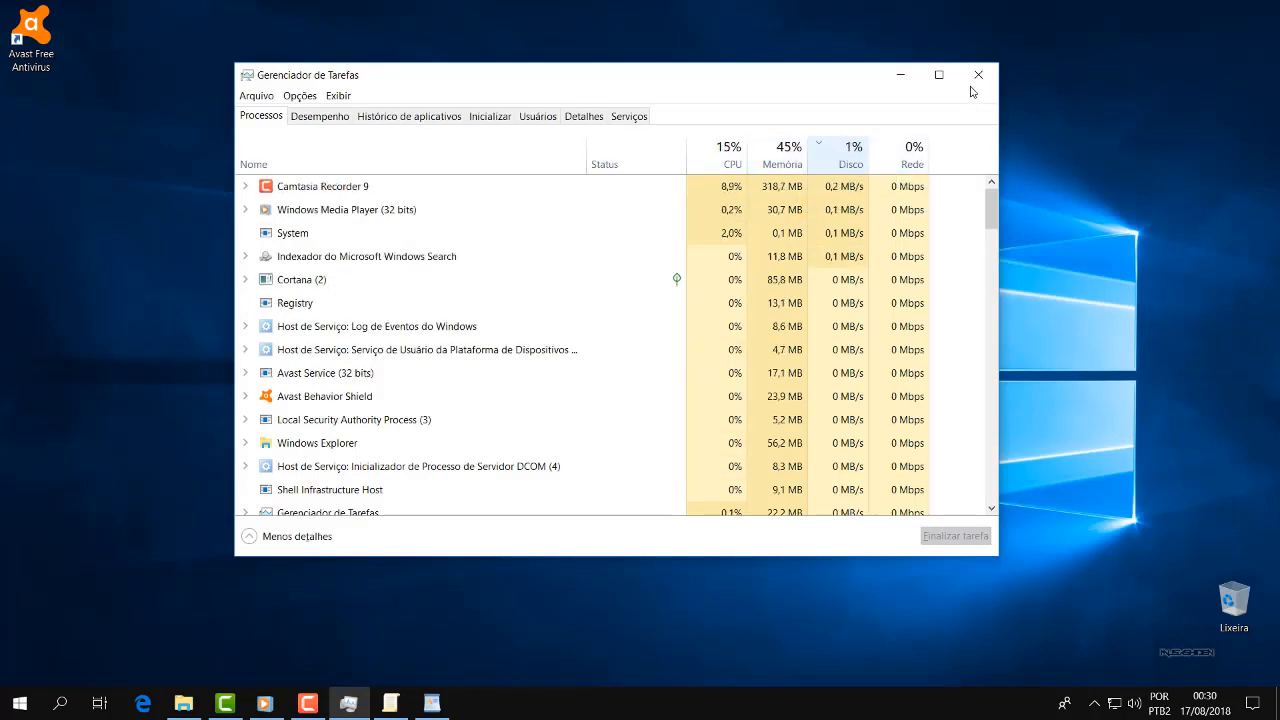
left_click_drag(781, 79, 823, 91)
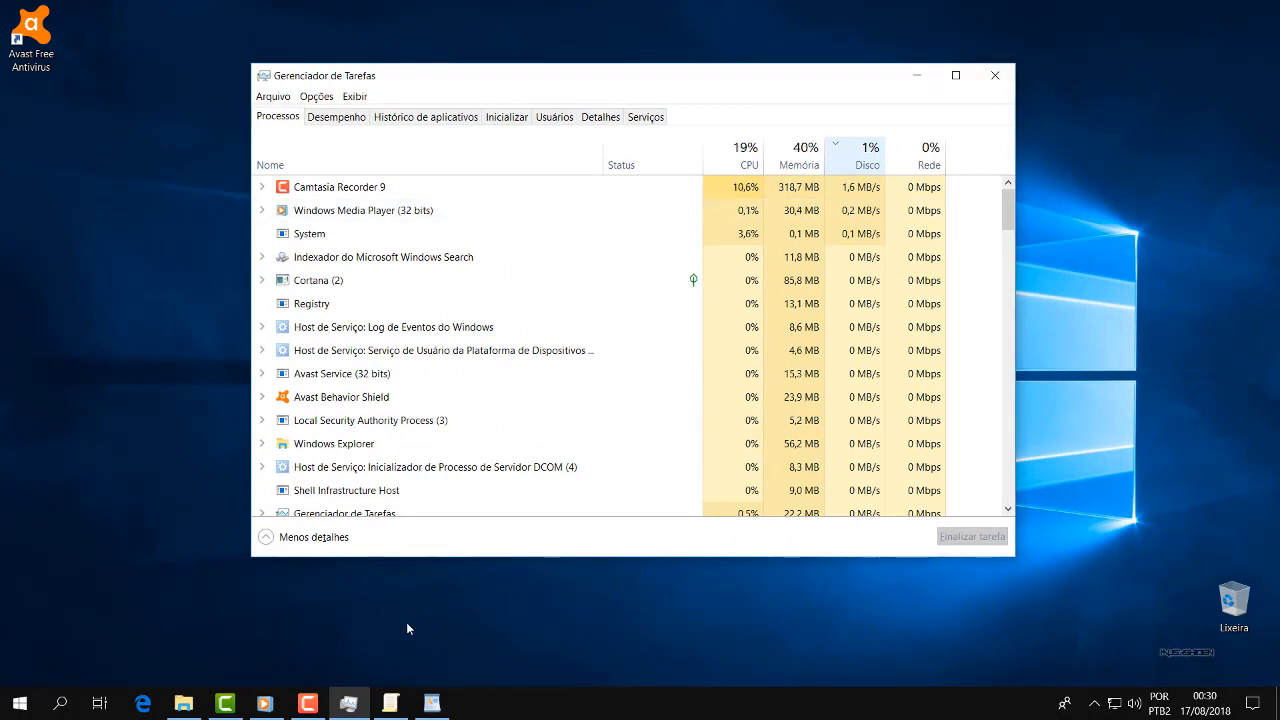
left_click(312, 704)
left_click(310, 704)
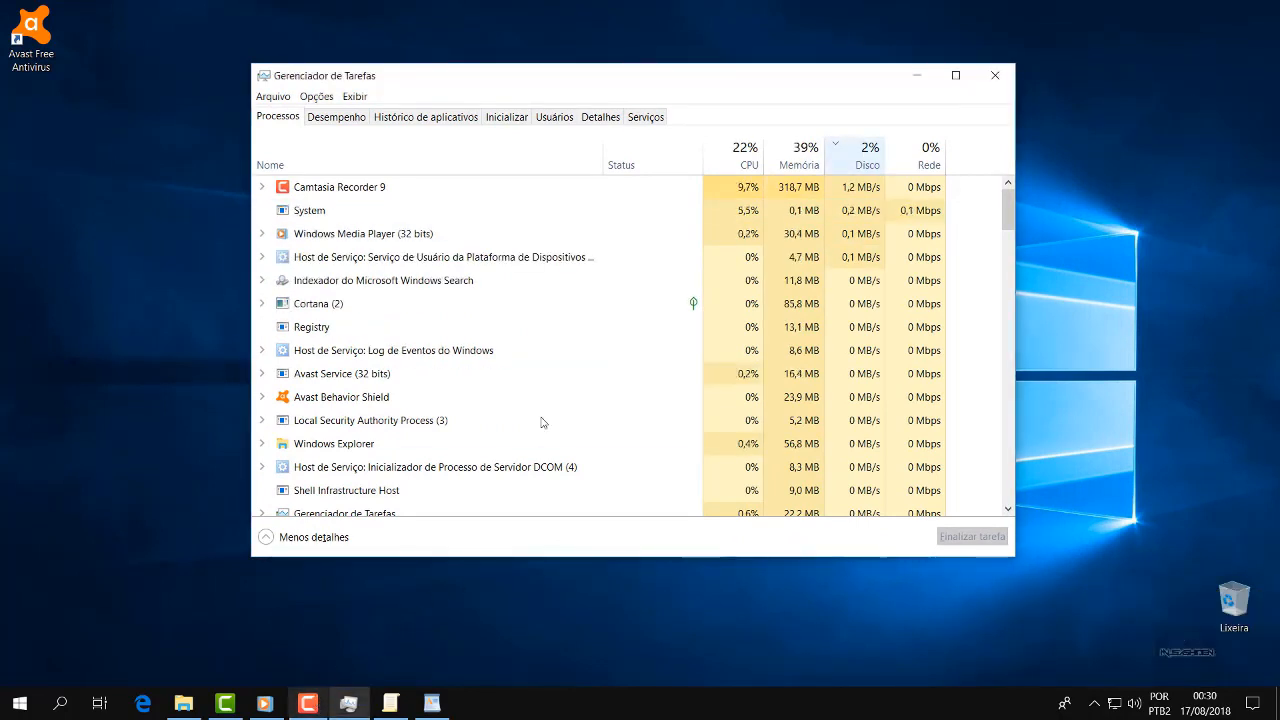